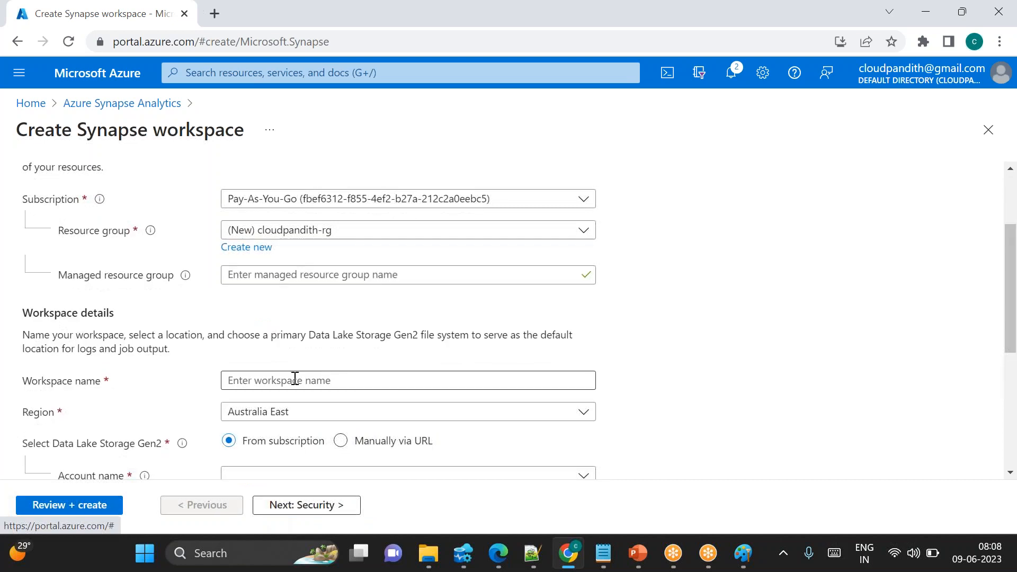
Name the Synapse workspace cloudpandithsynws0906
text(cloudpandit)
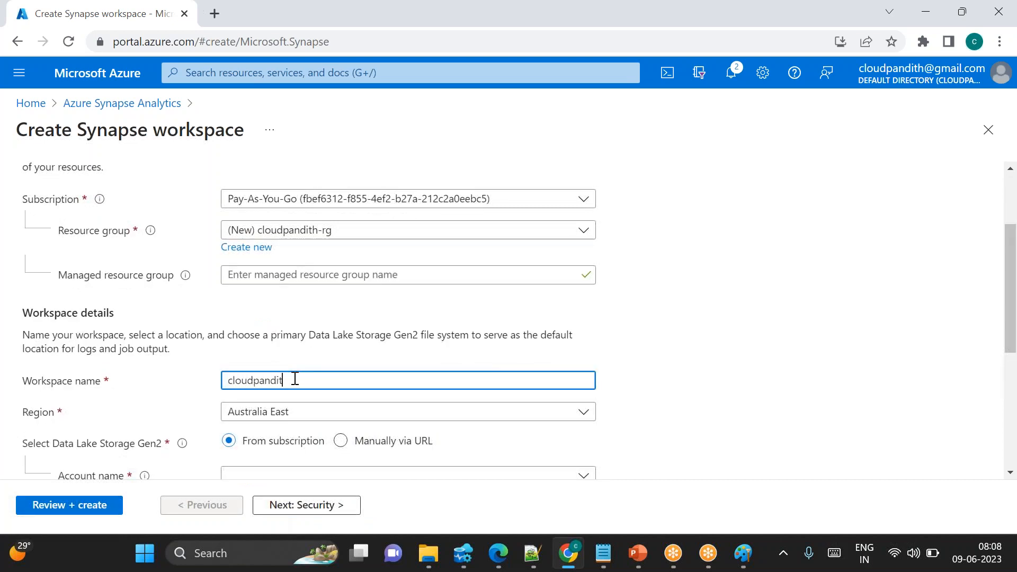
text(hsynws090)
click(672, 295)
Set the workspace region to East US
scroll(673, 295, down, 1)
click(334, 348)
text(eas)
click(249, 255)
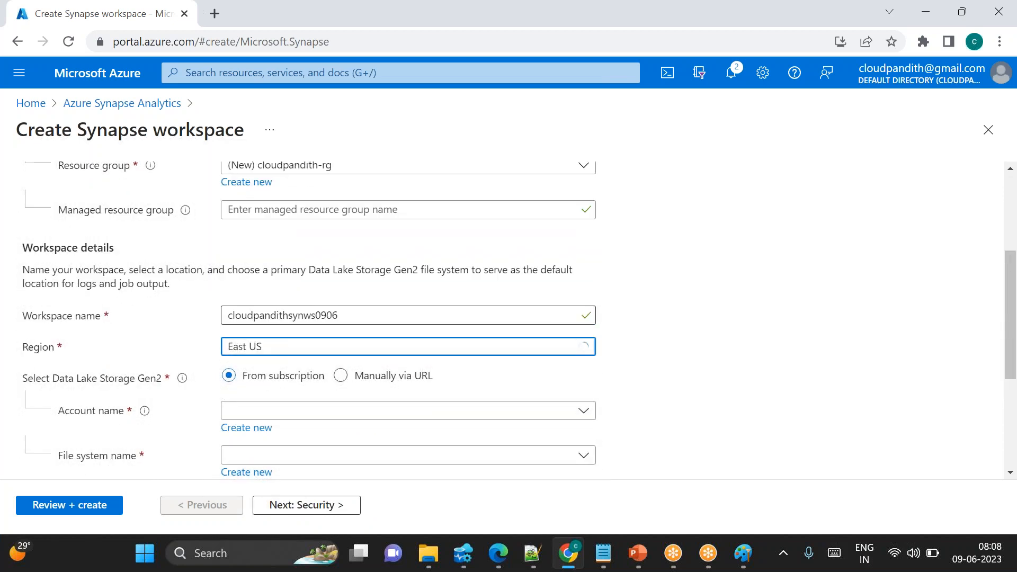
Create a new Data Lake Storage Gen2 account named cloudpandithadls0906 for the workspace
scroll(661, 352, down, 1)
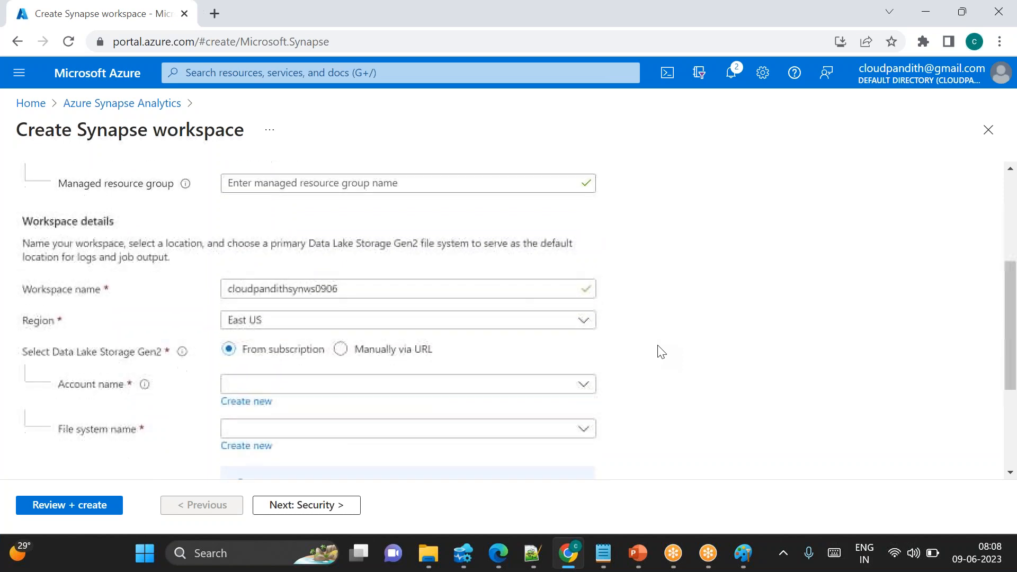
click(264, 405)
text(cloudpandithadls0906)
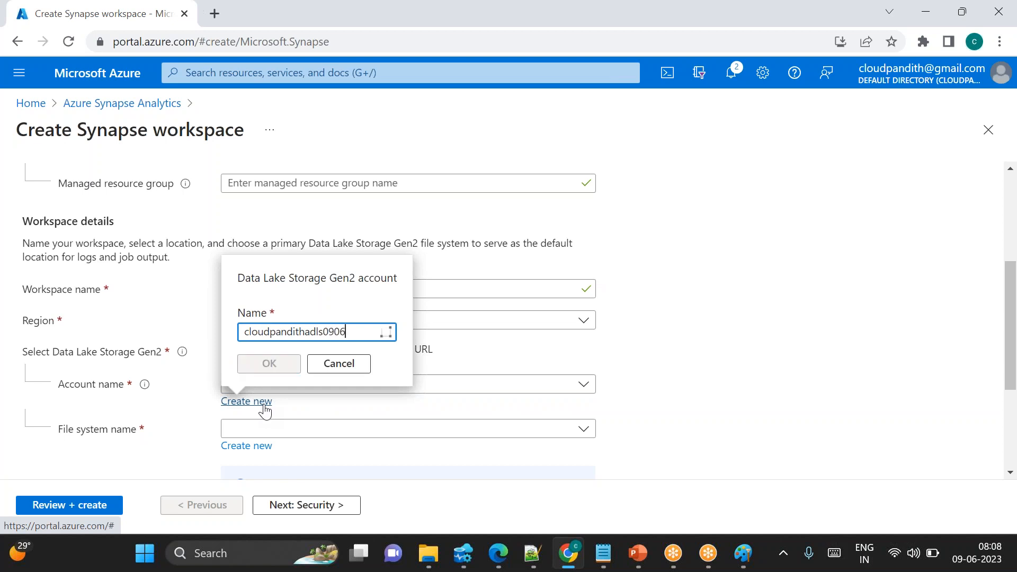
click(270, 364)
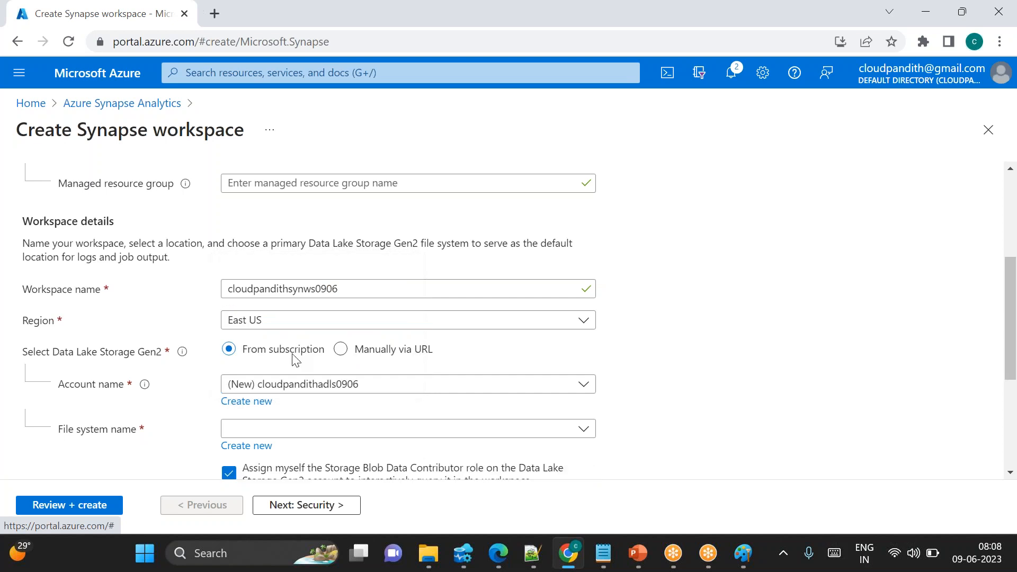
Create a new file system named global for the Data Lake Storage account
click(256, 446)
text(global)
click(269, 408)
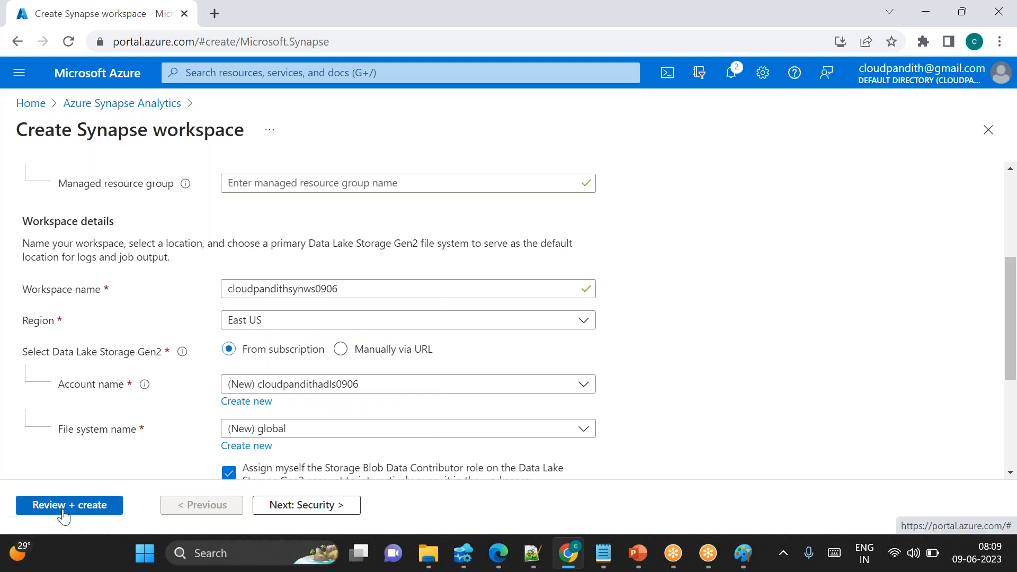
Review and create the Synapse workspace
drag(341, 288, 247, 289)
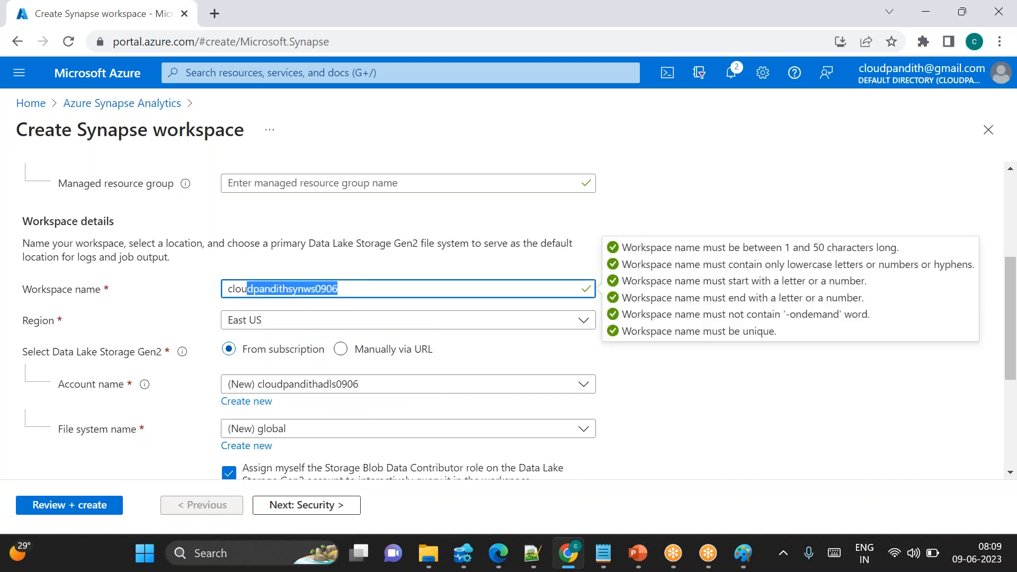
click(72, 512)
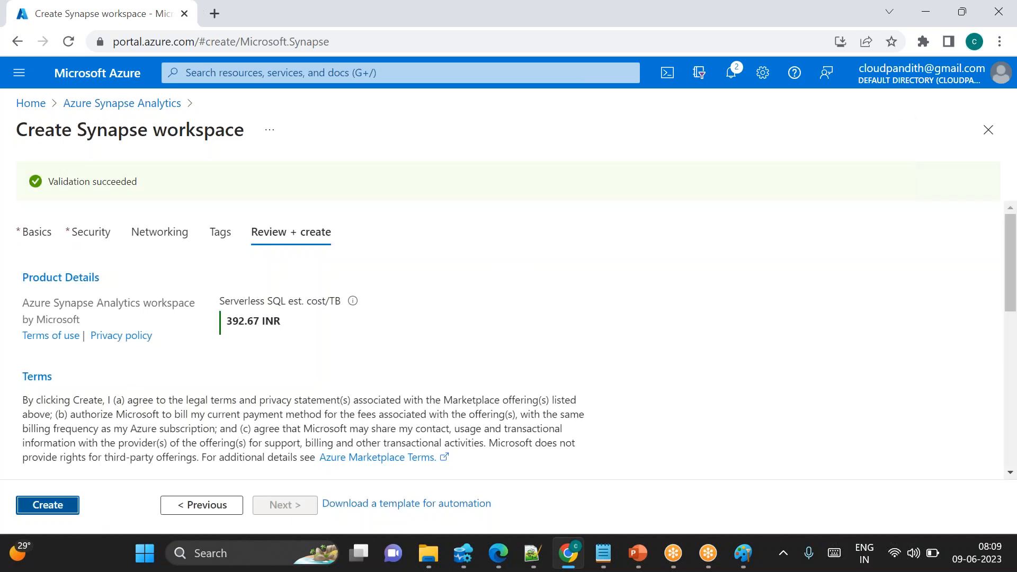
click(47, 505)
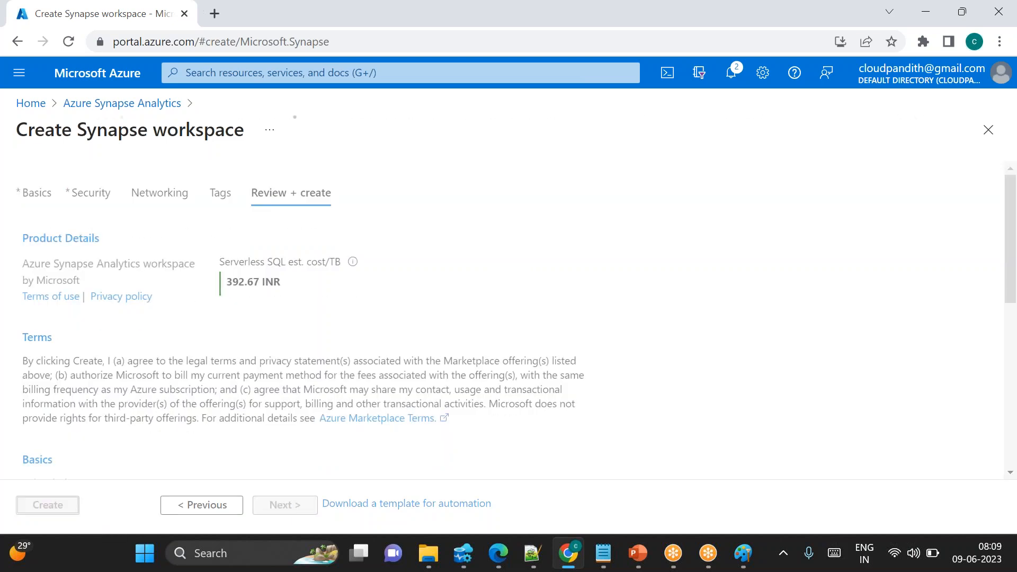
Open the Azure portal home page in a new browser tab
click(214, 13)
text(po)
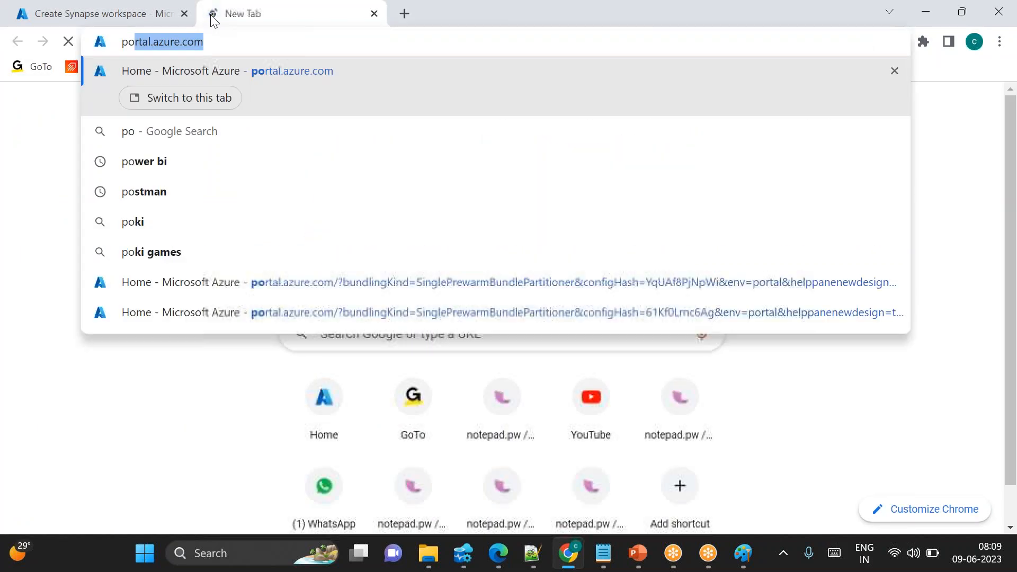
key(Return)
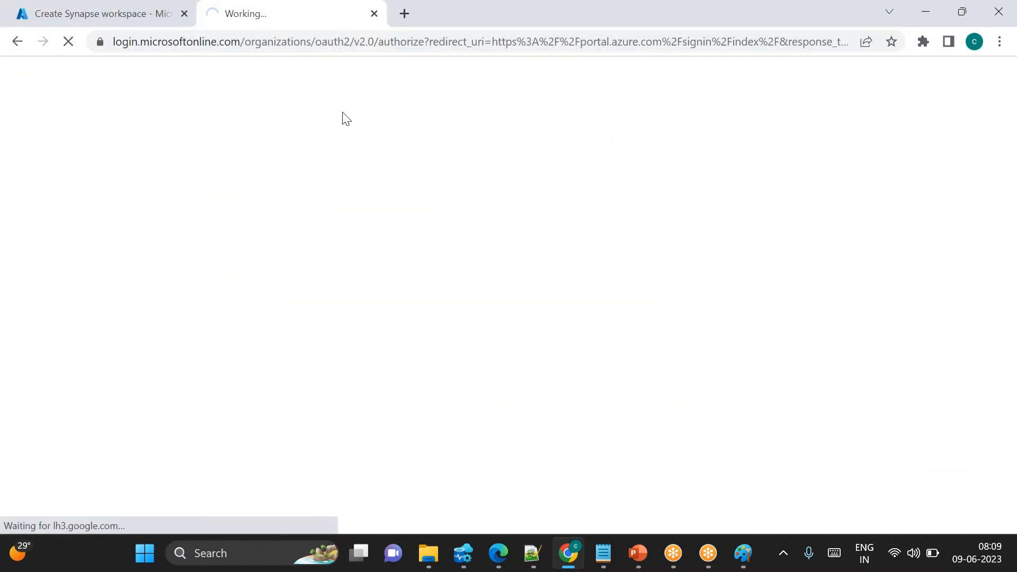
click(744, 553)
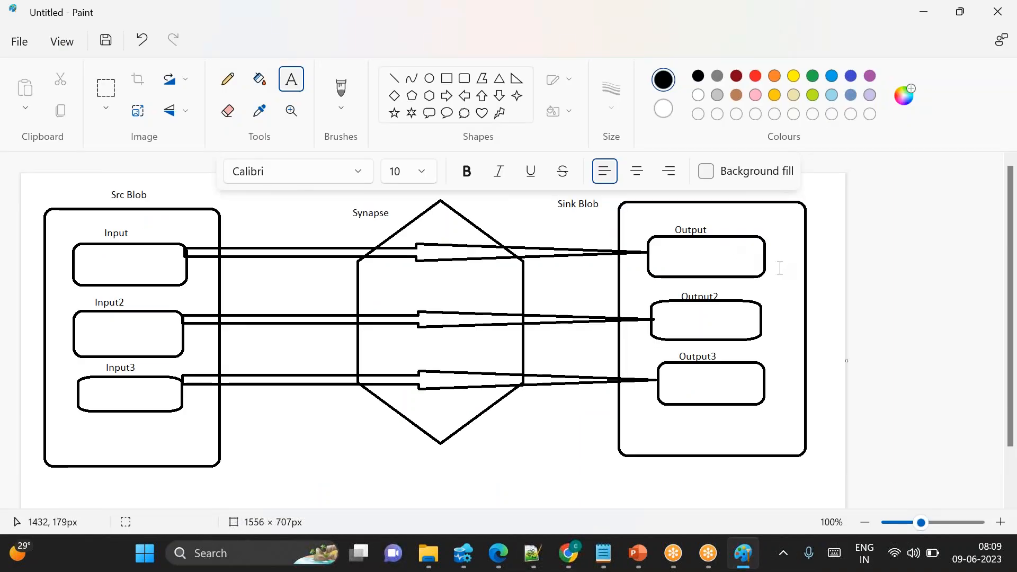
key(alt+Tab)
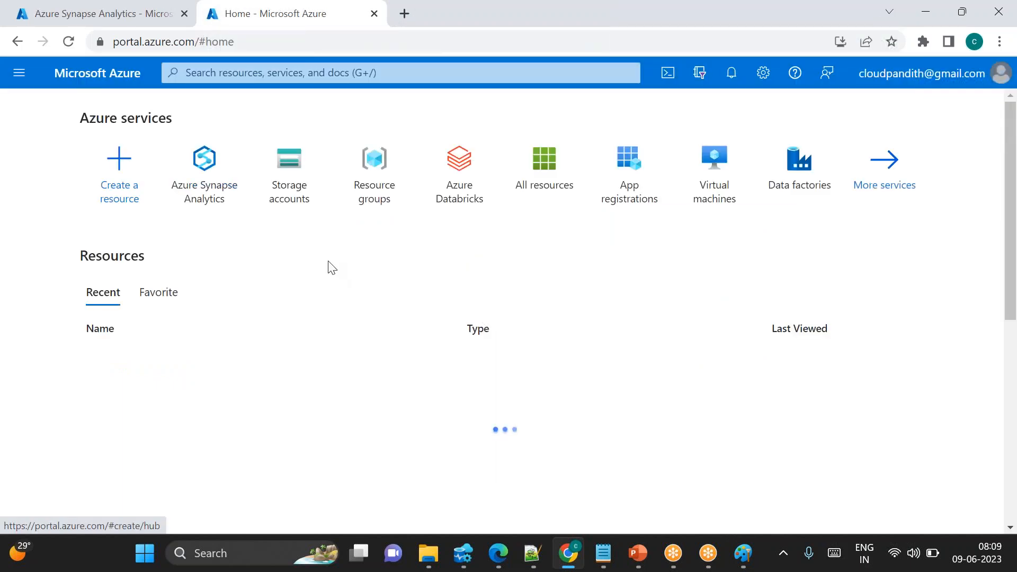
Start creating a new storage account and select the resource group cloudpandith-rg
click(305, 178)
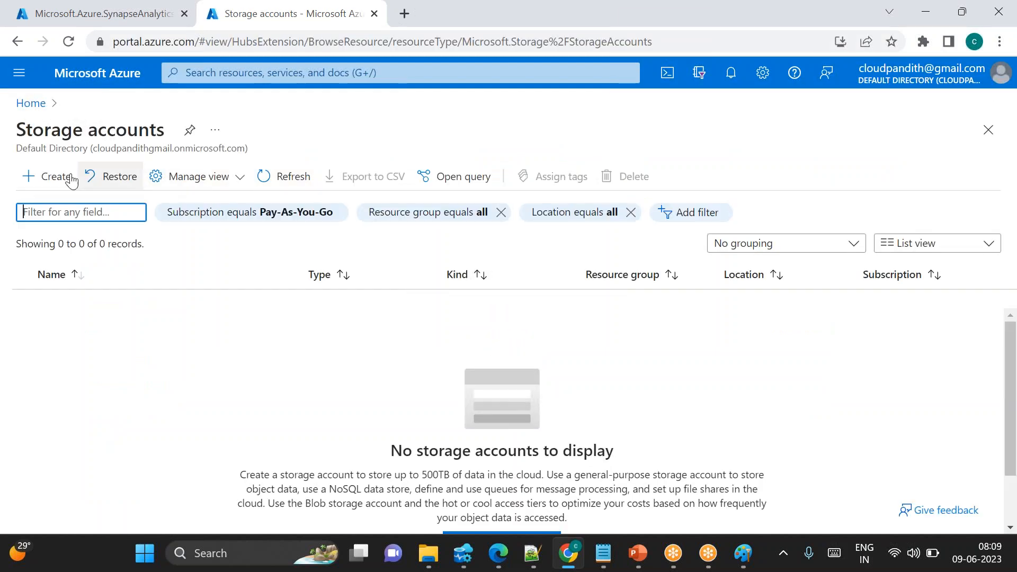
click(45, 180)
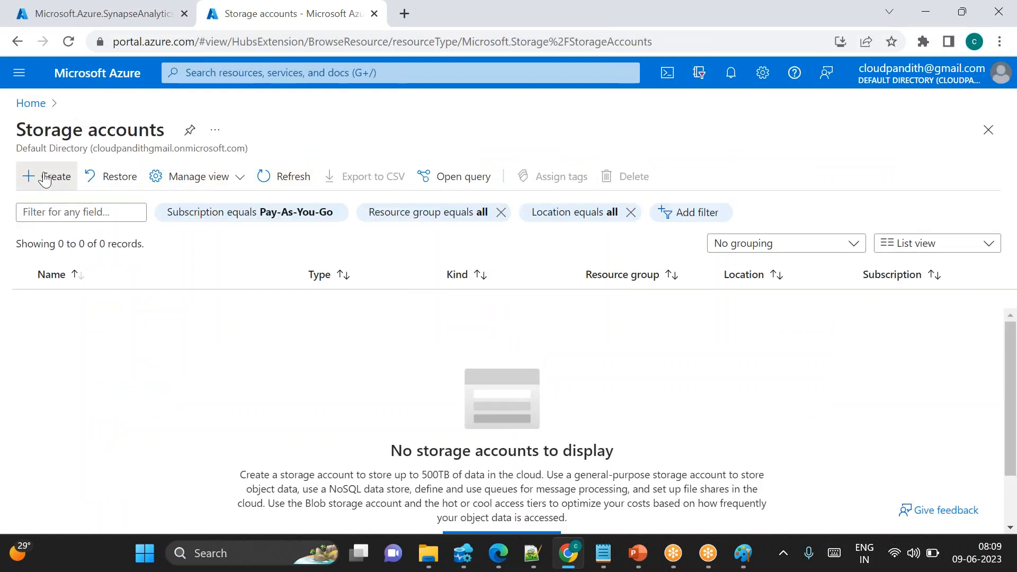
click(45, 177)
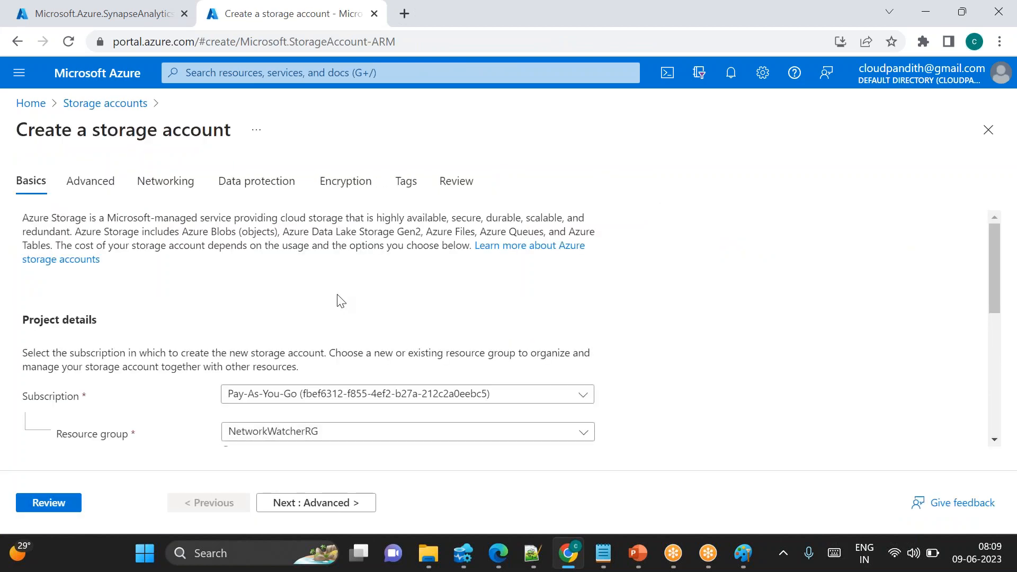
scroll(338, 297, down, 1)
click(283, 360)
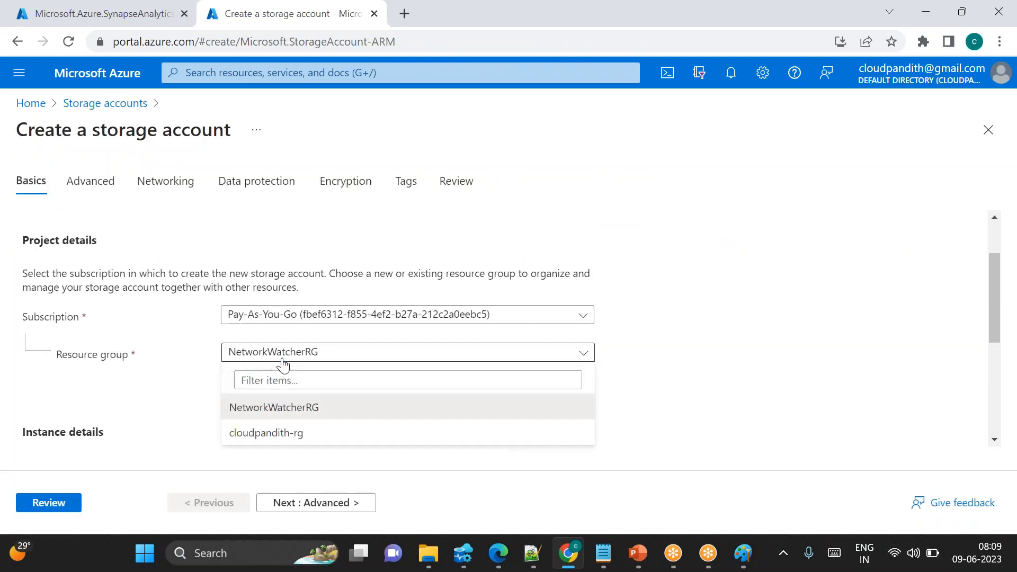
click(268, 432)
Name the storage account cloudpandithsrcblob
scroll(268, 371, down, 1)
click(253, 365)
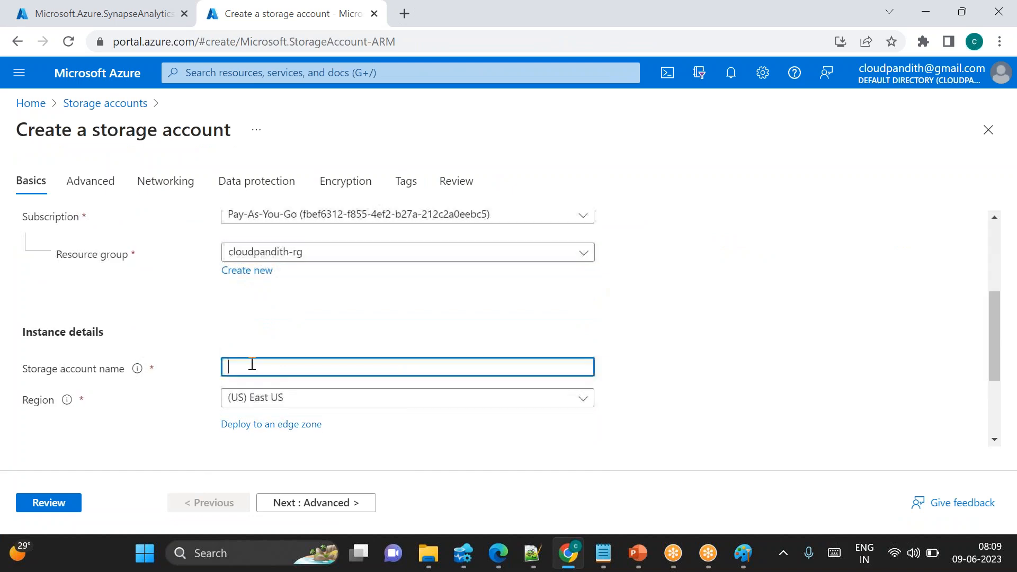
text(cloudpandi)
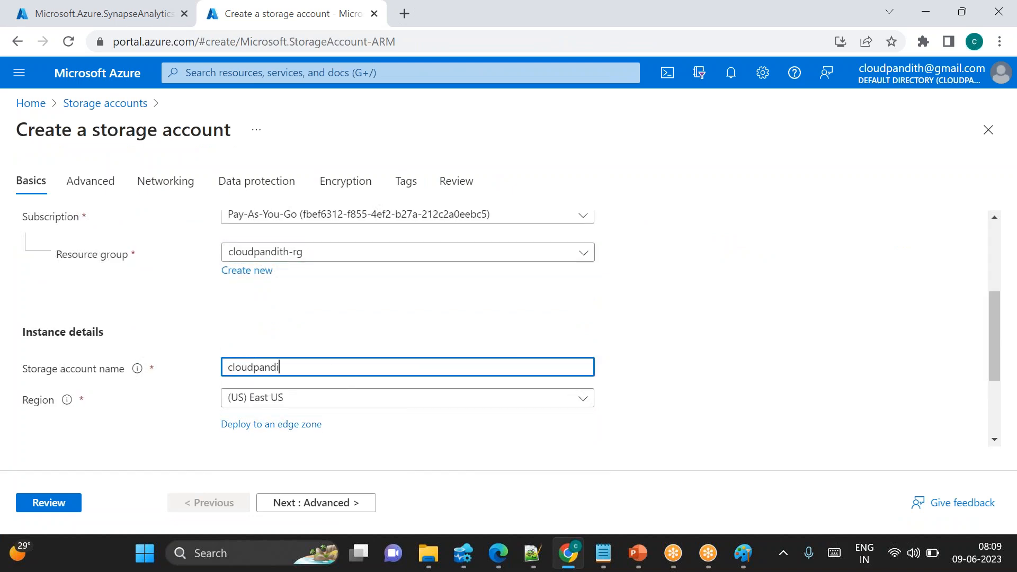
text(thsrcblob09)
click(312, 334)
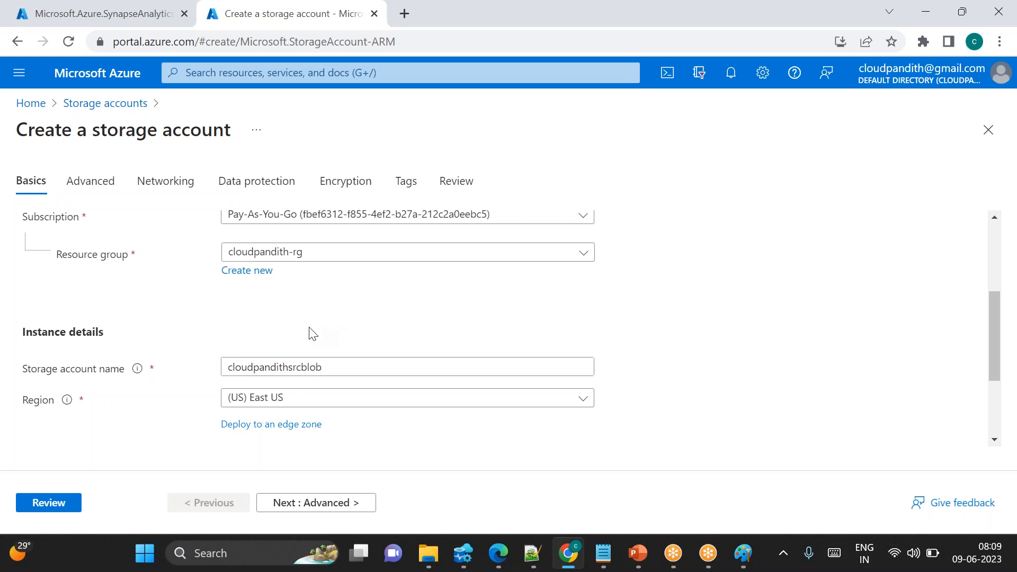
Review and create the cloudpandithsrcblob storage account
click(56, 503)
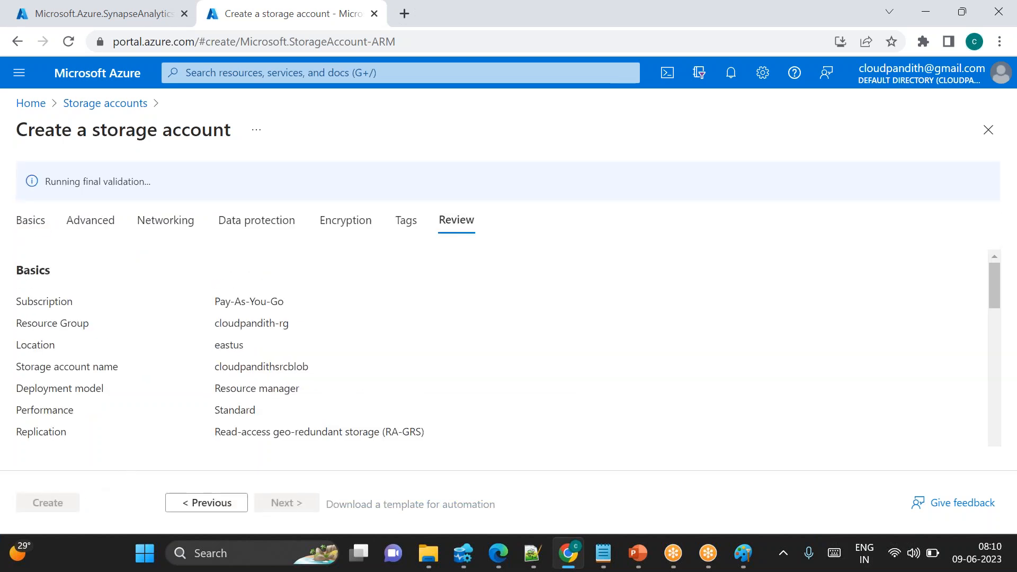
triple_click(71, 178)
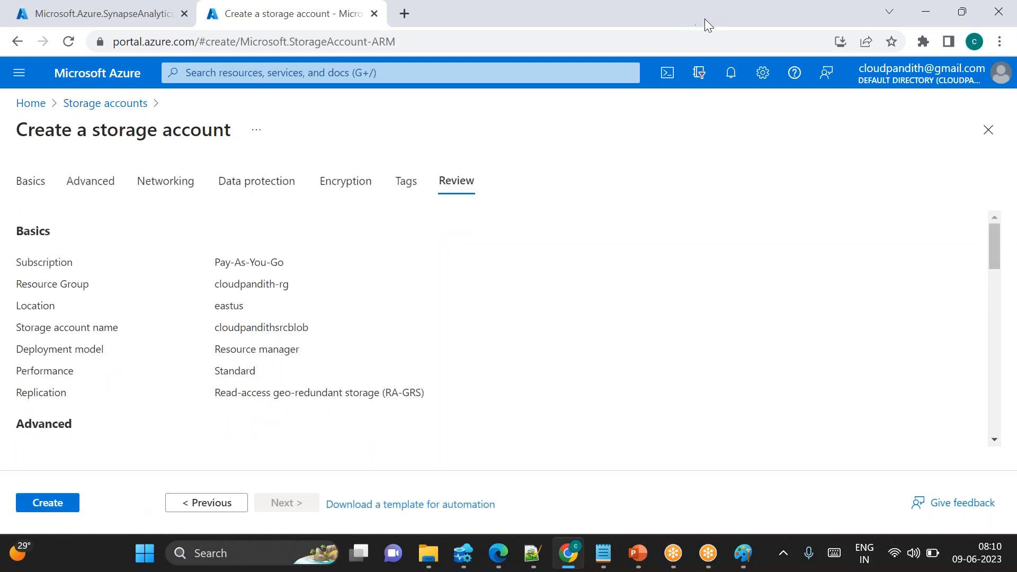
click(47, 504)
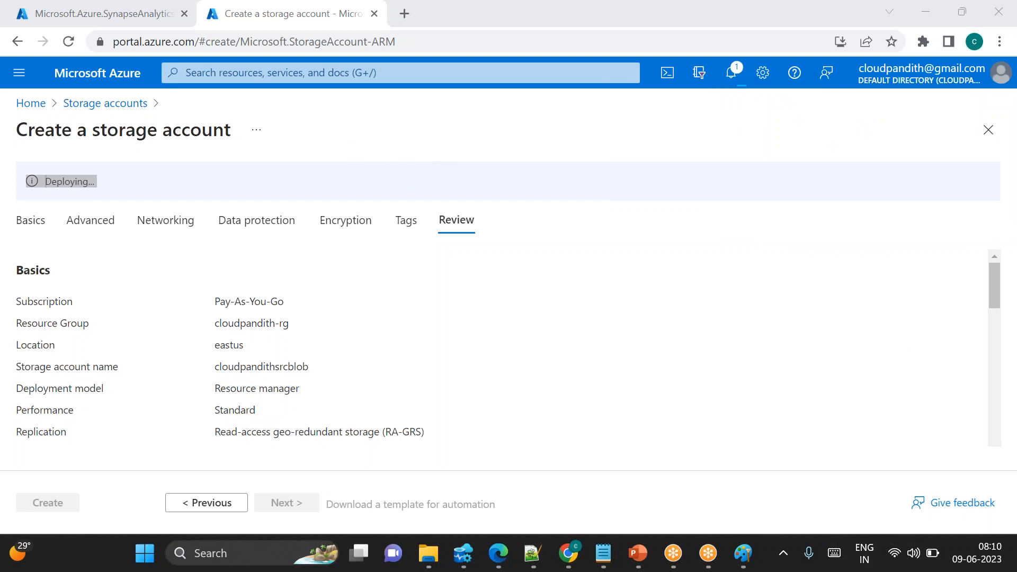
Open the Azure portal home page in another new browser tab
click(402, 21)
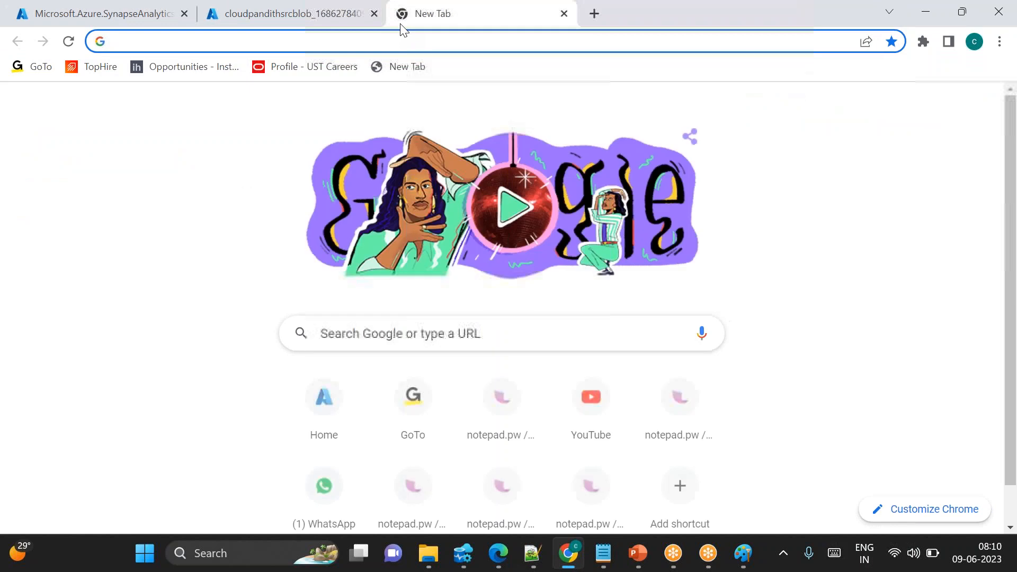
text(po)
key(Return)
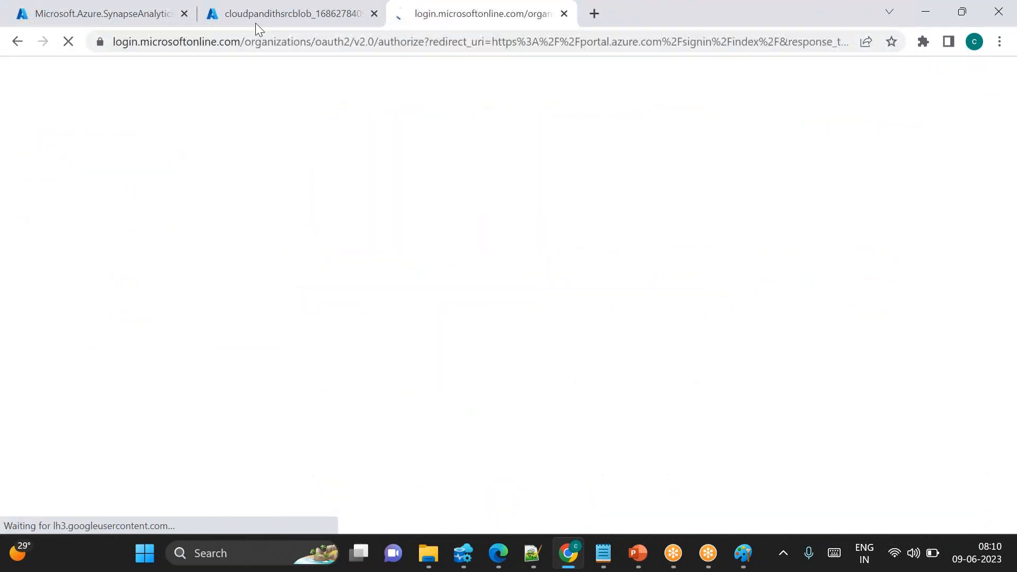
click(253, 19)
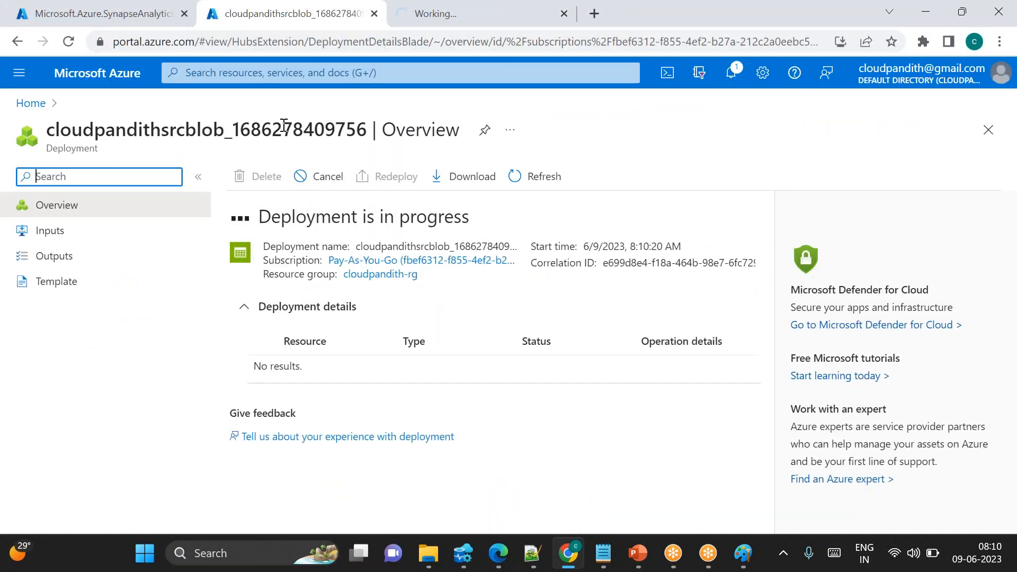
click(408, 23)
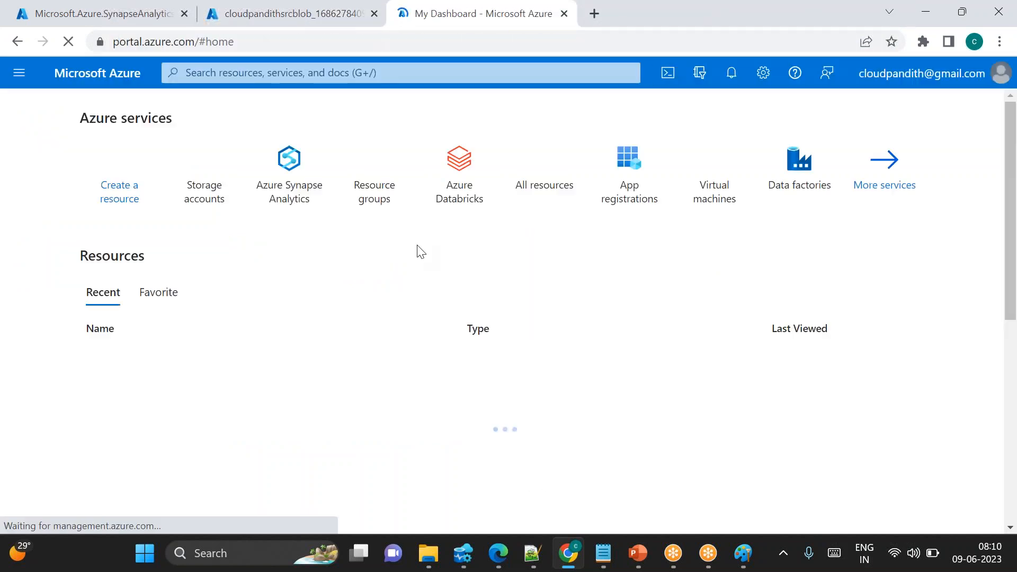
Start creating a second storage account in resource group cloudpandith-rg
click(222, 180)
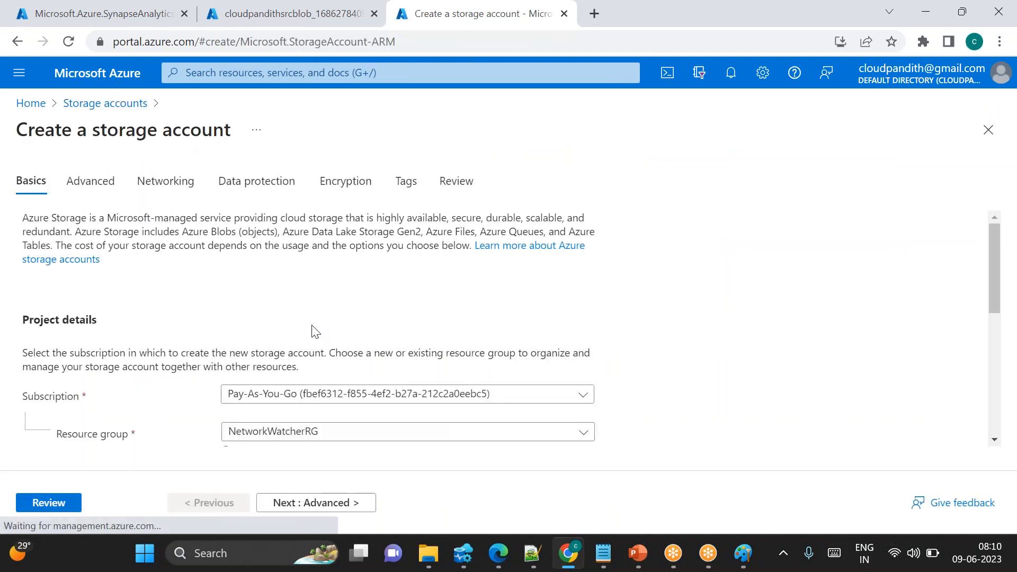
scroll(313, 329, down, 2)
click(267, 368)
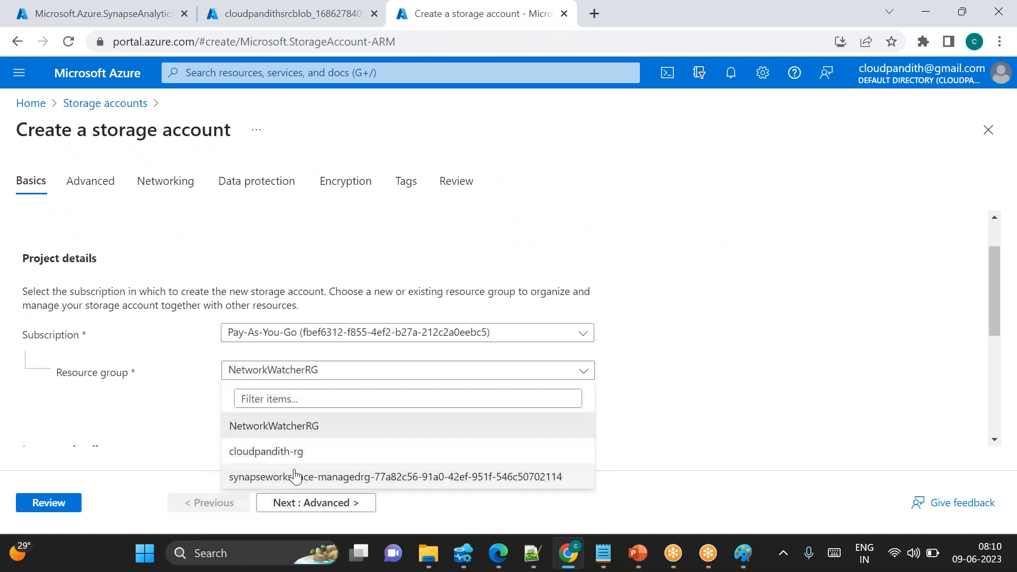
click(272, 452)
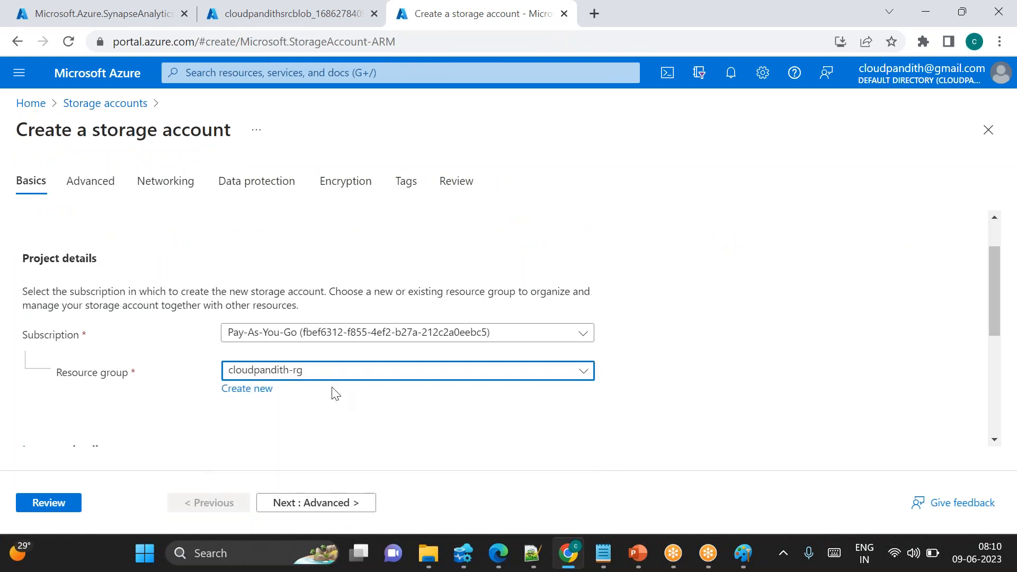
Name the second storage account cloudpandithsinkblob
scroll(336, 394, down, 3)
click(239, 299)
text(cloudpandi)
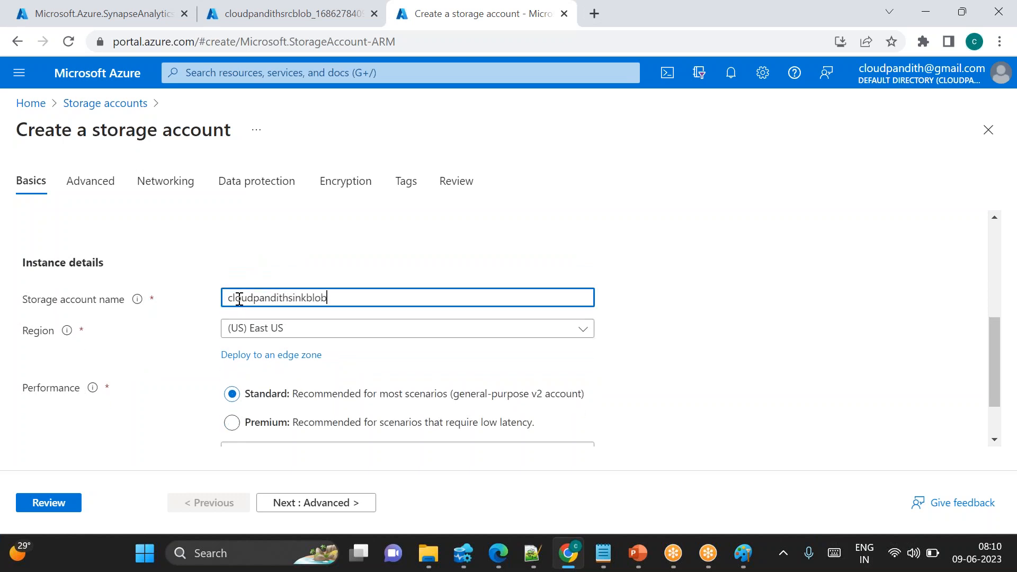
text(thsinkblob)
click(350, 244)
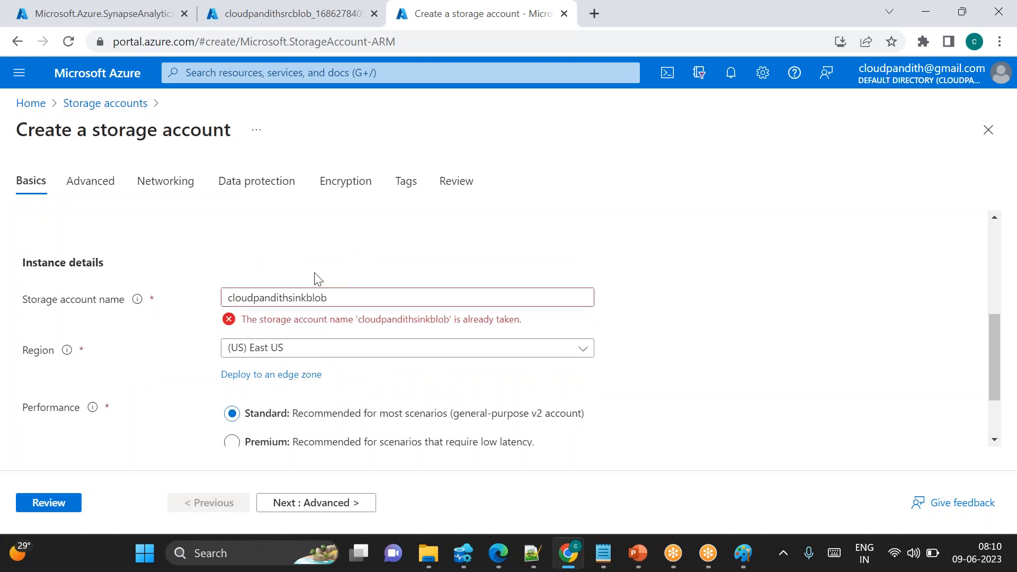
Change the storage account name to cloudpandithsinkblobstore
click(344, 297)
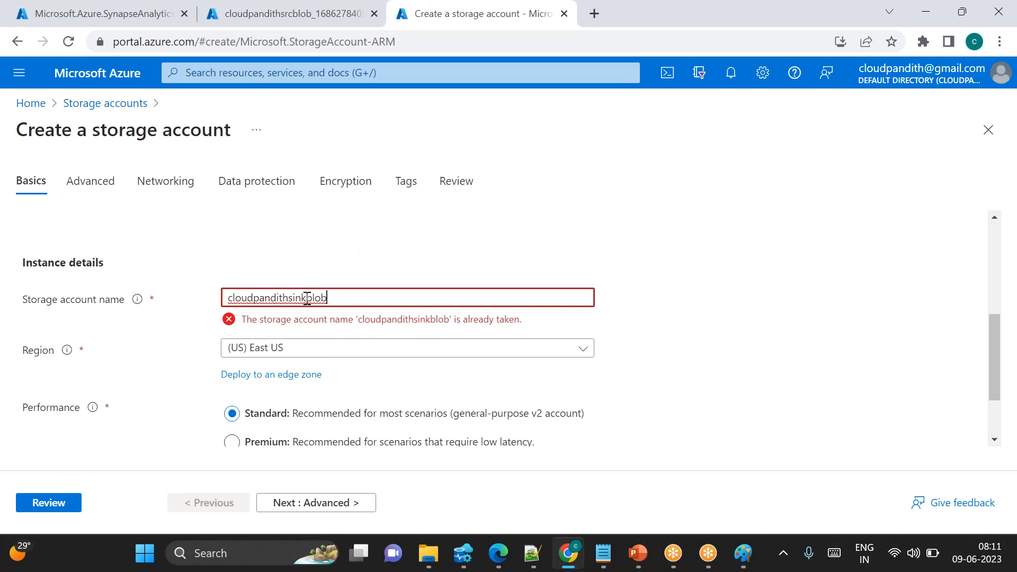
text(store)
click(358, 270)
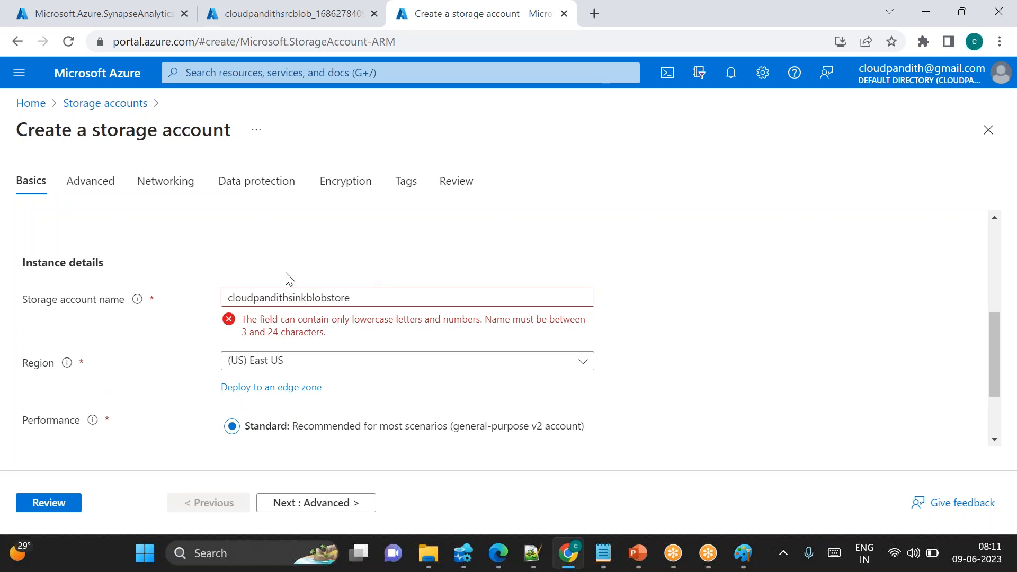
Change the storage account name to cloudpandithsinkblob0906
click(358, 293)
key(BackSpace)
key(BackSpace)
key(BackSpace)
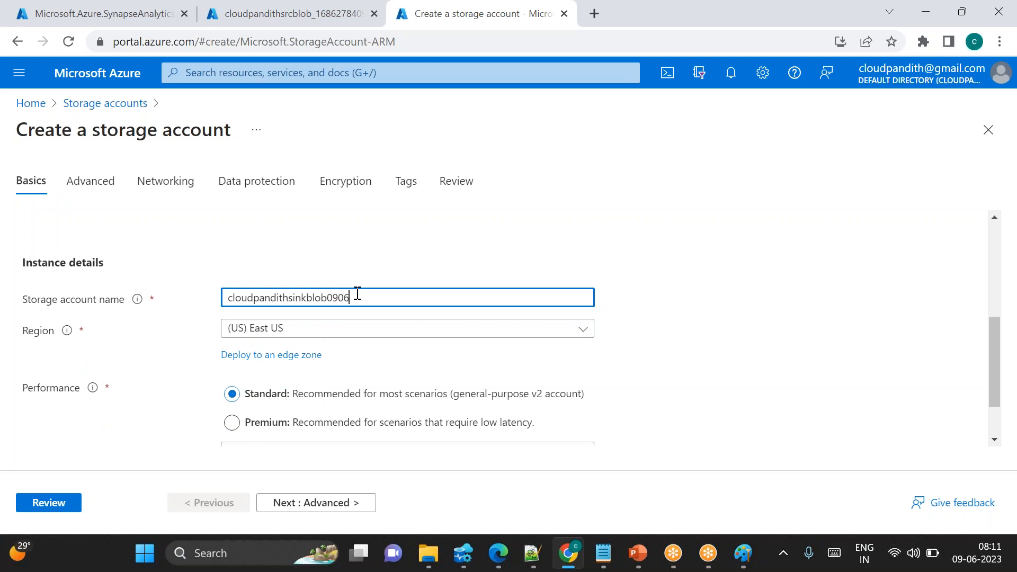
Review and create the cloudpandithsinkblob0906 storage account
click(295, 244)
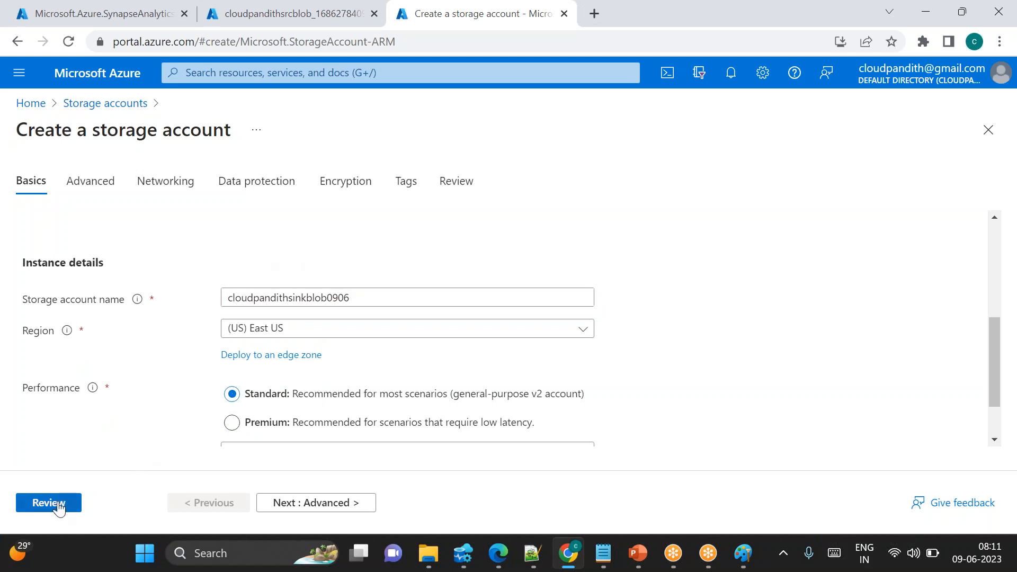
click(49, 503)
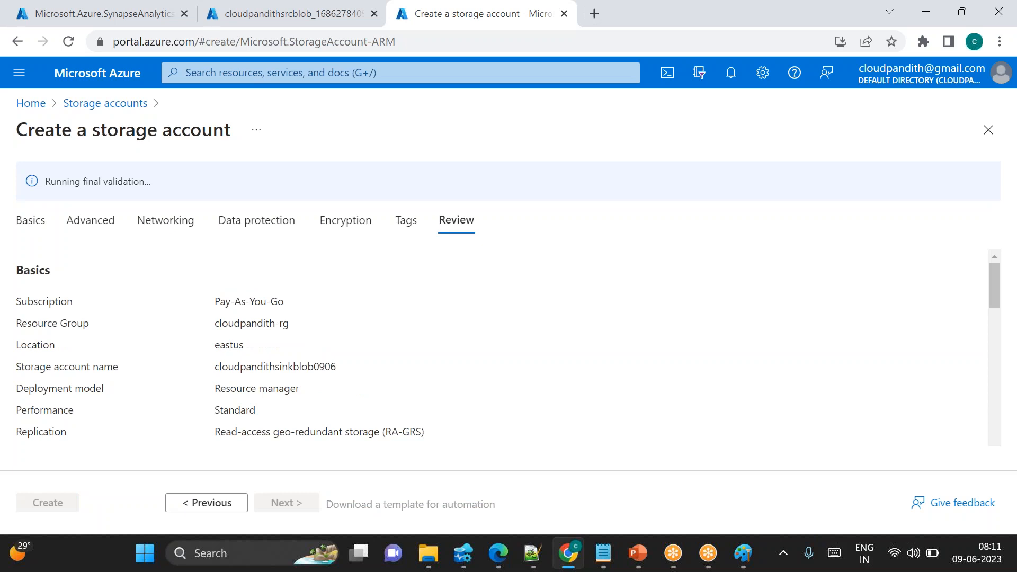
click(47, 503)
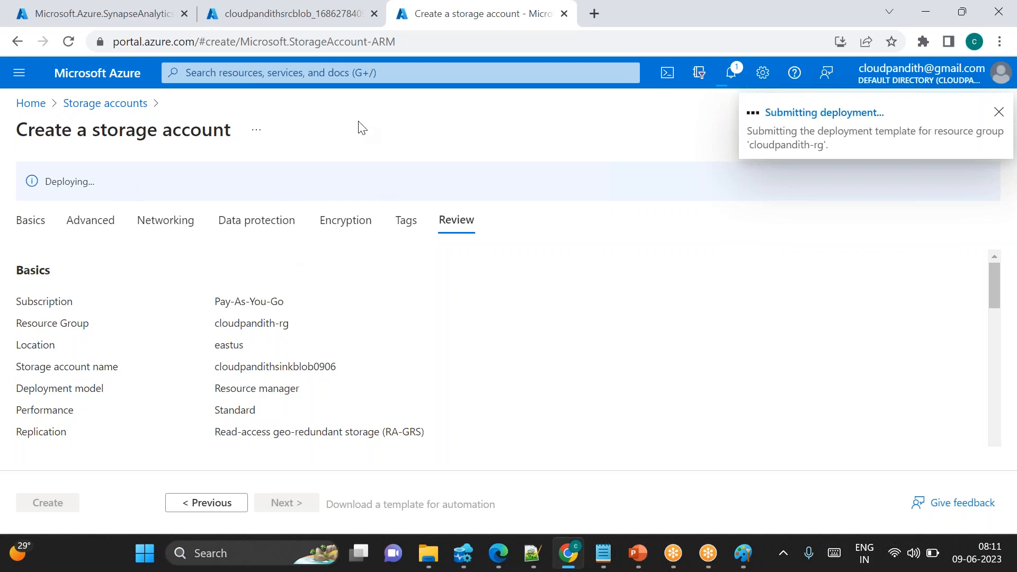
Check the deployment progress of the Synapse workspace and both storage accounts across the browser tabs
click(109, 7)
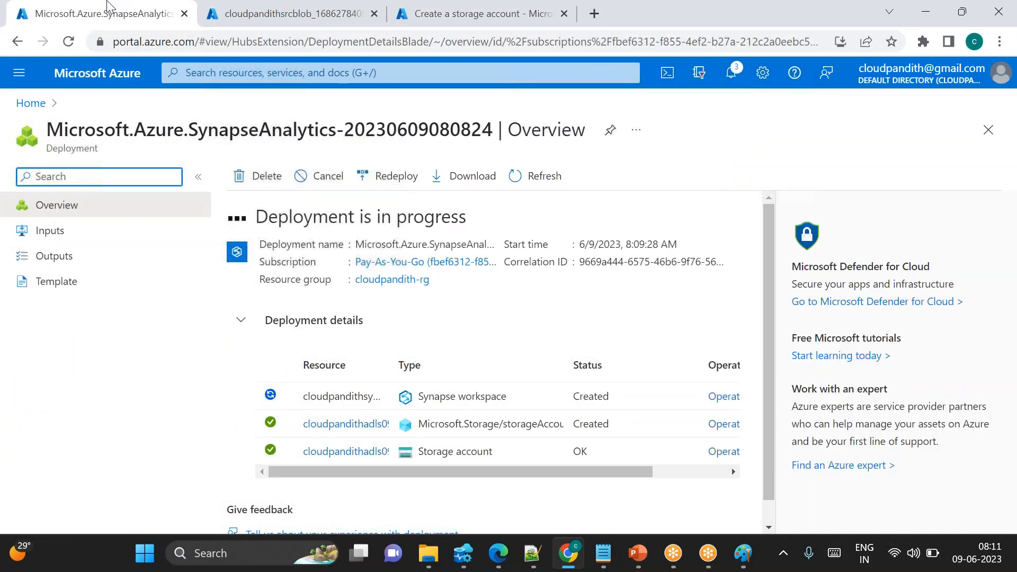
click(237, 7)
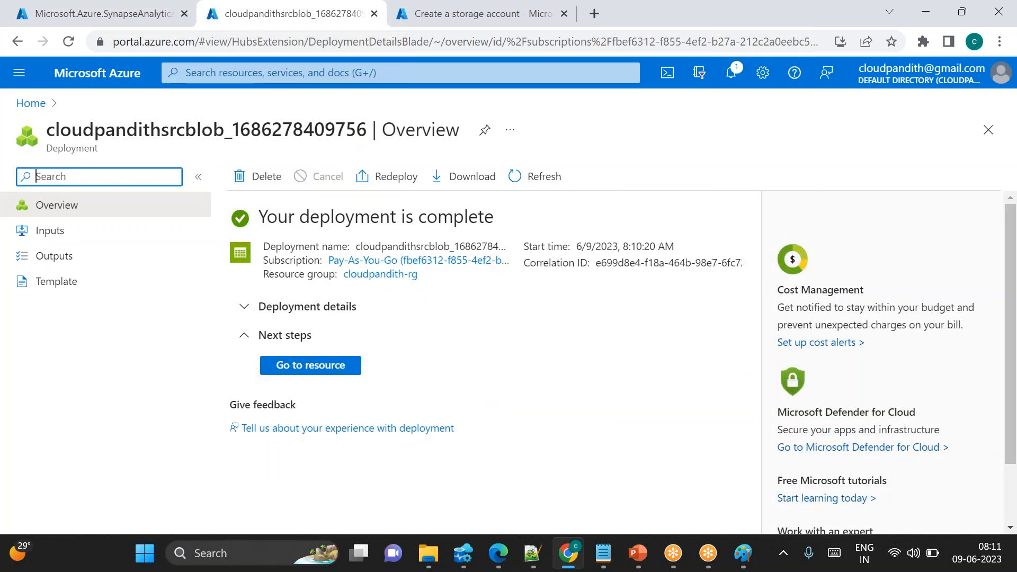
click(413, 23)
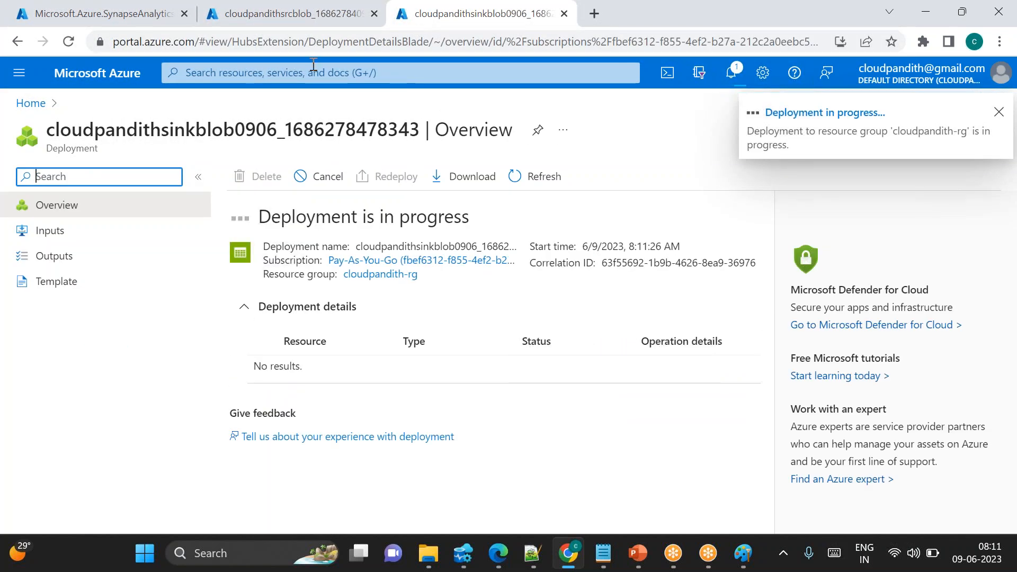
drag(265, 12, 93, 5)
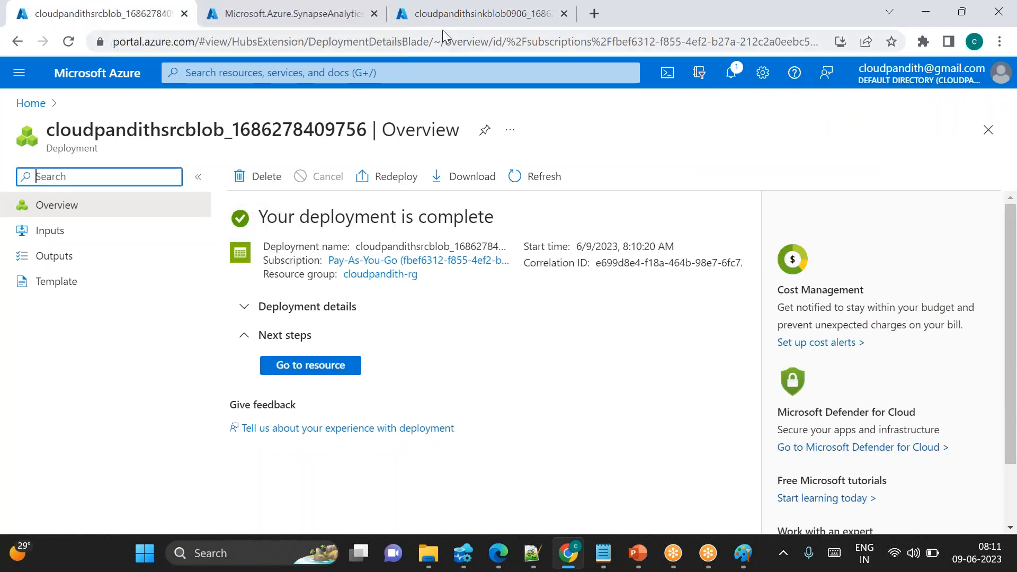
drag(450, 21, 265, 31)
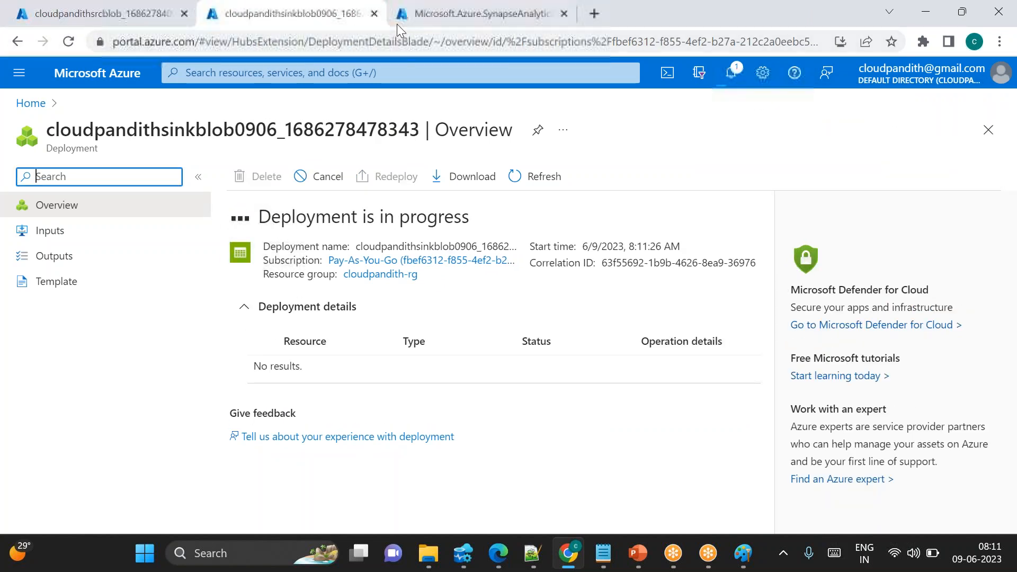
click(120, 10)
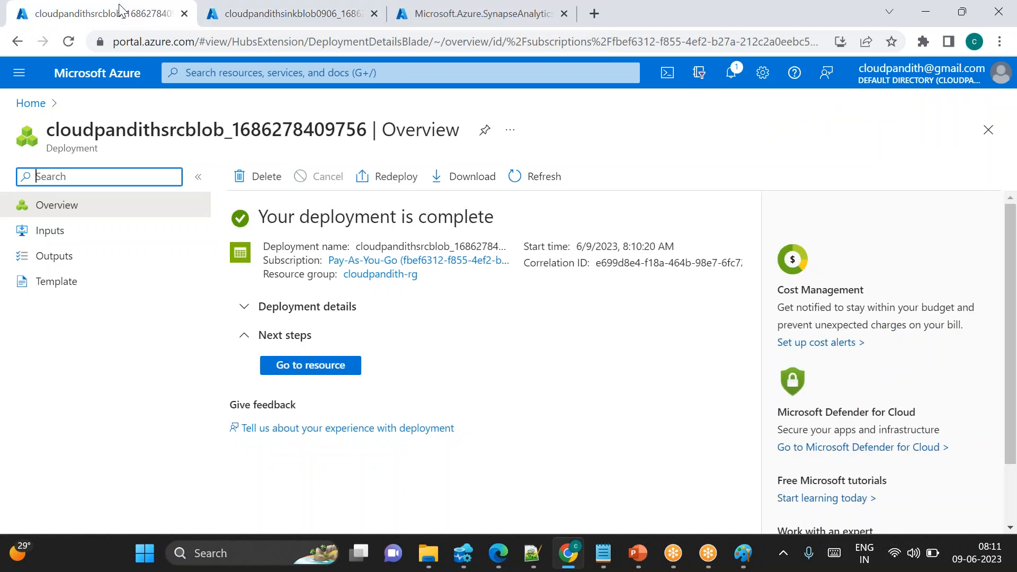
Open the source storage account's containers and create a container named input1
click(326, 371)
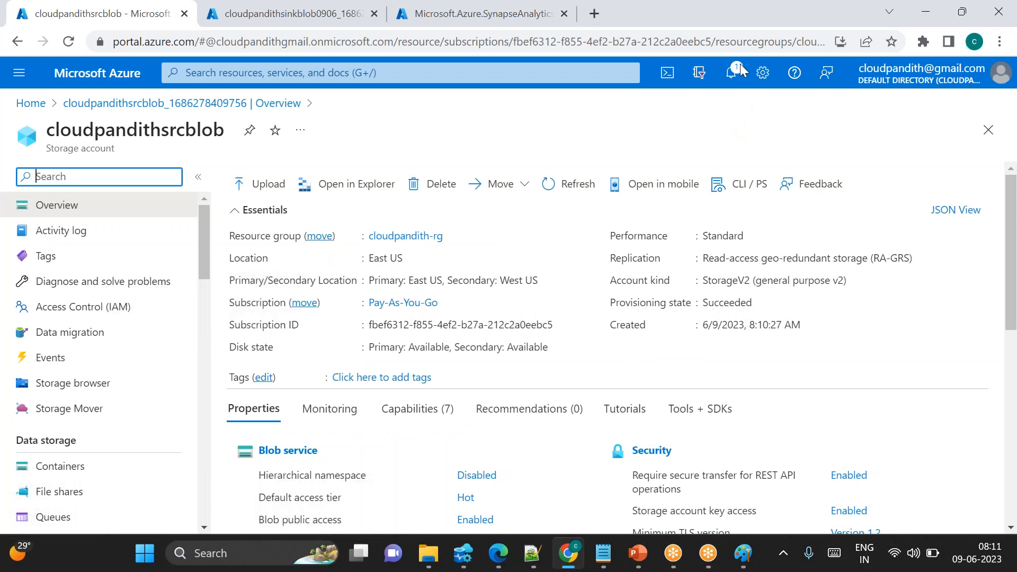
click(57, 468)
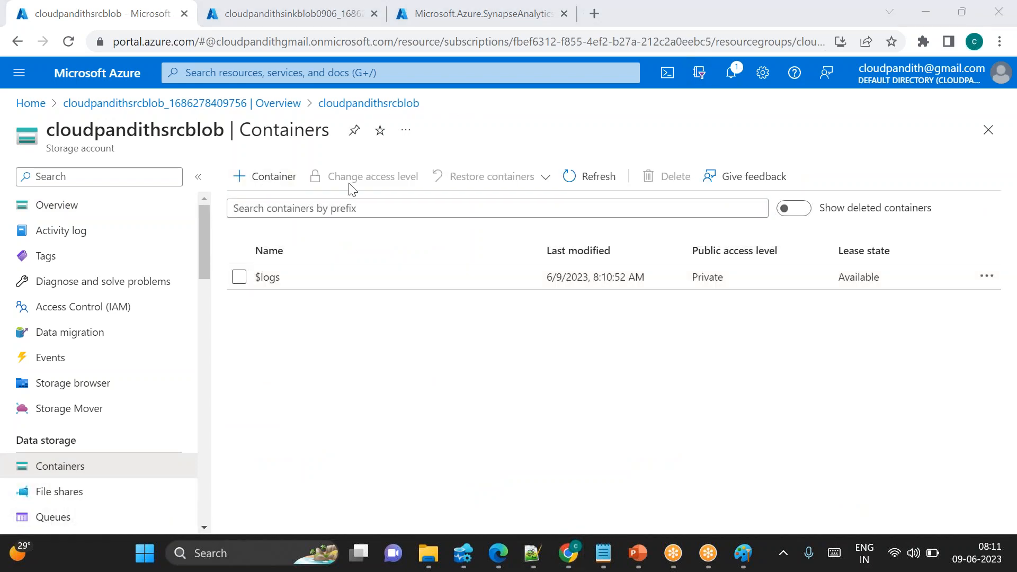
click(284, 178)
text(input1)
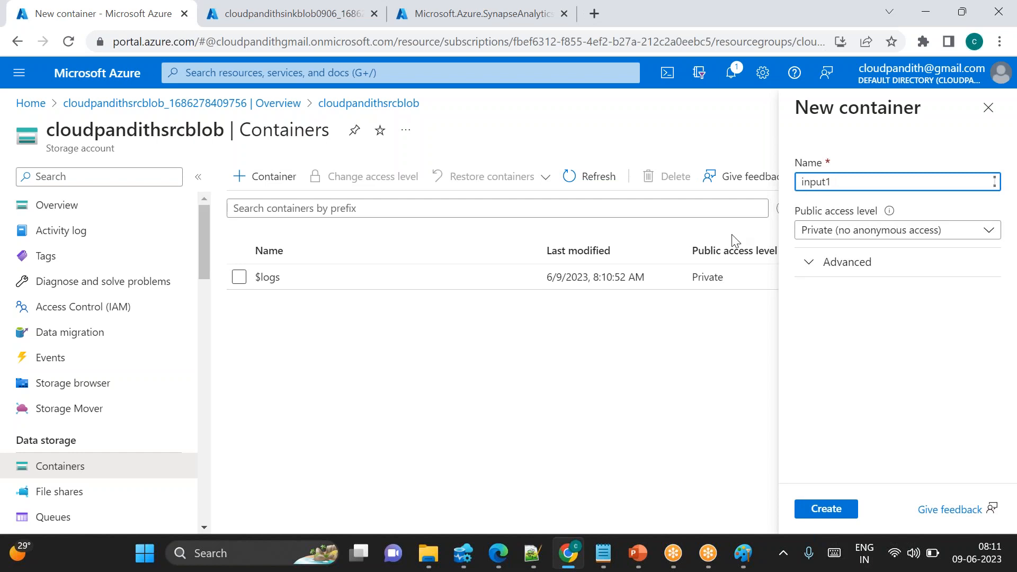
click(834, 501)
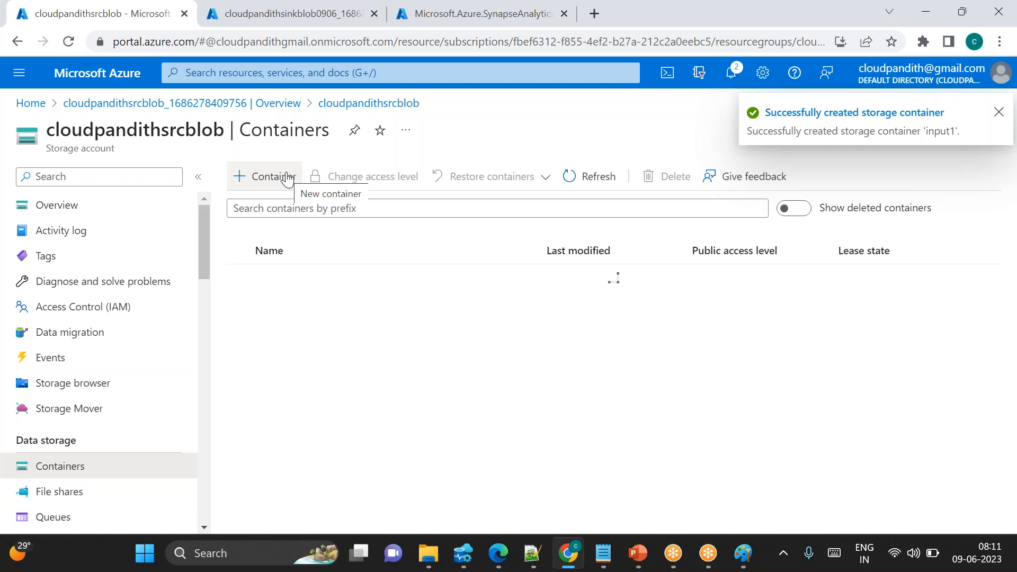
Review the source-to-sink copy diagram in Paint
click(744, 553)
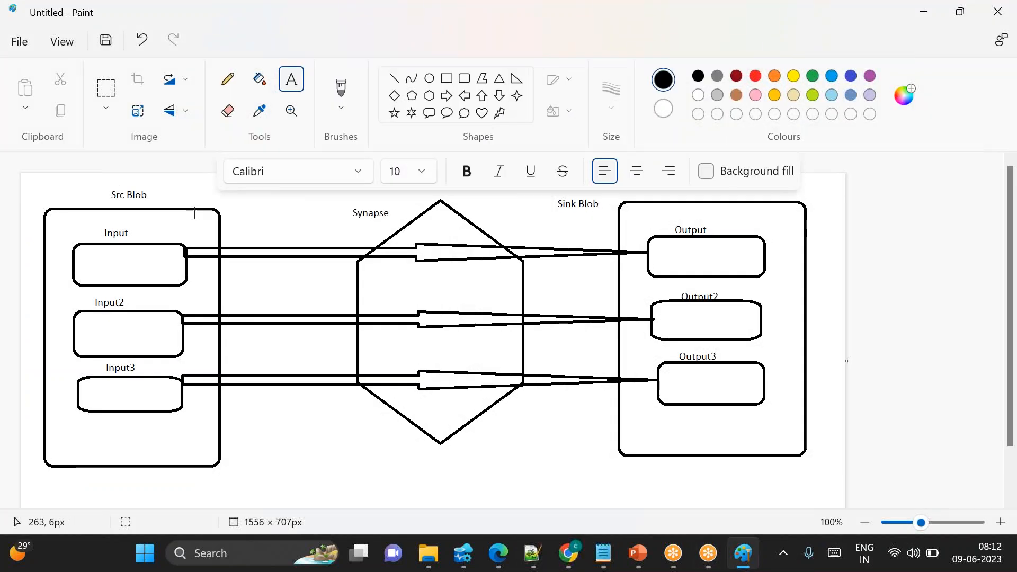
drag(97, 227, 141, 237)
drag(91, 296, 147, 306)
key(alt+Tab)
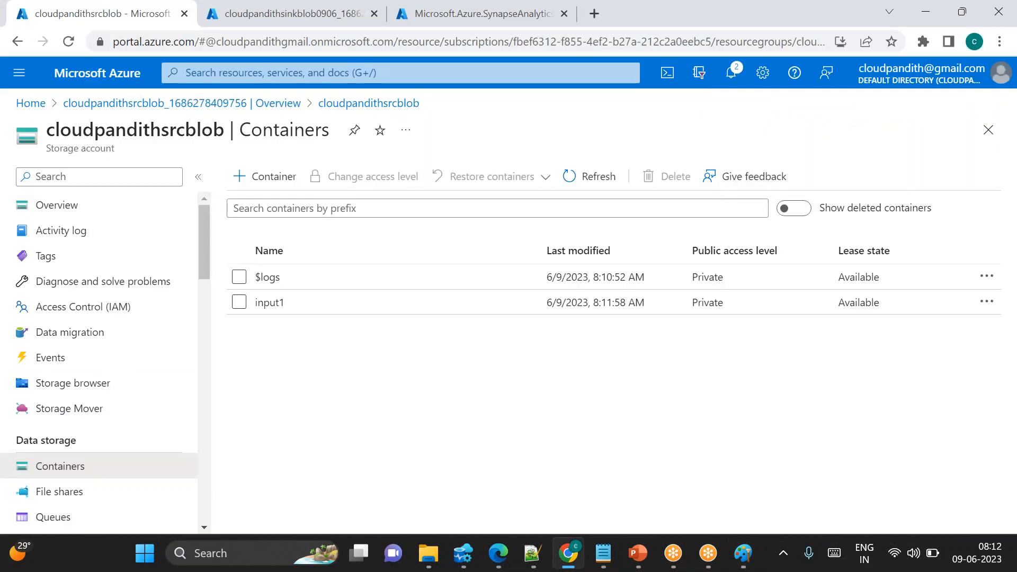
Create two more containers in the source storage account named input3 and input2
click(264, 177)
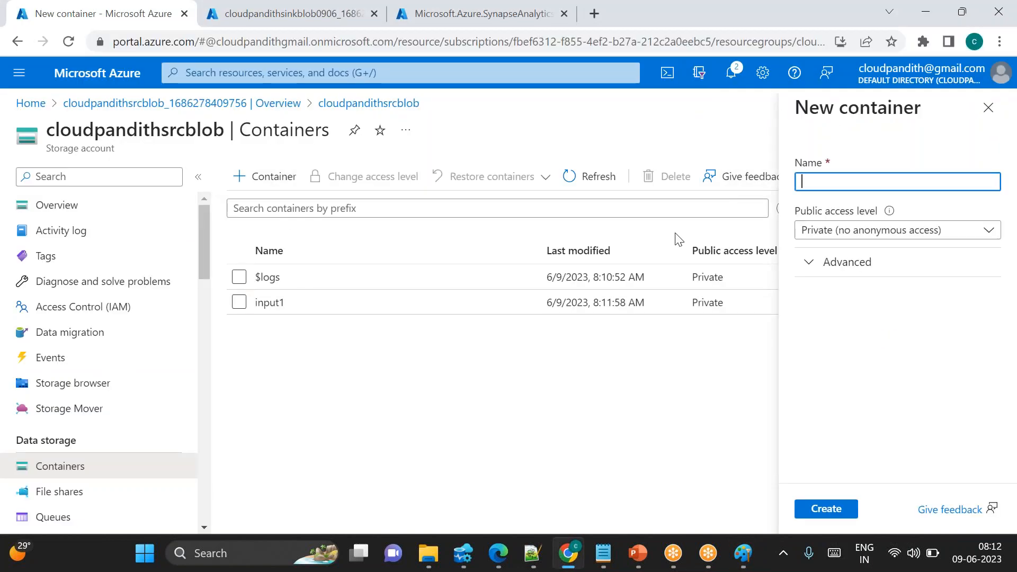
text(input3)
key(Return)
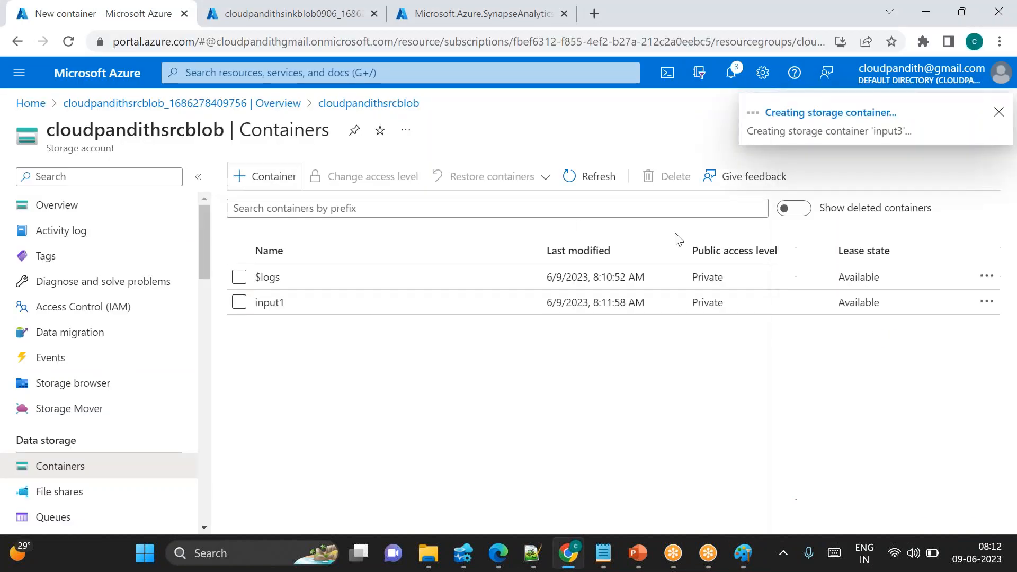
click(284, 180)
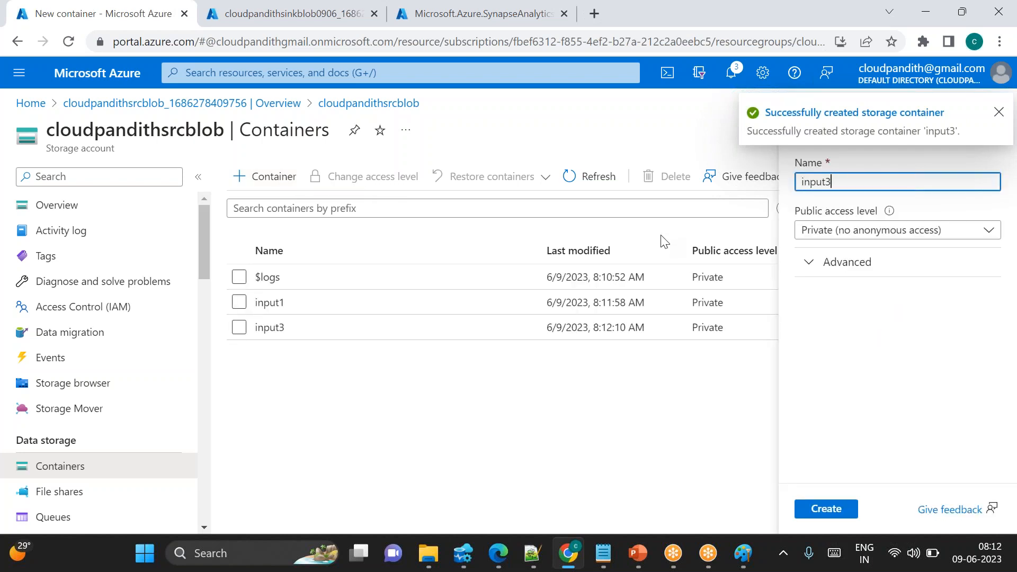
text(input2)
click(836, 509)
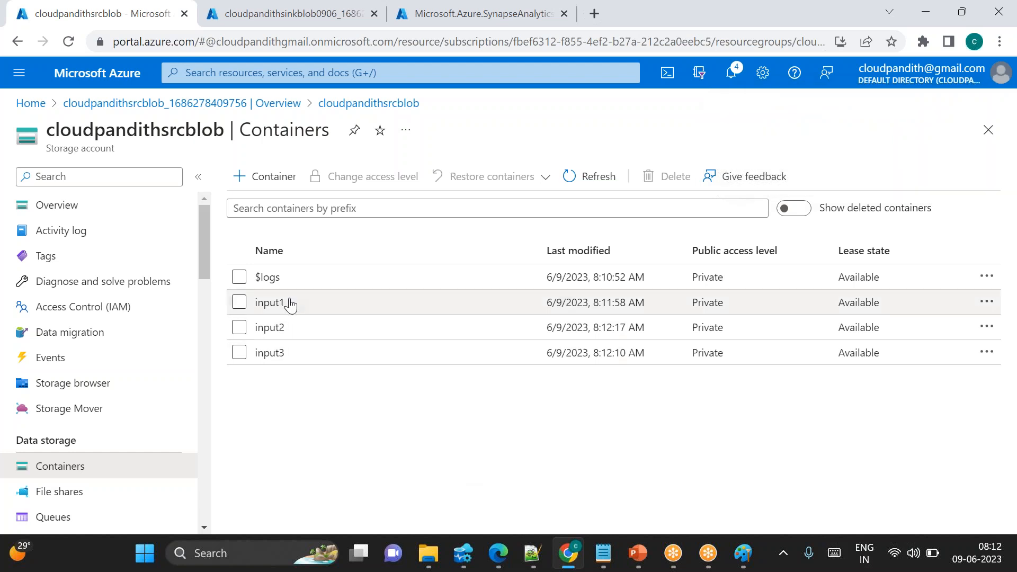
Upload cust3.csv, cust4.csv, cust5.csv and cust6.csv into the input1 container
click(270, 303)
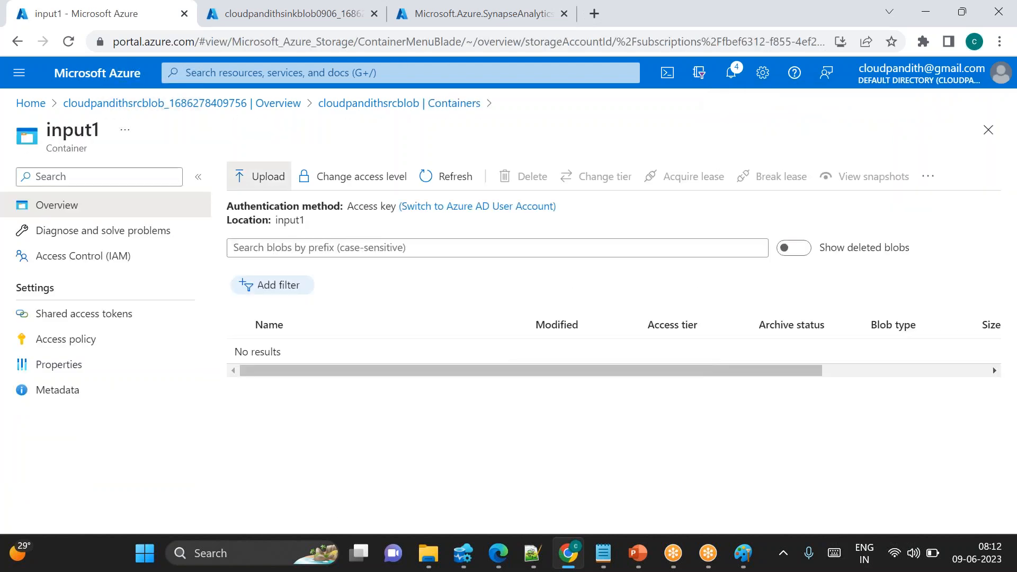
click(260, 177)
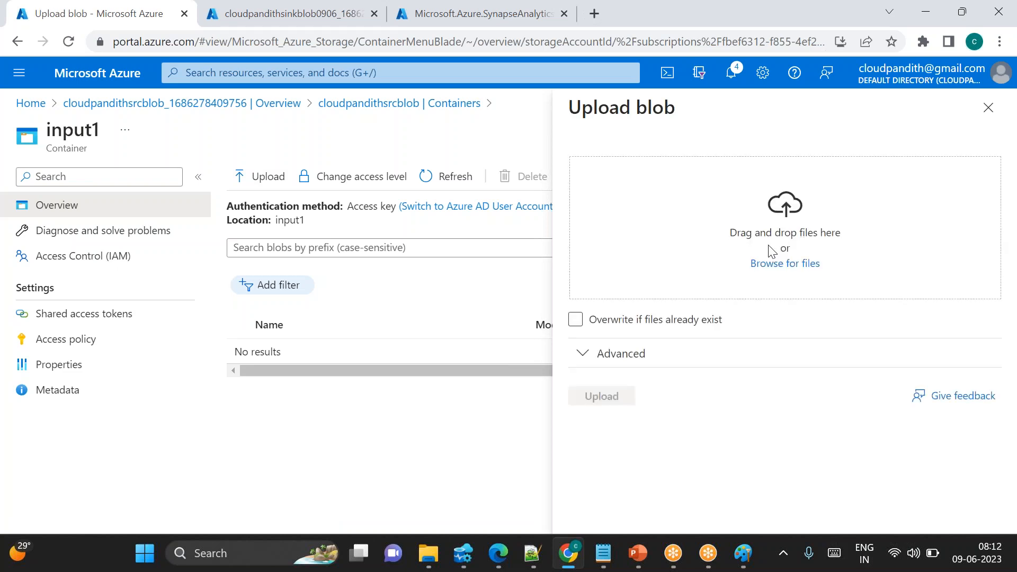
click(788, 265)
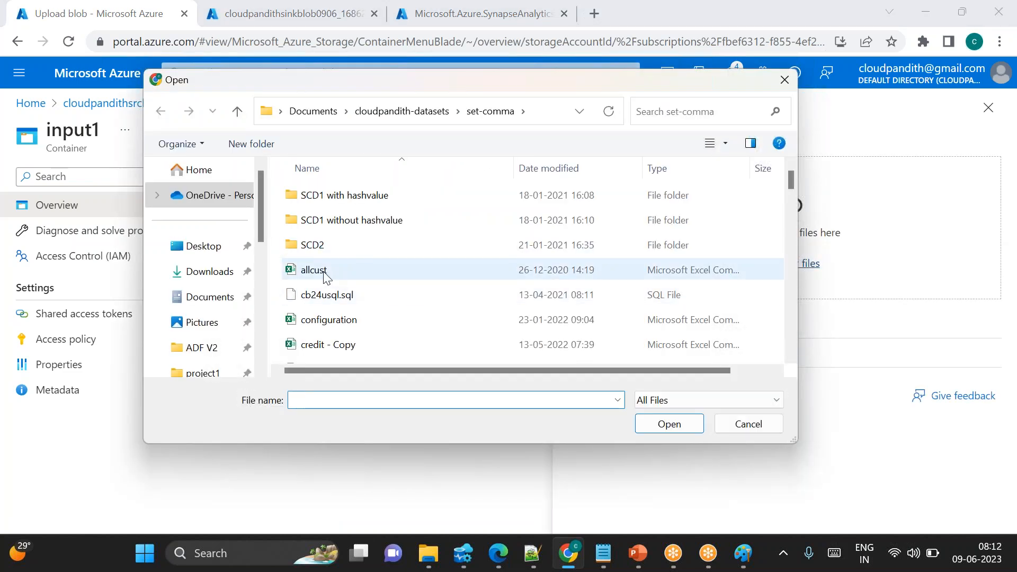
scroll(345, 297, down, 3)
scroll(352, 311, down, 3)
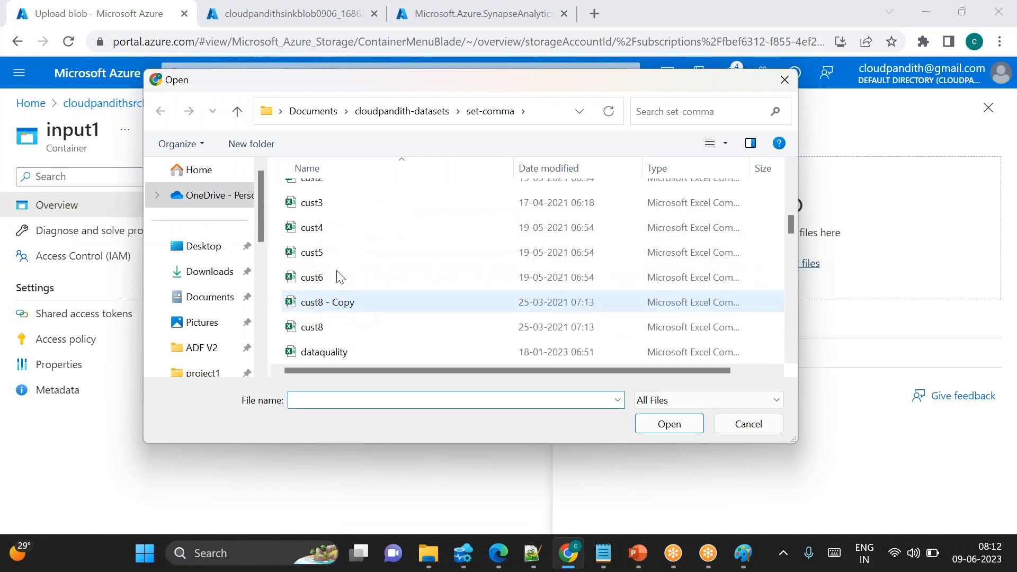
click(309, 206)
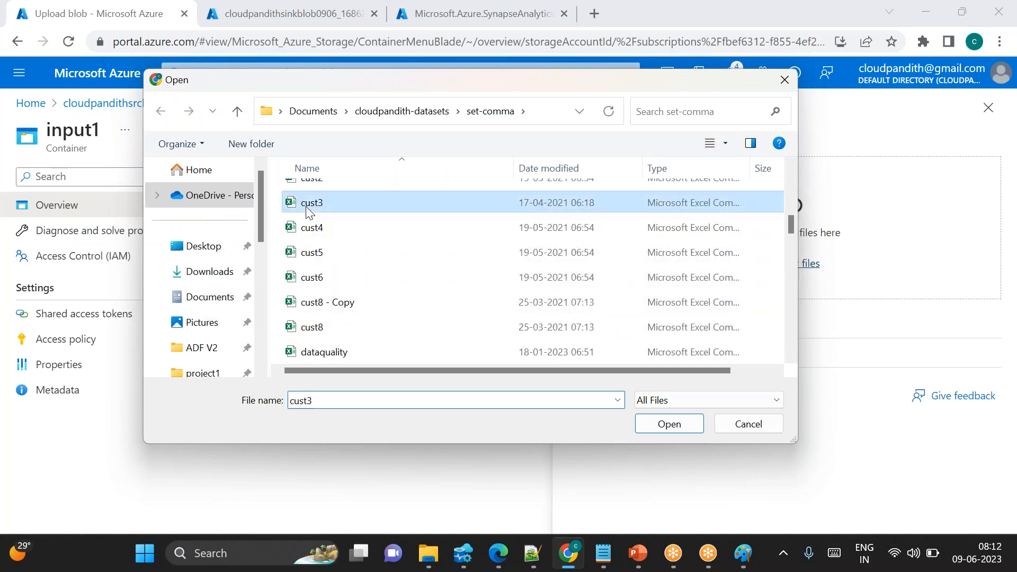
shift+click(332, 275)
click(688, 429)
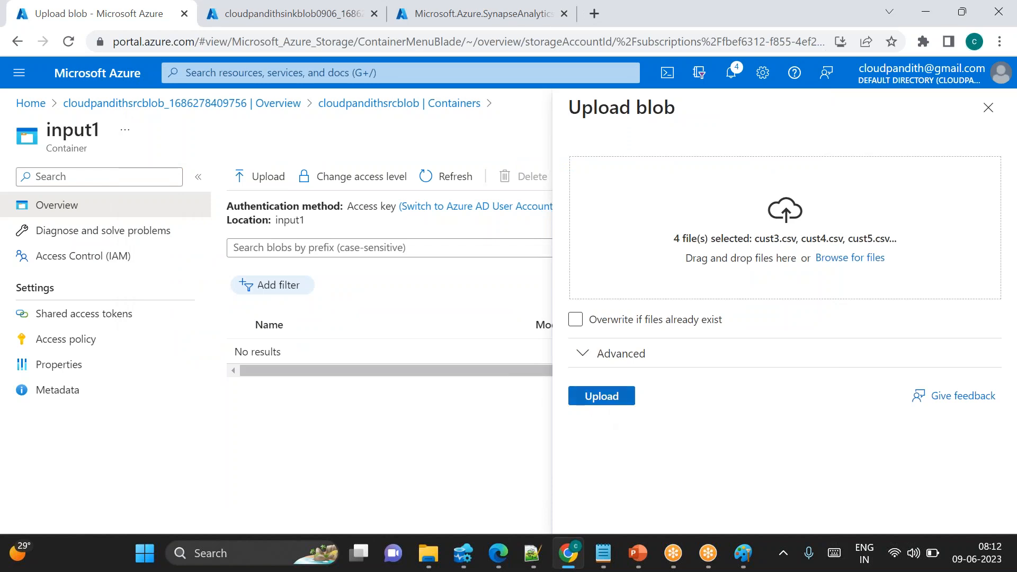
click(602, 395)
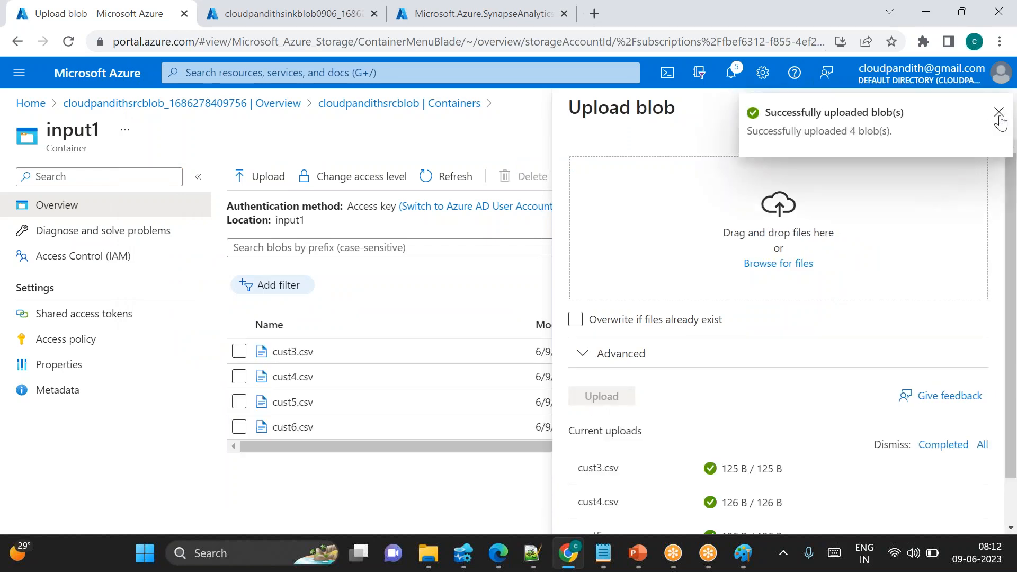
click(999, 113)
click(989, 107)
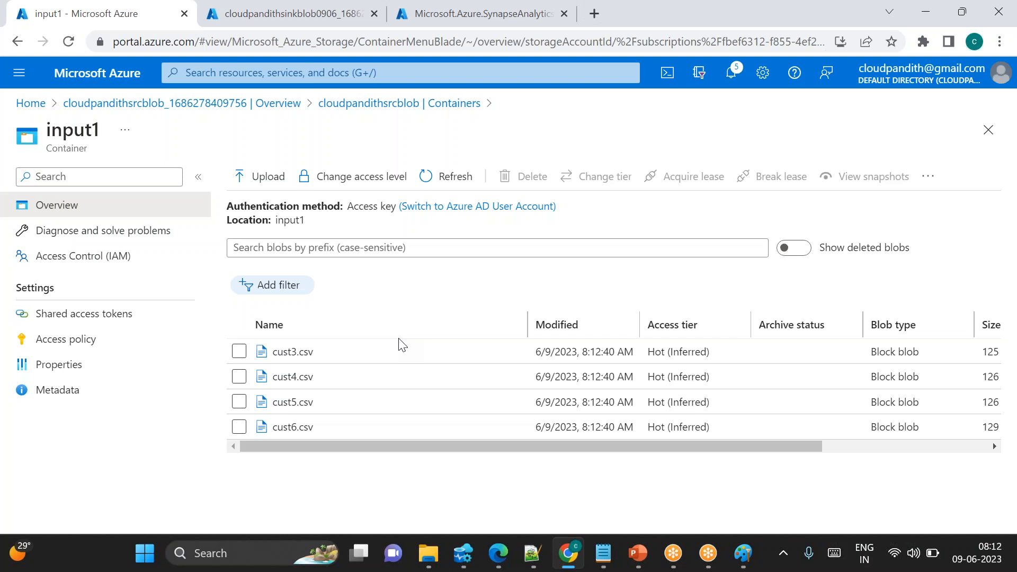
Upload departments.csv, dept.csv and emp.csv into the input2 container
double_click(290, 219)
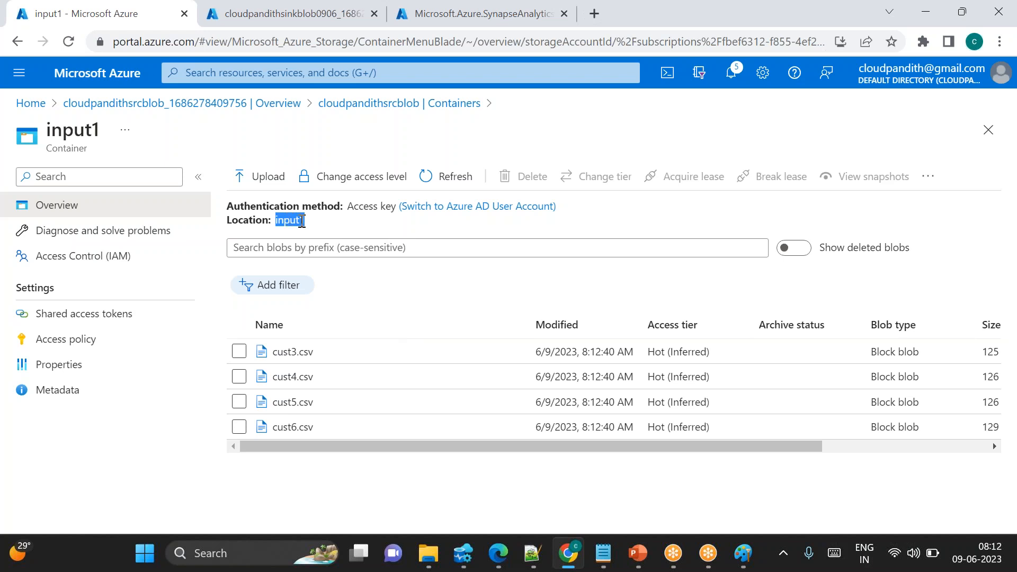
click(438, 308)
click(424, 108)
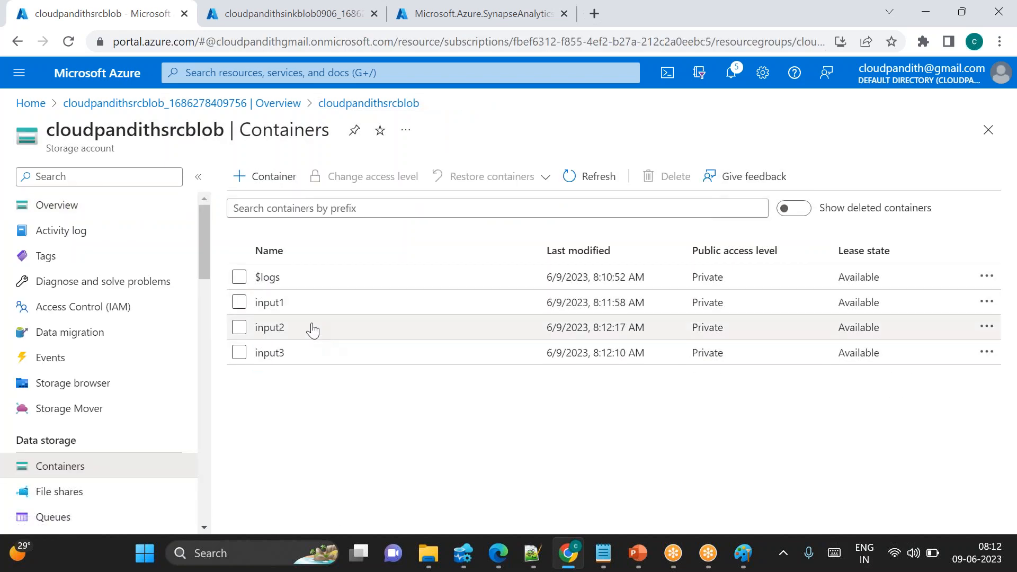
click(283, 328)
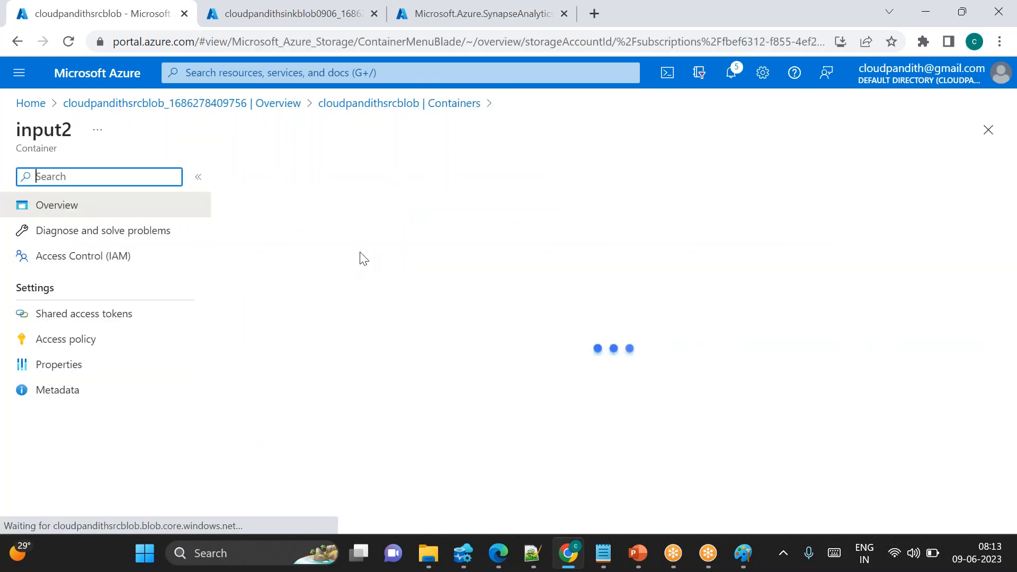
click(260, 180)
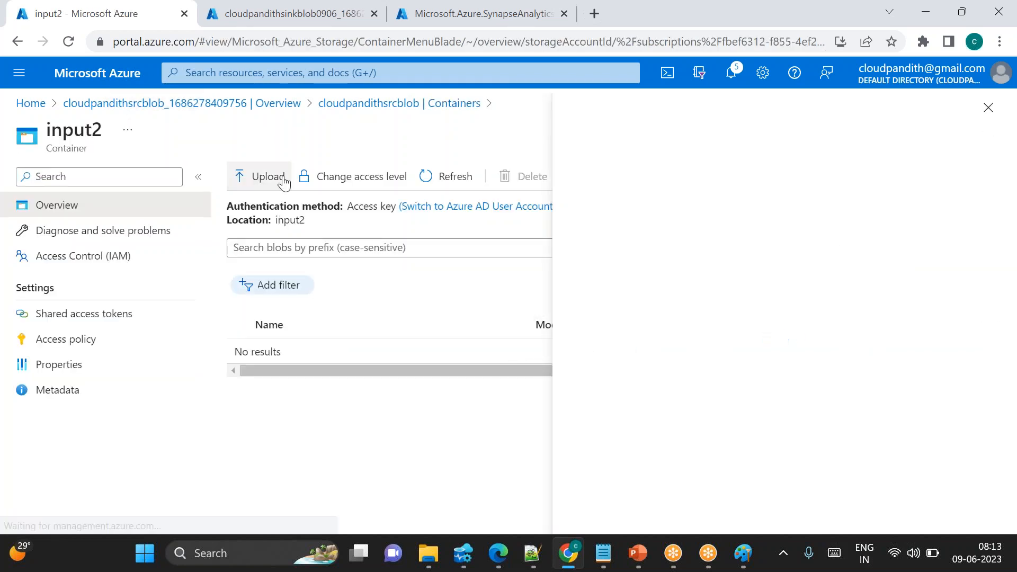
click(797, 264)
scroll(518, 286, down, 3)
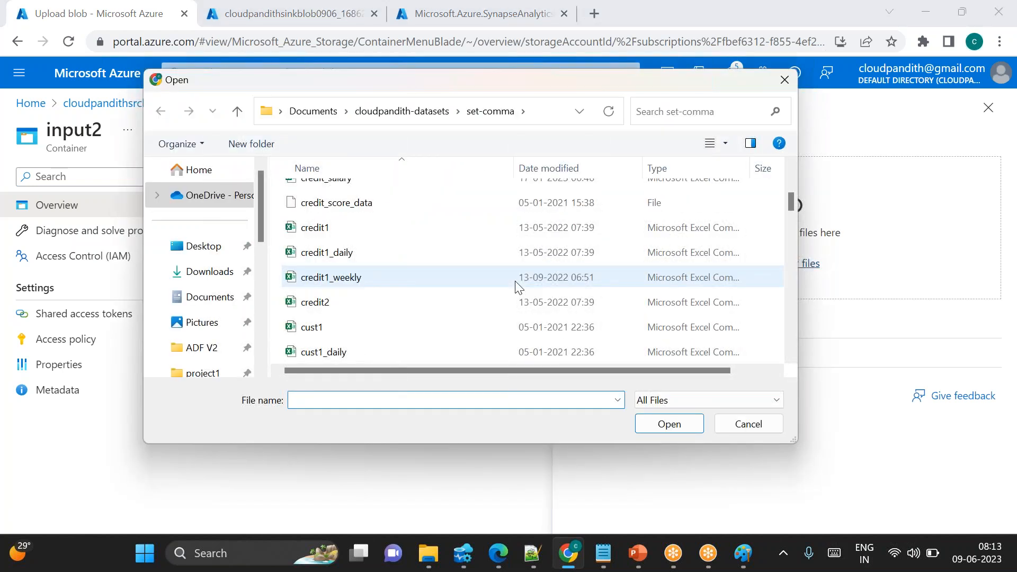
click(340, 263)
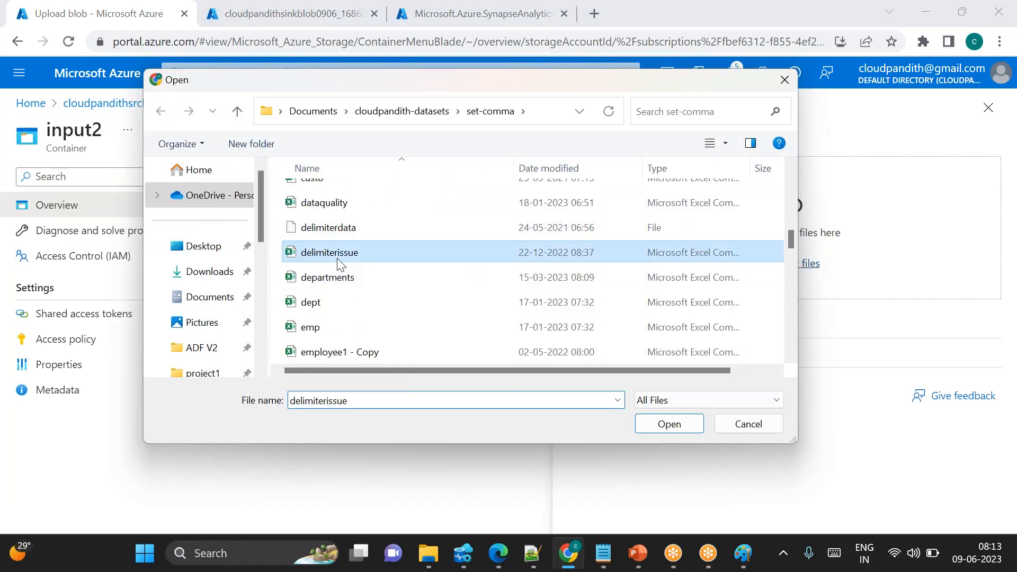
click(318, 284)
ctrl+click(319, 329)
ctrl+click(328, 306)
click(666, 424)
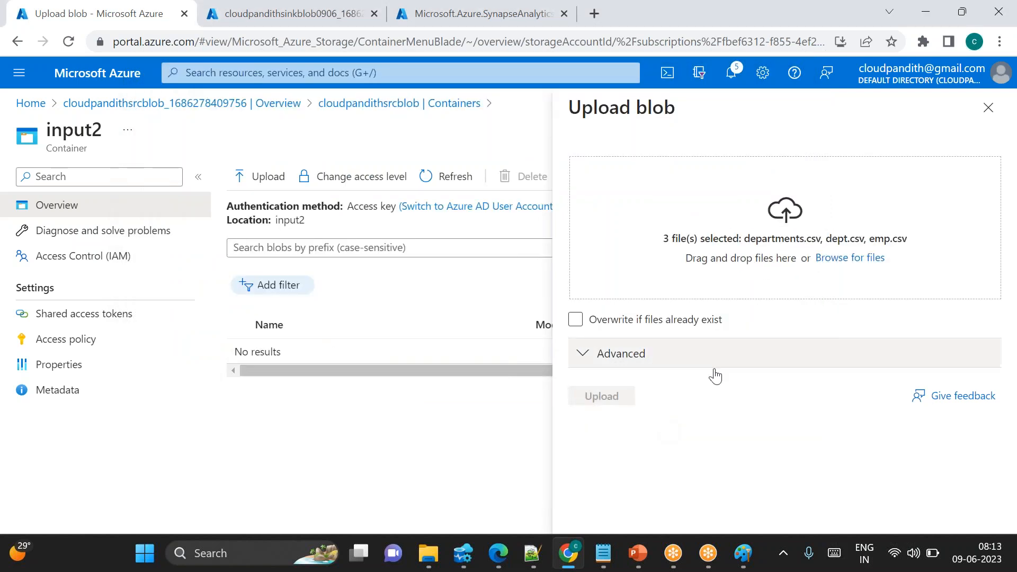
click(603, 397)
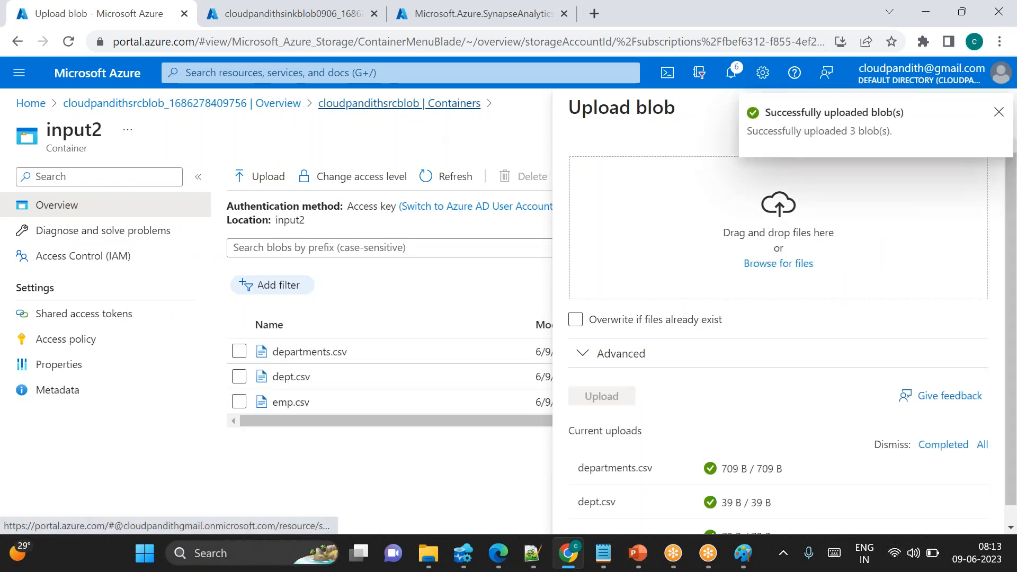
Upload top.csv, trans1.csv and trans2.csv into the input3 container of the source storage account
click(402, 103)
click(376, 352)
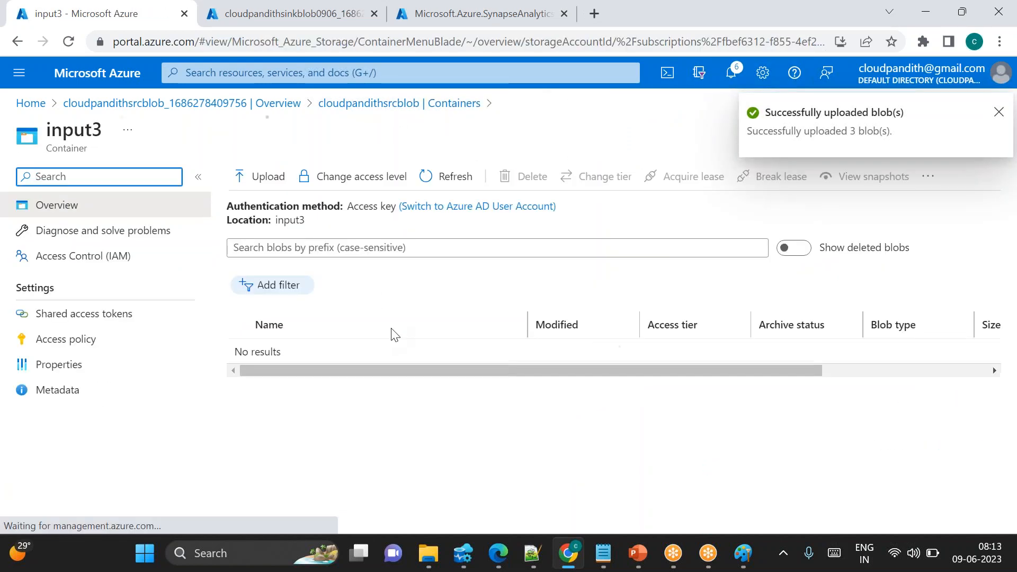
click(262, 177)
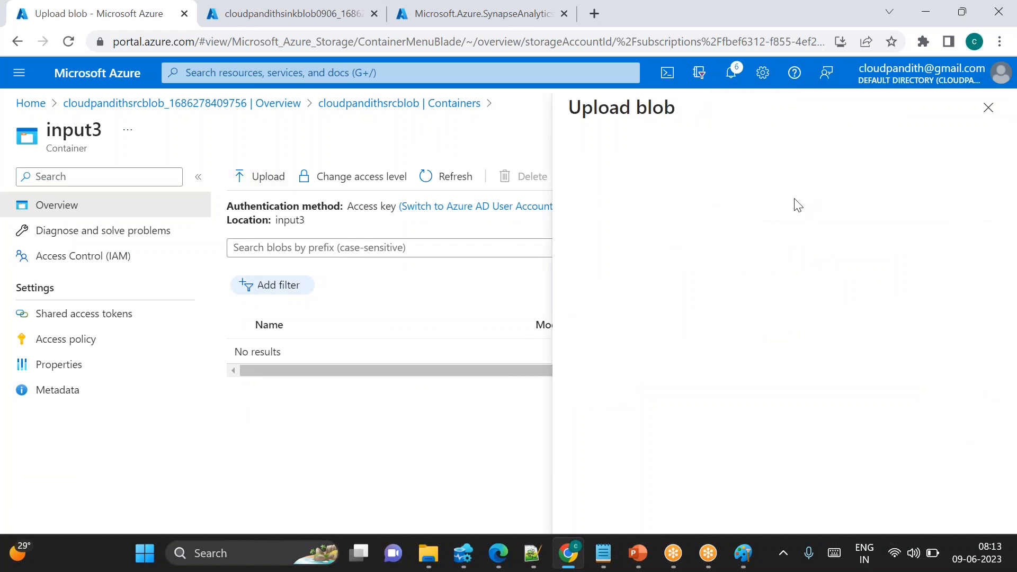
click(784, 265)
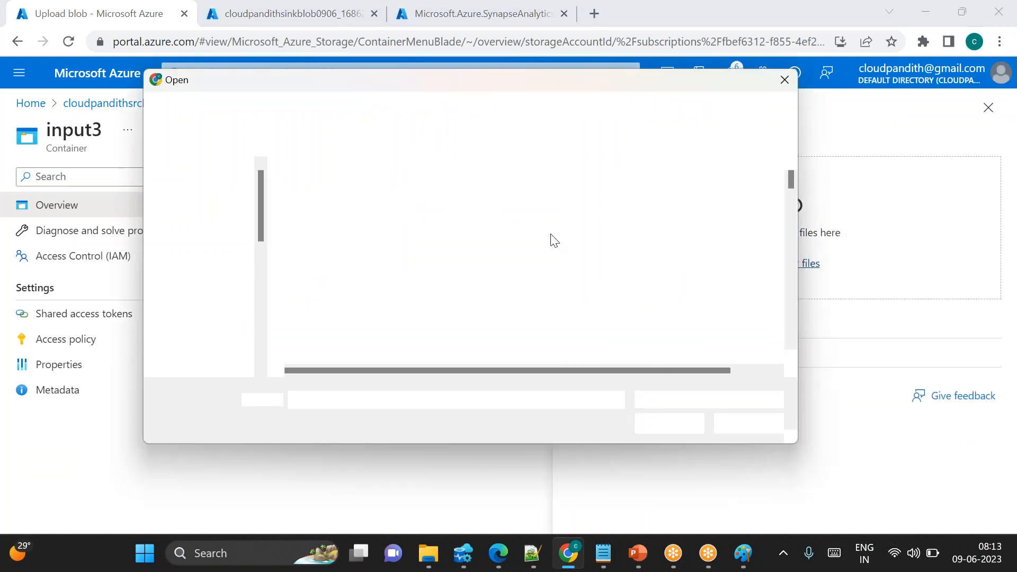
scroll(471, 285, down, 10)
scroll(473, 285, down, 8)
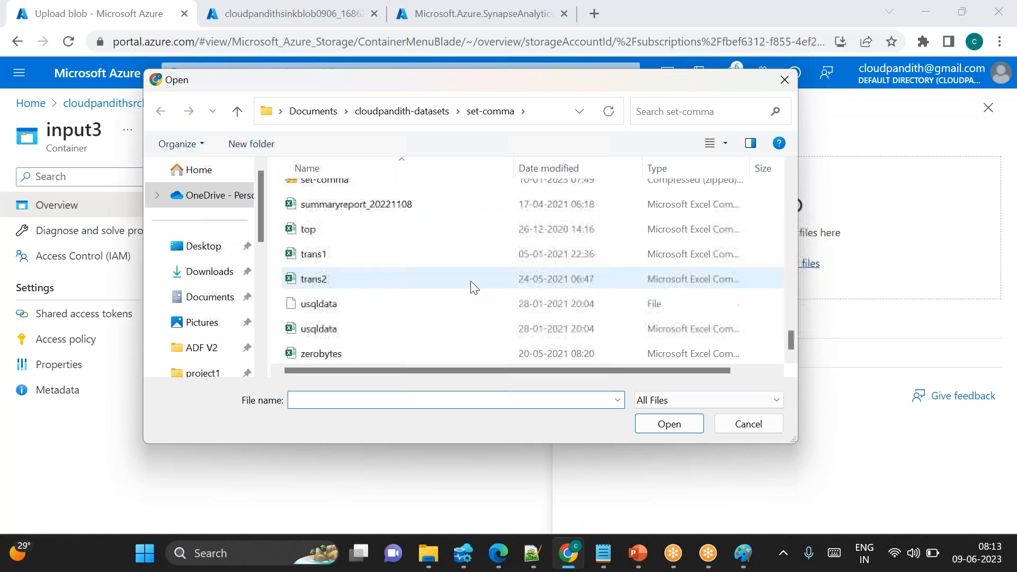
click(320, 237)
ctrl+click(339, 280)
ctrl+click(322, 260)
click(669, 424)
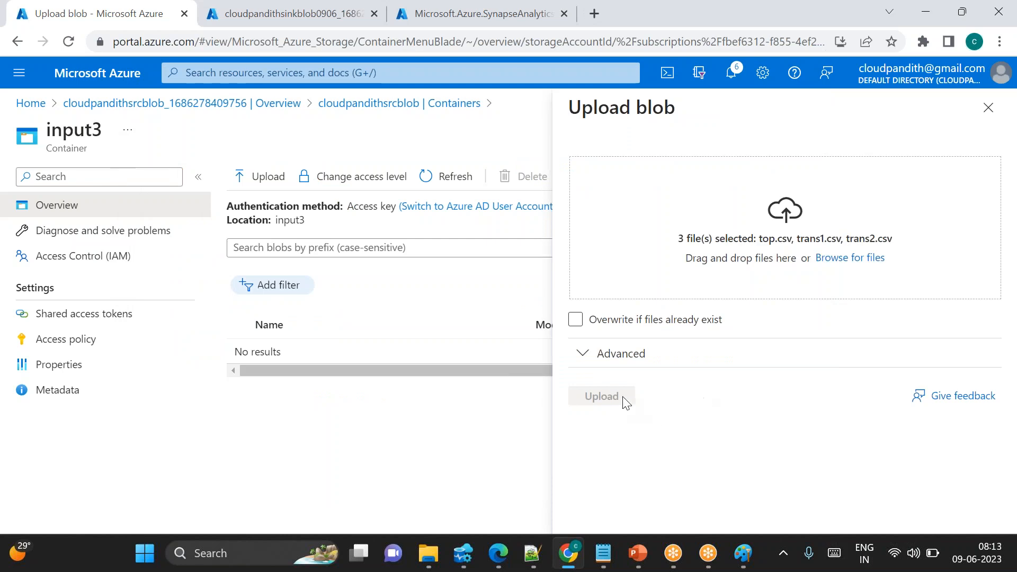
click(601, 395)
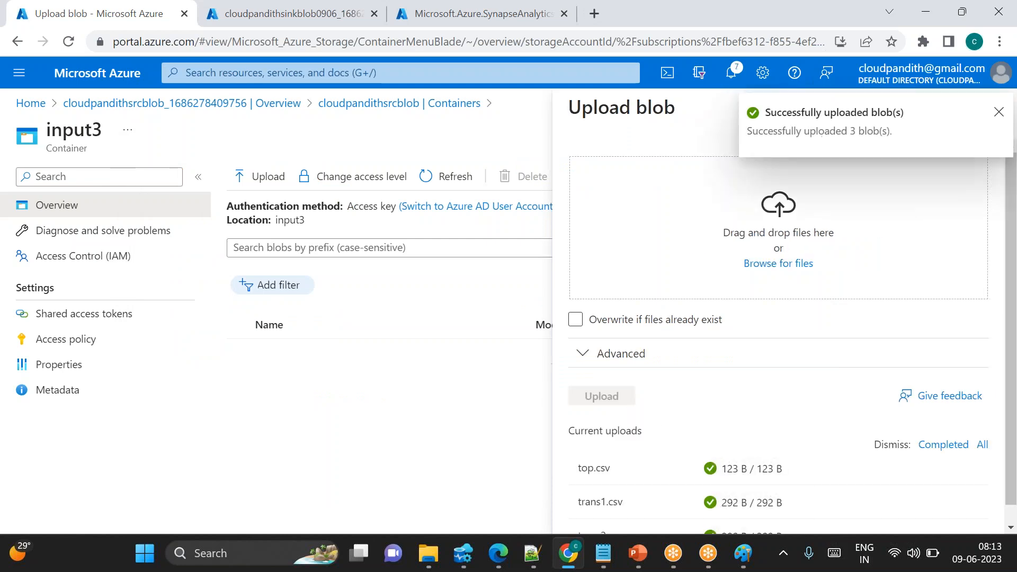
Review the uploaded files in the input2 and input1 containers
click(422, 104)
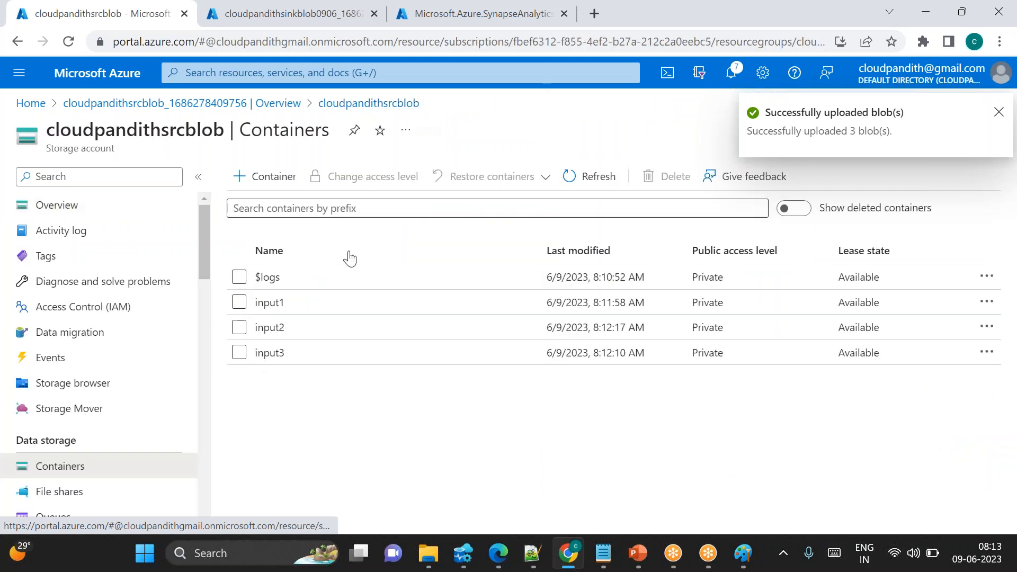
click(286, 326)
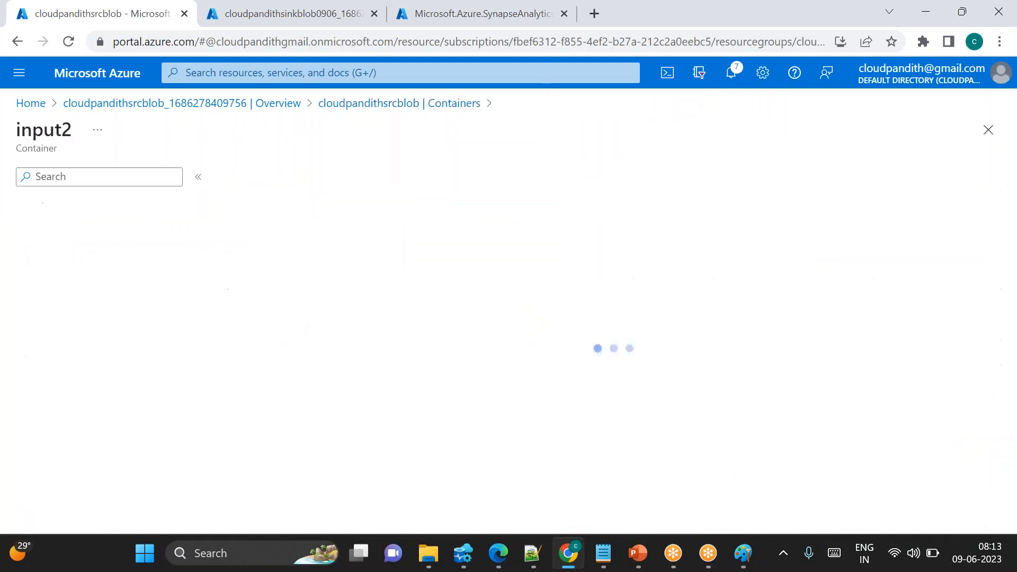
click(392, 106)
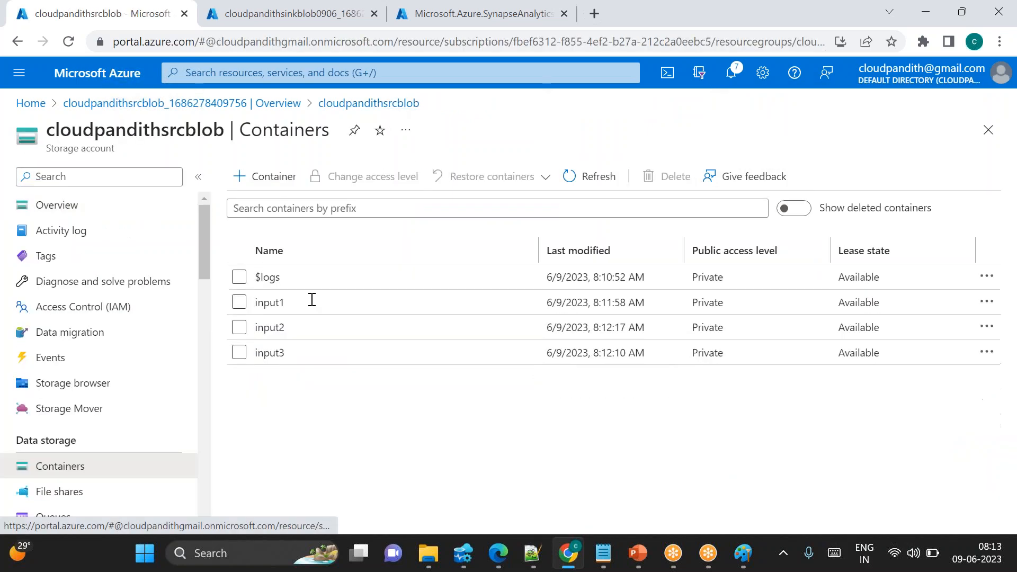
click(272, 302)
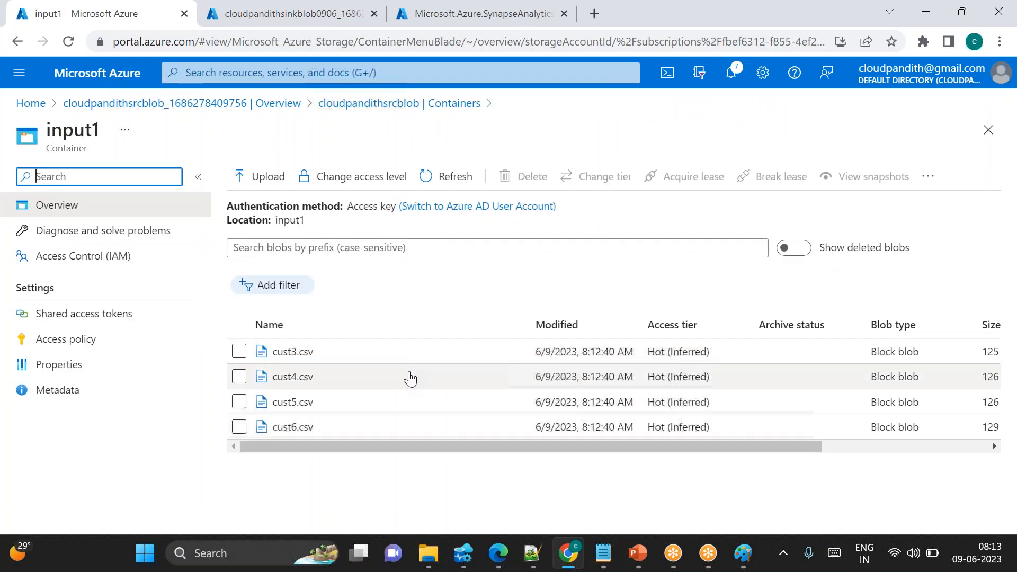
click(390, 114)
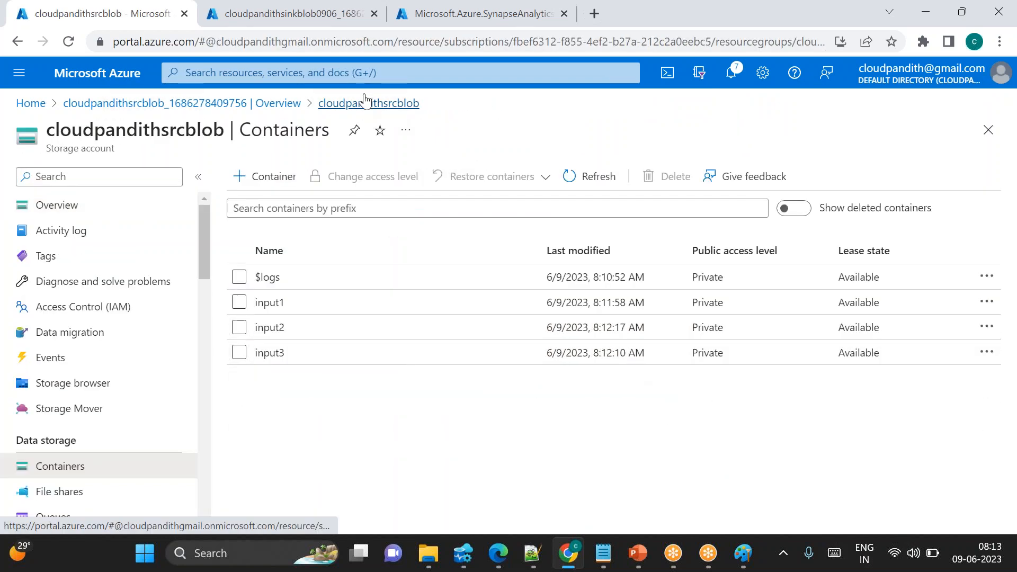
Open the sink storage account from its deployment and create a container named output1
click(258, 19)
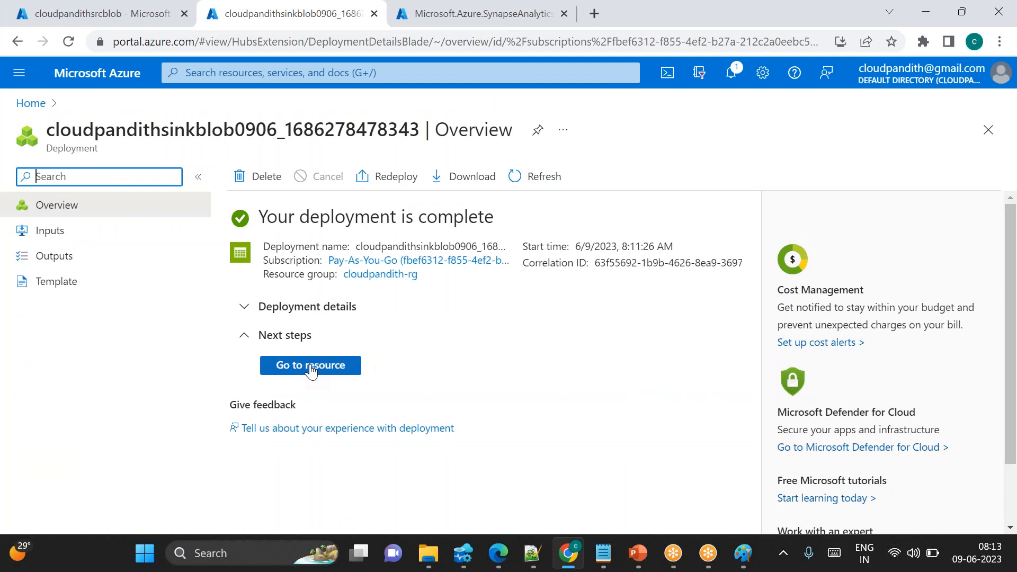
click(283, 366)
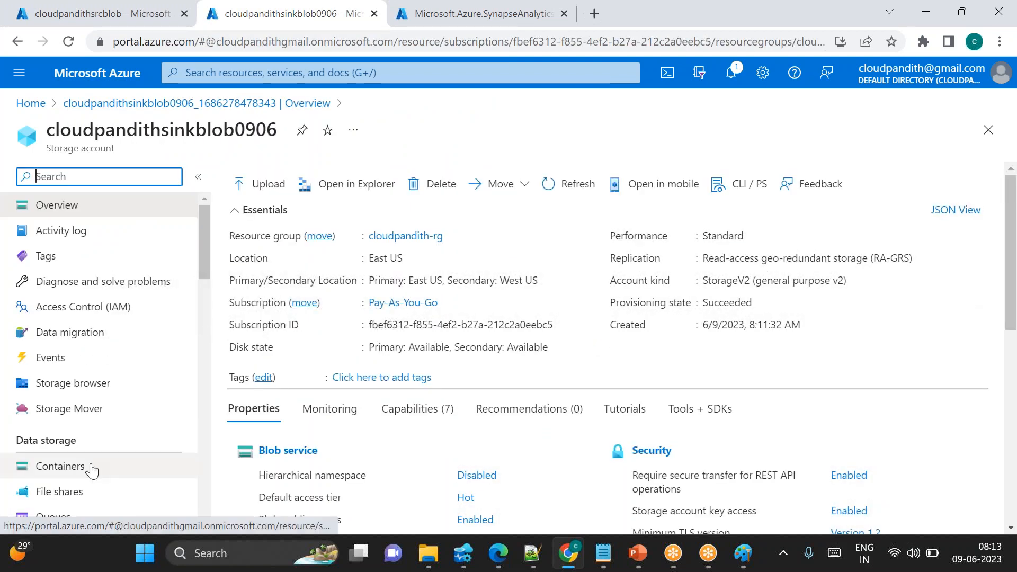
click(60, 466)
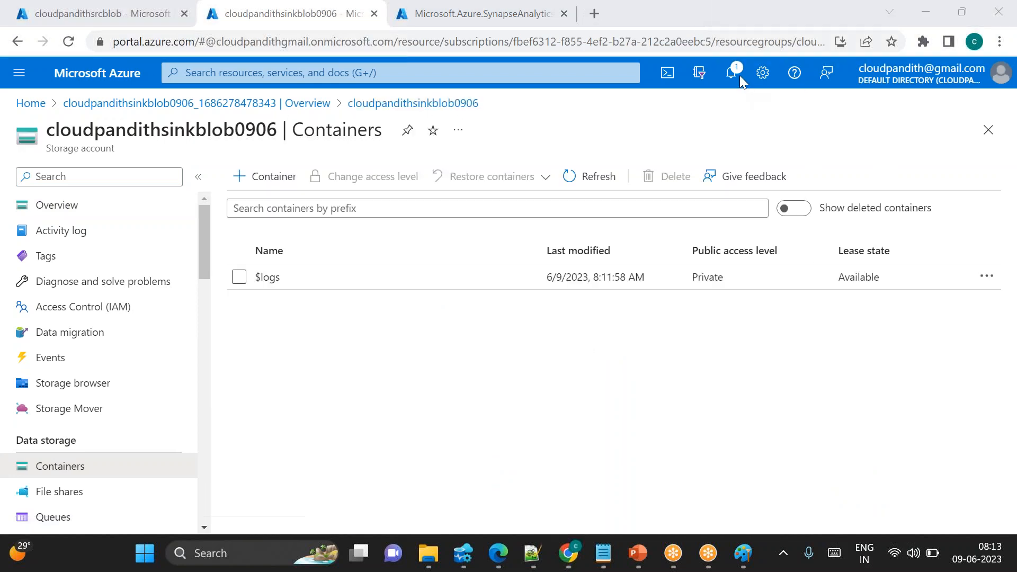
click(267, 176)
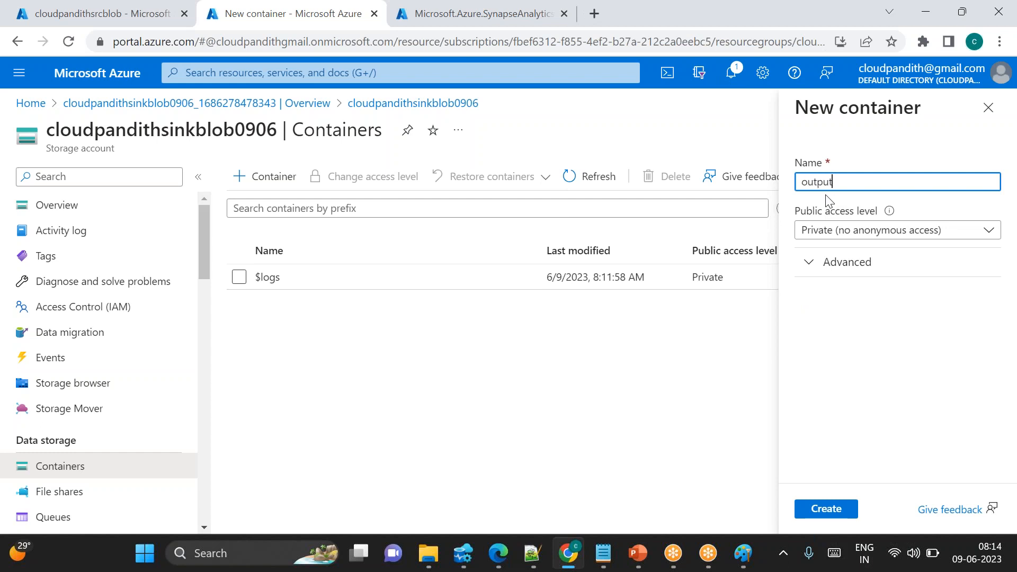
click(830, 518)
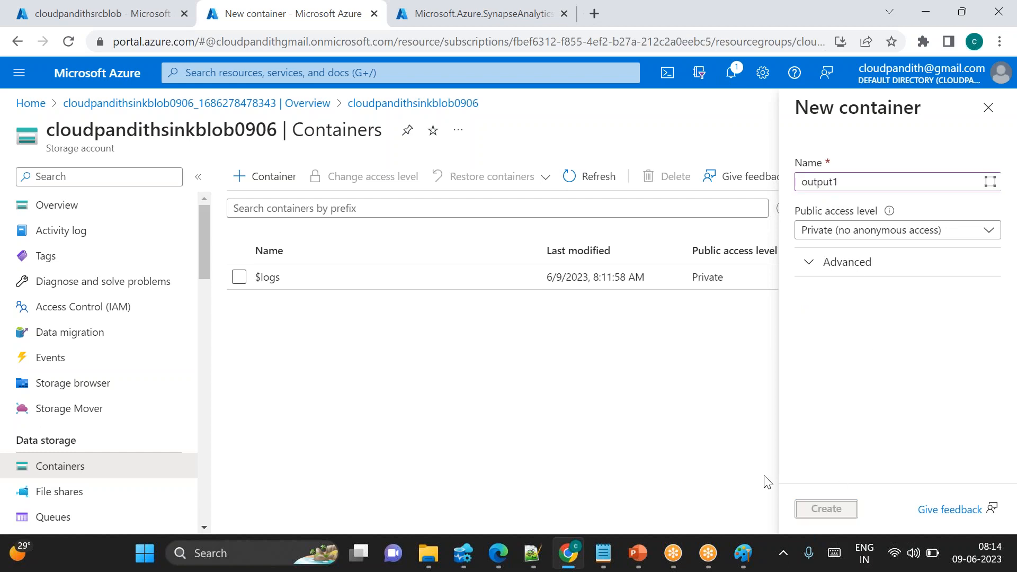
Create two more containers in the sink storage account named output2 and output3
click(273, 186)
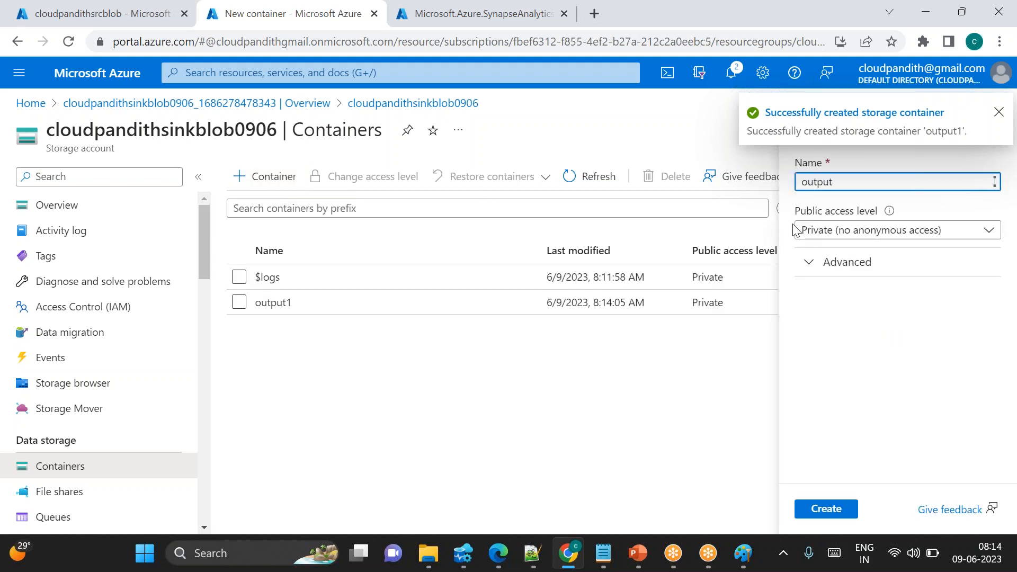
click(838, 510)
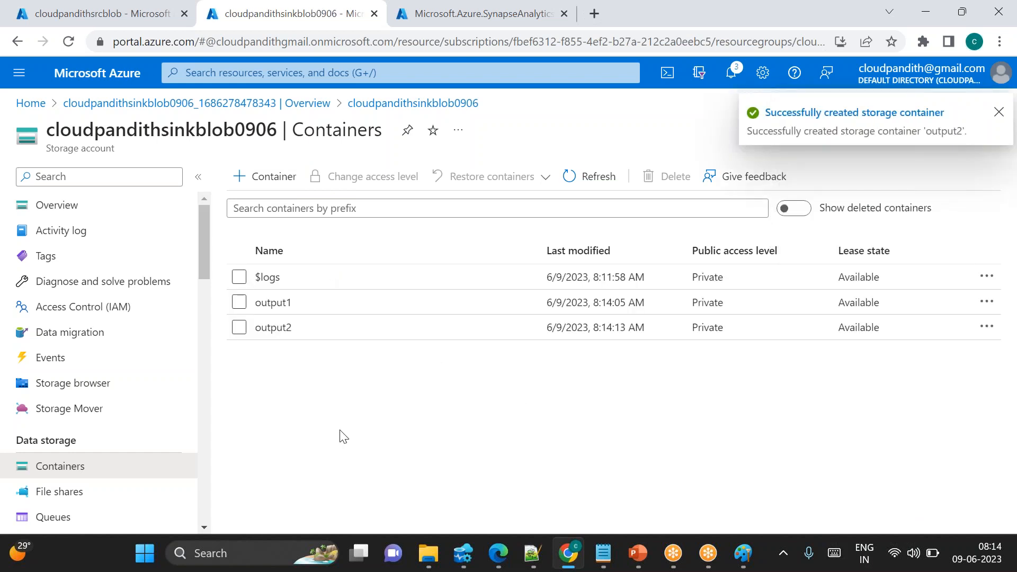
click(266, 179)
text(output3)
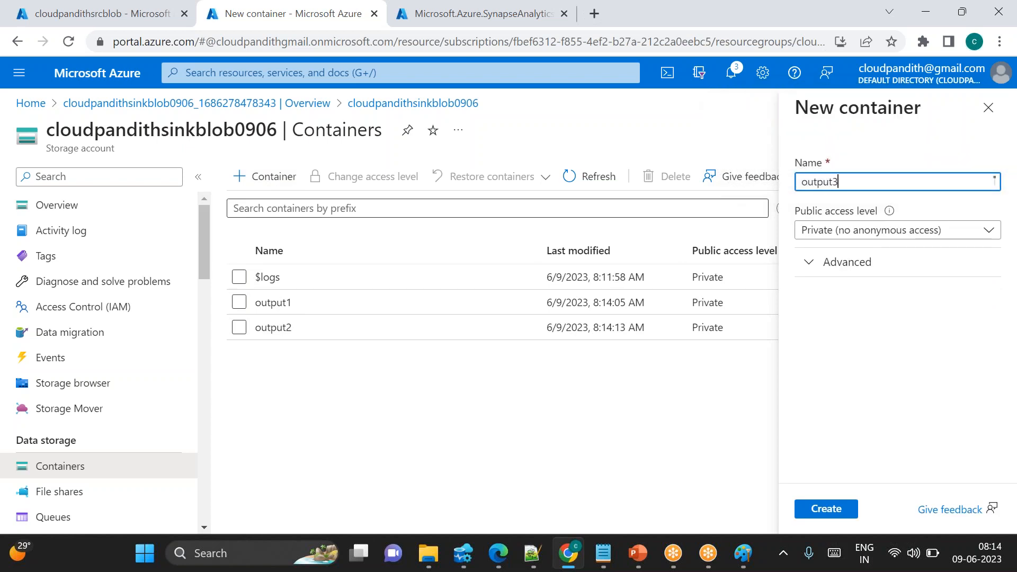
click(832, 508)
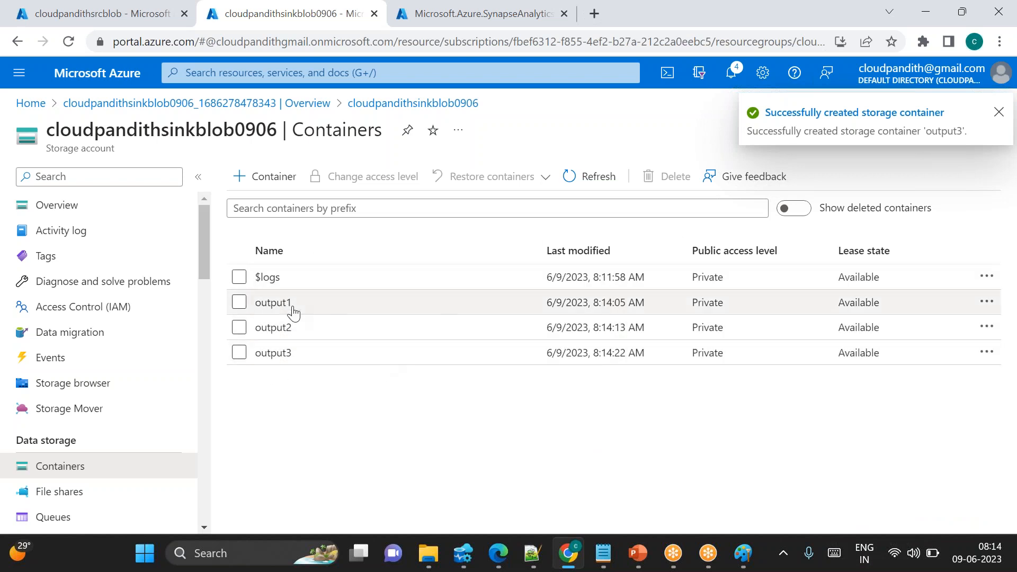
Check the Synapse workspace deployment status and return to the source-to-sink diagram in Paint
click(413, 13)
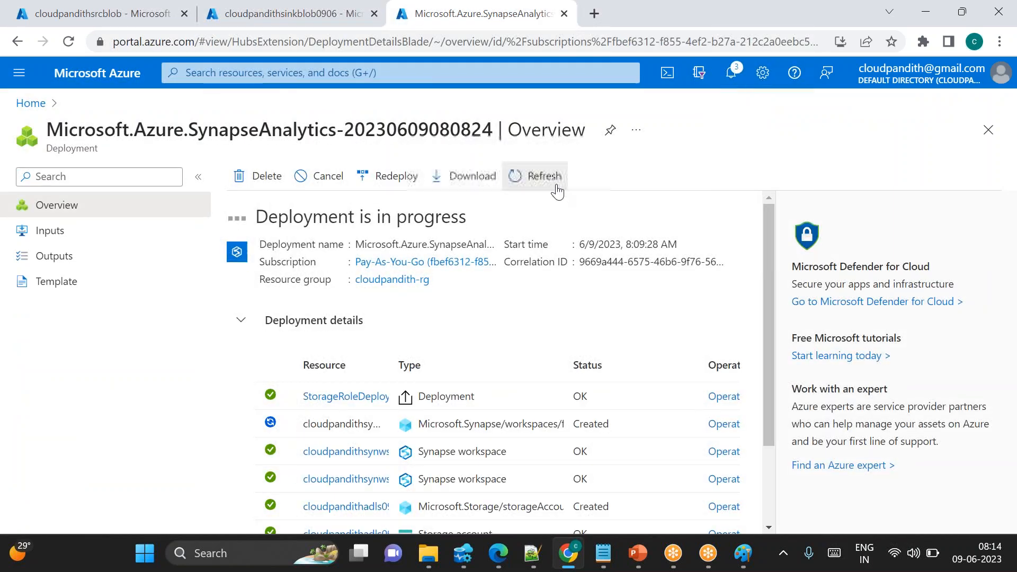
mouse_move(743, 553)
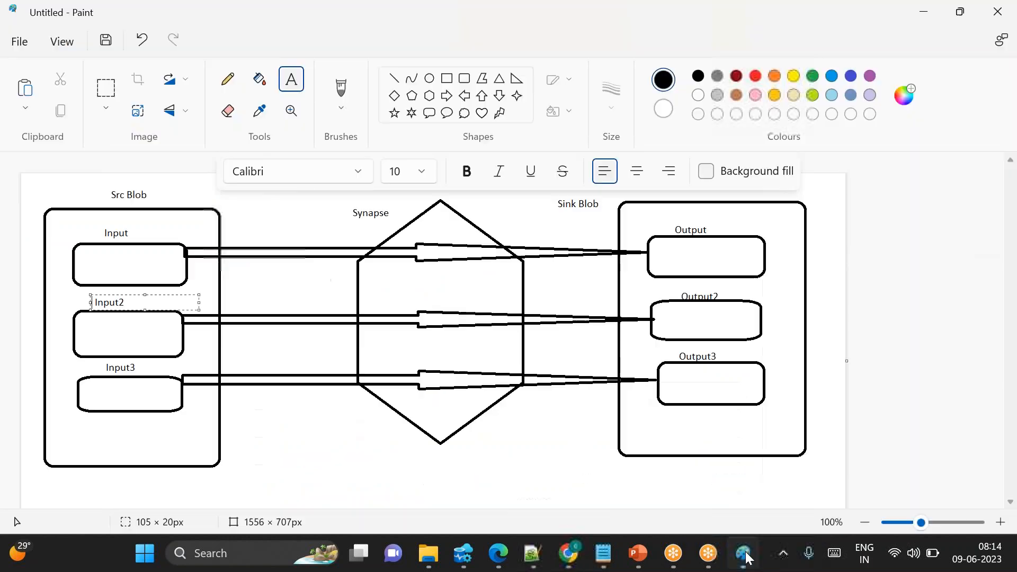
click(744, 553)
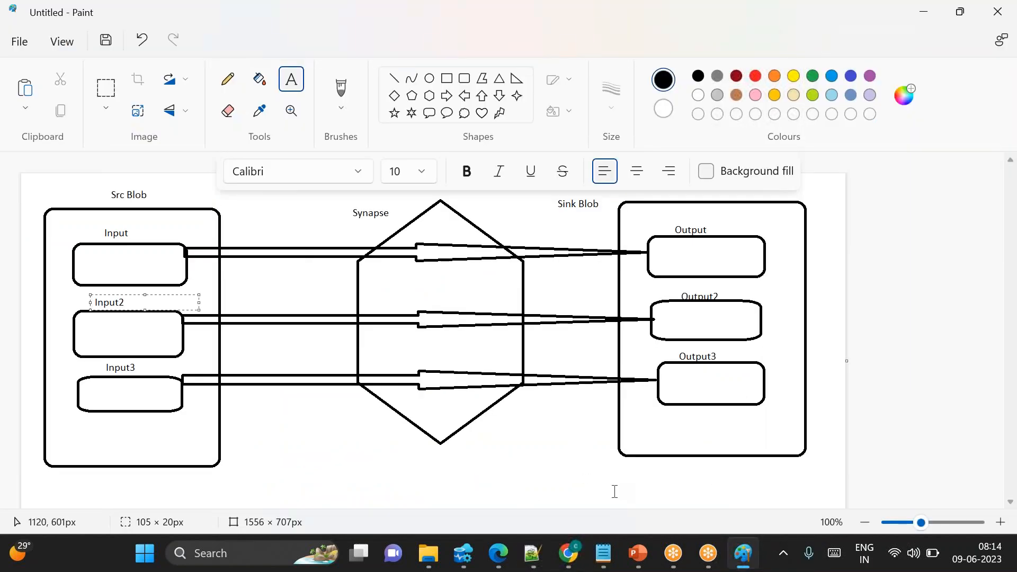
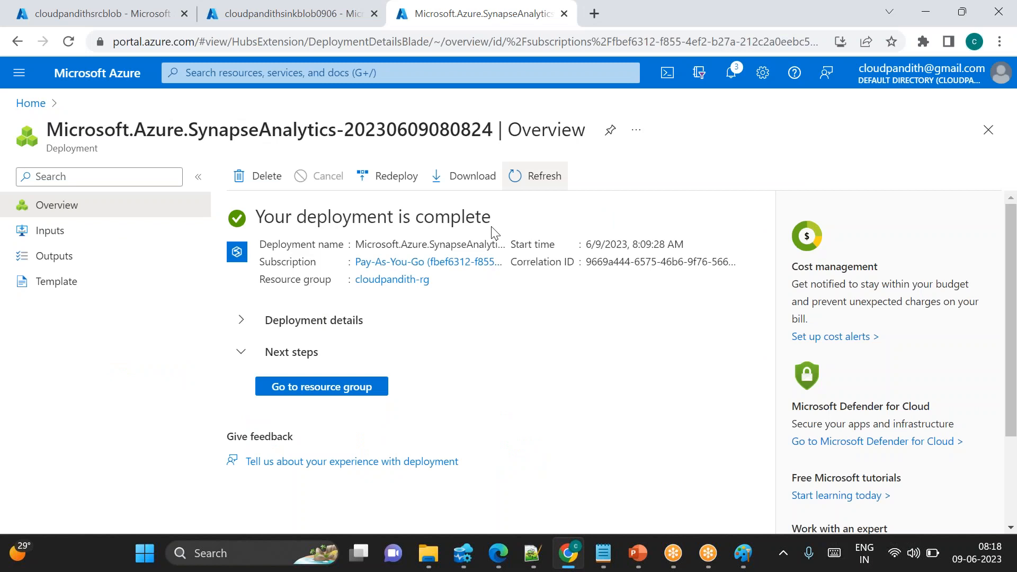
Open the Synapse workspace from the resource group and launch Synapse Studio
click(343, 394)
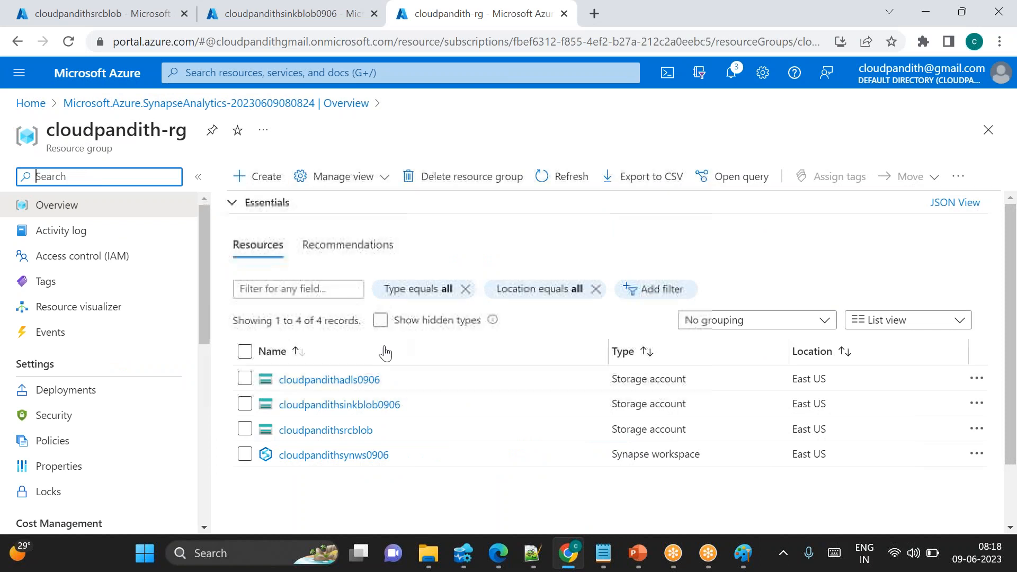
click(312, 455)
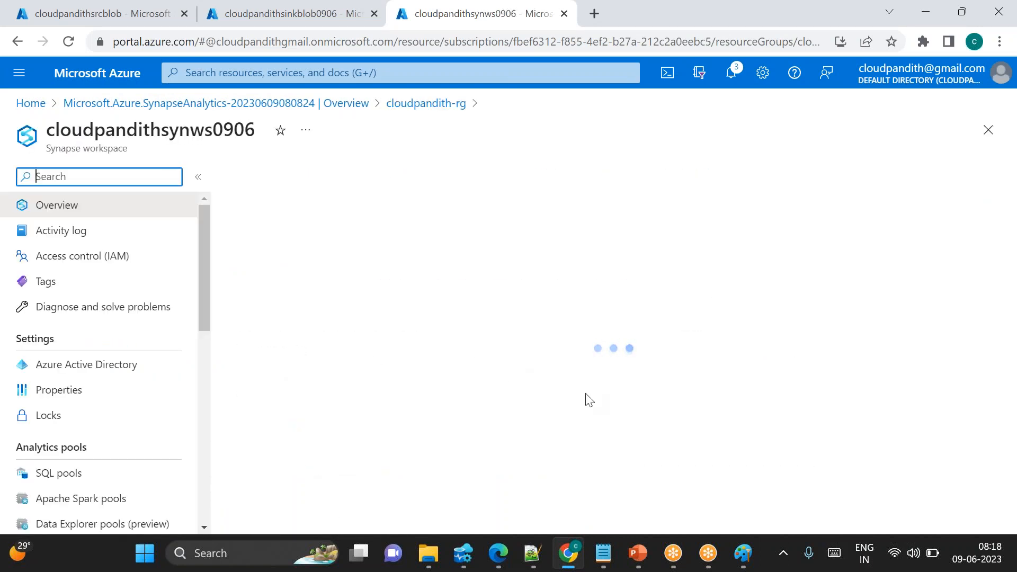
scroll(586, 392, down, 4)
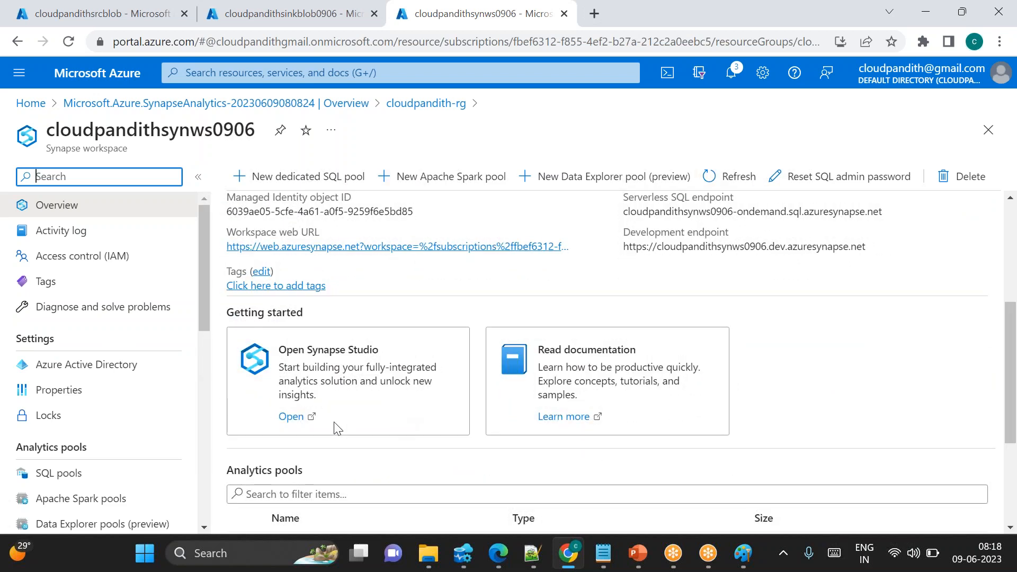
click(291, 418)
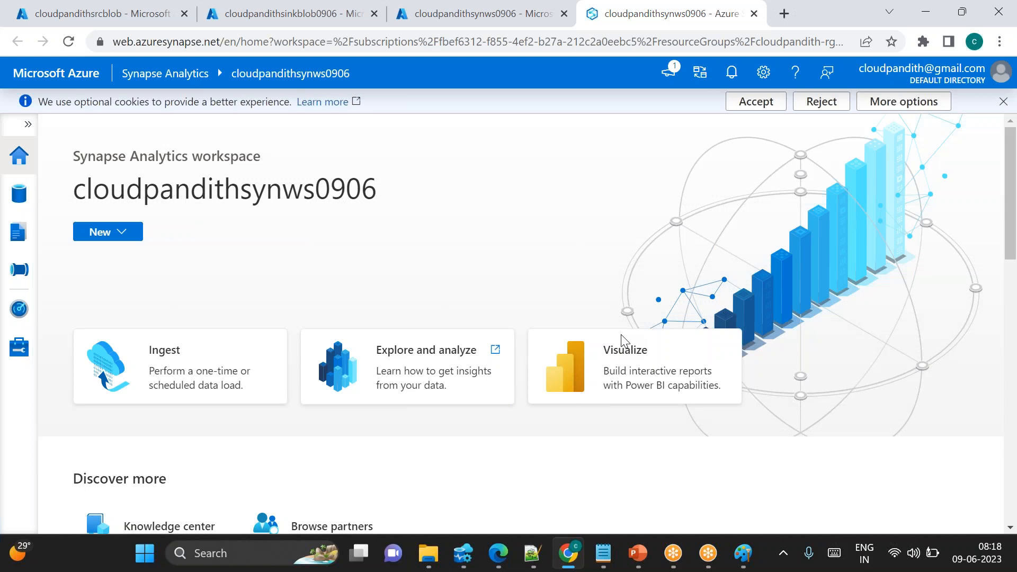
Start a new Azure Blob Storage linked service in the Manage hub and name it ls_blob_source
click(7, 357)
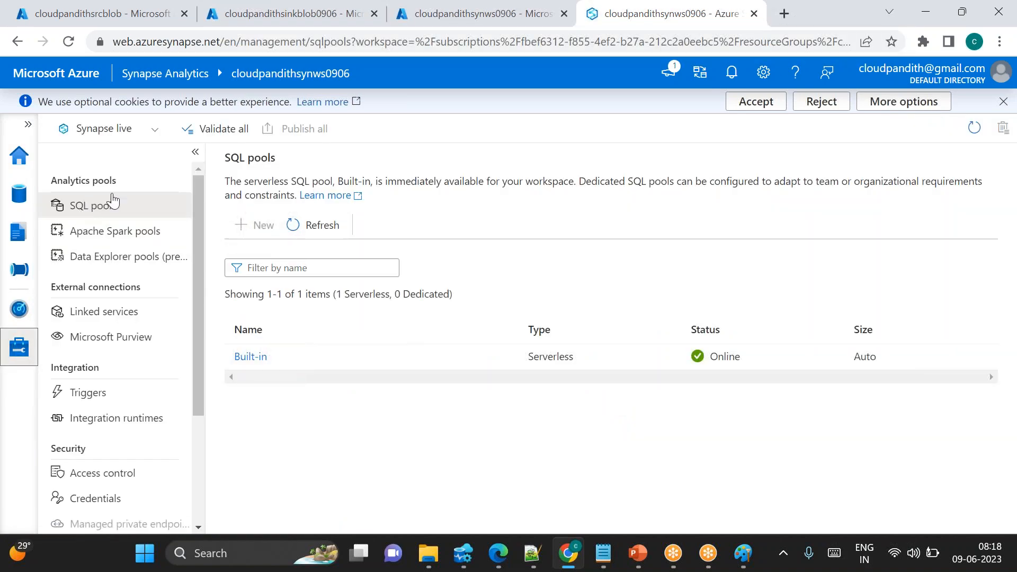
click(114, 312)
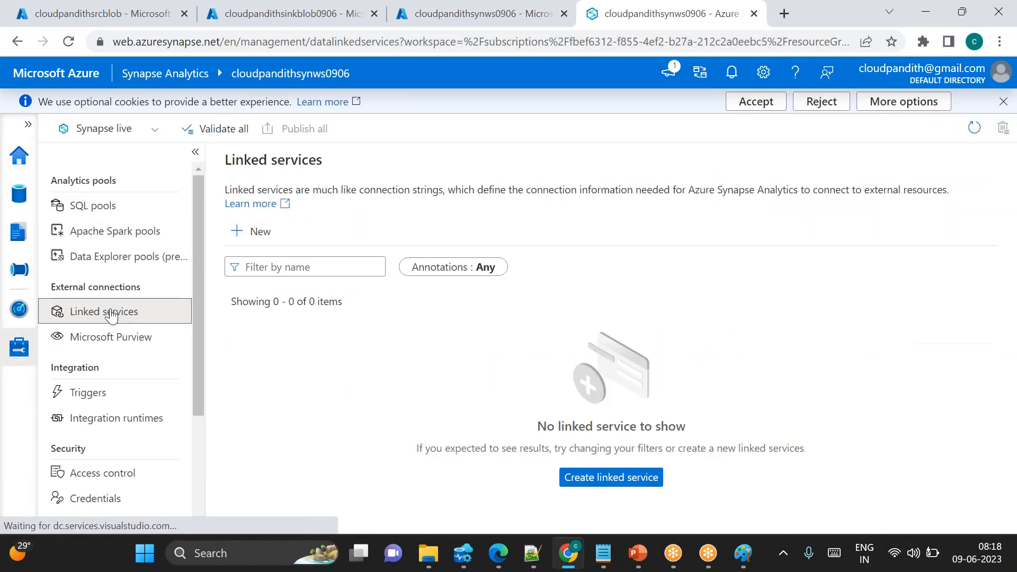
click(246, 241)
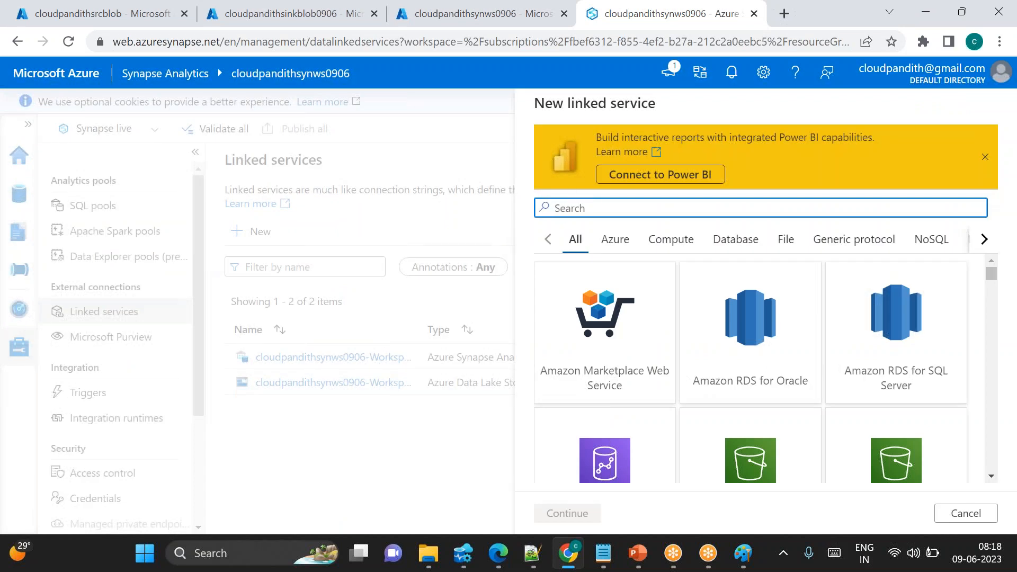
text(BLO)
double_click(640, 357)
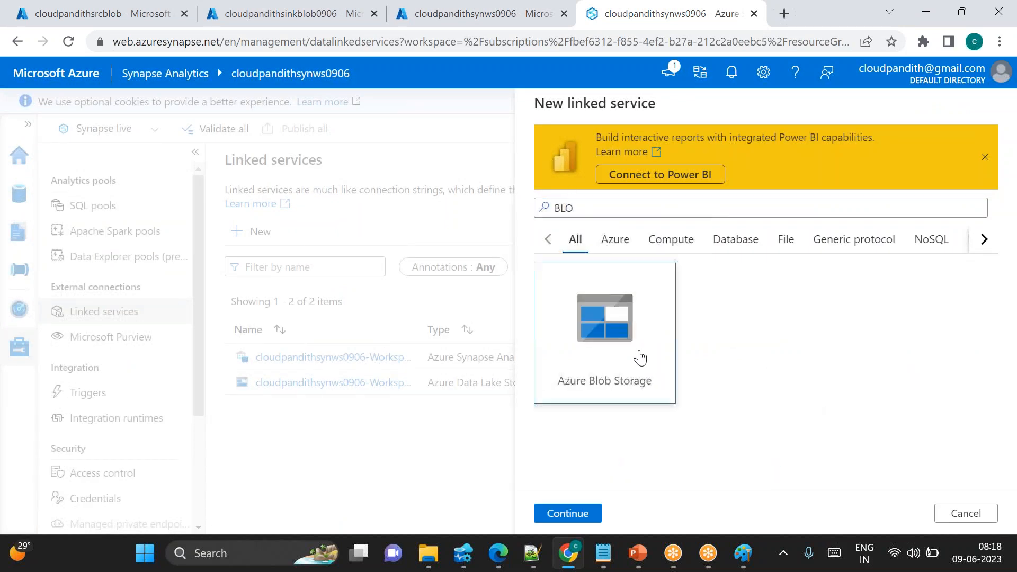
key(BackSpace)
text(ls_blob)
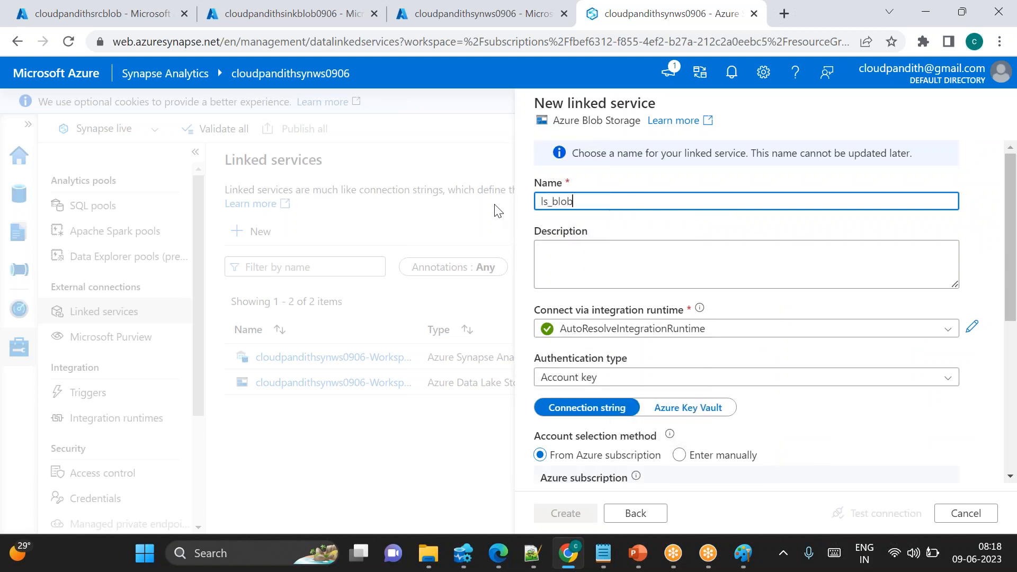
text(_source)
Connect ls_blob_source to the cloudpandithsrcblob account in the Pay-As-You-Go subscription, test the connection and create it
scroll(586, 325, down, 3)
click(586, 325)
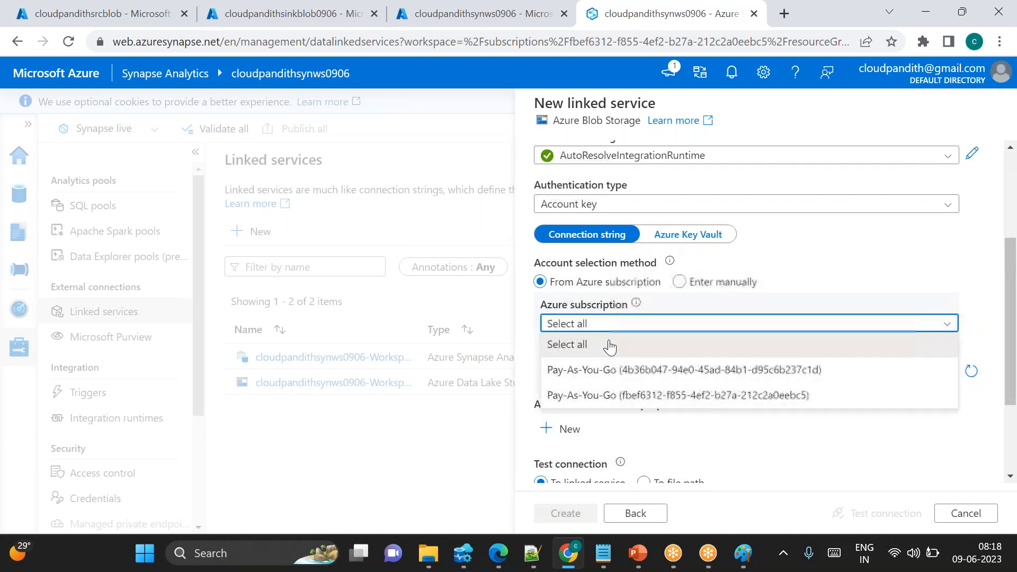
click(605, 401)
click(592, 371)
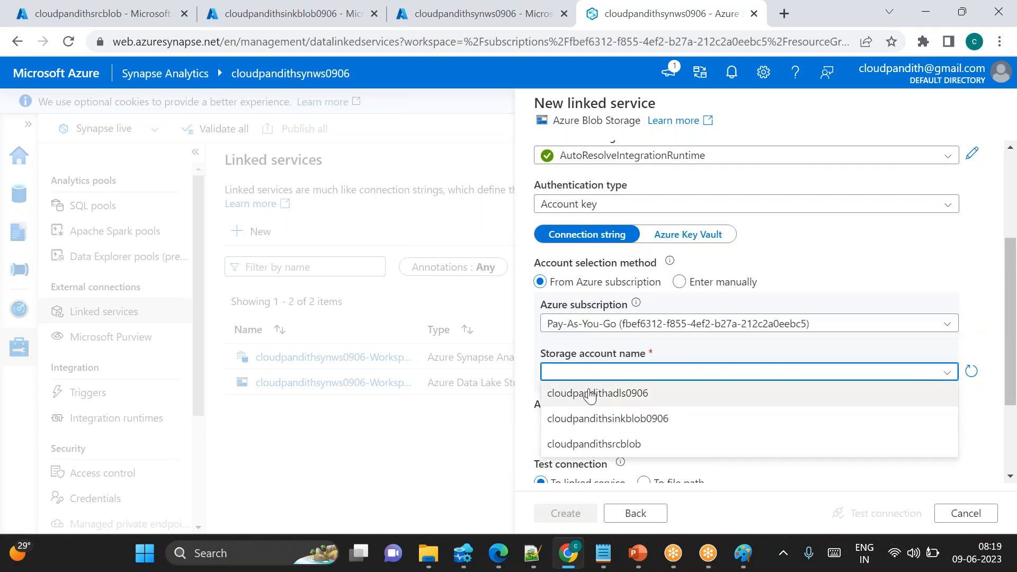
click(596, 444)
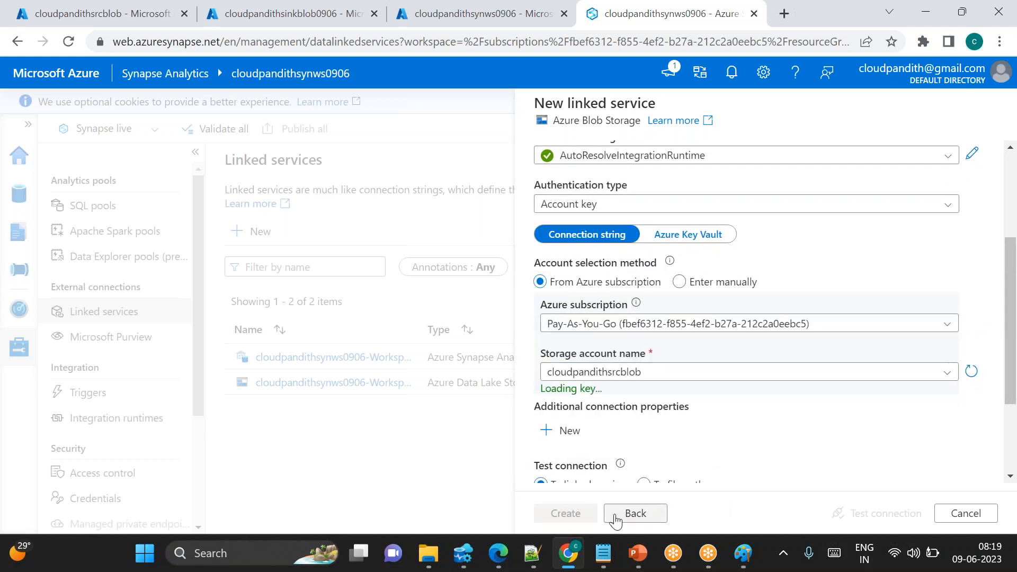
click(856, 513)
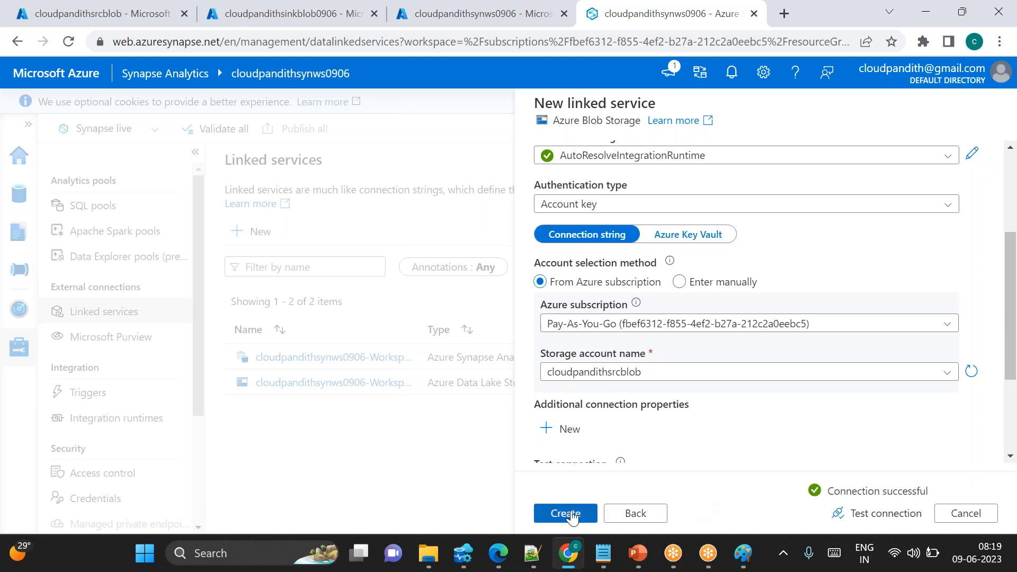
click(570, 515)
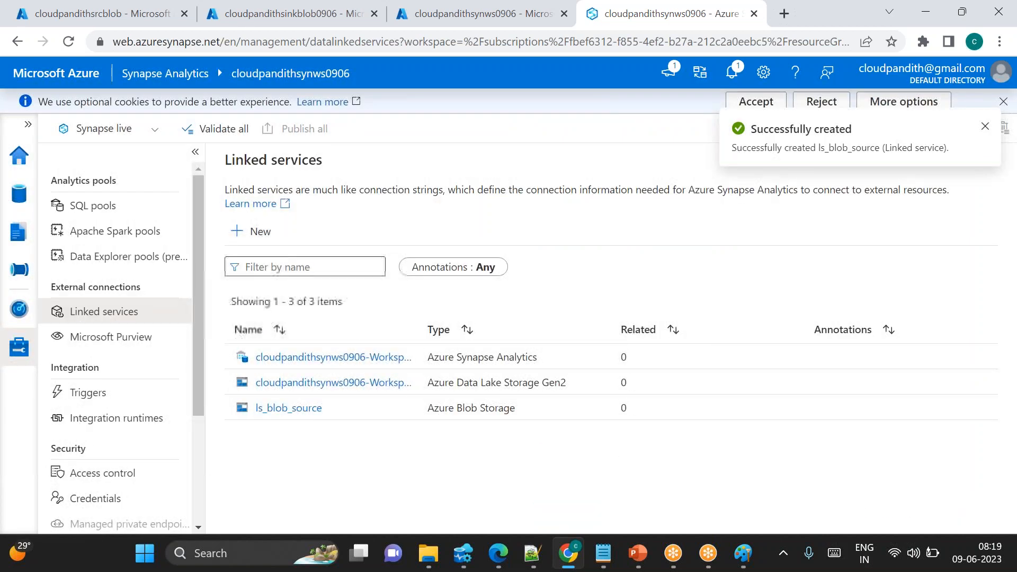
Start a second Azure Blob Storage linked service and name it ls_blob_sink
click(261, 232)
click(615, 215)
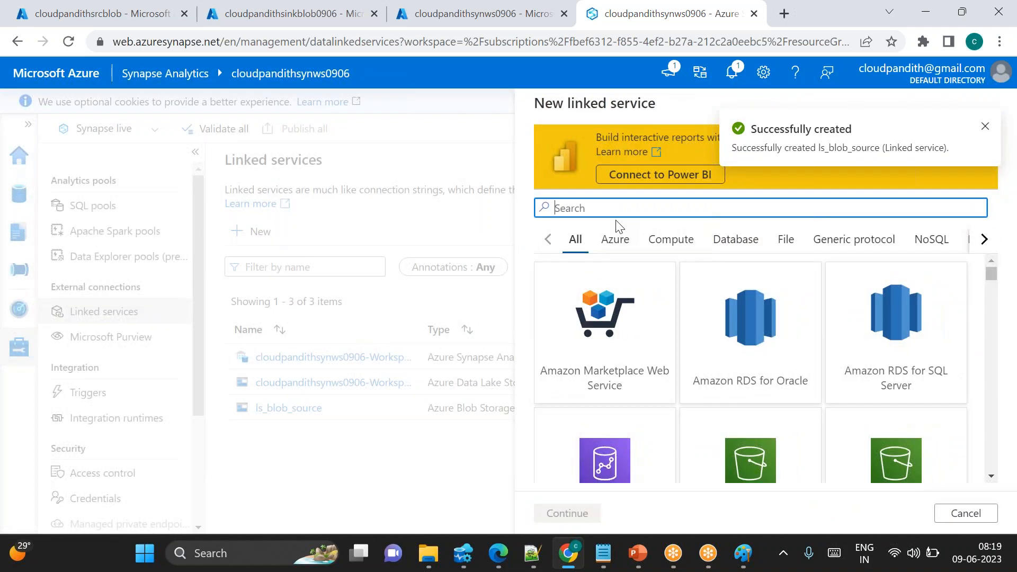
text(2)
key(BackSpace)
text(blob)
double_click(625, 342)
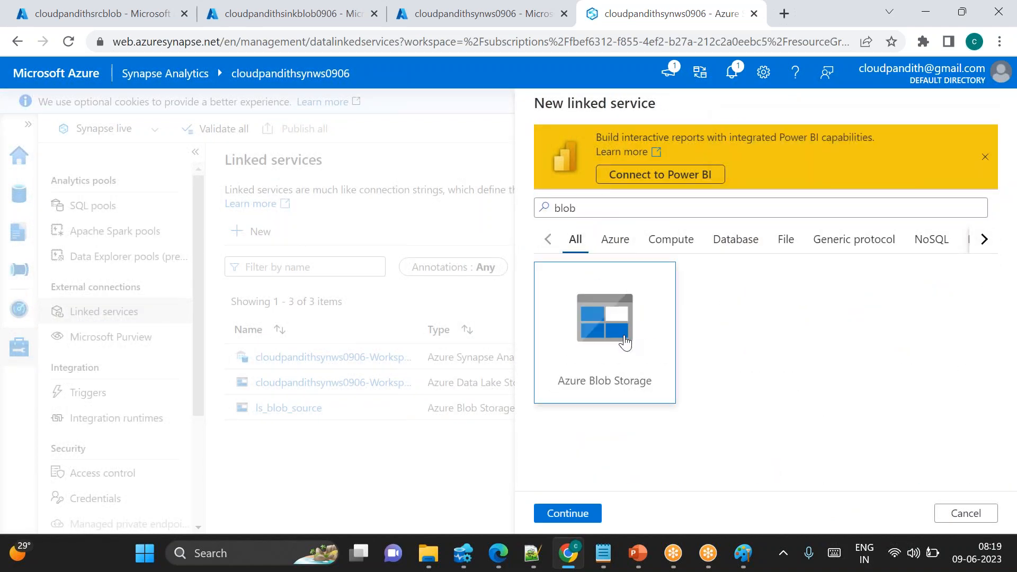
drag(651, 201, 527, 210)
key(BackSpace)
text(DS_)
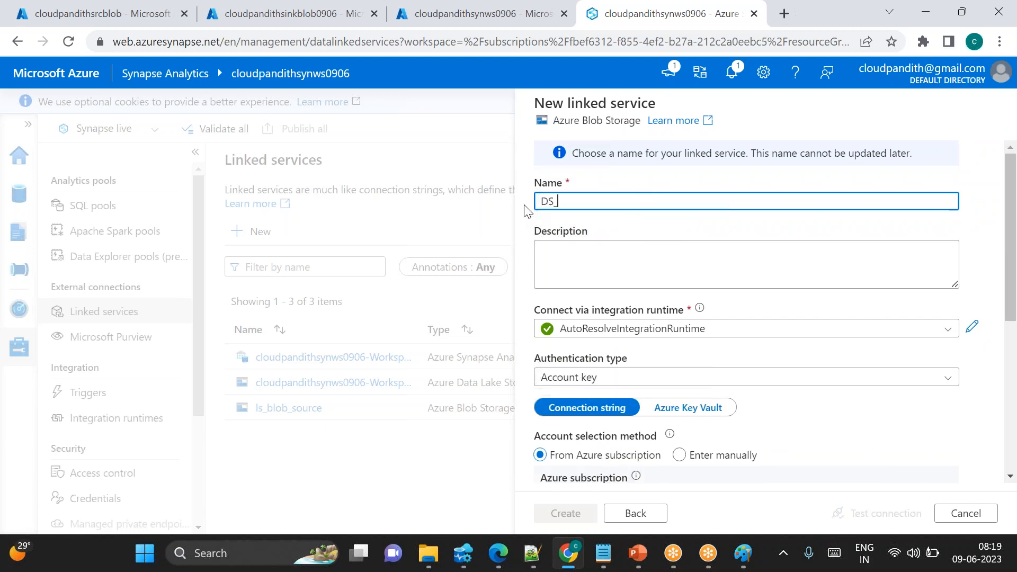
key(BackSpace)
text(ls_blob)
Connect ls_blob_sink to the cloudpandithsinkblob0906 account in the Pay-As-You-Go subscription, test the connection and create it
scroll(525, 218, down, 3)
click(592, 418)
click(576, 464)
scroll(575, 466, down, 2)
click(609, 300)
click(624, 371)
click(585, 350)
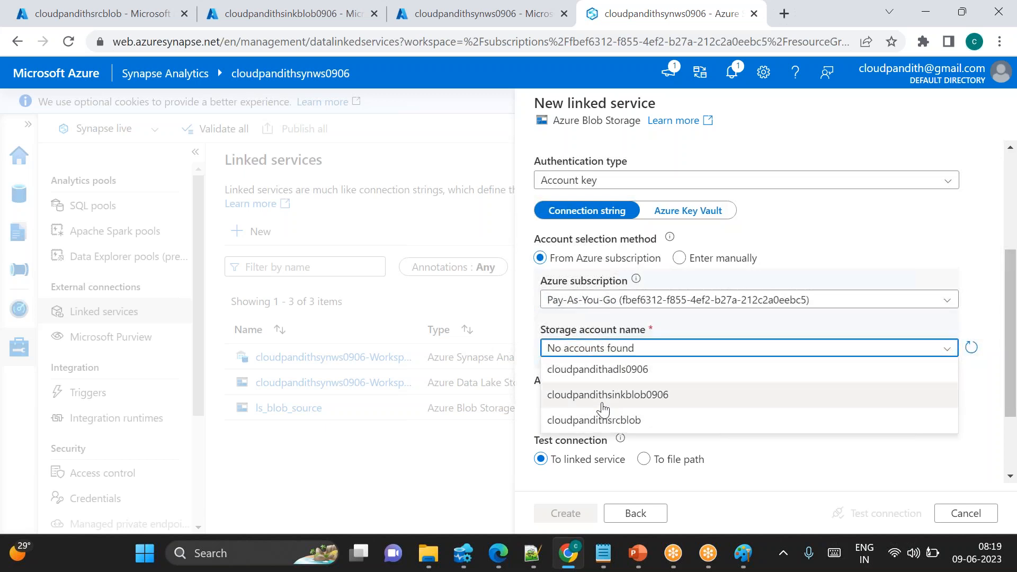
click(603, 407)
click(879, 513)
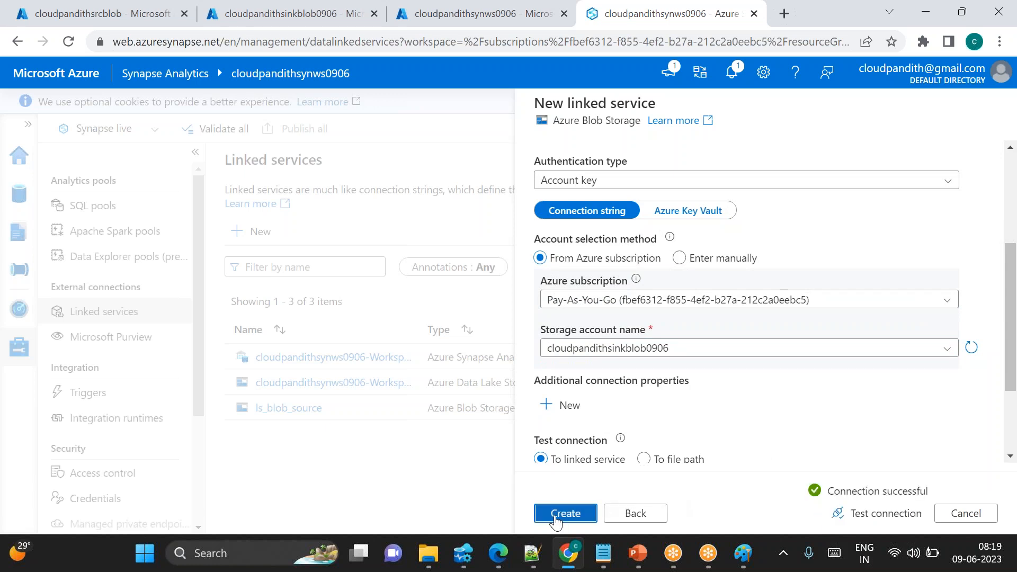
click(552, 517)
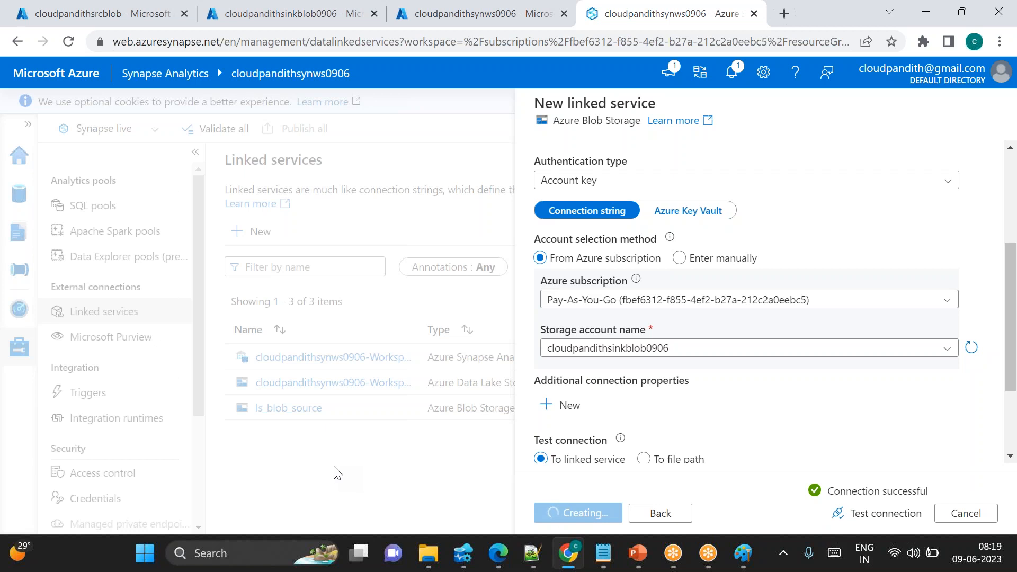
Start a new Azure Blob Storage integration dataset in DelimitedText format from the Data hub
click(23, 196)
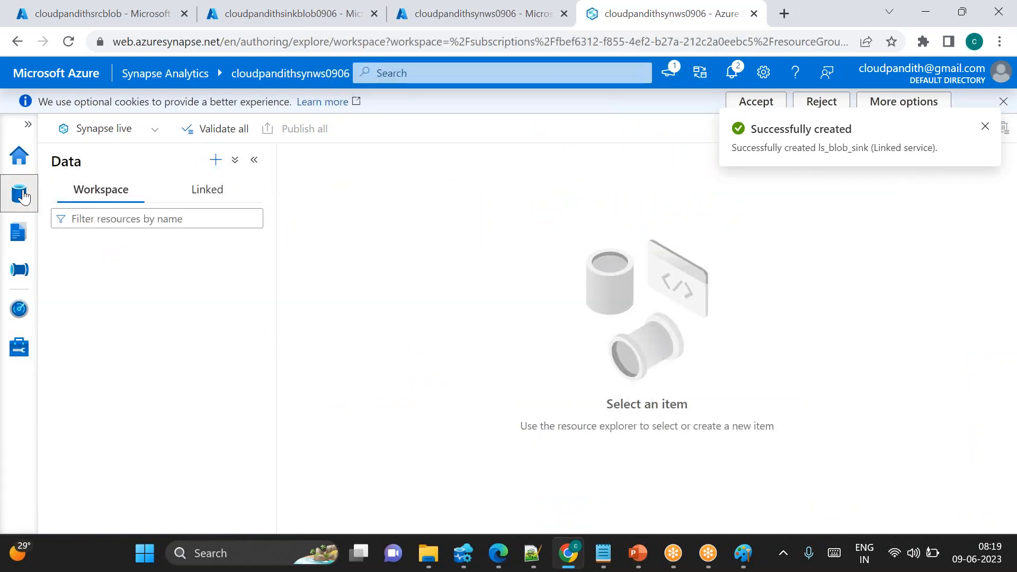
click(215, 160)
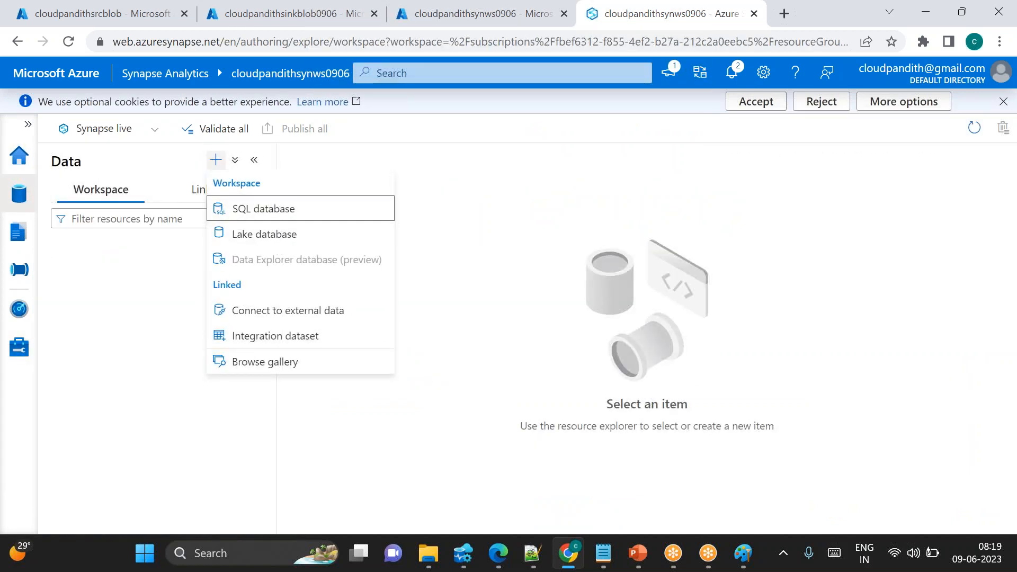
click(262, 337)
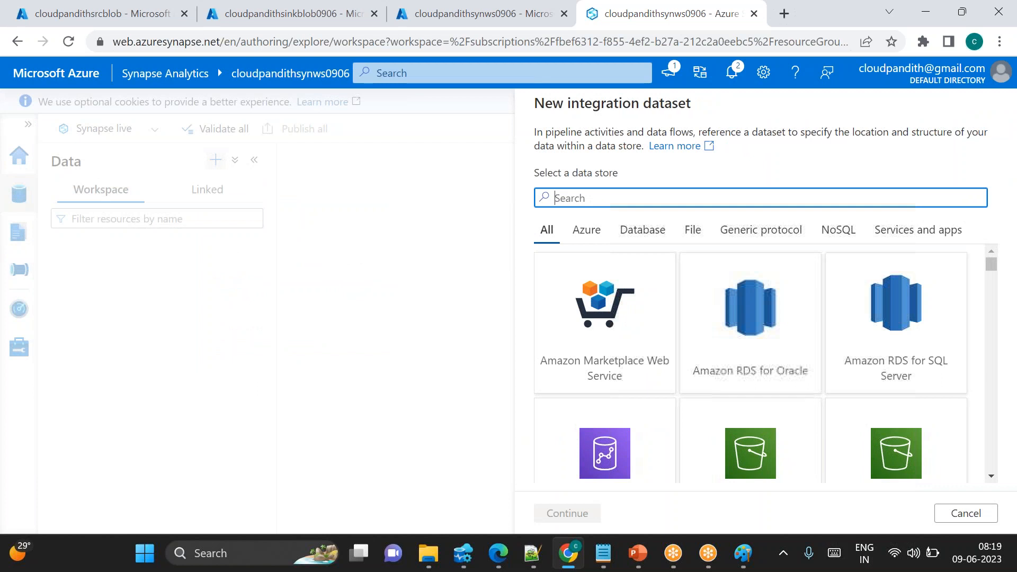
text(blob)
double_click(621, 308)
click(880, 240)
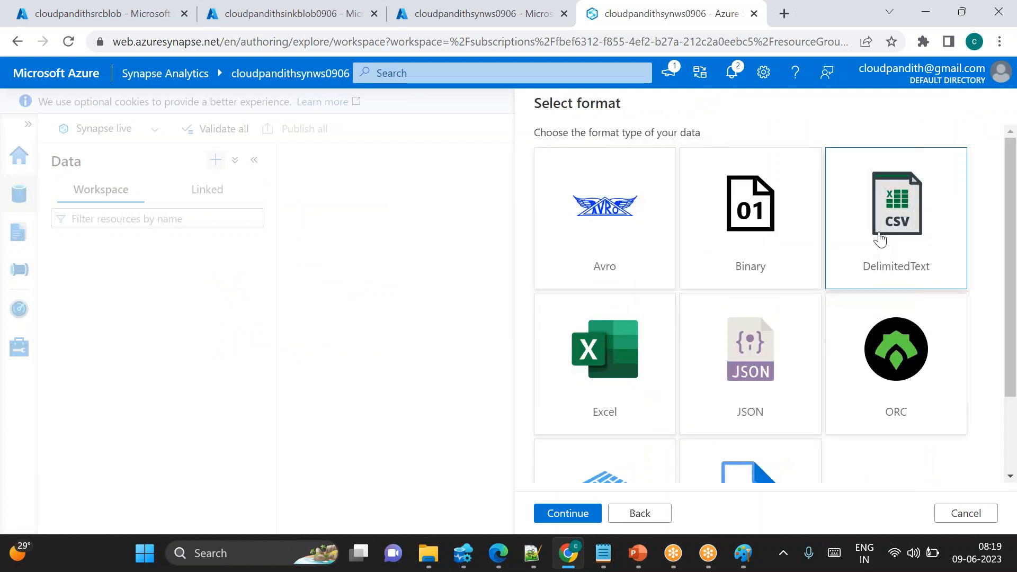
double_click(881, 240)
Name the dataset DS_Blob_input3 and set its linked service to ls_blob_source
key(ctrl+a)
key(BackSpace)
text(DS)
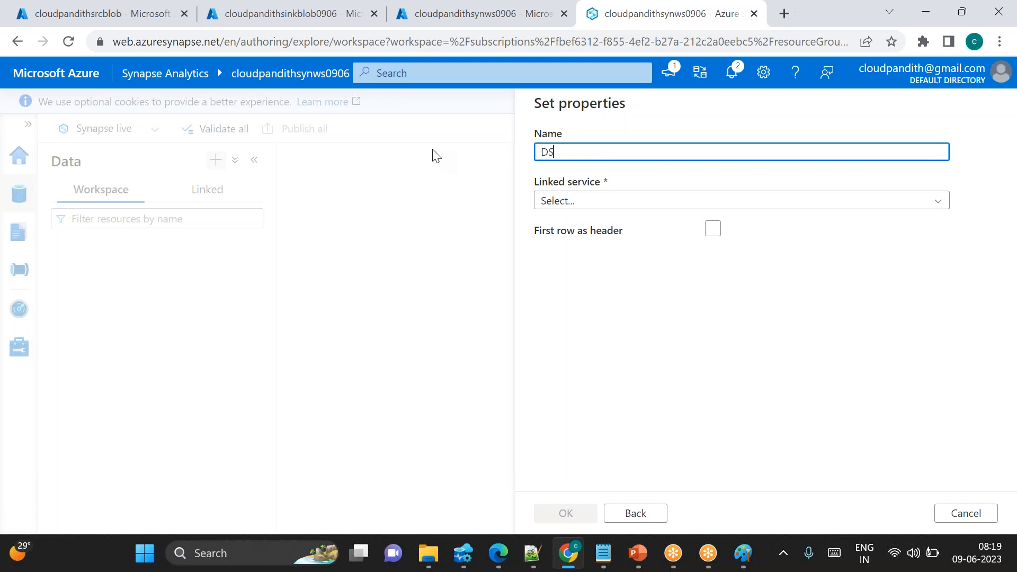
text(_Blob)
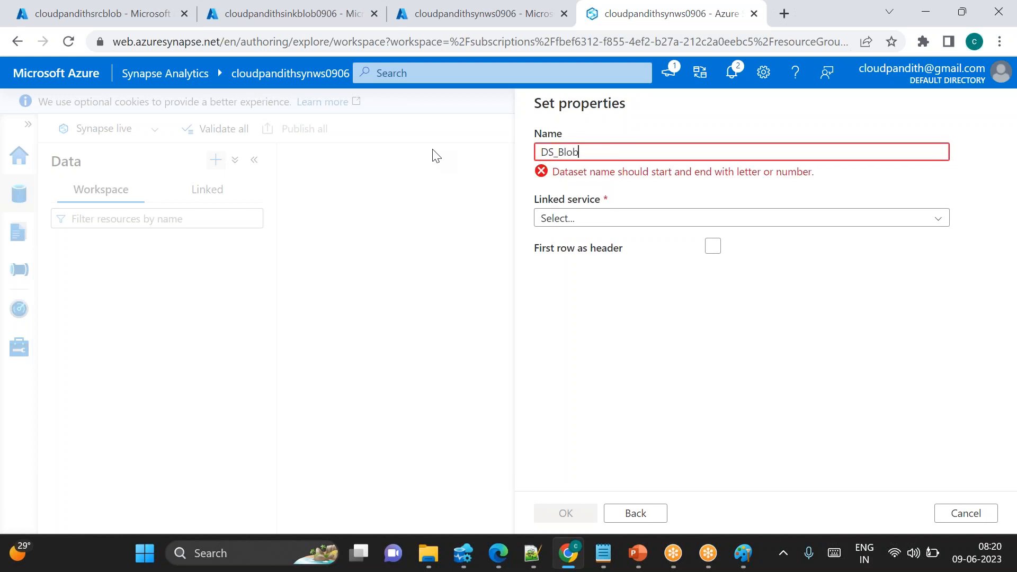
text(_input3)
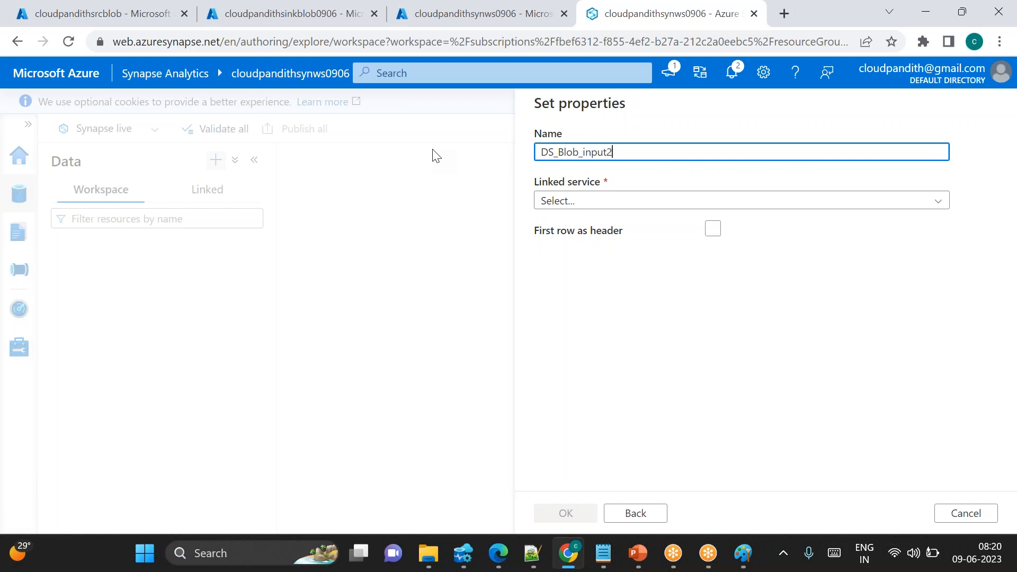
click(595, 200)
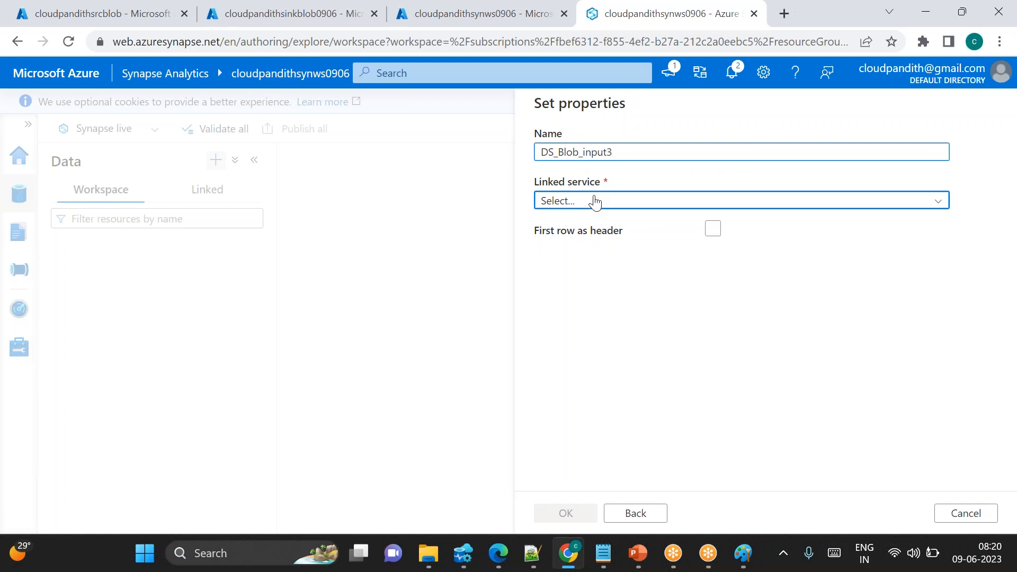
click(566, 310)
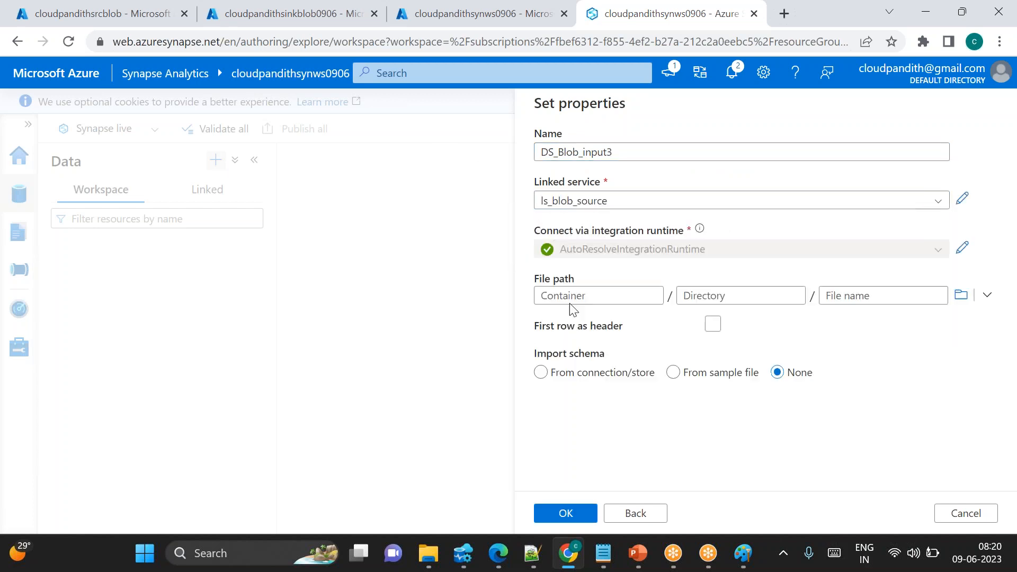
Browse the source storage's root folders for the dataset's file path
click(962, 296)
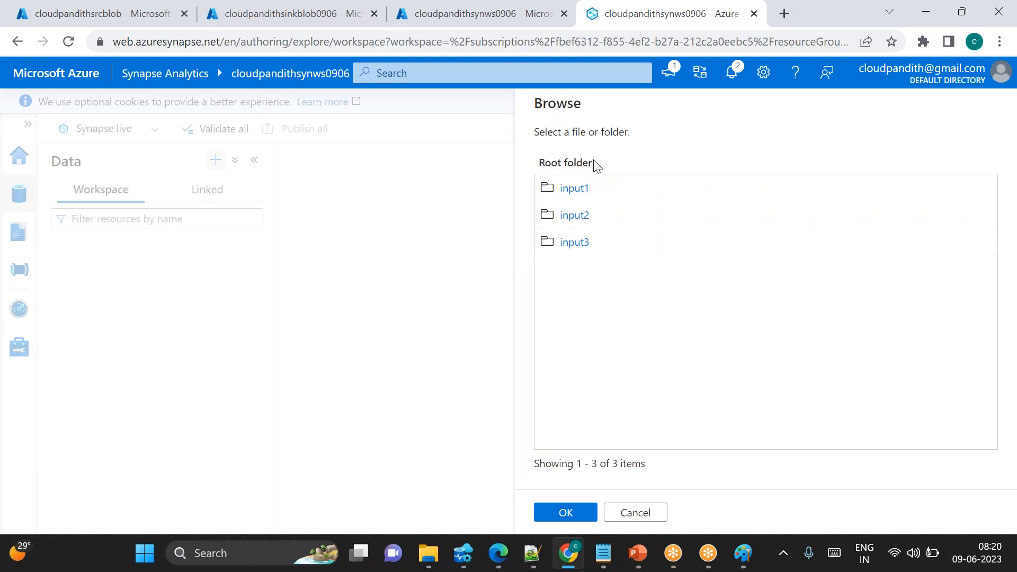
click(642, 517)
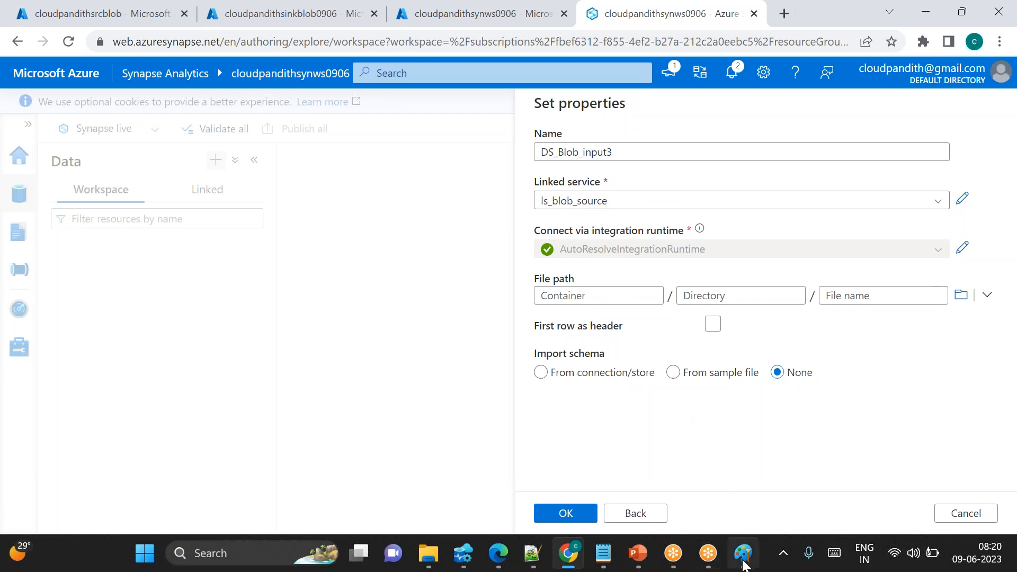
mouse_move(743, 563)
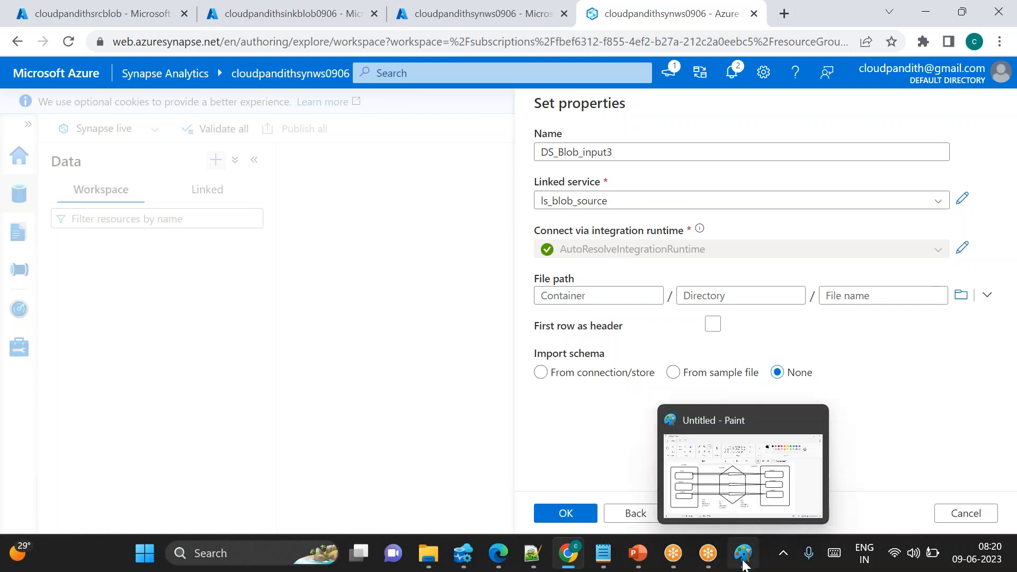
click(960, 299)
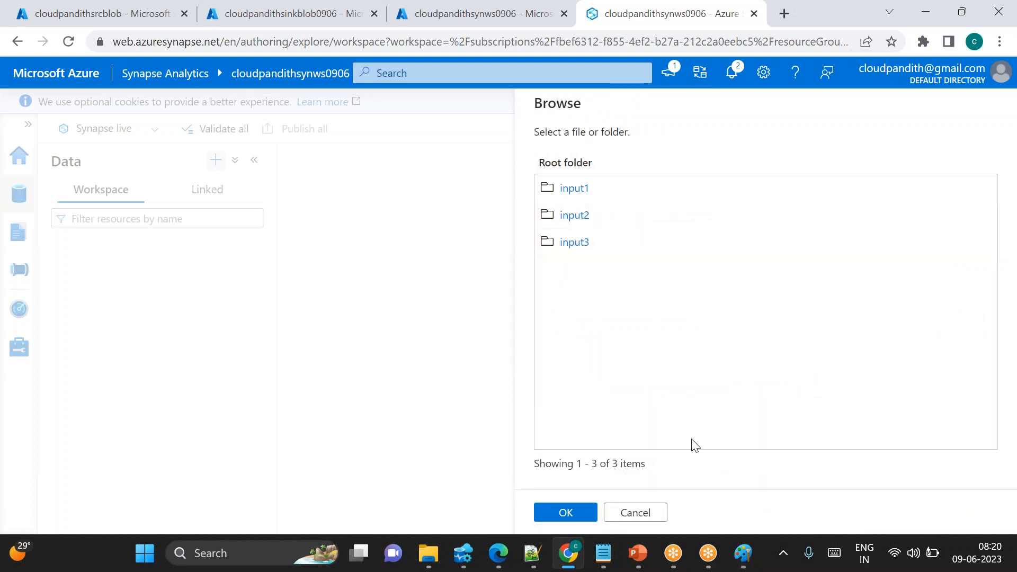
Switch to the source-to-sink diagram in Paint
click(743, 564)
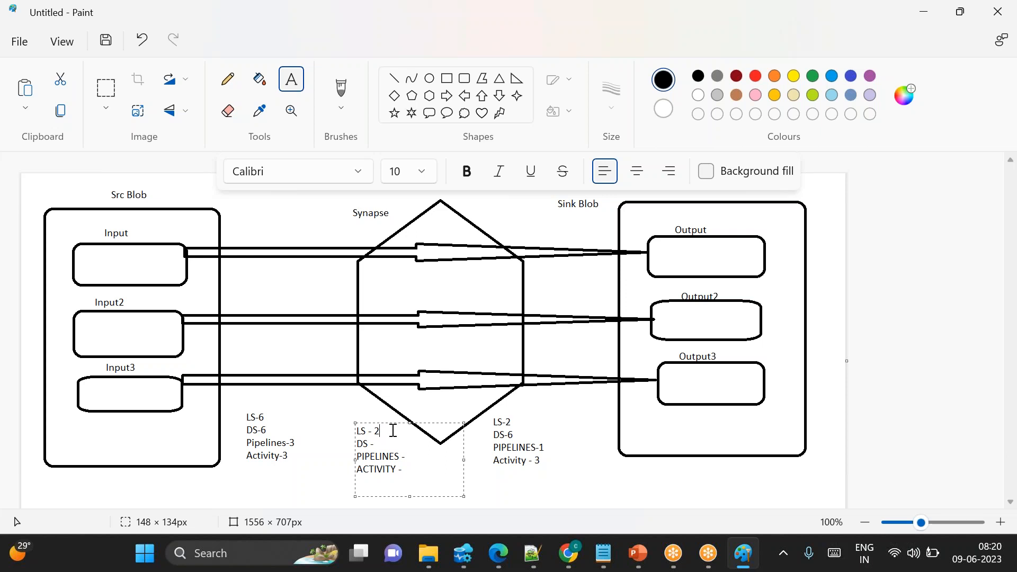
click(700, 24)
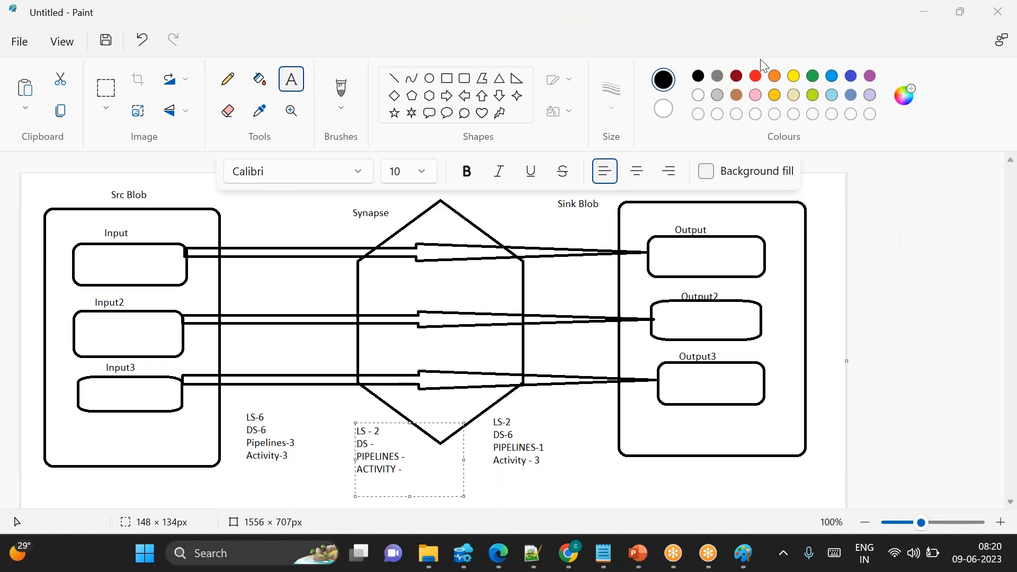
Choose the input1 folder as the dataset's file path in the browse dialog
click(402, 441)
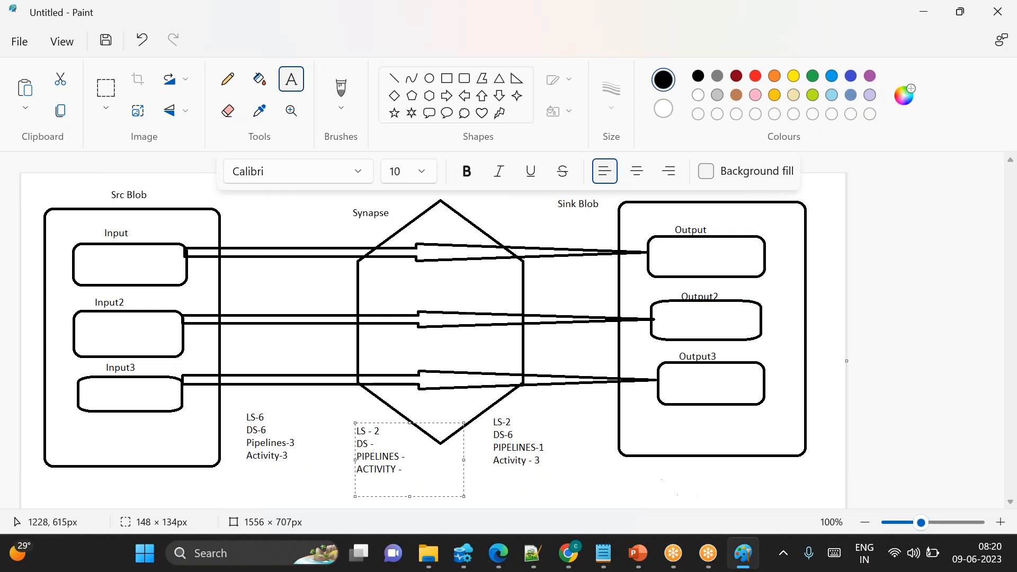
click(572, 562)
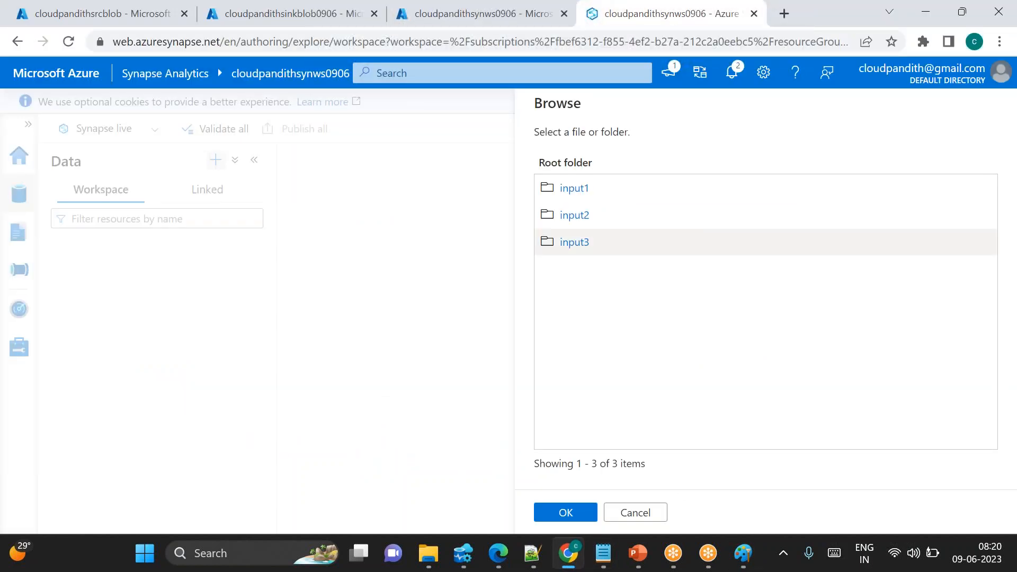
click(577, 189)
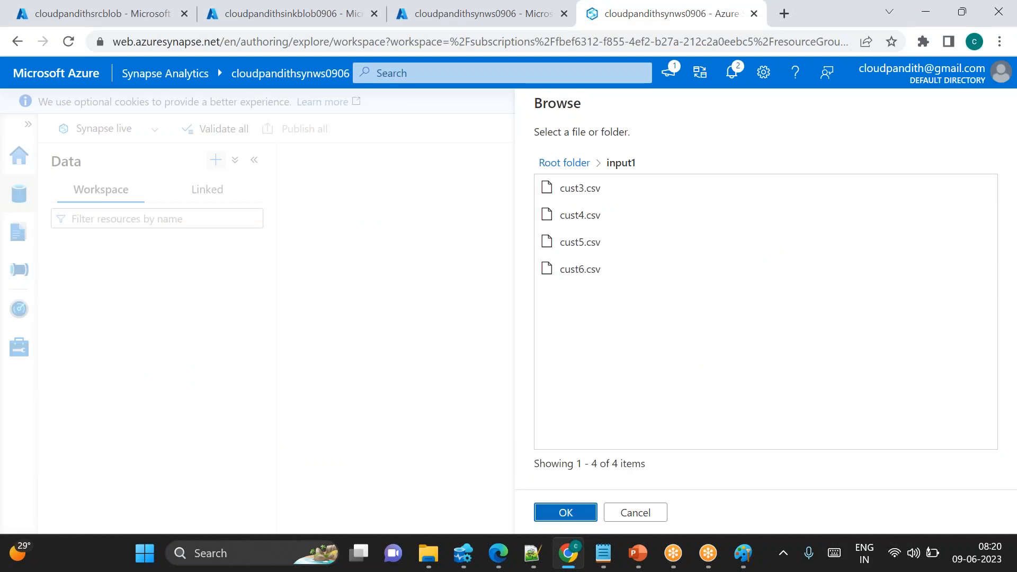
click(566, 512)
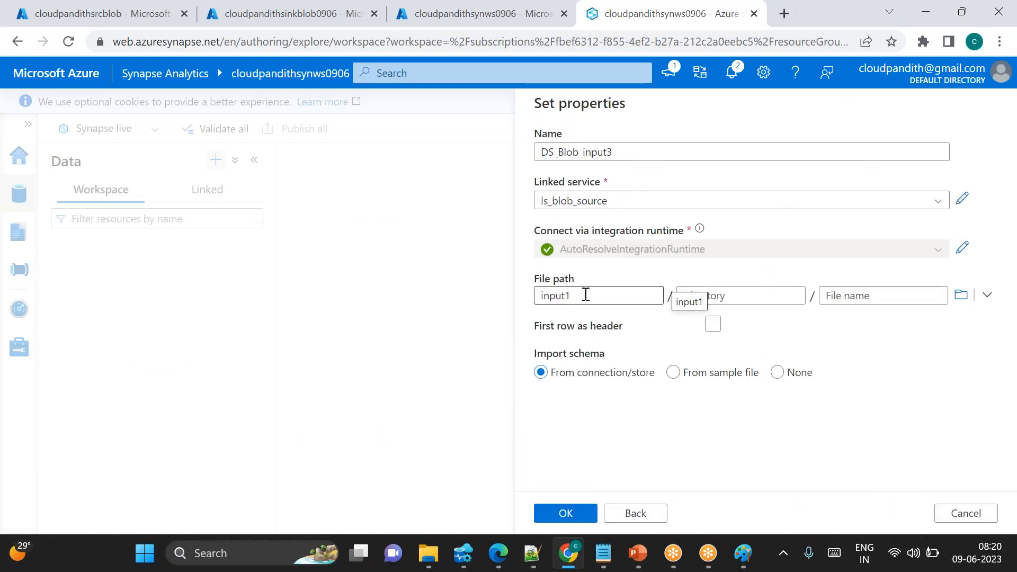
Compare the dataset's file path with the Synapse counts in the source-to-sink diagram
click(743, 553)
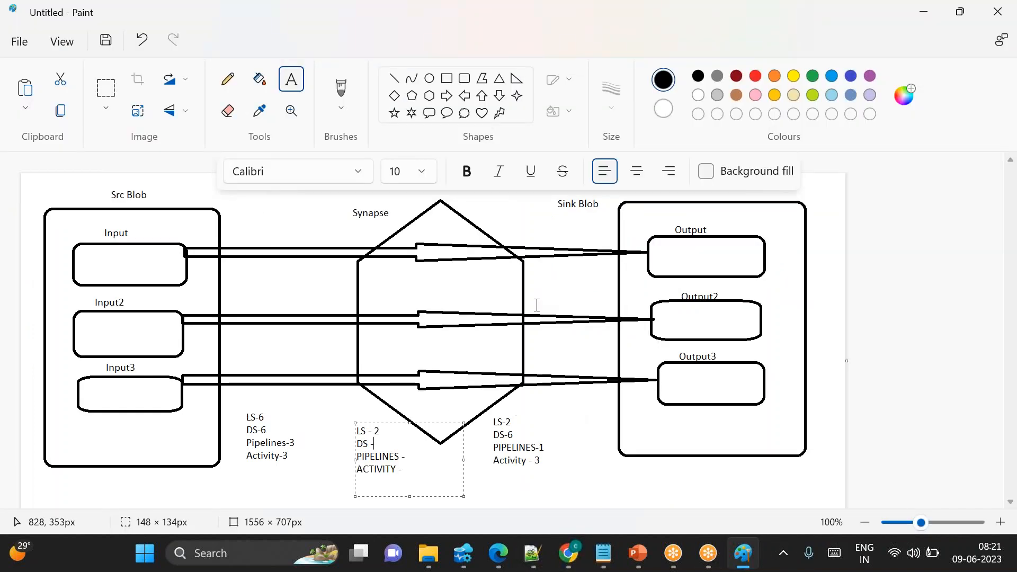
click(570, 545)
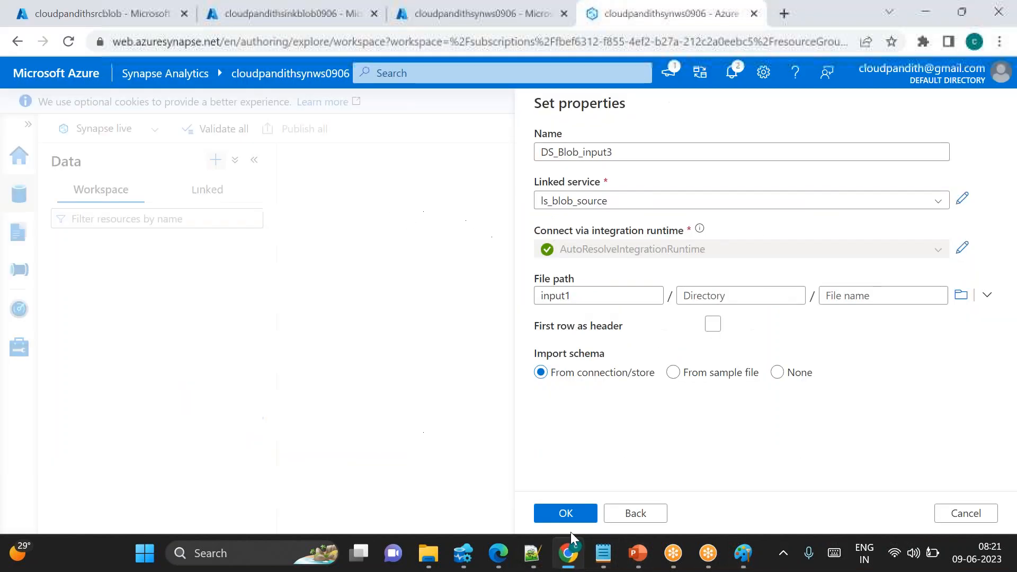
click(600, 295)
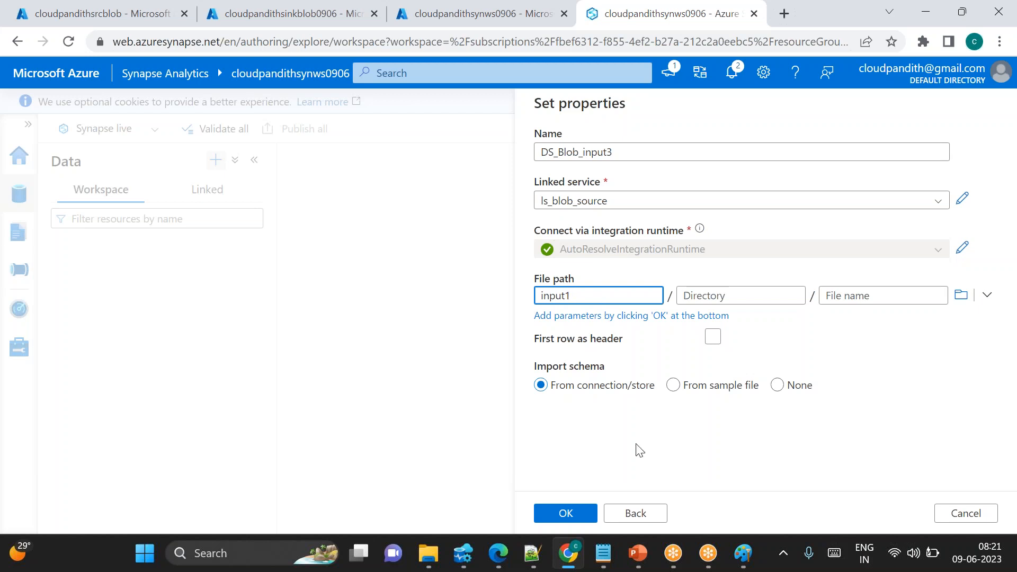
click(744, 563)
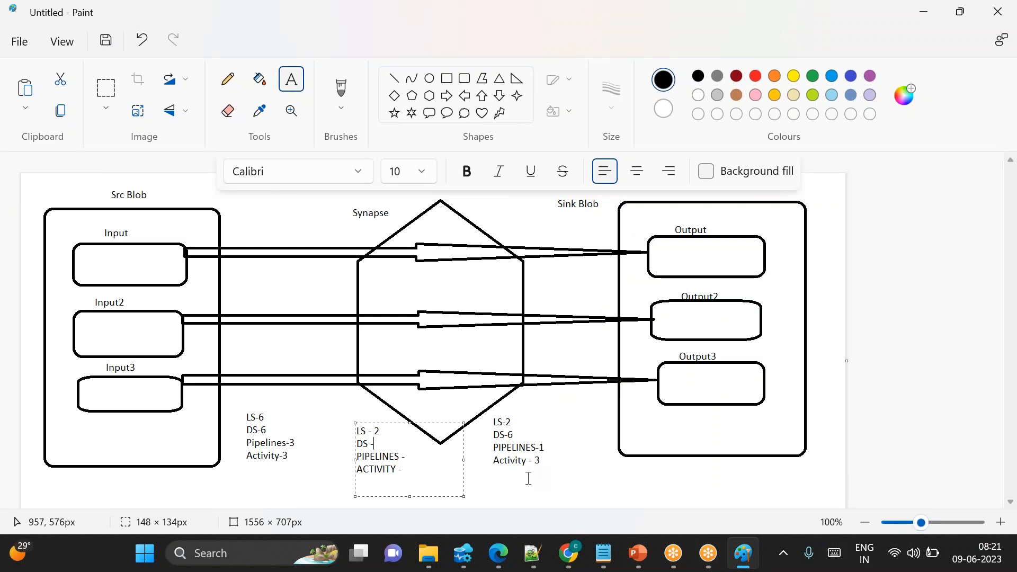
click(382, 443)
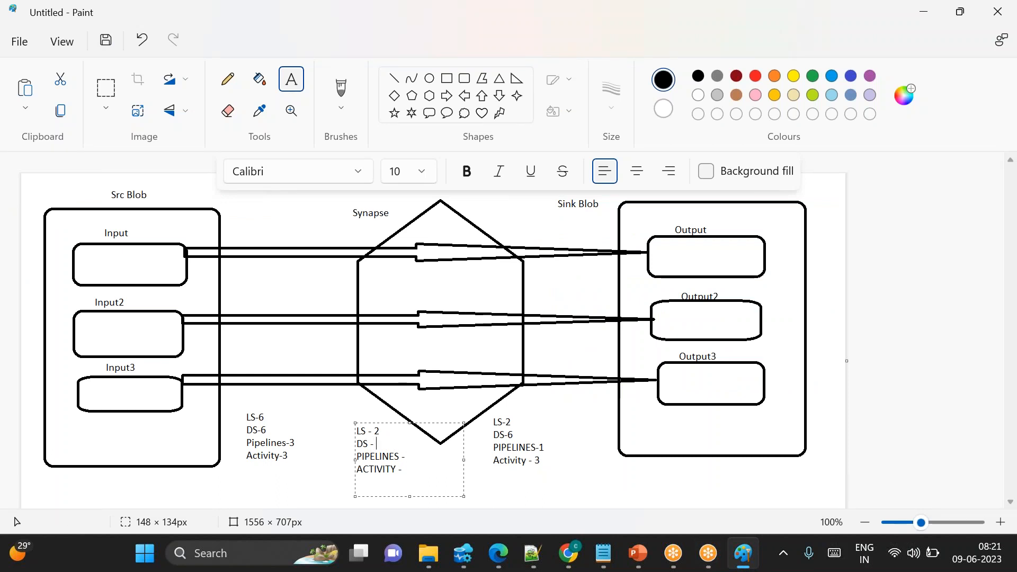
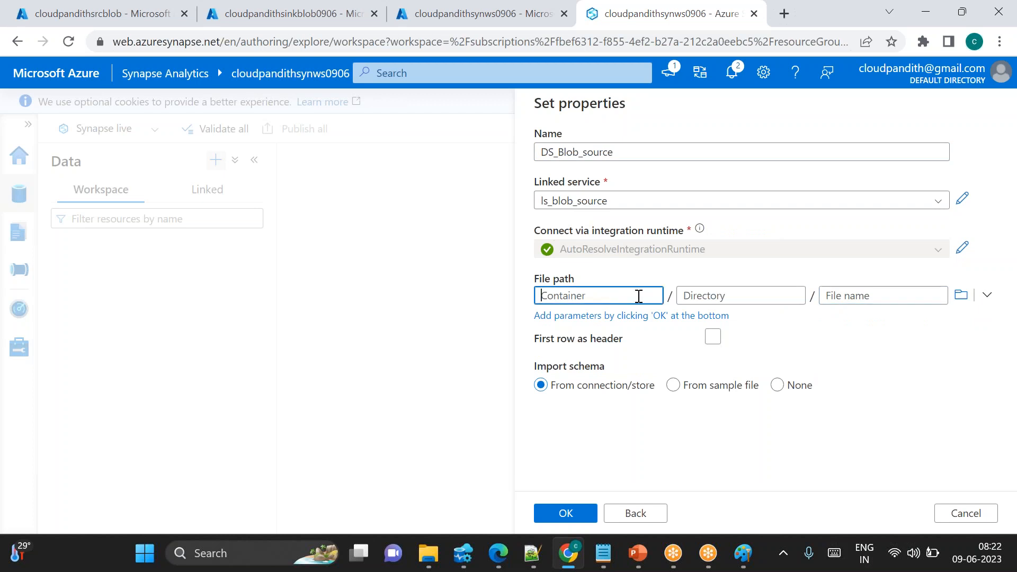
Enable First row as header for the DS_Blob_source dataset and try to confirm its properties
click(712, 339)
click(712, 341)
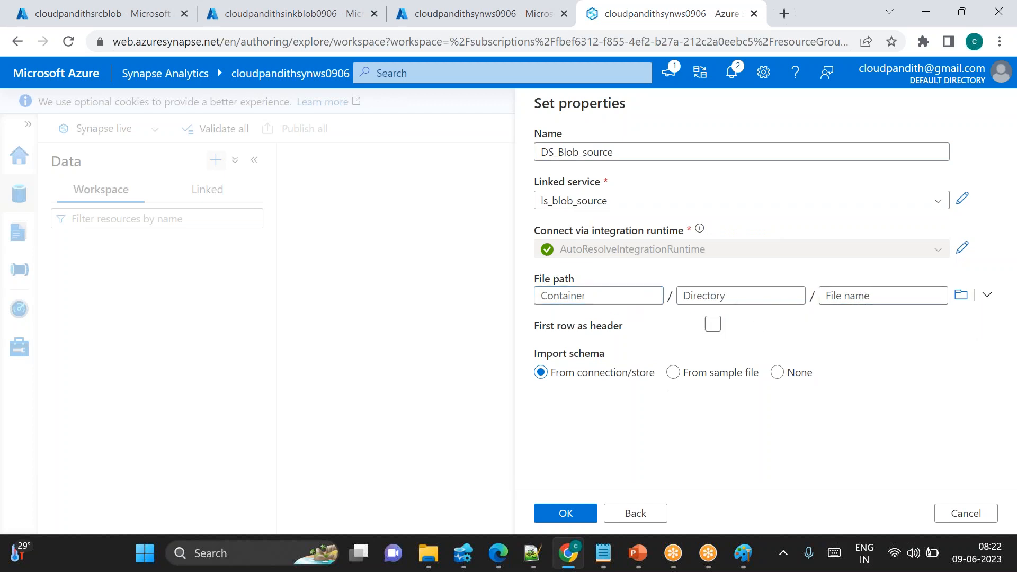
click(715, 326)
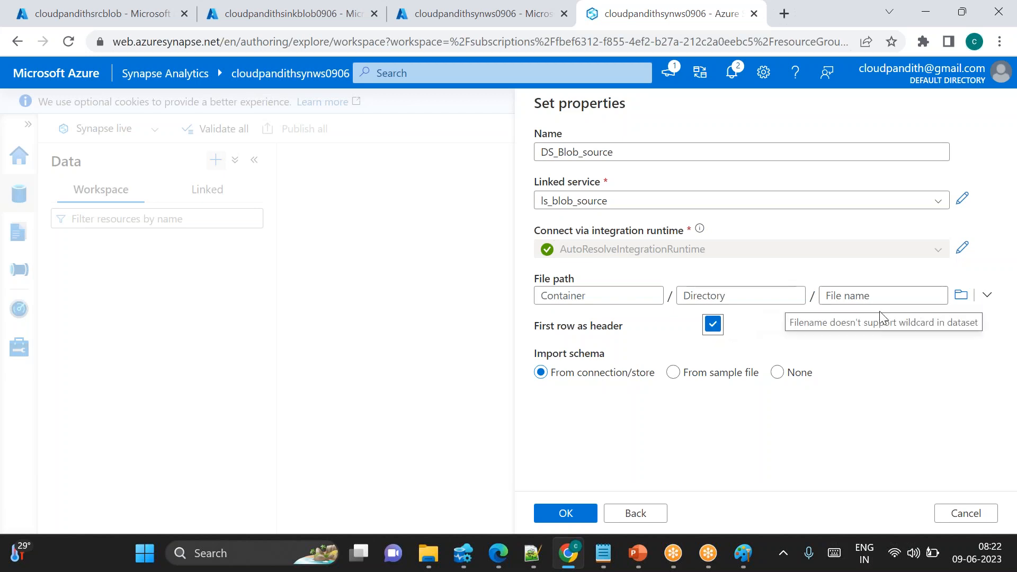
click(563, 515)
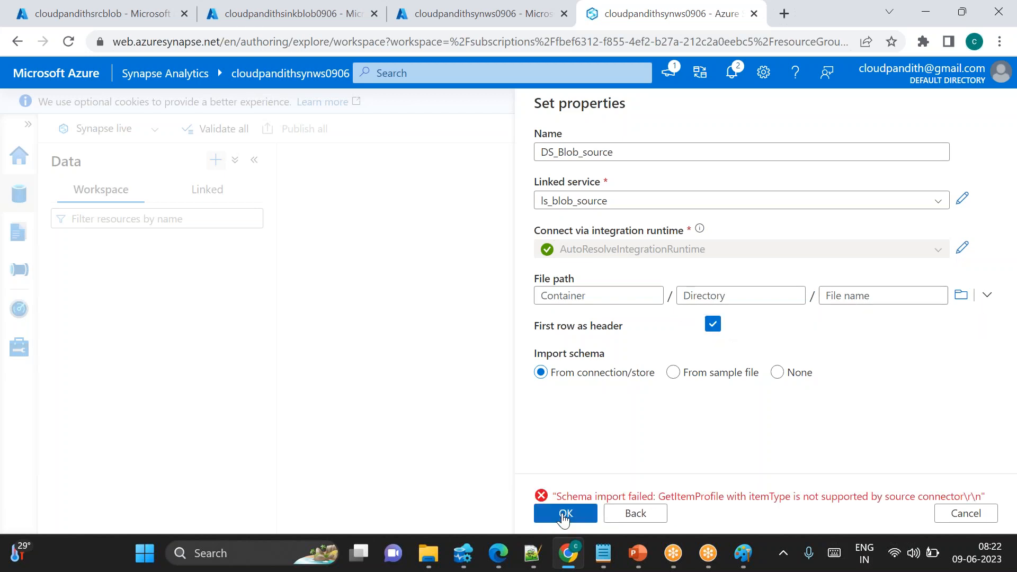
Set the import schema to None and create the dataset with an empty file path
click(575, 296)
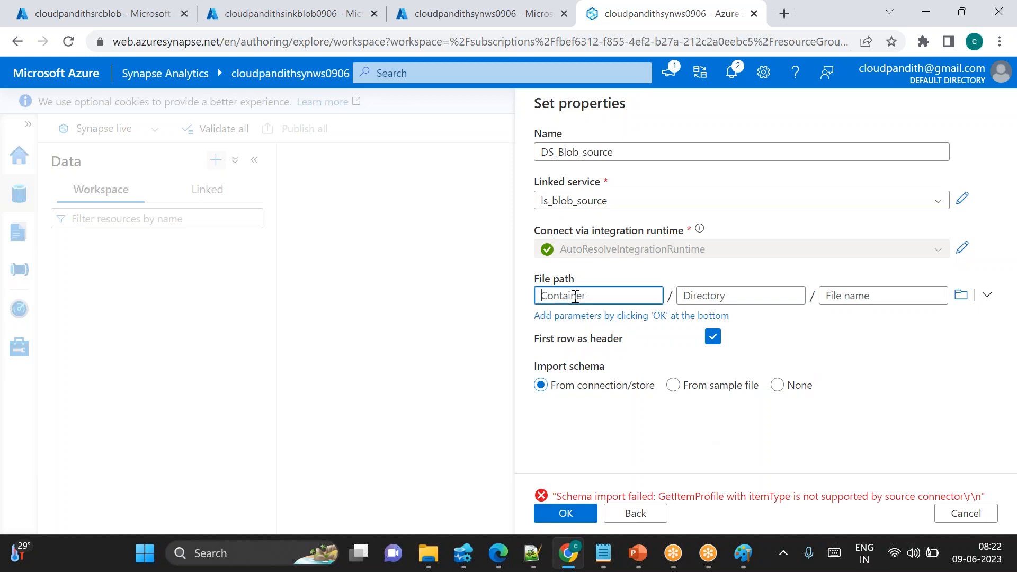
drag(567, 395, 616, 394)
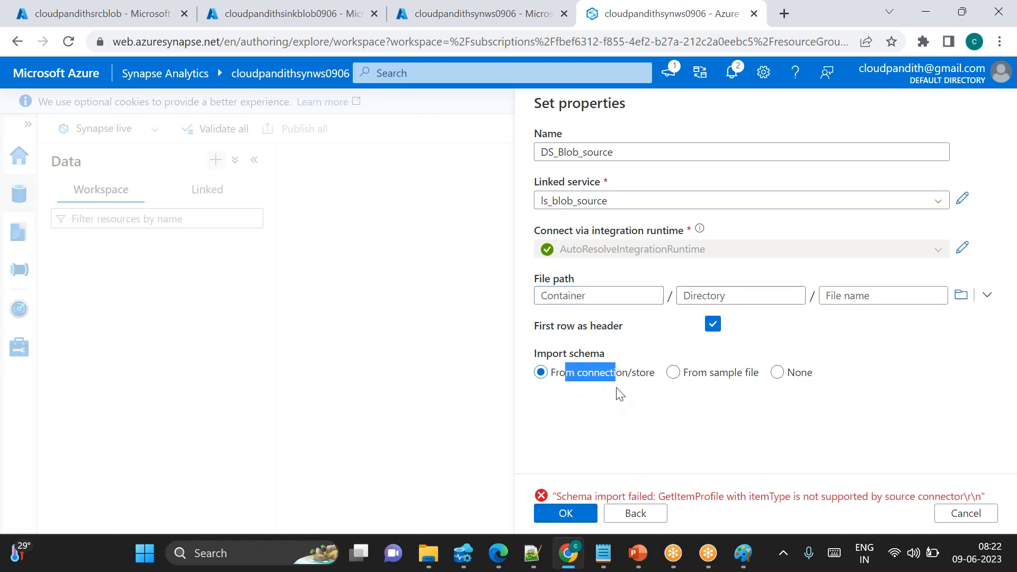
click(779, 376)
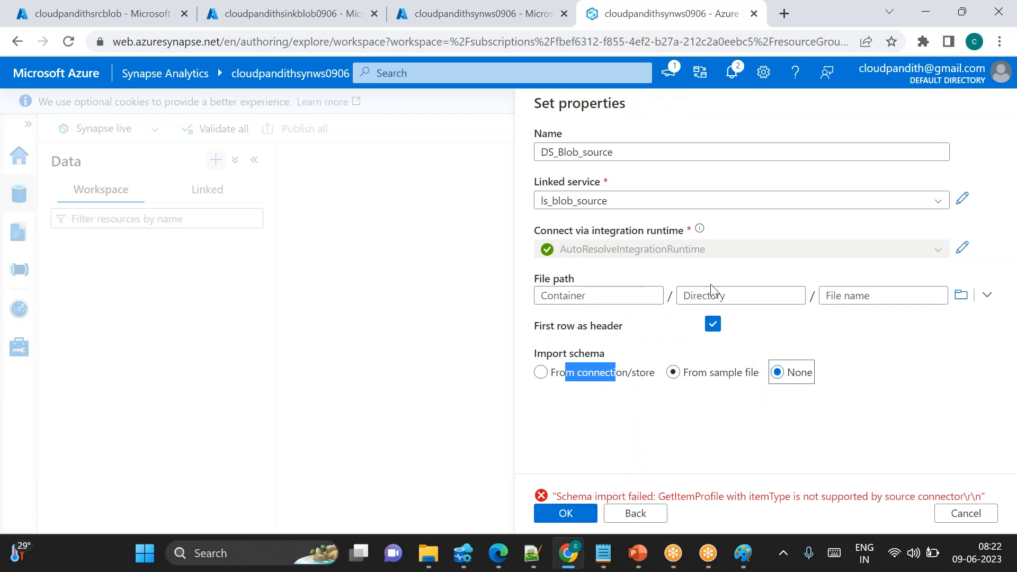
click(727, 429)
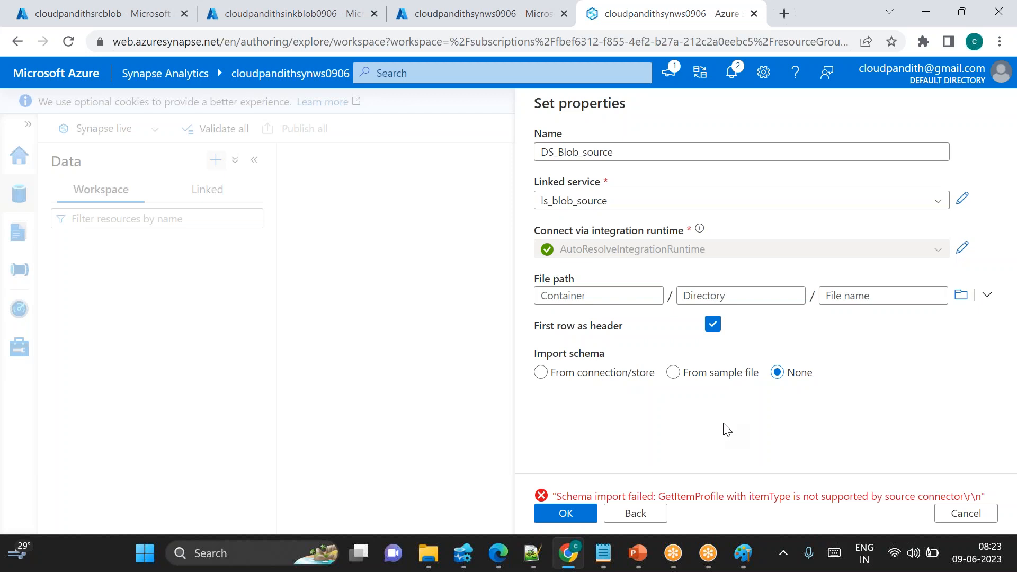
click(574, 513)
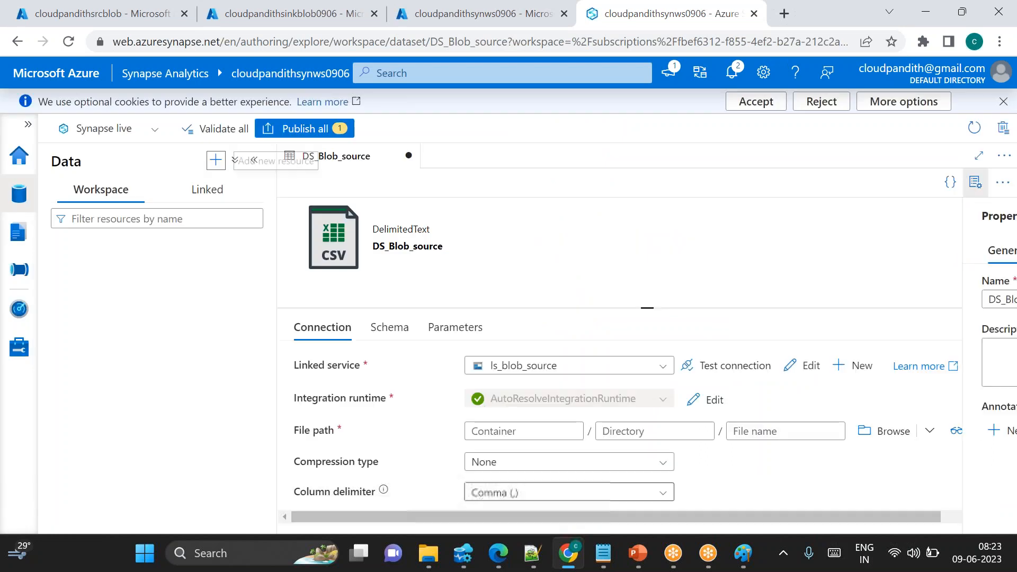
click(975, 181)
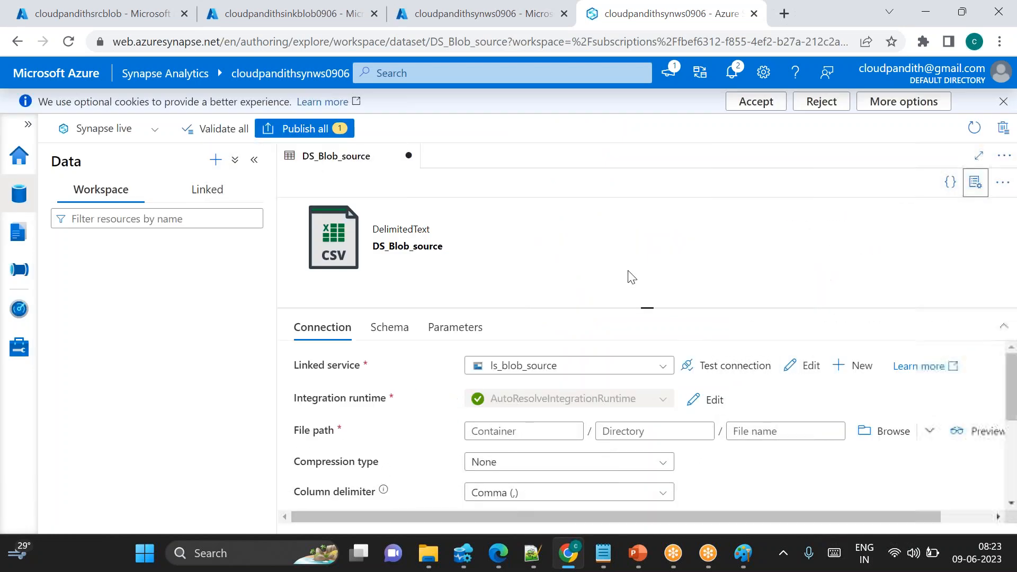
mouse_move(647, 306)
mouse_down()
mouse_move(643, 266)
mouse_move(638, 297)
mouse_up()
click(494, 421)
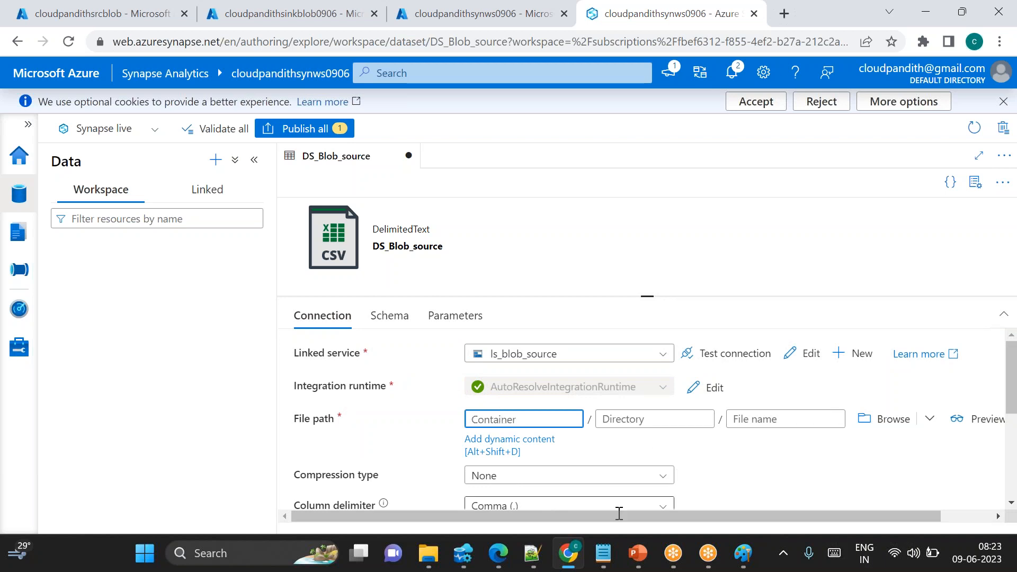
Switch to Notepad, open a new tab and write note 1: Create dataset wiithout selecting any container, folder or file name
click(603, 553)
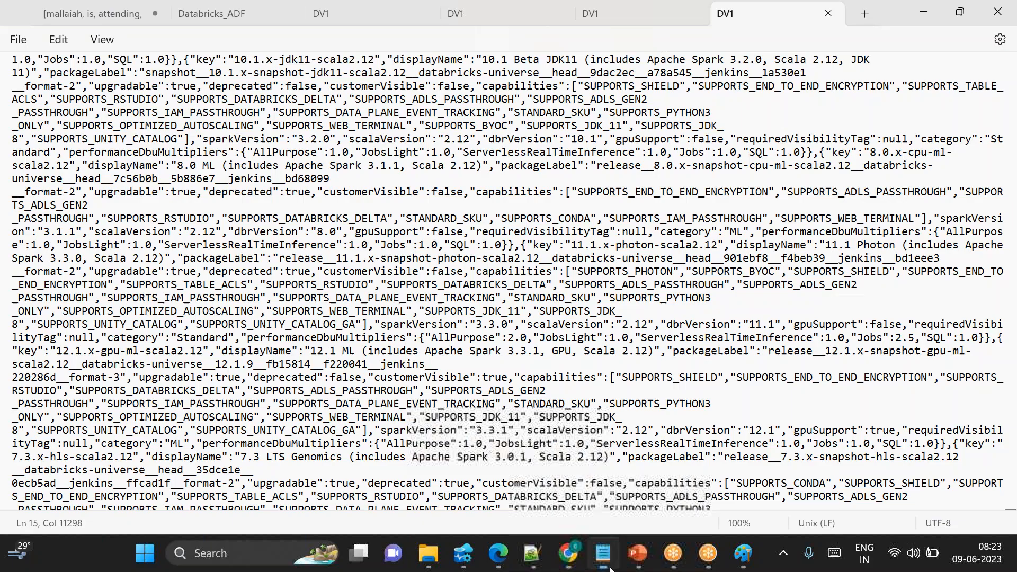
click(19, 39)
click(37, 69)
text(1. Create d)
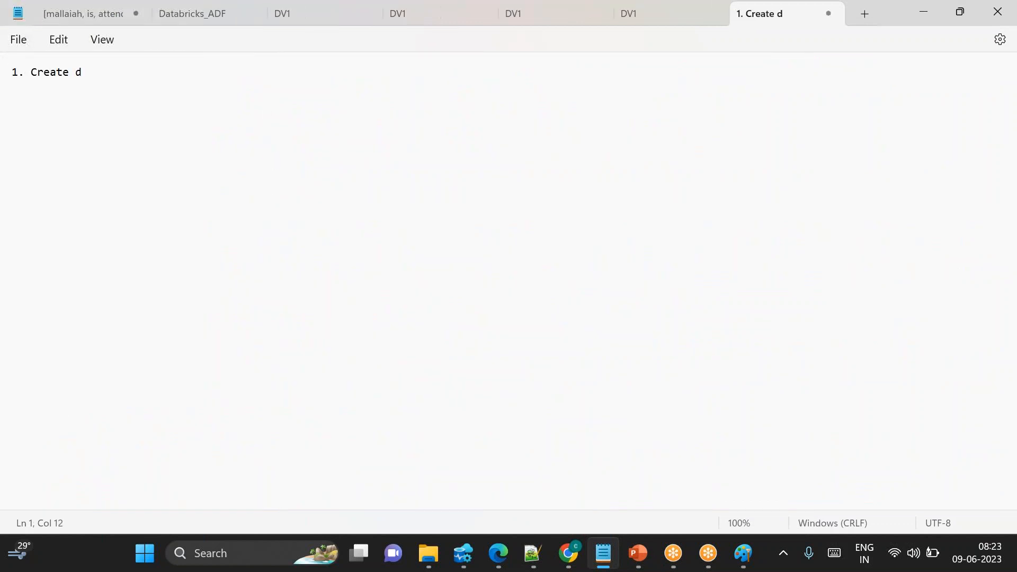
text(ataset wiithout selecting any container, folder or file name)
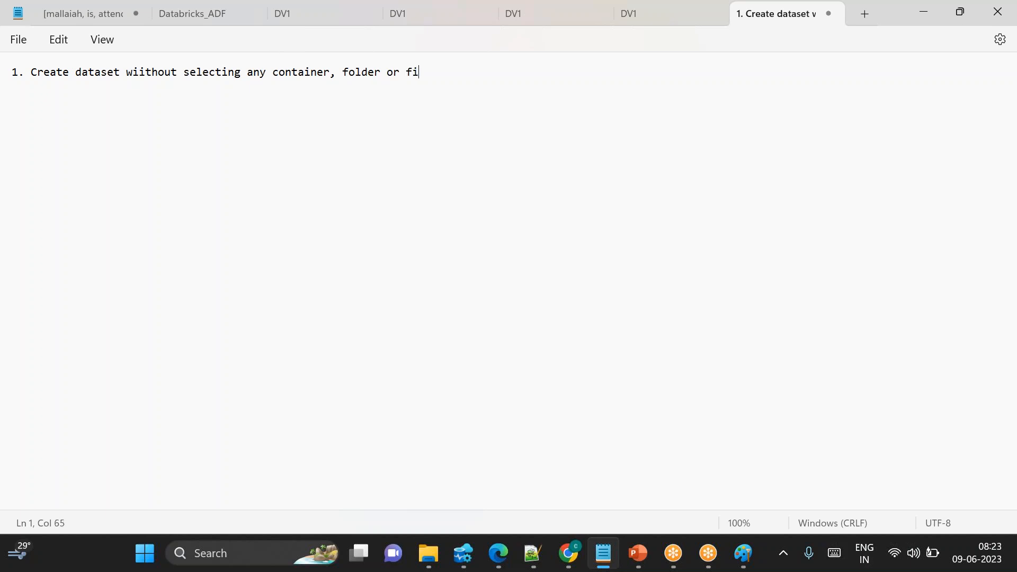
Add note 2: Click on dataset in which you want to create prameters
key(Return)
text(2. Click on da)
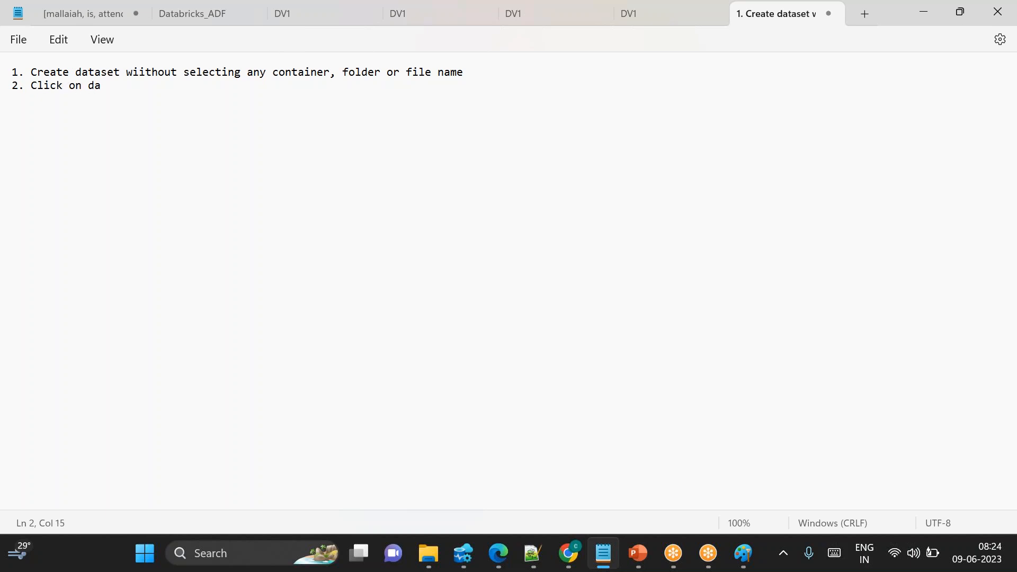
text(taset in which yo)
key(BackSpace)
text(in which you w)
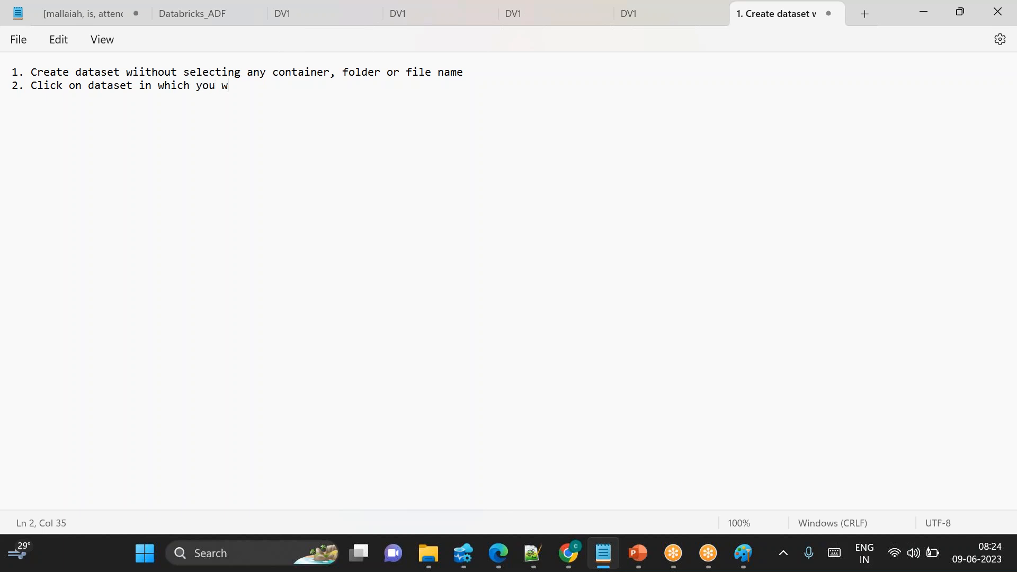
text(ant to create p)
key(BackSpace)
text(prameters)
key(Return)
Return to Synapse and select the DS_Blob_source dataset under the linked integration datasets
key(alt+Tab)
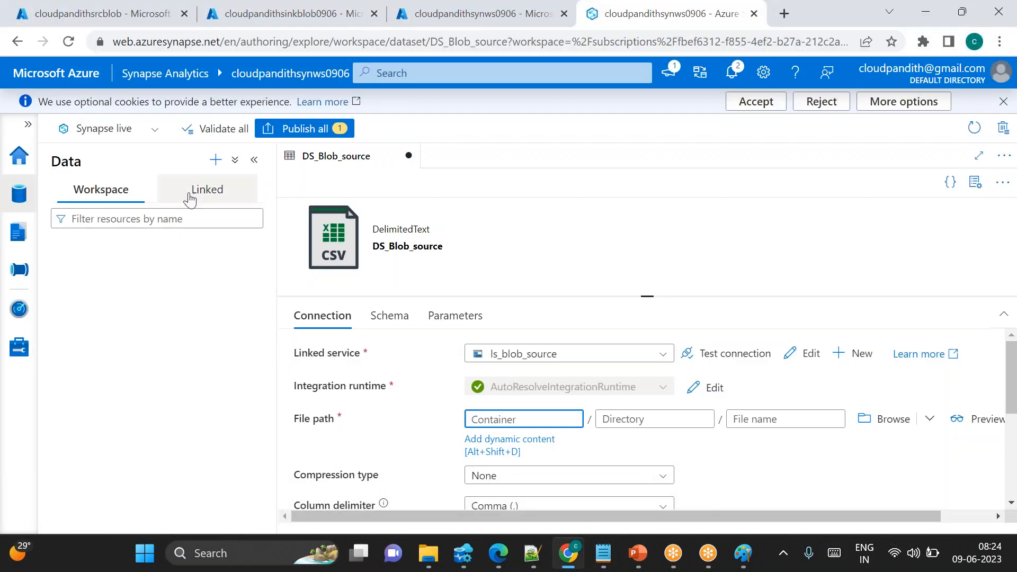
click(207, 191)
click(121, 299)
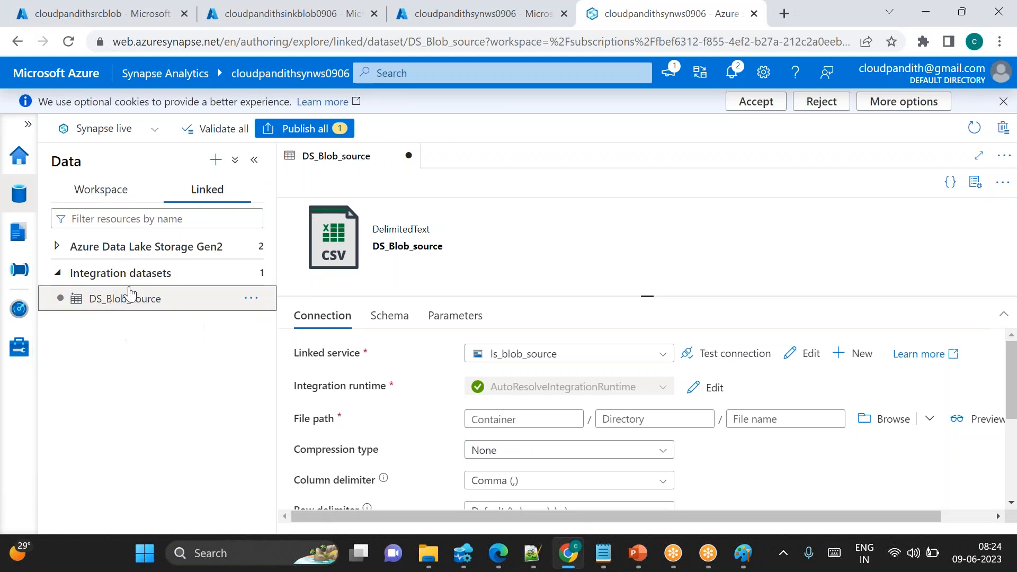
Add note 3 in Notepad: Goto parameter table, create prameter based on number of values you want to parameterise
key(alt+Tab)
text(3. Gotot)
key(BackSpace)
key(BackSpace)
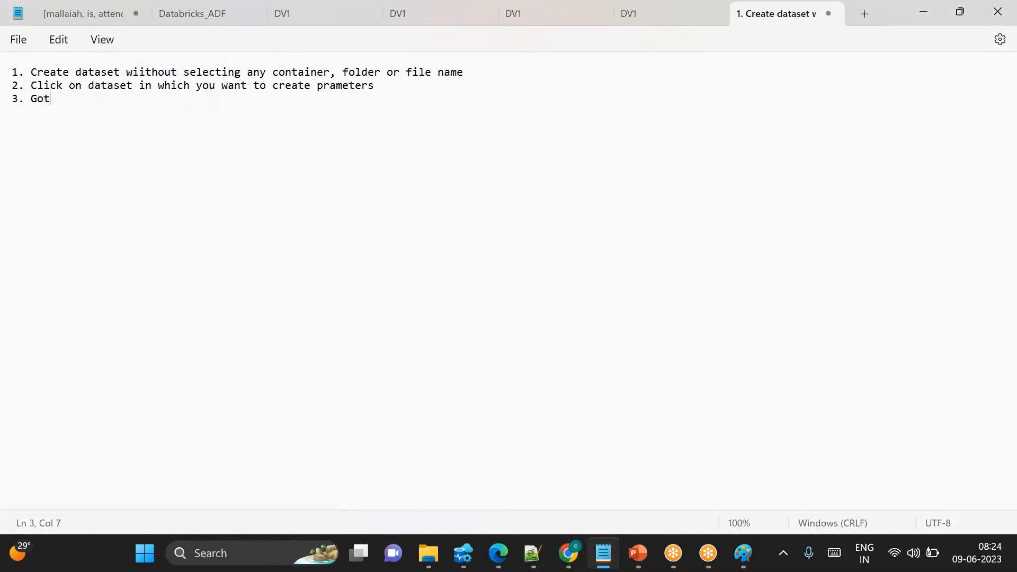
text(o parameter table, create prameter)
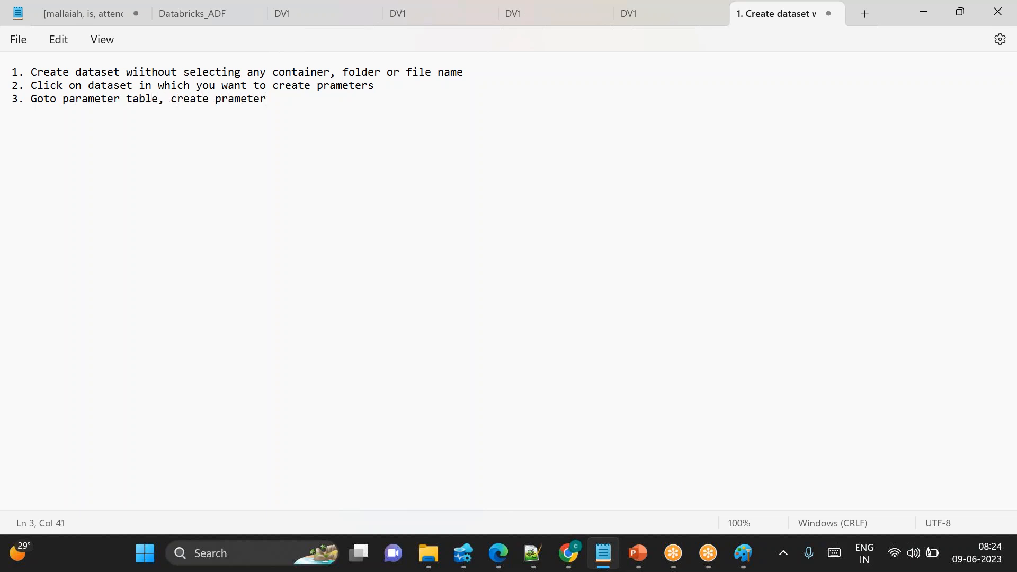
text( based on number of values you want)
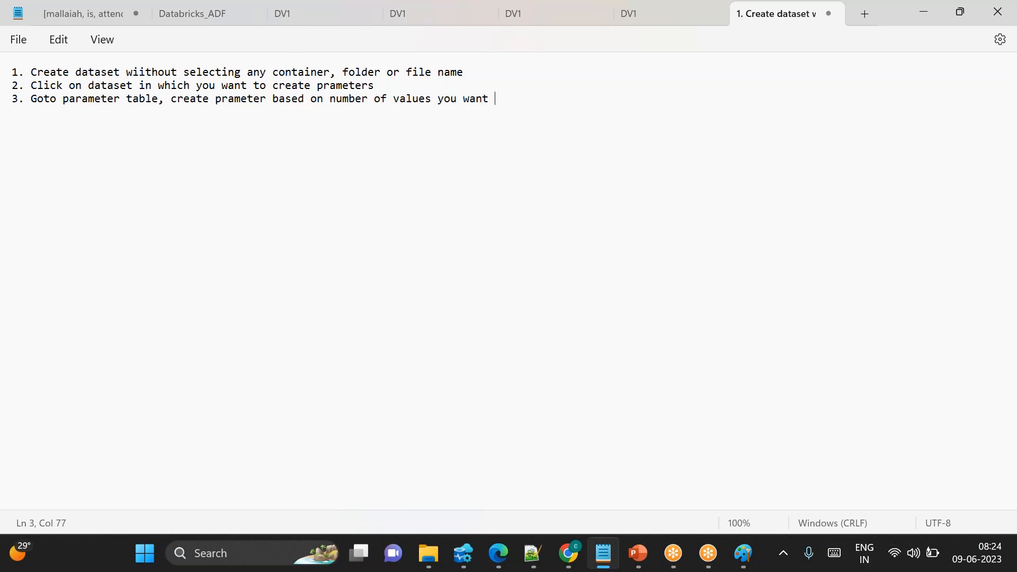
text( to para)
key(BackSpace)
key(BackSpace)
text(arameter)
key(BackSpace)
key(BackSpace)
text(terise)
key(Return)
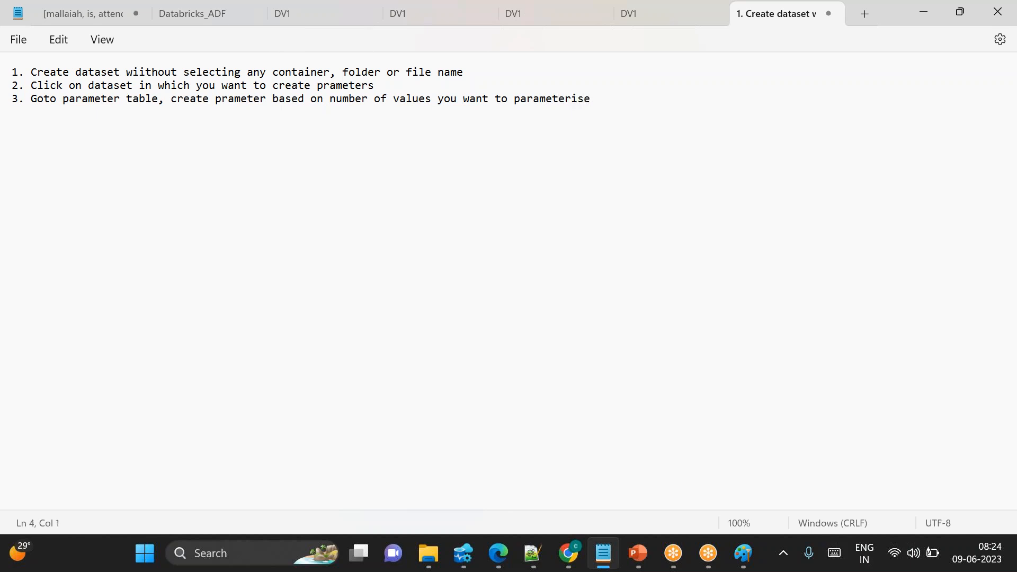
Add a String parameter named ds_param_srccontainername to the DS_Blob_source dataset
key(alt+Tab)
click(517, 419)
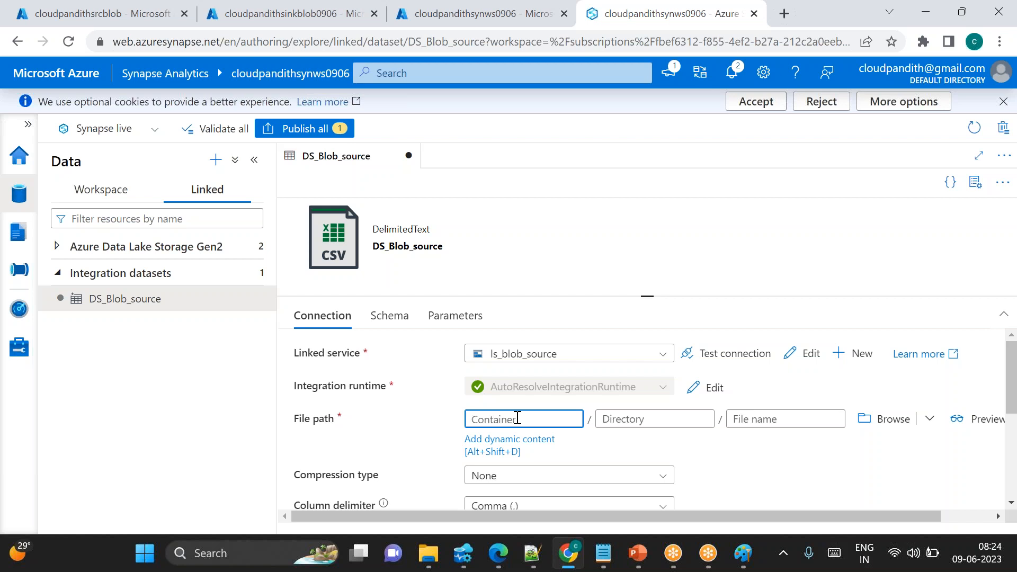
click(775, 415)
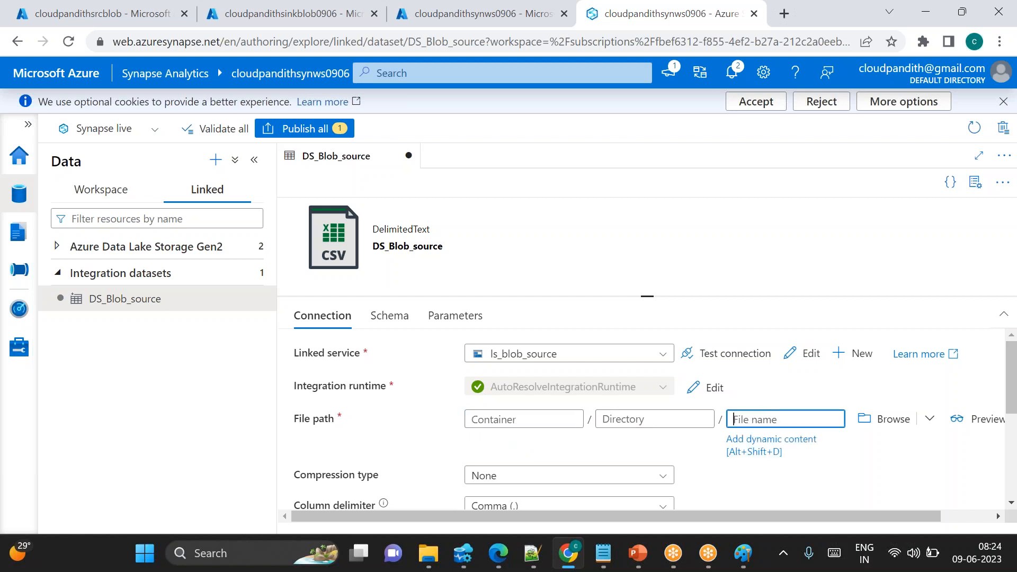
click(531, 417)
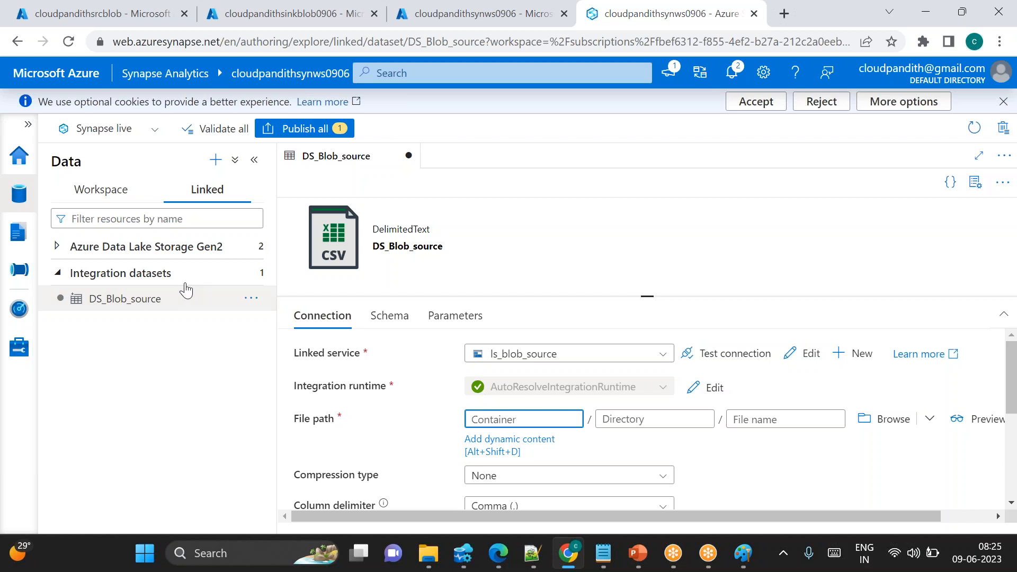
click(124, 306)
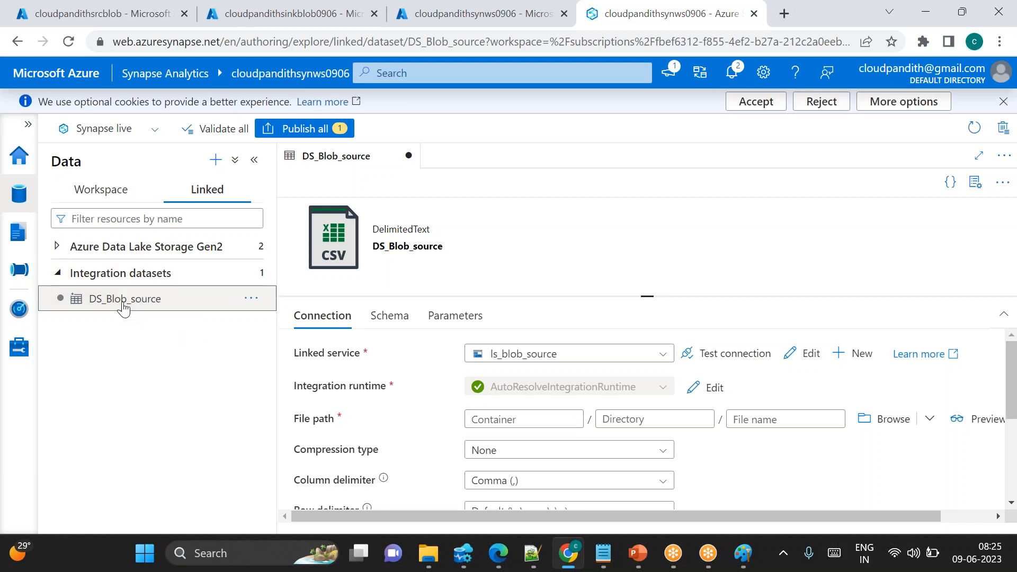
click(459, 323)
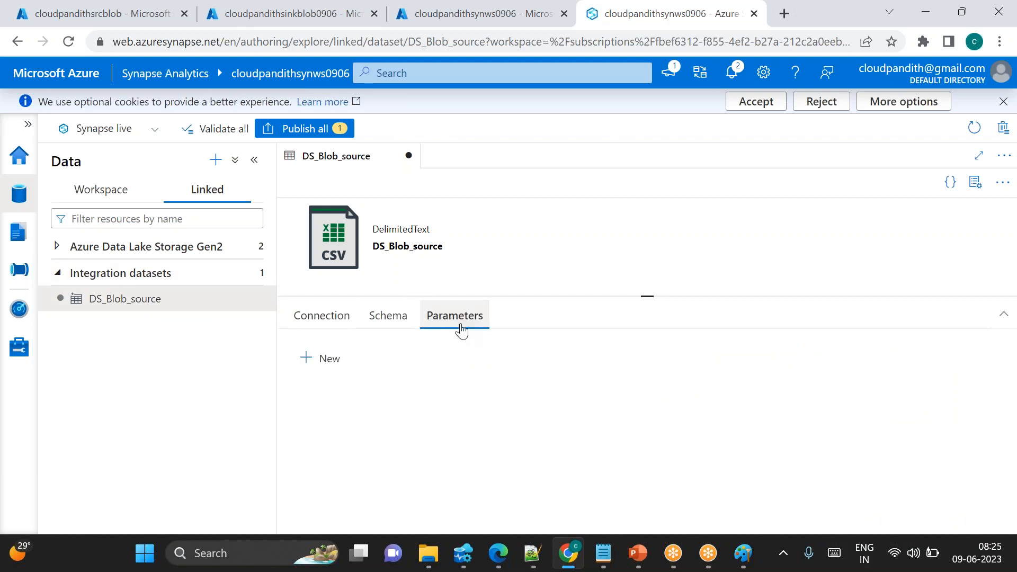
click(328, 357)
text(ds_p)
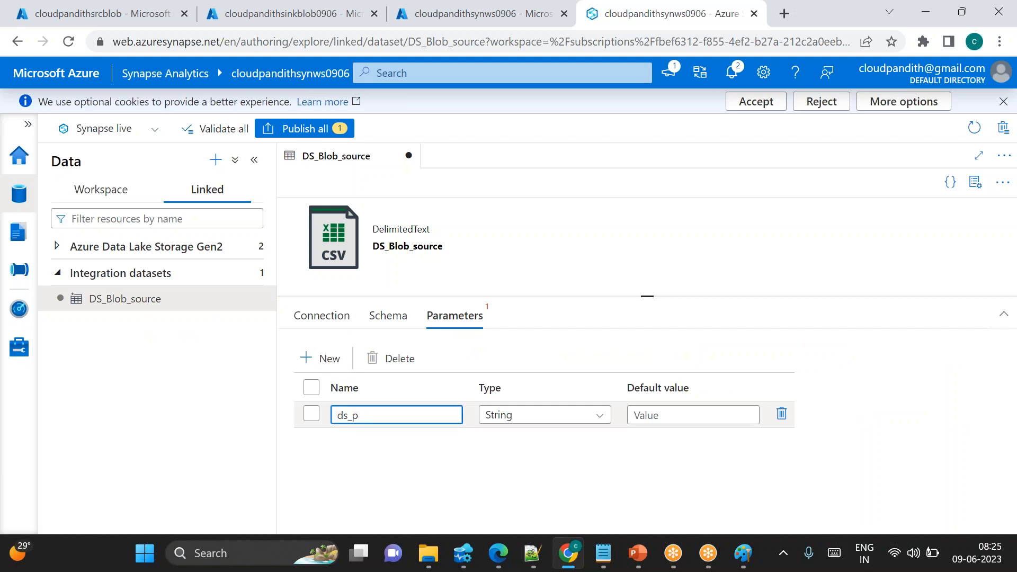
text(oram)
text(_containername)
click(386, 416)
text(src)
drag(389, 416, 469, 417)
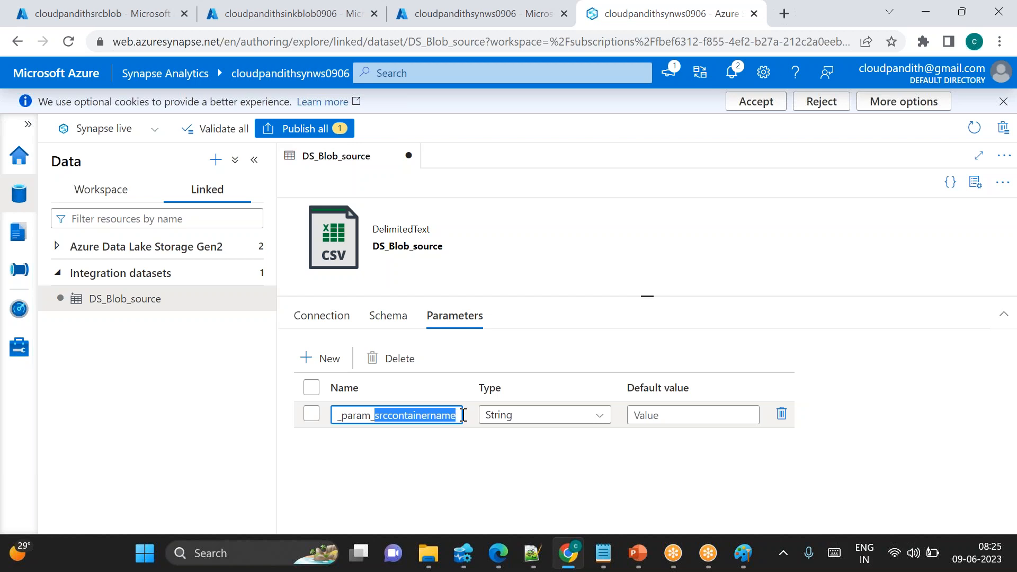
click(406, 445)
Add note 4 in Notepad: Goto connection and pass parameter wherever you want to pass
key(alt+Tab)
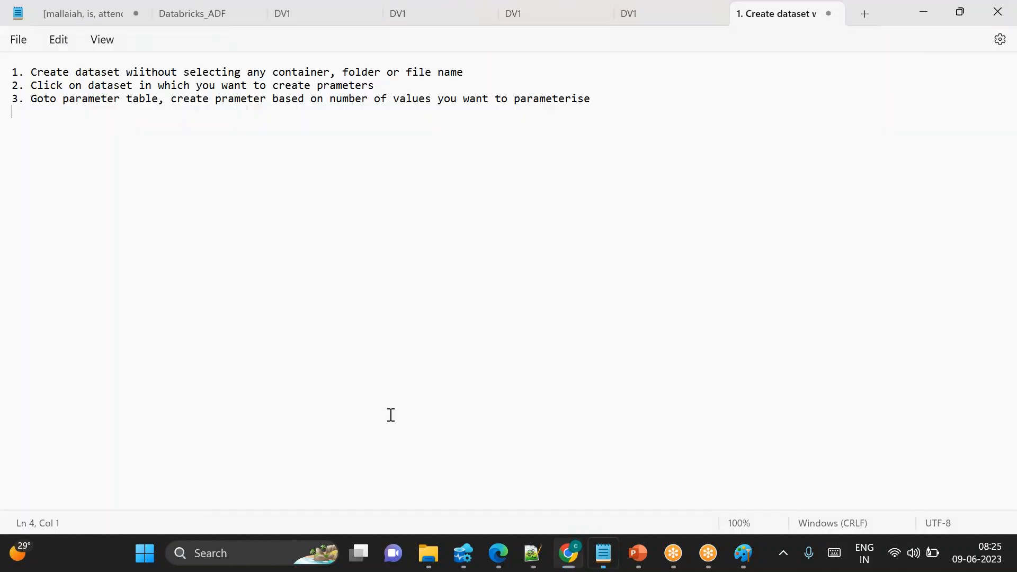
drag(57, 101, 612, 101)
click(617, 100)
key(Return)
text(4. Goto con)
key(BackSpace)
key(BackSpace)
text(connectio)
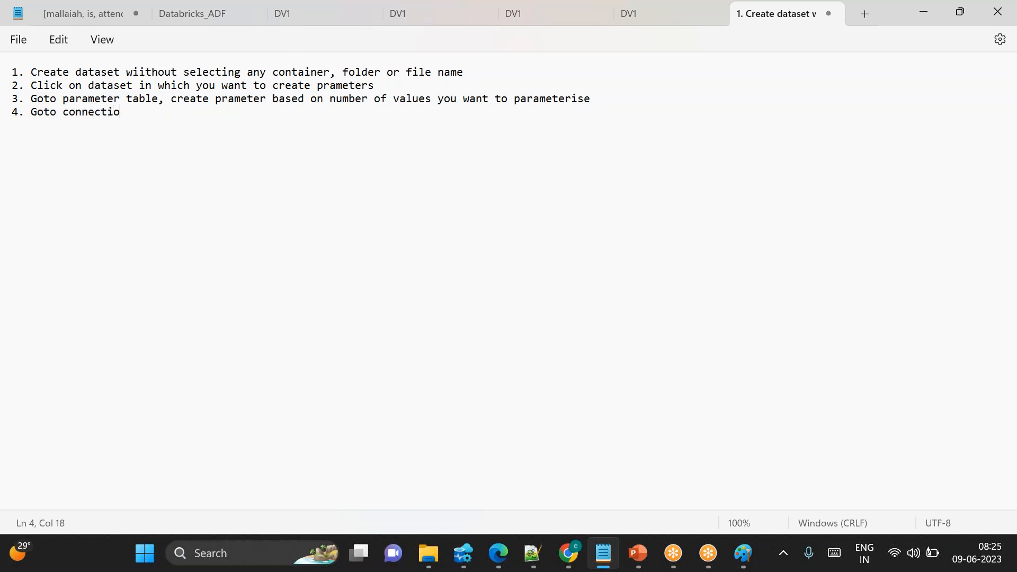
text(n and pass parameter where)
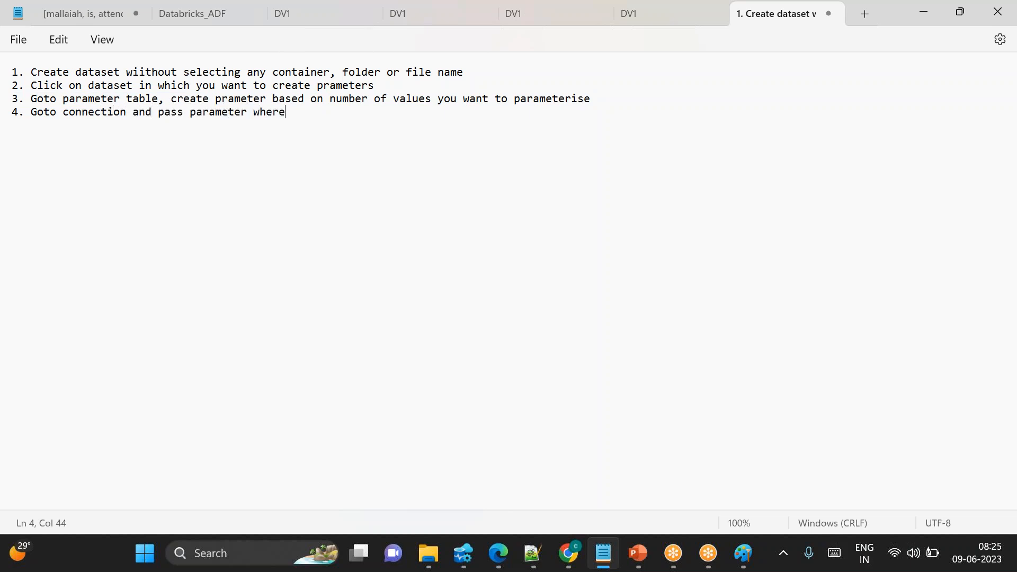
text(ever you want to pass)
Set the dataset's container to the dynamic content parameter ds_param_srccontainername
key(alt+Tab)
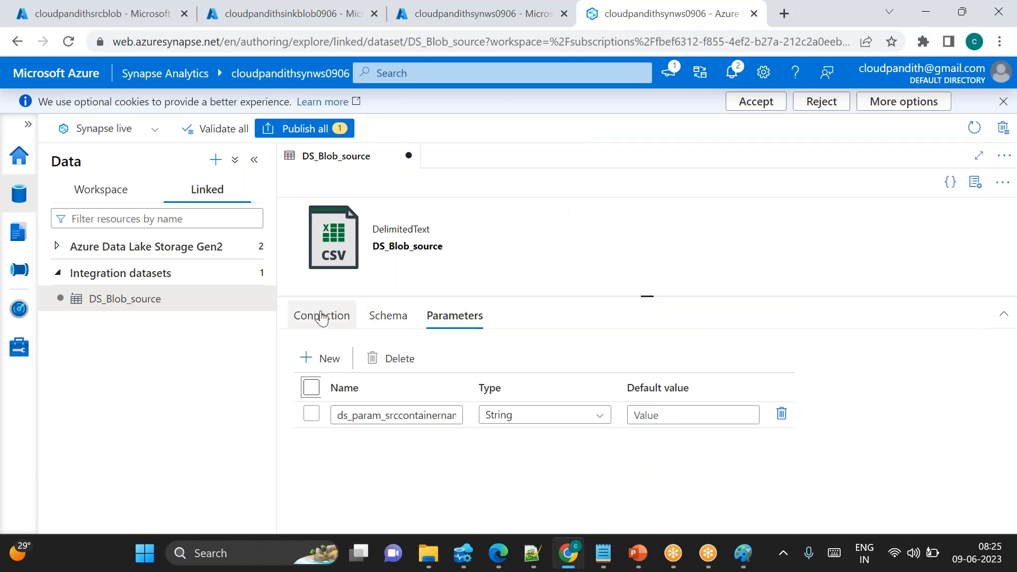
click(328, 316)
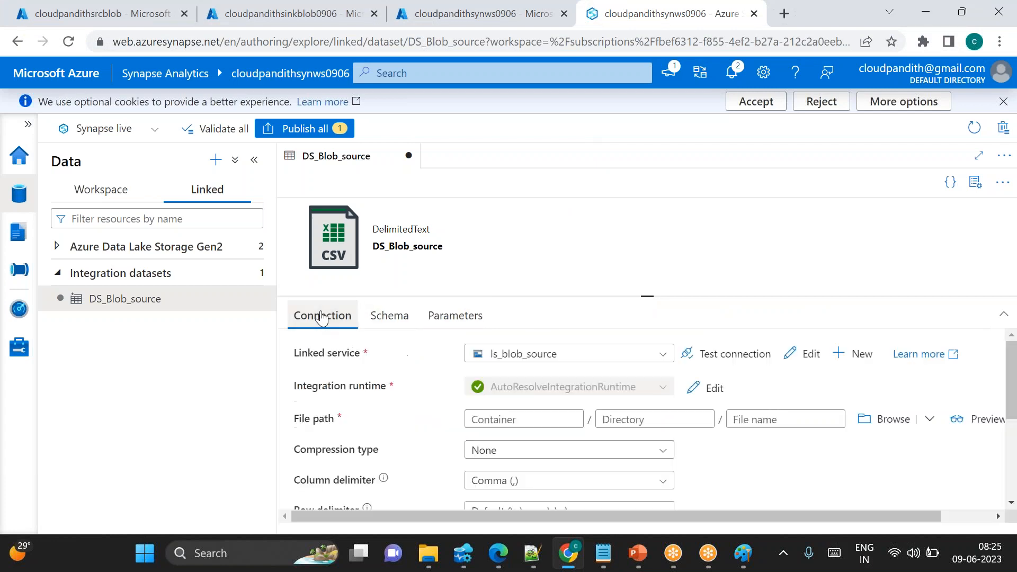
click(492, 419)
click(501, 441)
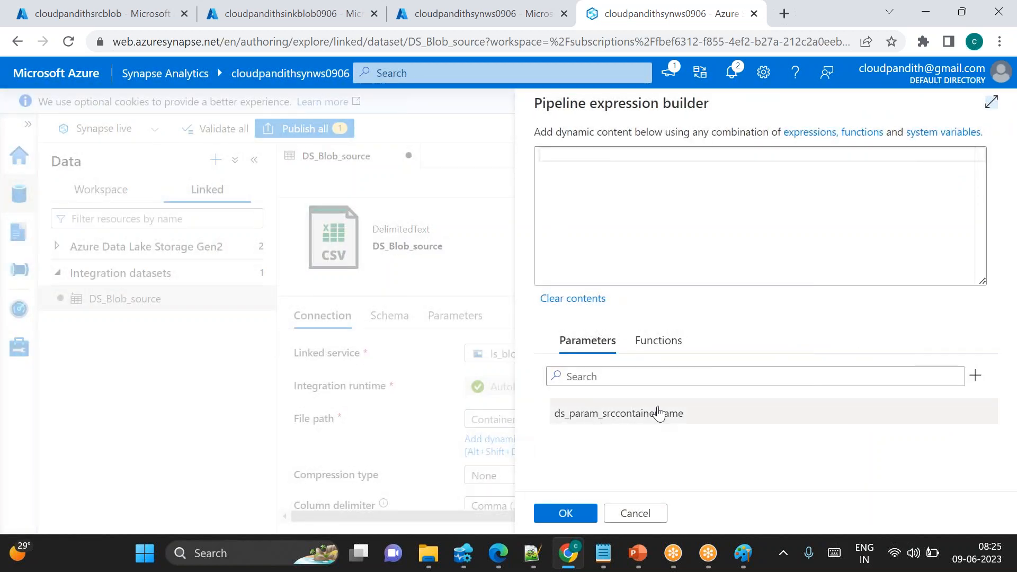
click(620, 419)
click(568, 514)
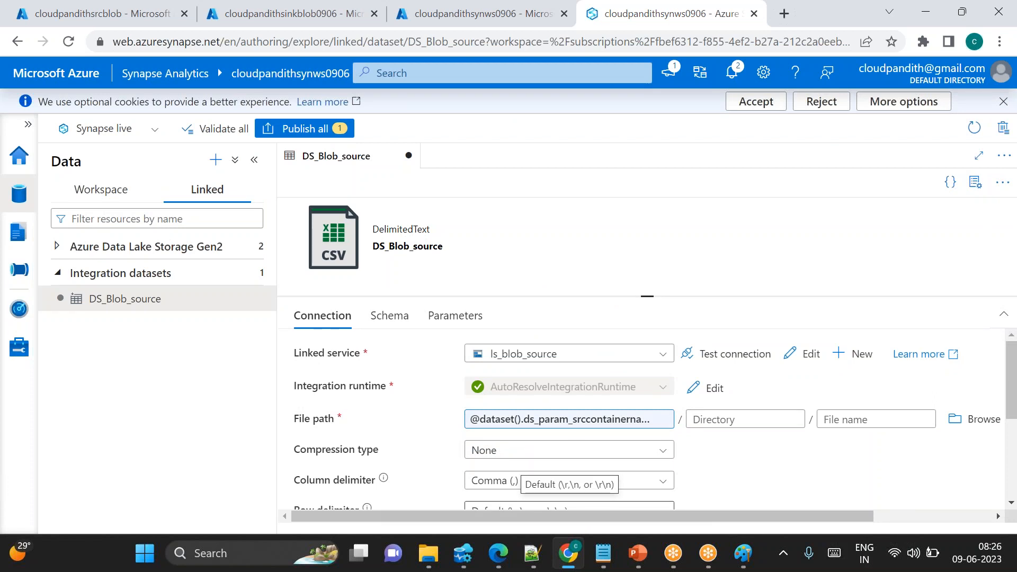
key(alt+Tab)
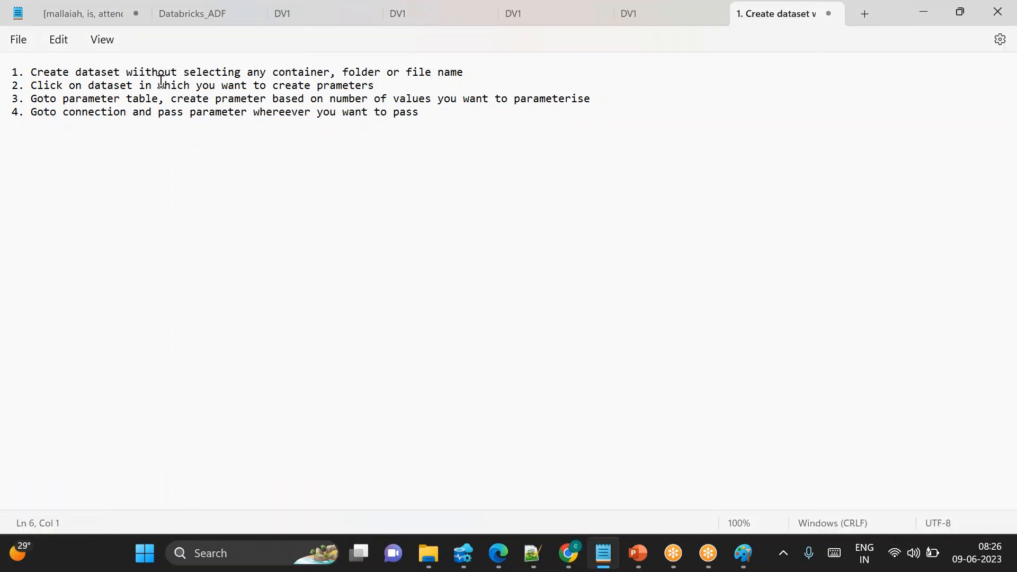
drag(125, 73, 177, 112)
click(166, 192)
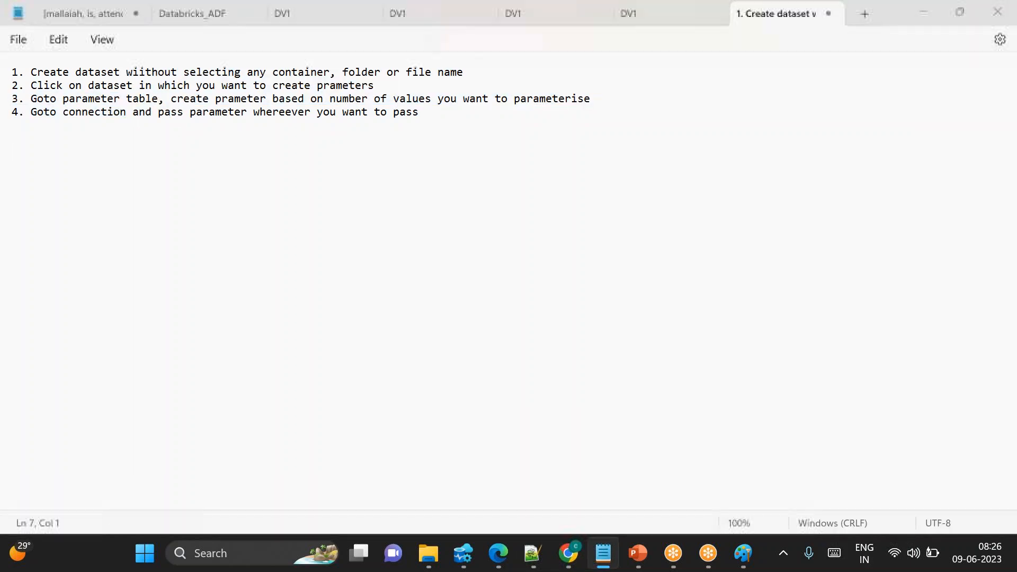
key(alt+Tab)
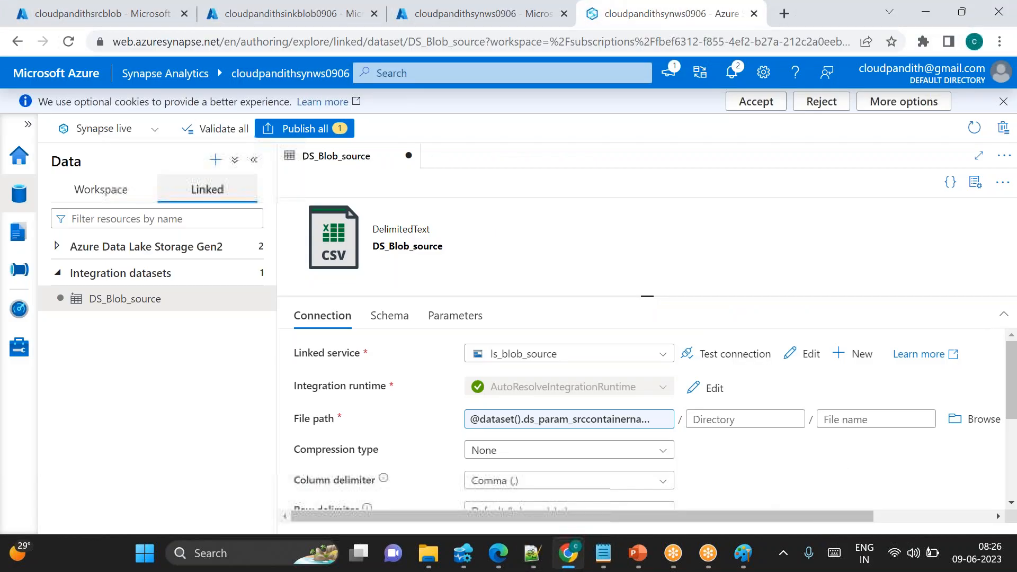
click(128, 195)
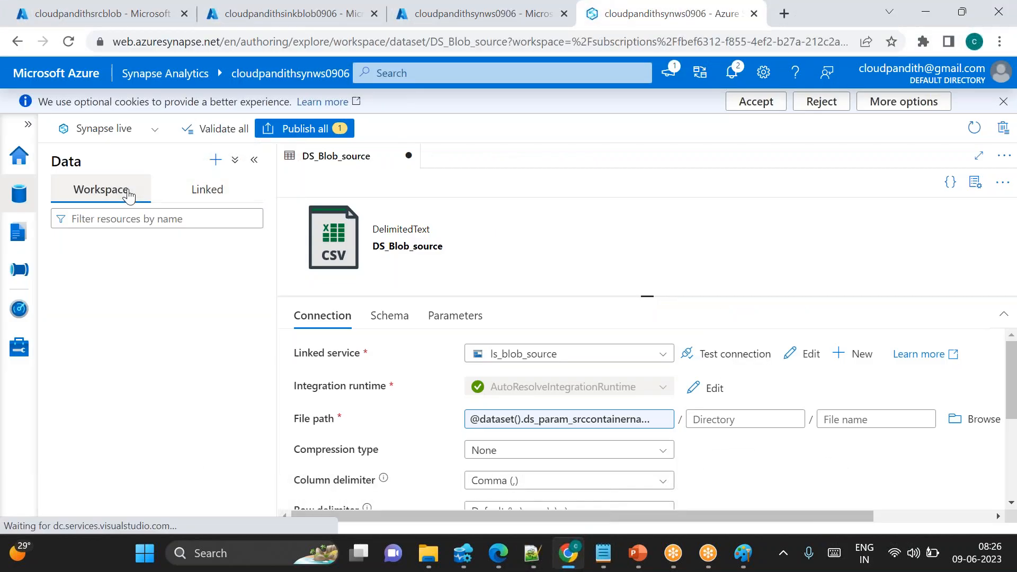
click(214, 191)
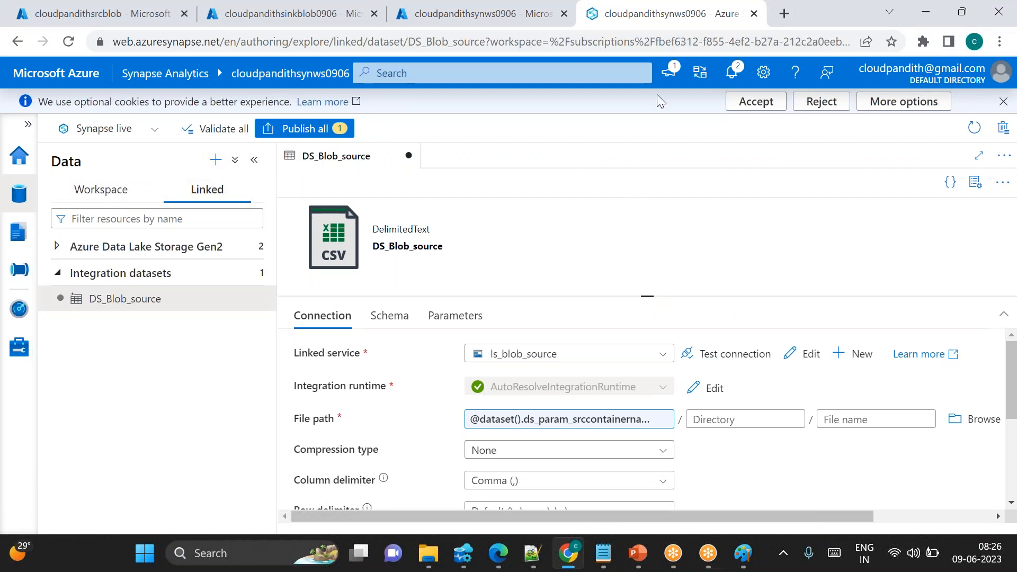
key(alt+Tab)
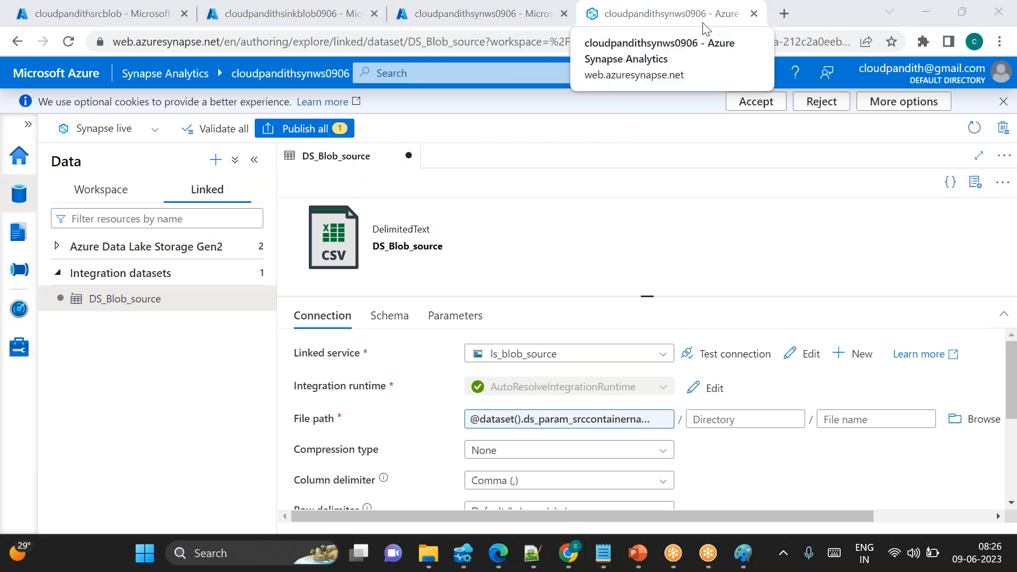
Start a new integration dataset using the Azure Blob Storage data store and the DelimitedText format
click(214, 161)
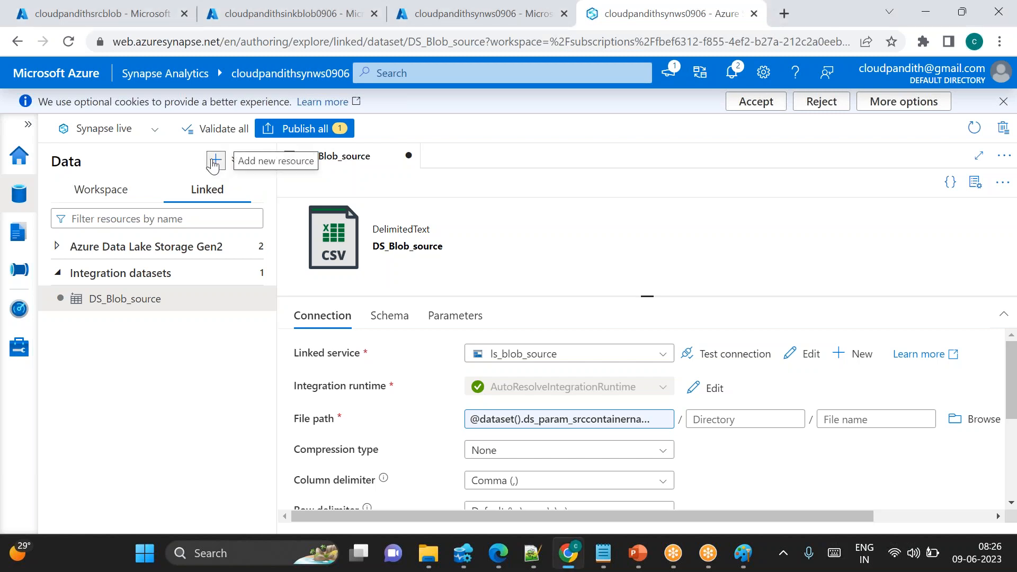
click(256, 337)
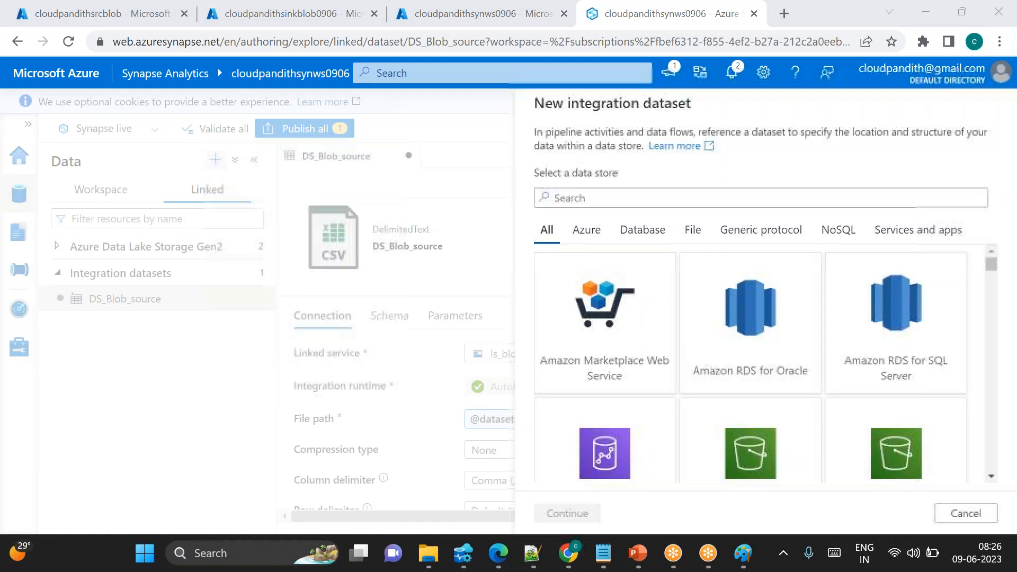
text(blob)
double_click(606, 312)
click(904, 219)
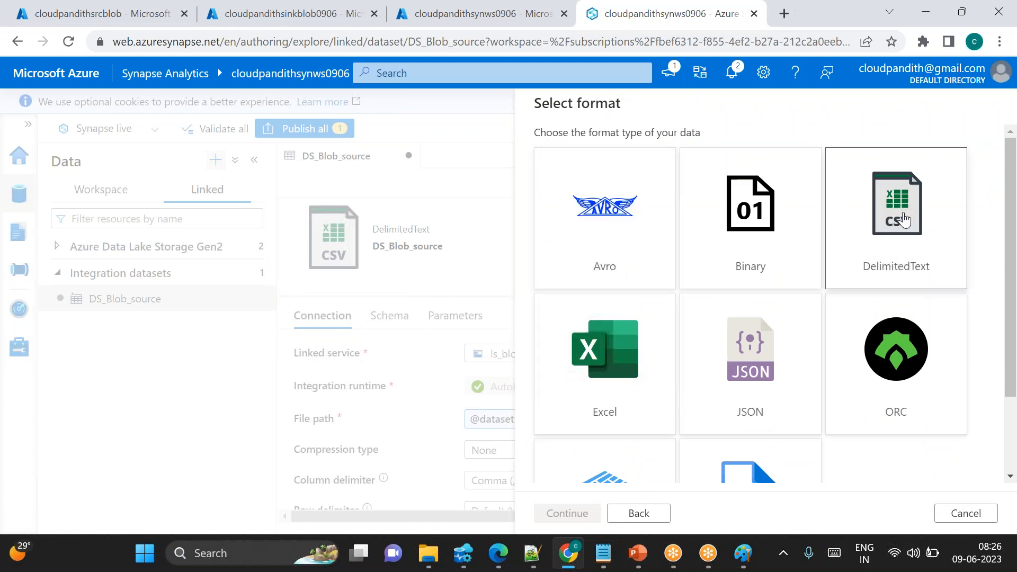
click(904, 219)
Name the new dataset DS_Blob_sink, link it to ls_blob_sink with first row as header, and create it
drag(643, 152, 381, 167)
text(DS_Blob_S)
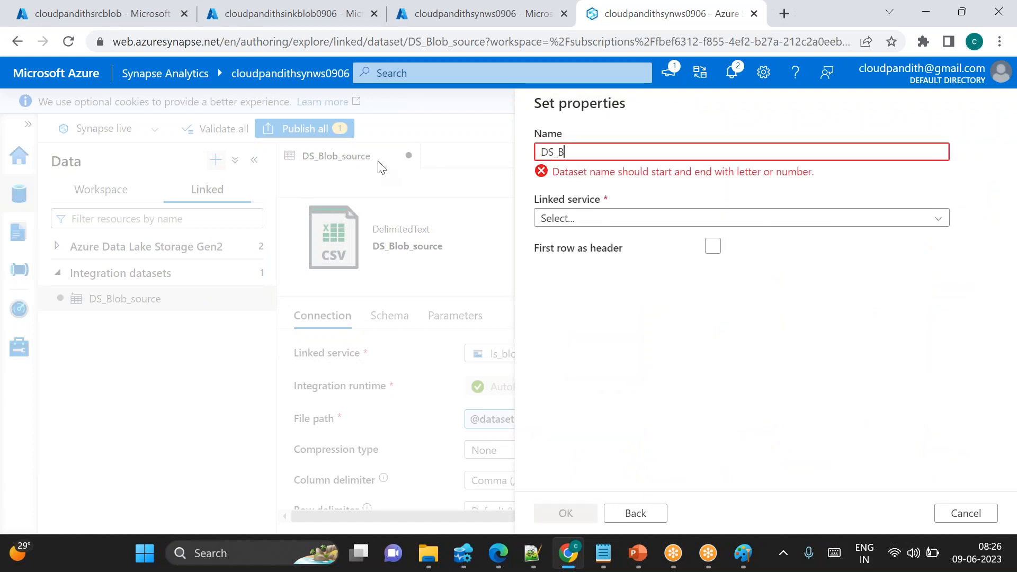
key(BackSpace)
text(SIN)
key(BackSpace)
key(BackSpace)
key(BackSpace)
text(sink)
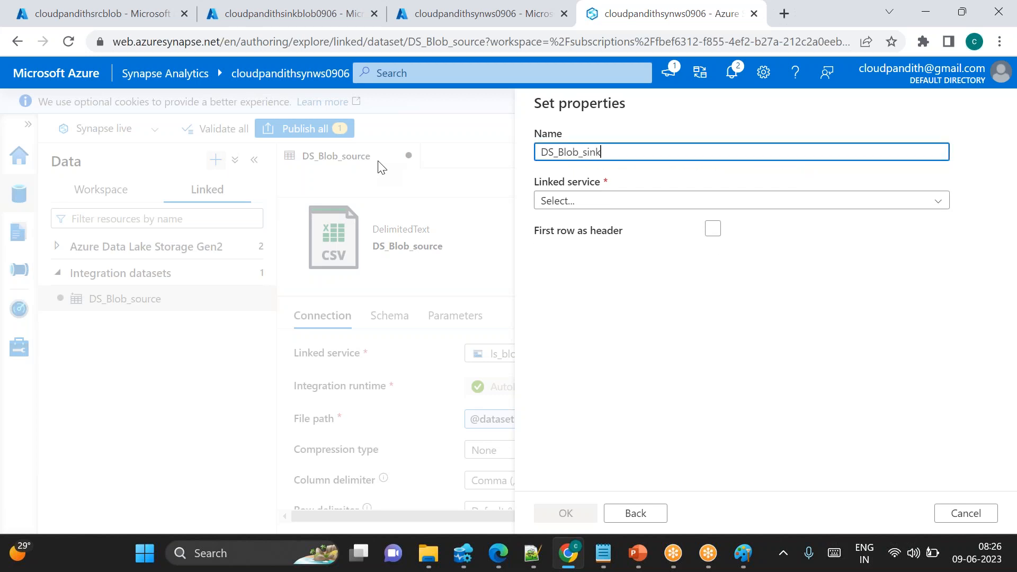
click(602, 203)
click(597, 326)
click(713, 324)
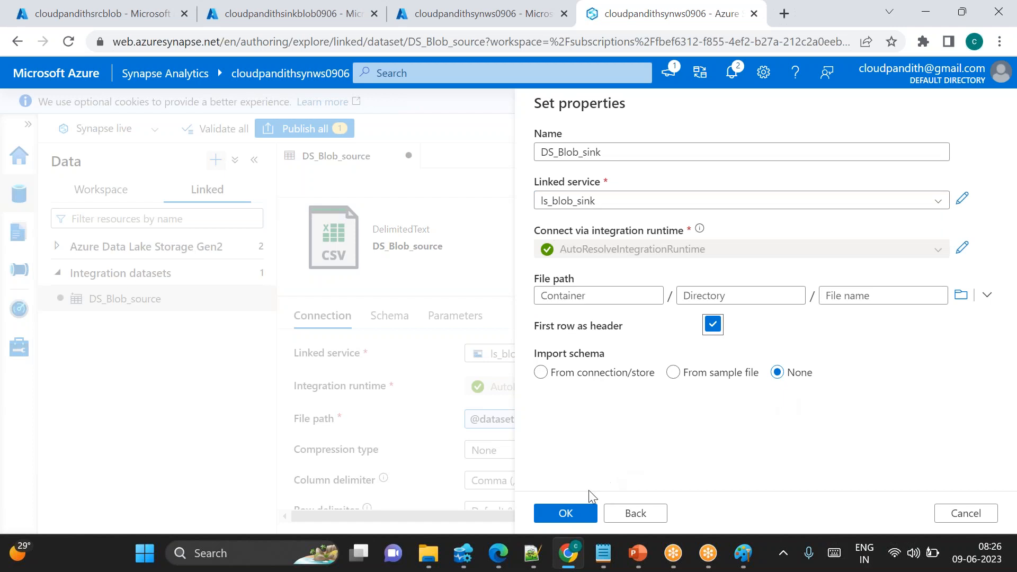
click(565, 514)
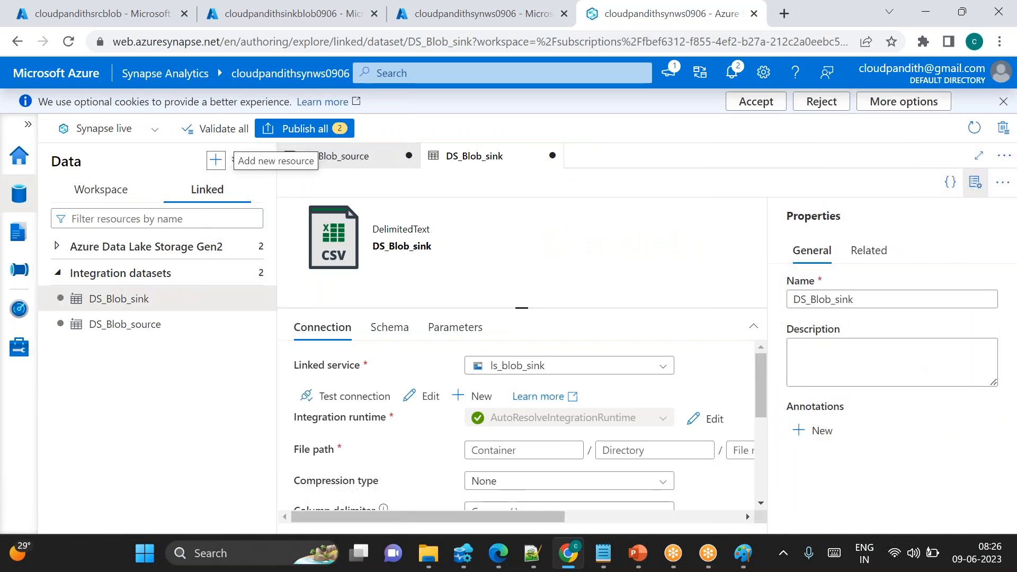
Add a String parameter named ds_param_sinkcontainername to the DS_Blob_sink dataset
click(132, 298)
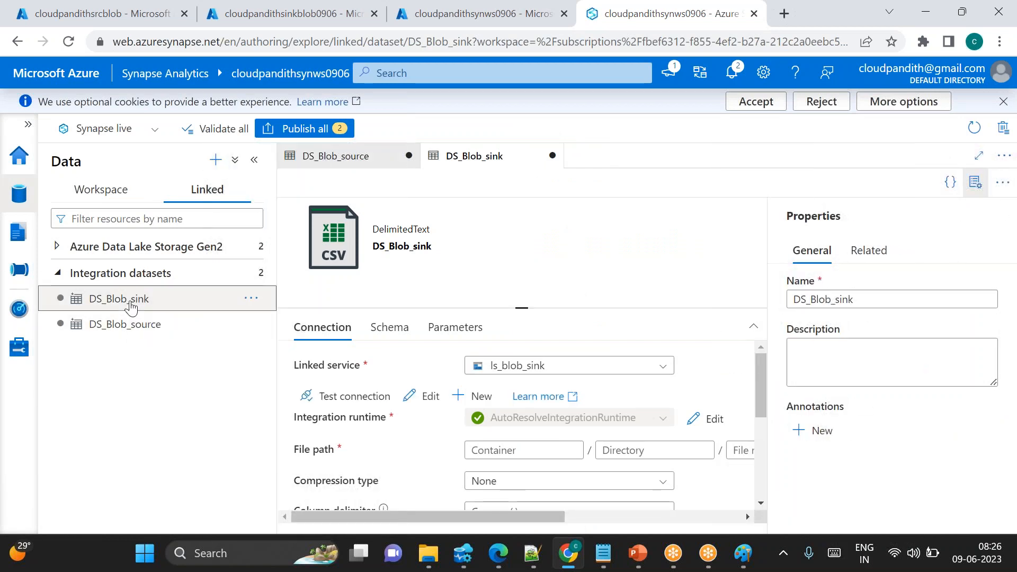
click(481, 332)
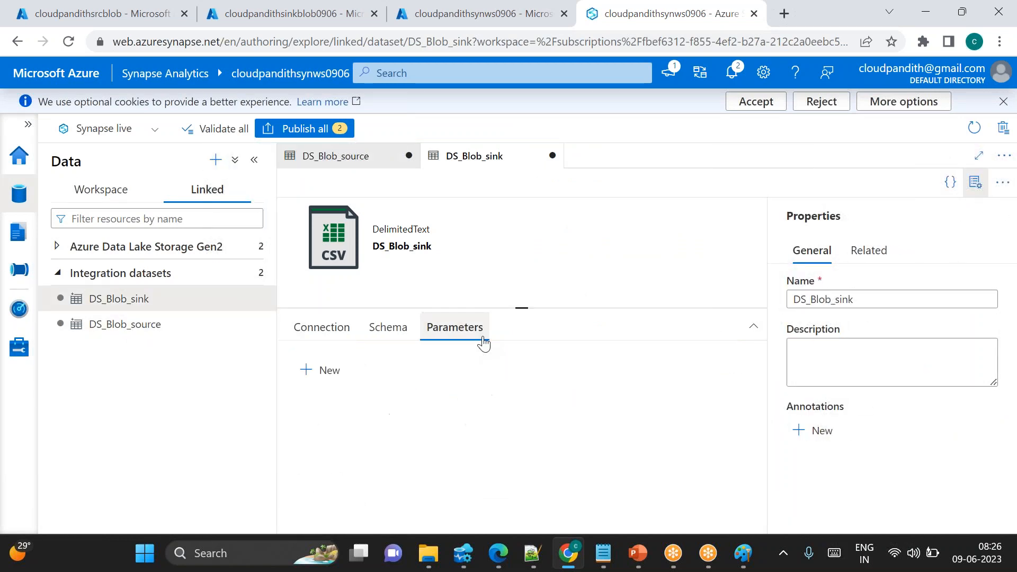
click(315, 373)
text(ds_param_sinkc)
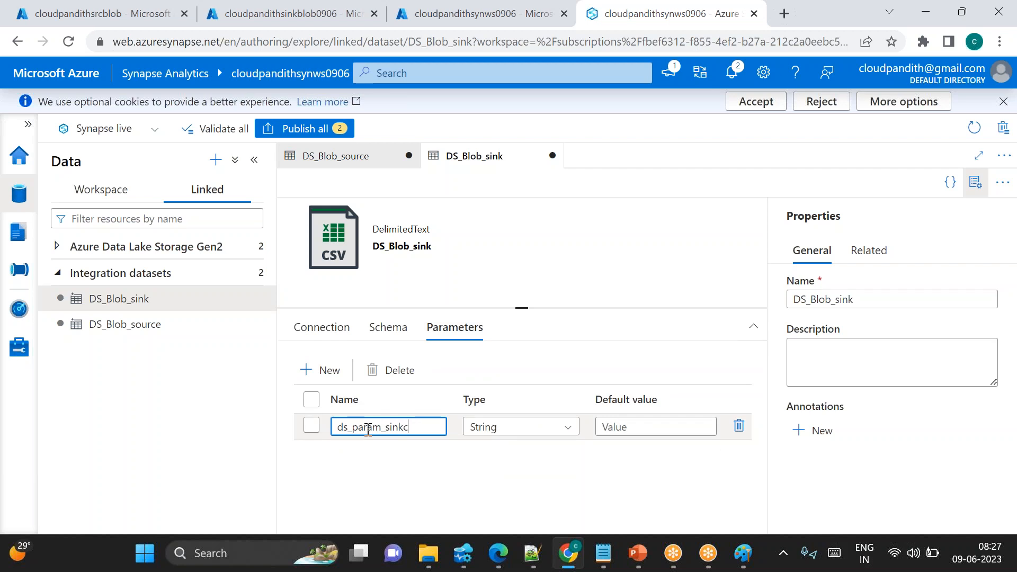
text(ontainername)
Check the sink parameter's full name in the dataset's parameter table
click(329, 333)
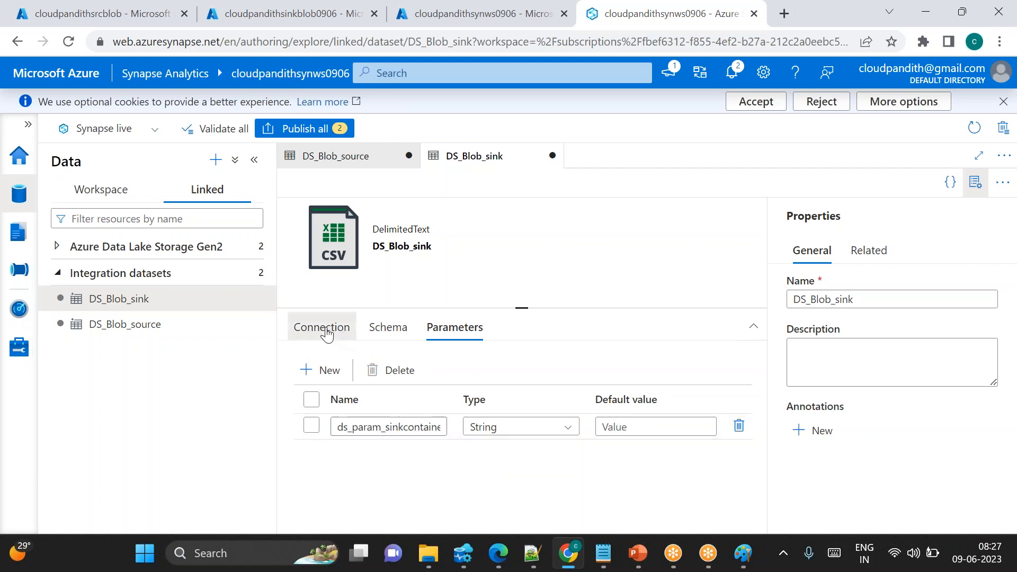
click(698, 24)
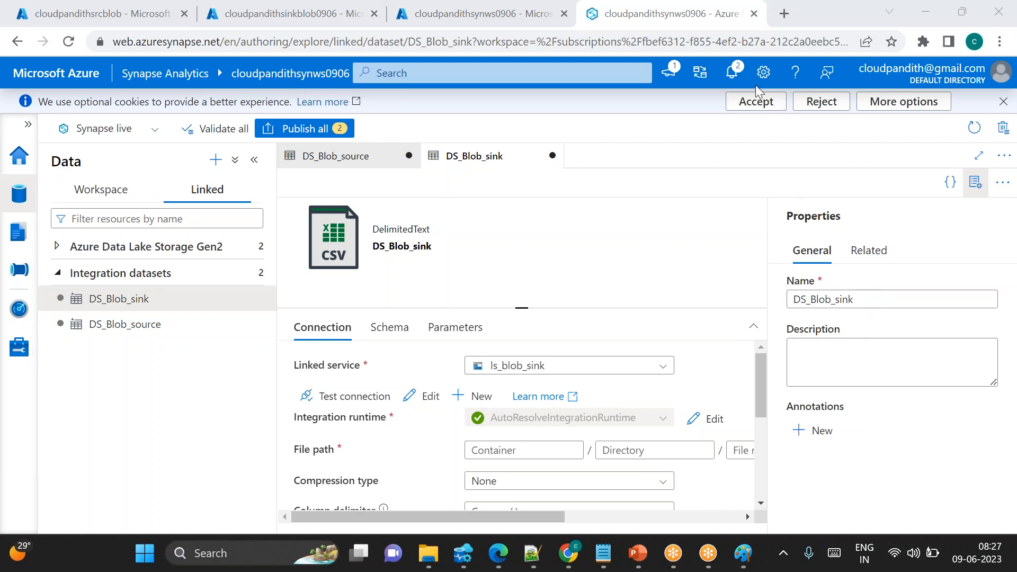
click(455, 327)
drag(363, 422, 403, 422)
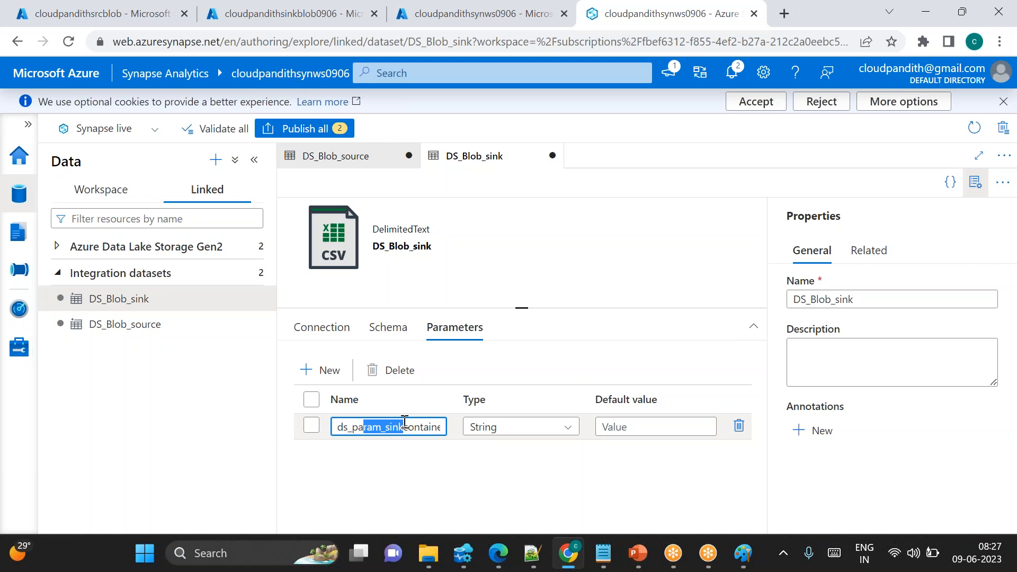
click(416, 425)
key(End)
key(Home)
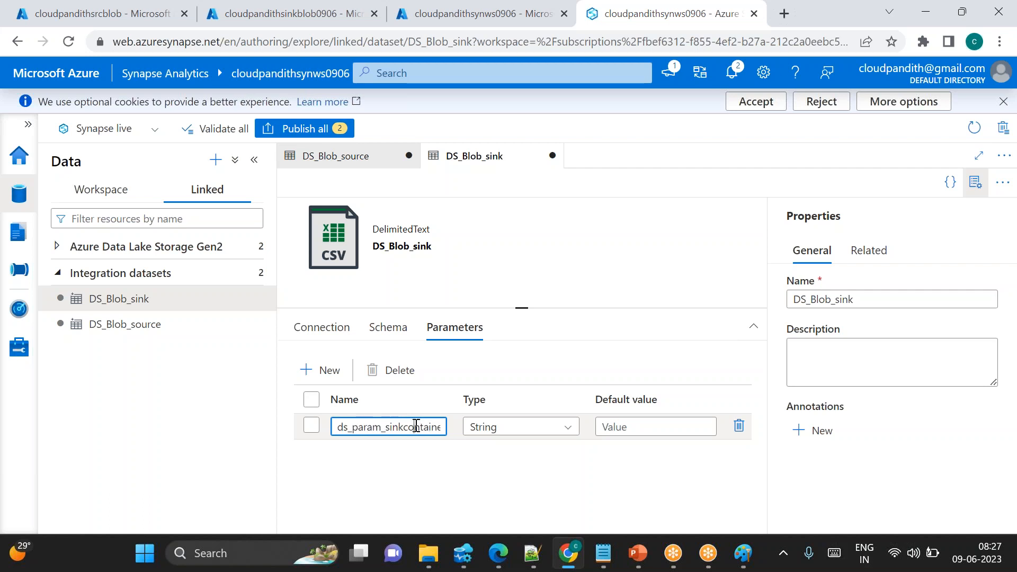
click(308, 329)
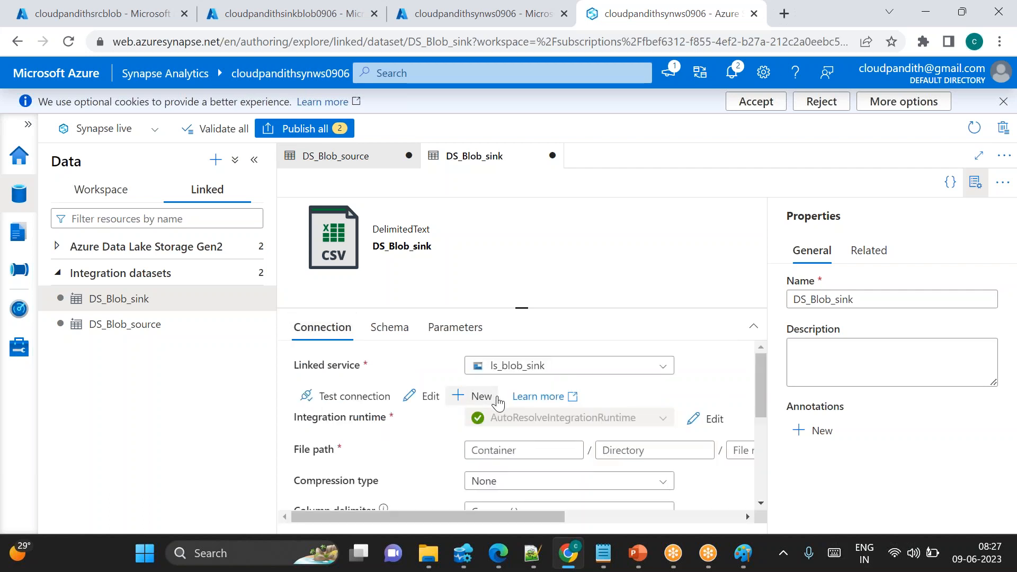
Set the sink dataset's container to the dynamic content parameter ds_param_sinkcontainername
click(495, 451)
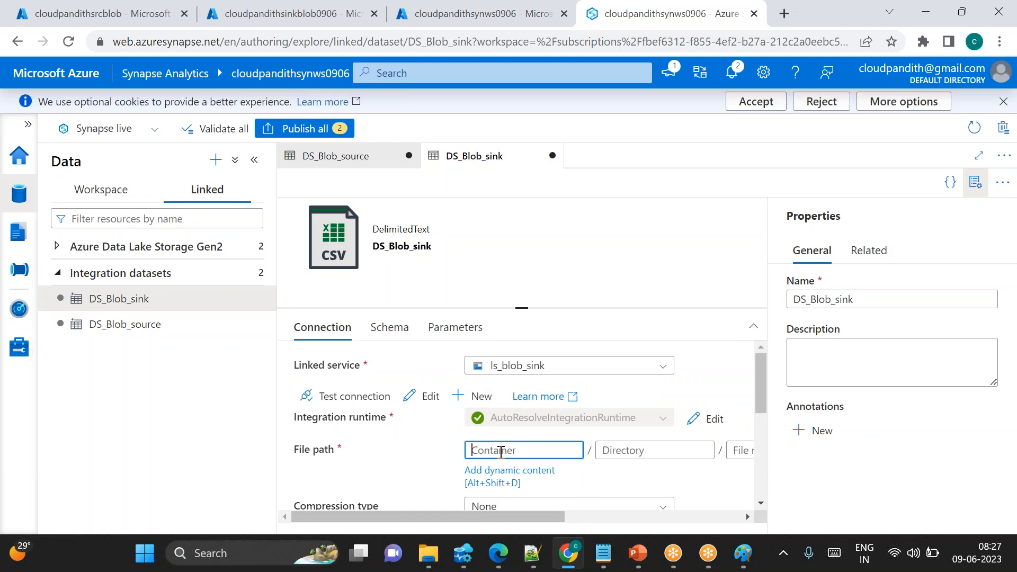
click(492, 475)
click(591, 418)
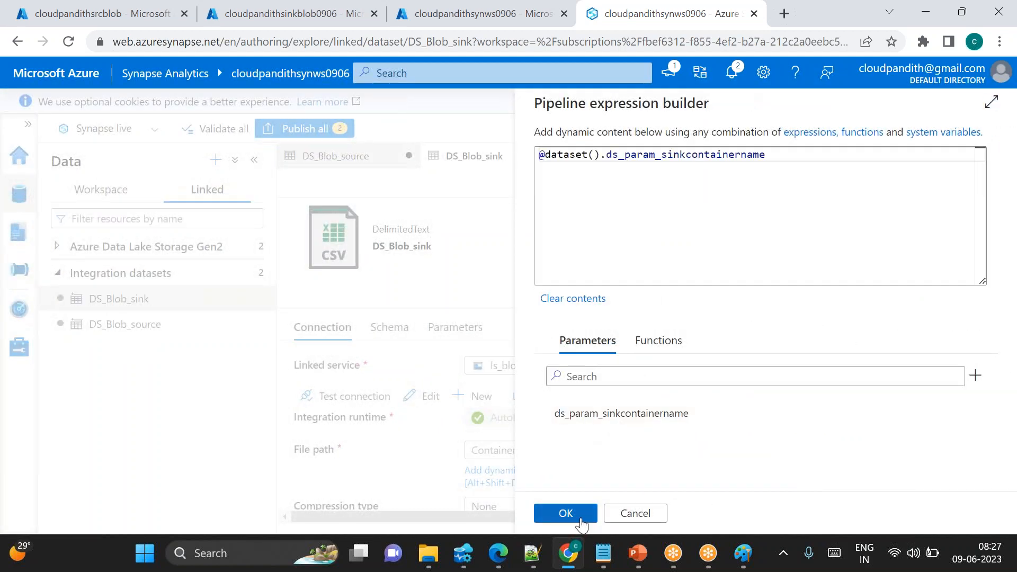
click(565, 513)
click(975, 181)
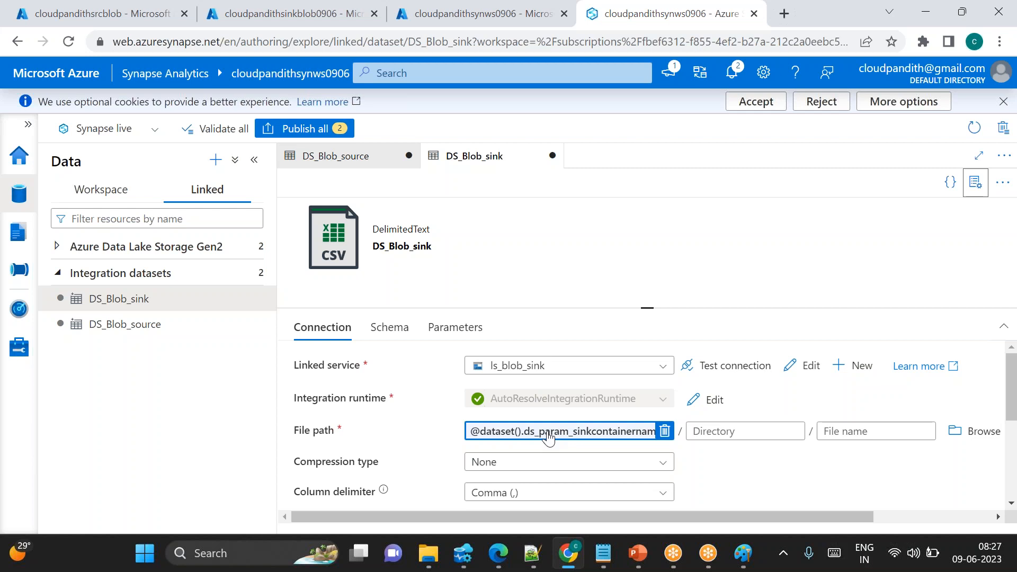
Create a new pipeline in the Integrate hub
click(612, 566)
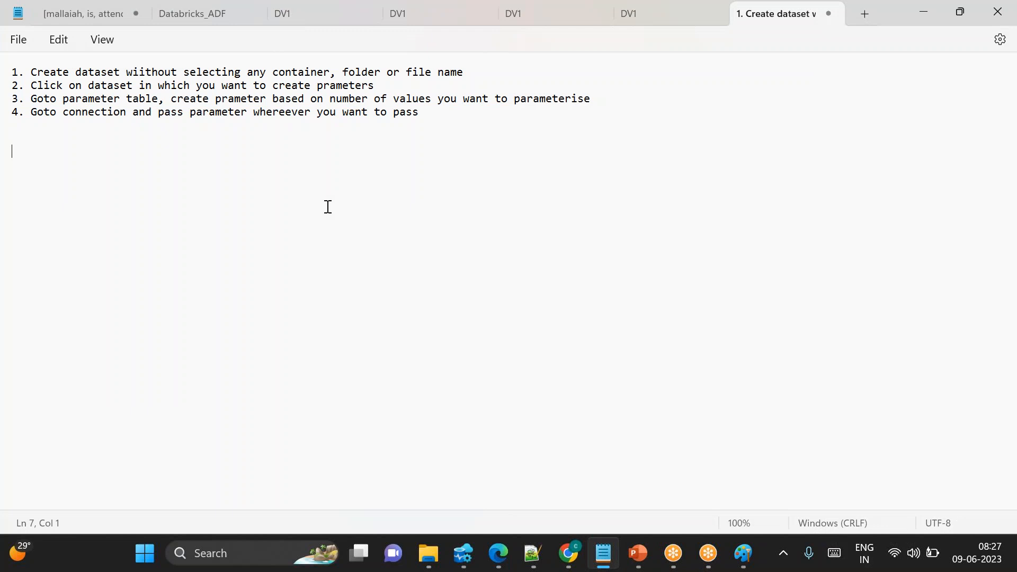
key(alt+Tab)
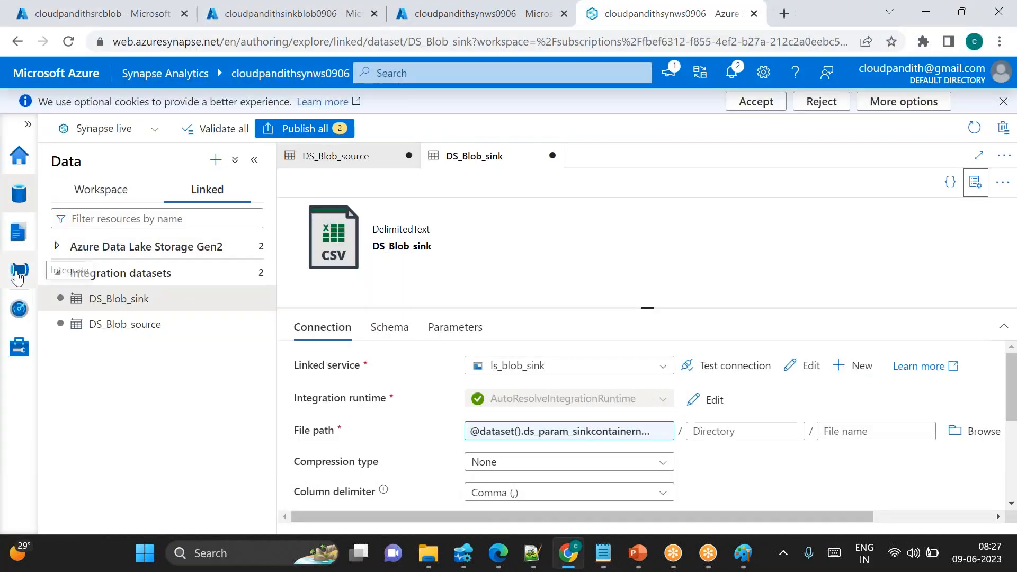
click(18, 271)
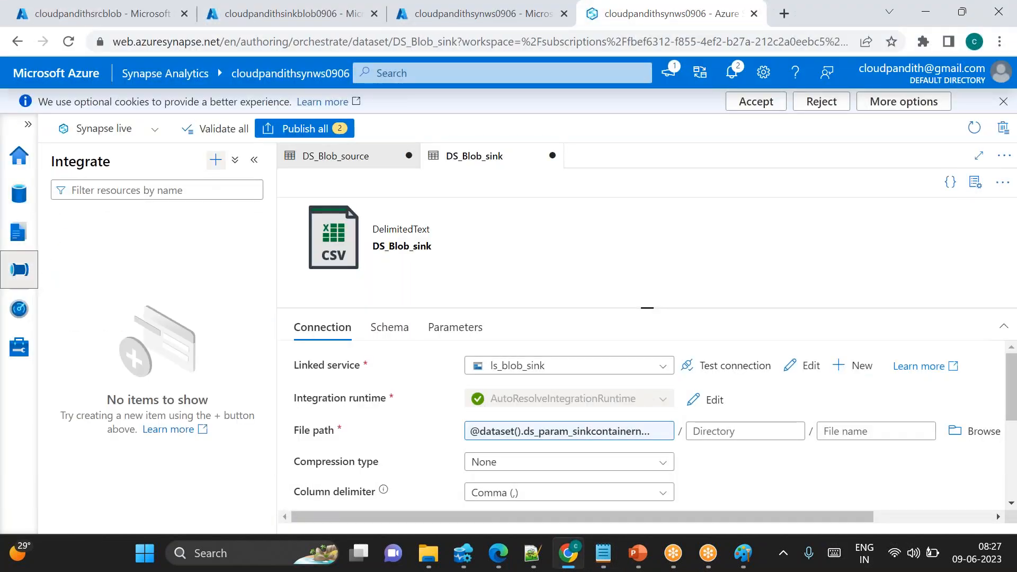
click(215, 160)
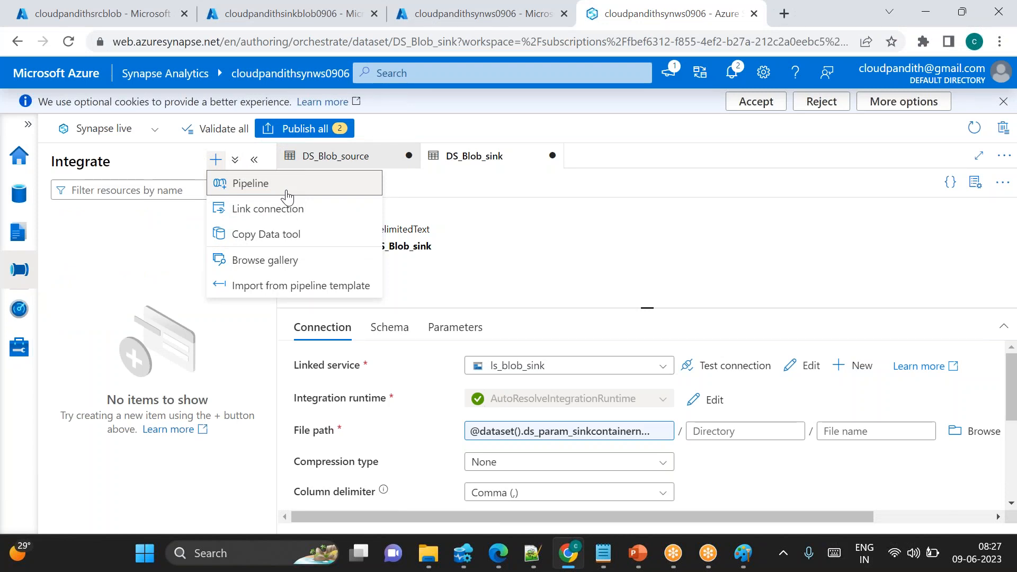
click(259, 184)
Search the activities for copy and add a Copy data activity to the pipeline canvas
click(355, 211)
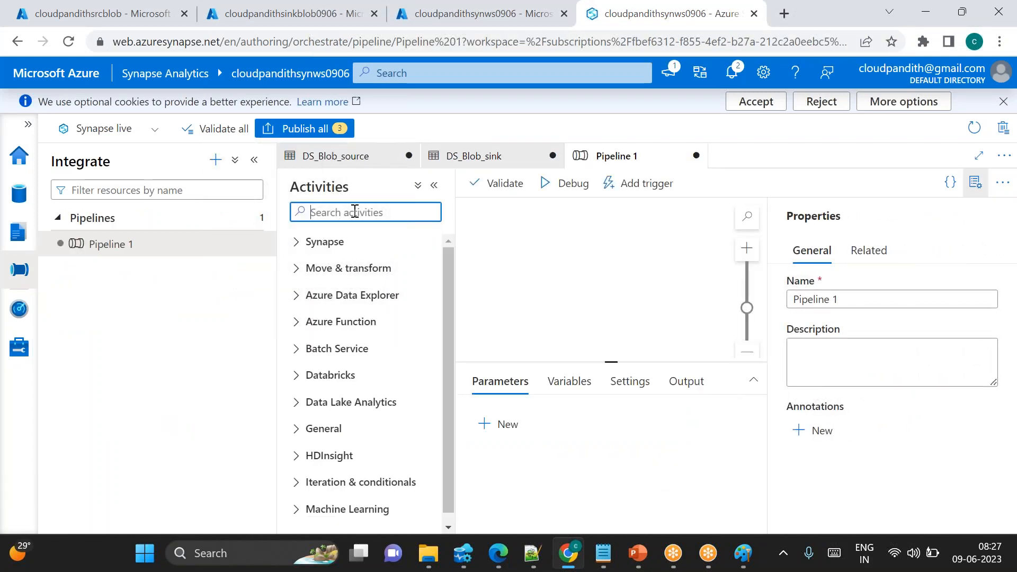
text(cop)
drag(356, 270, 644, 278)
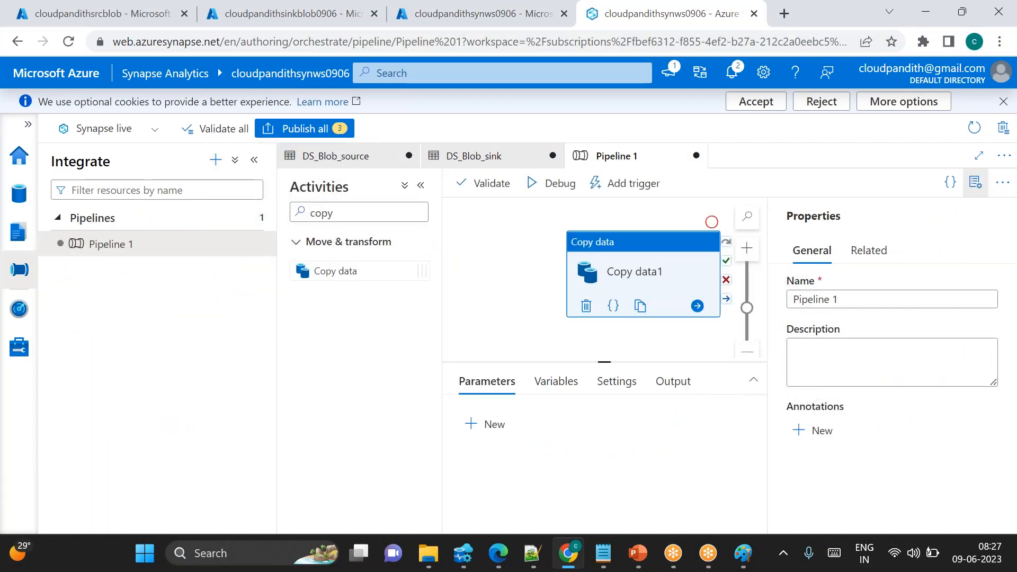
click(976, 182)
Set the Copy data activity's source dataset to DS_Blob_source
click(533, 382)
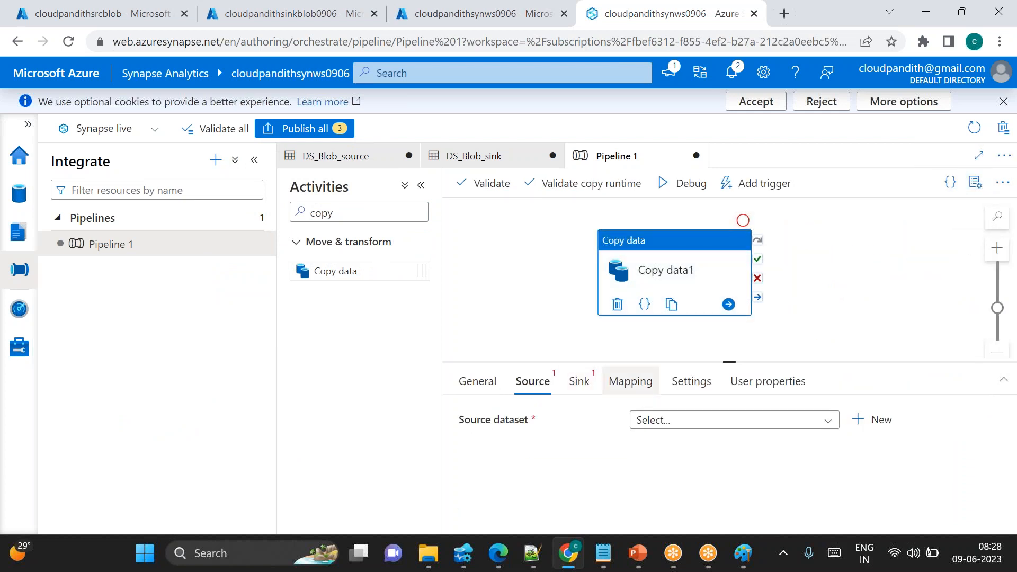
drag(726, 362, 726, 335)
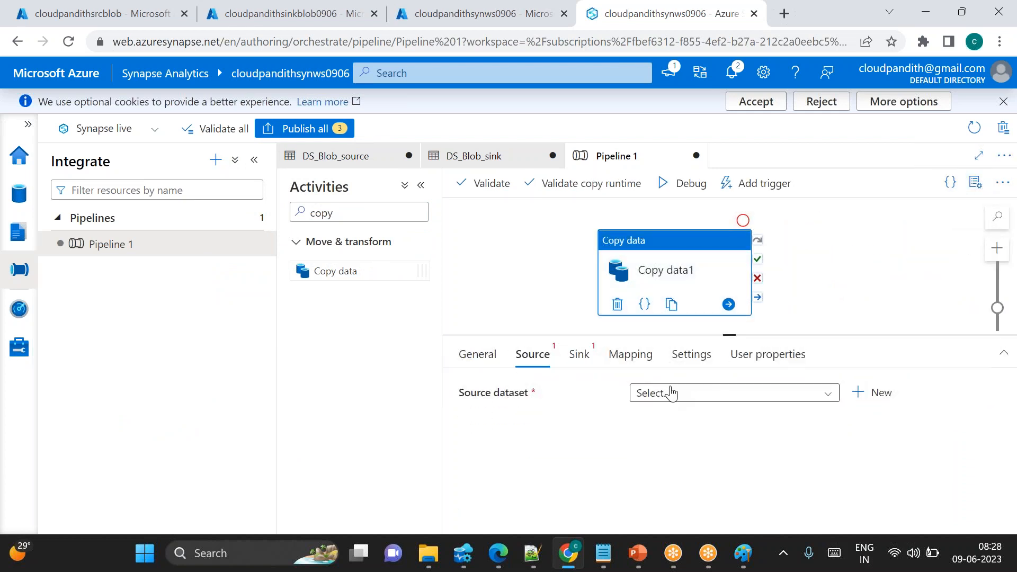
click(644, 392)
click(674, 466)
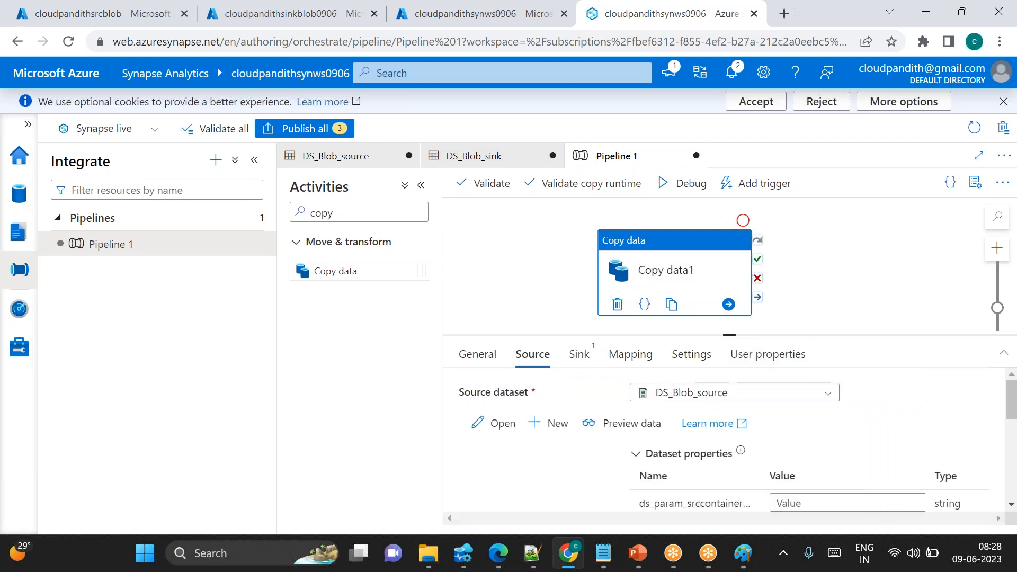
drag(708, 270, 707, 259)
drag(727, 335, 721, 314)
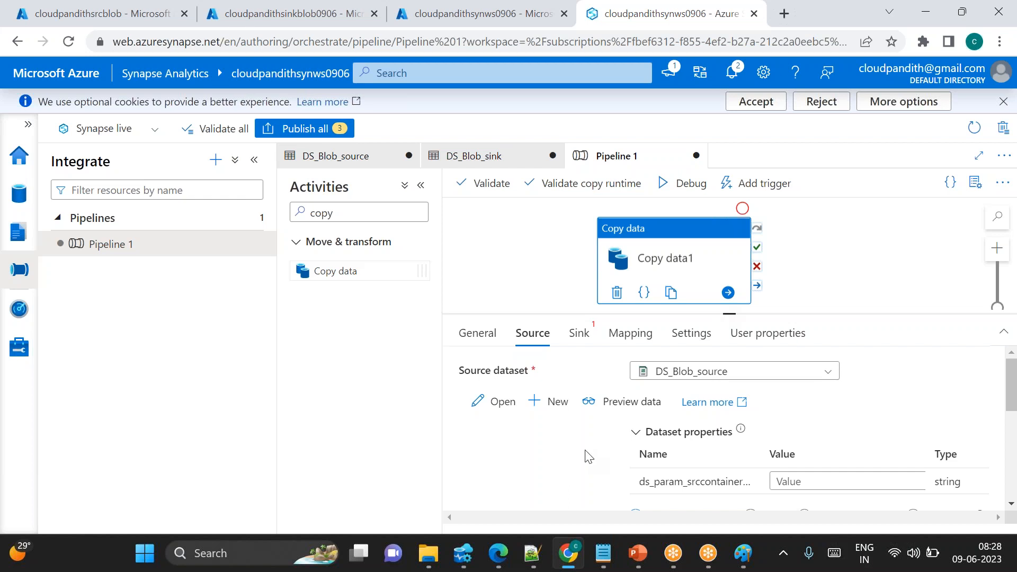
double_click(696, 482)
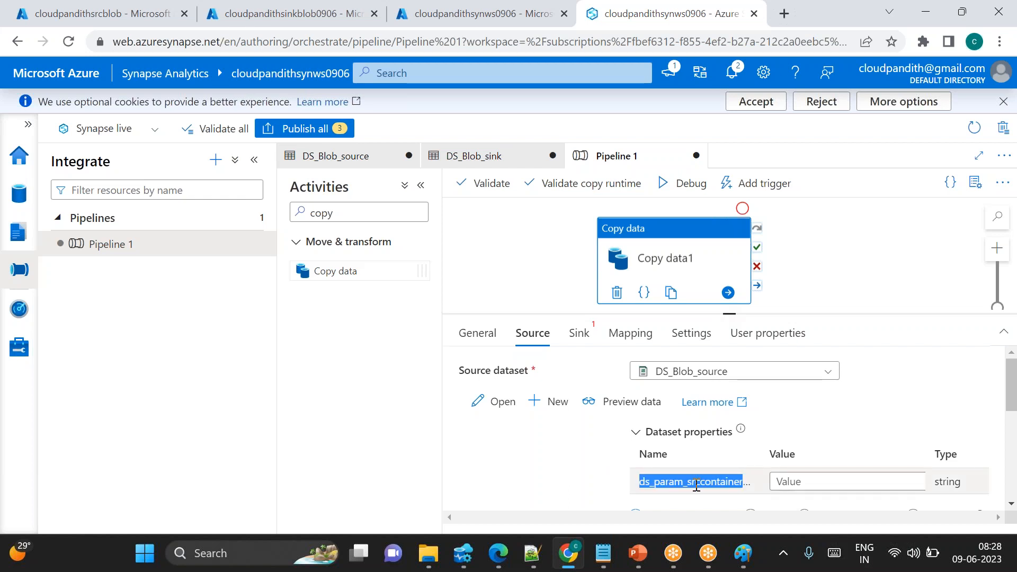
Set the source dataset's container parameter value to input1
click(782, 481)
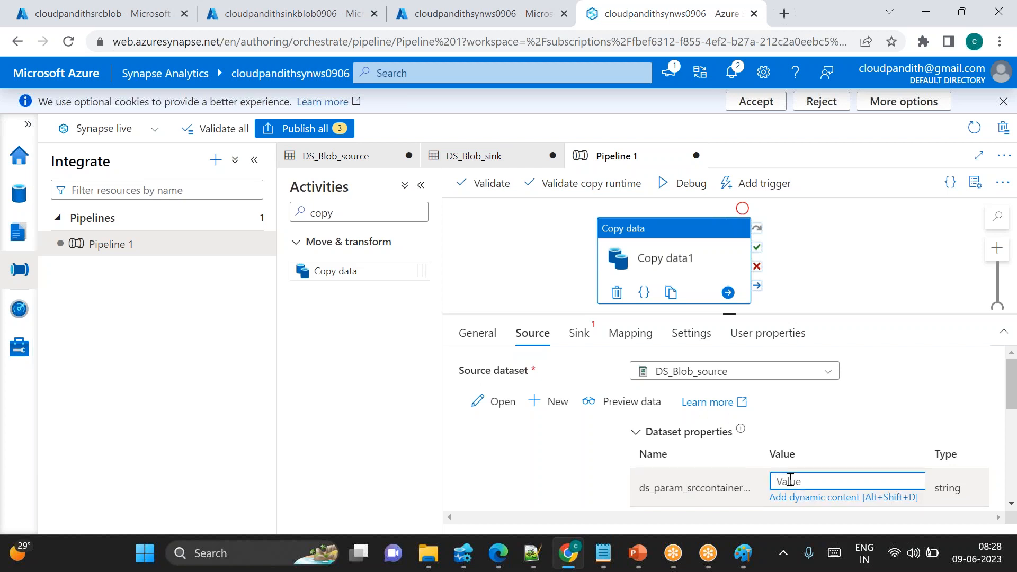
double_click(678, 488)
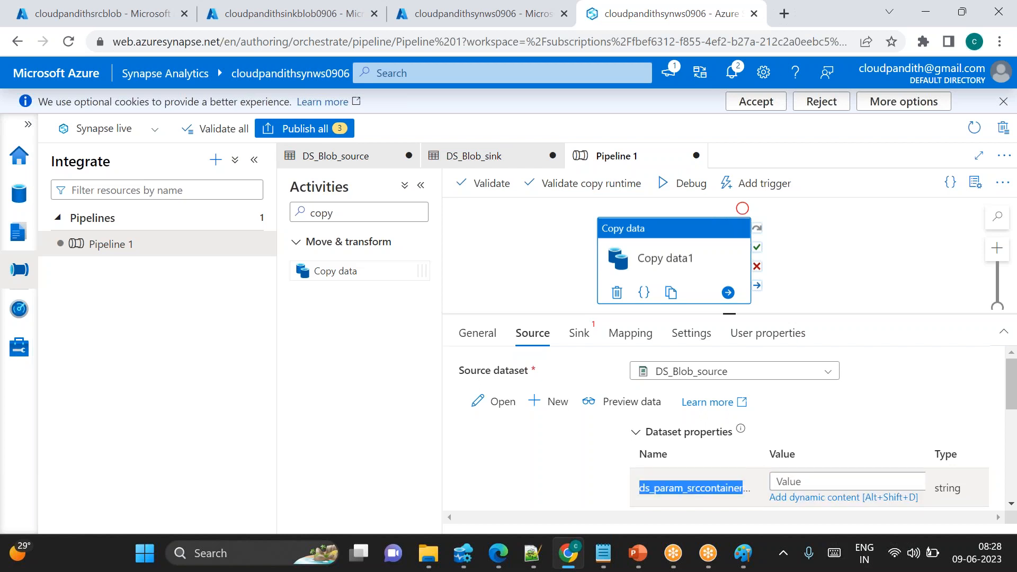
click(795, 481)
text(input)
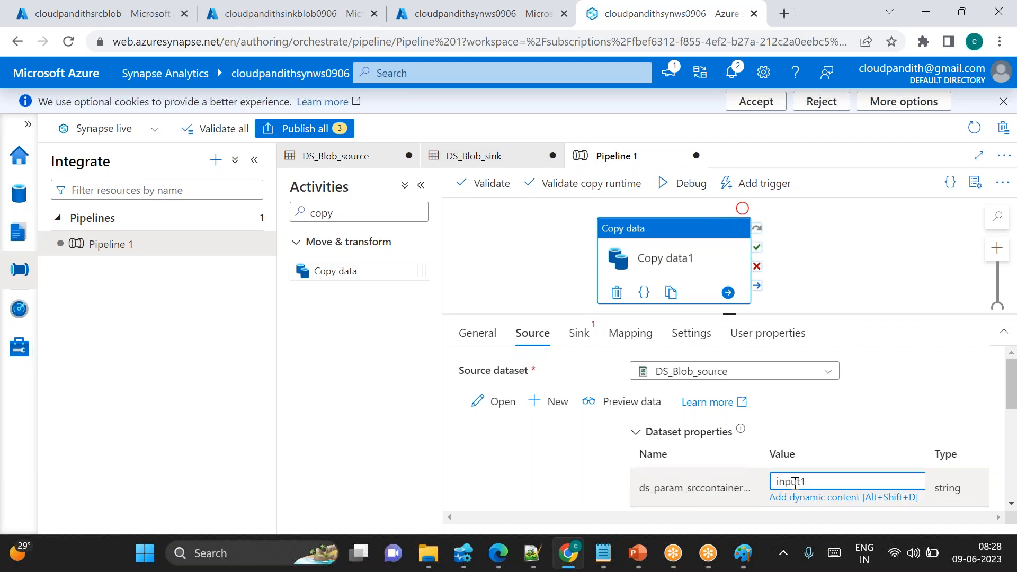
text(1)
scroll(795, 481, down, 1)
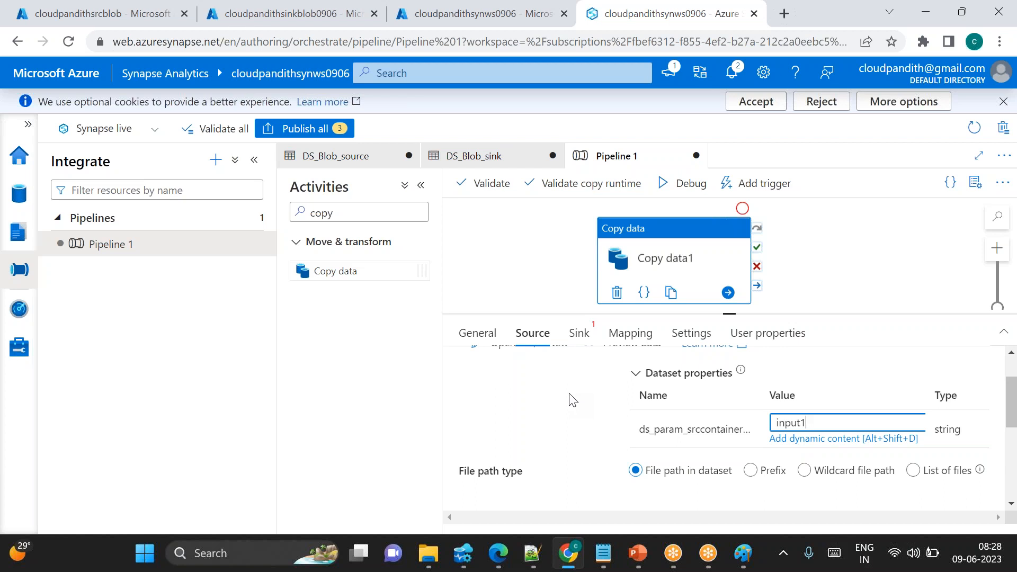
Review the source dataset, then switch the Copy data source's file path type to Wildcard file path
click(351, 156)
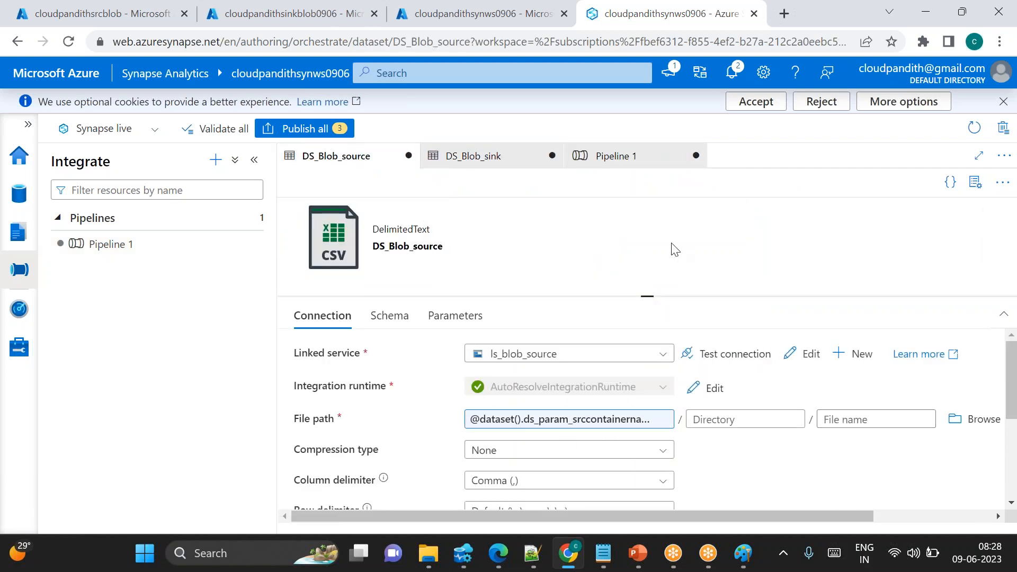
click(622, 160)
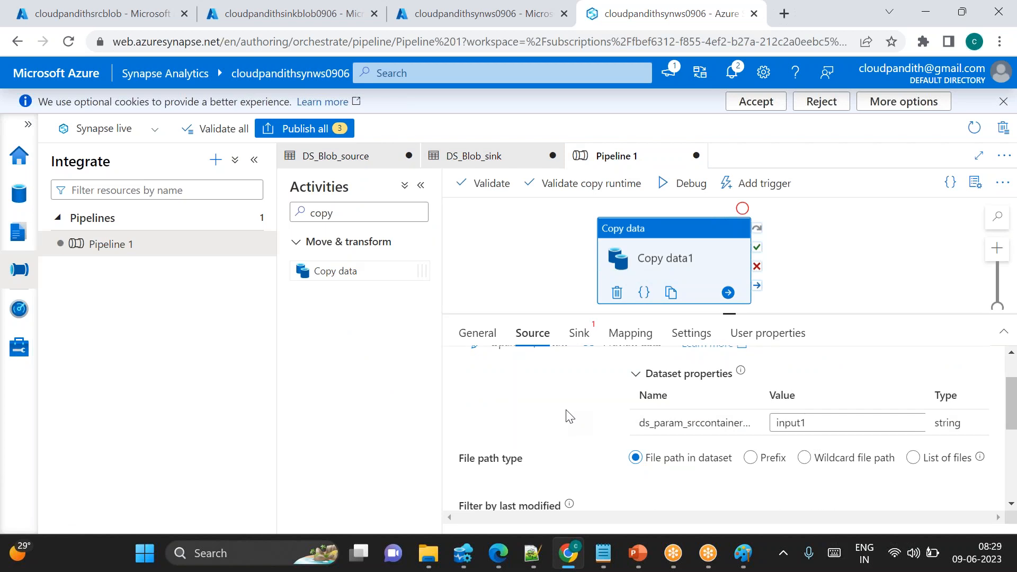
scroll(568, 417, down, 1)
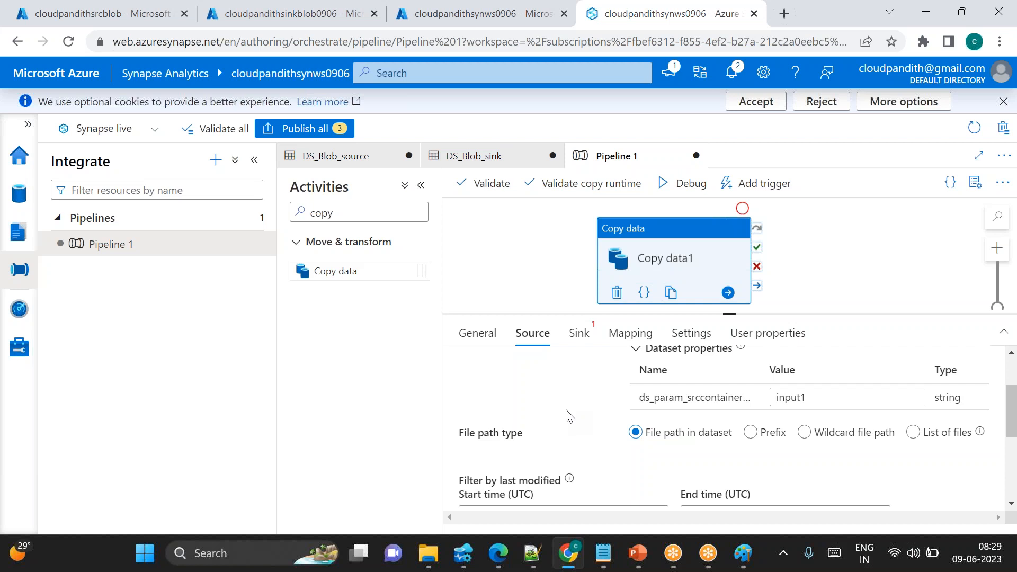
click(805, 433)
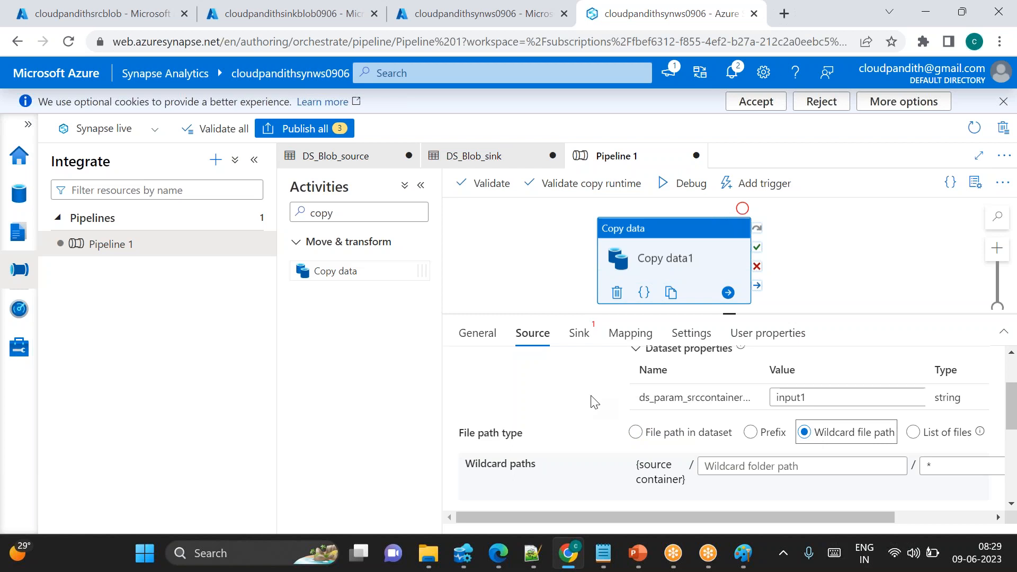
click(935, 471)
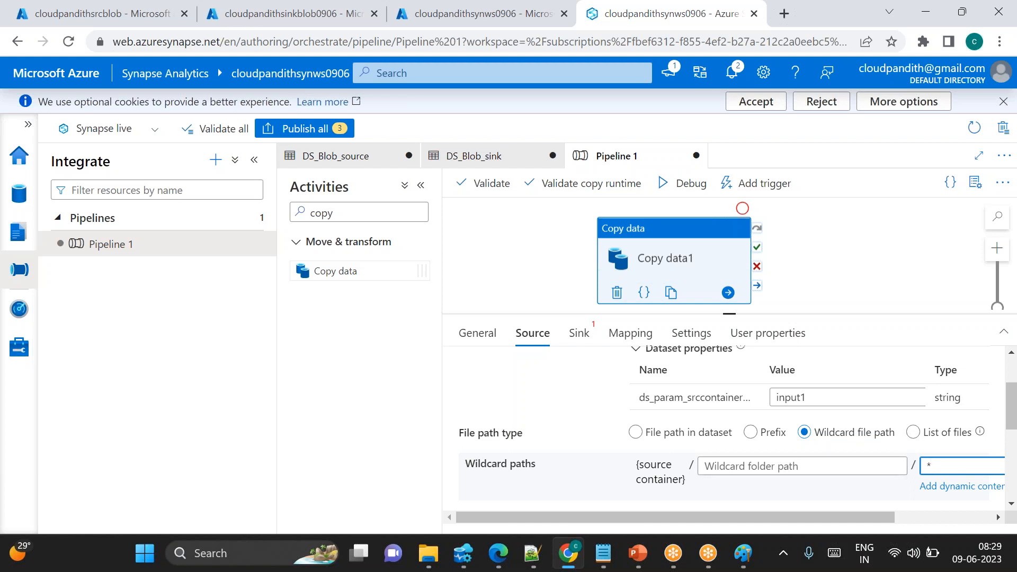
Set the sink dataset to DS_Blob_sink and its container parameter value to output1
click(580, 333)
click(699, 371)
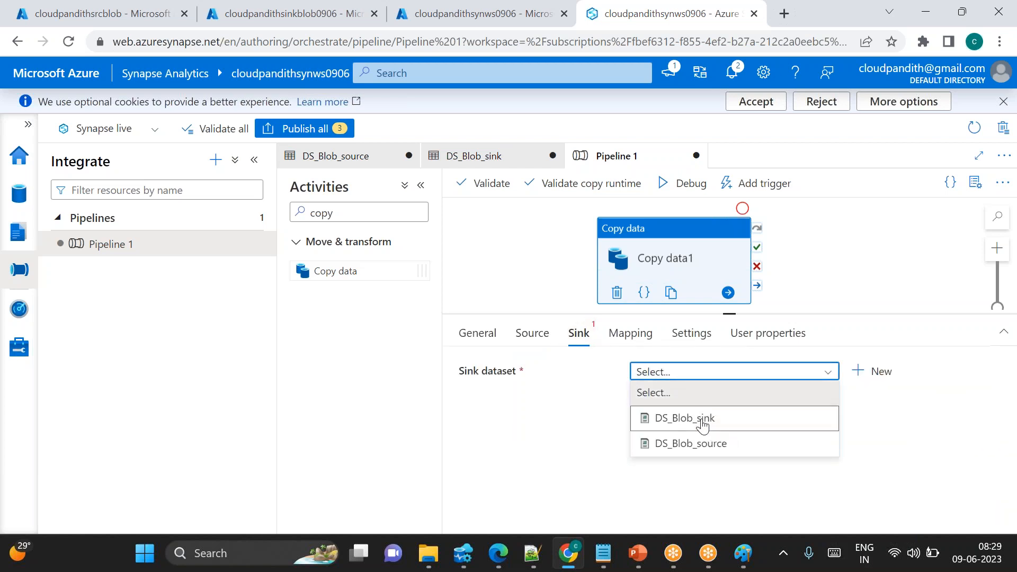
click(703, 424)
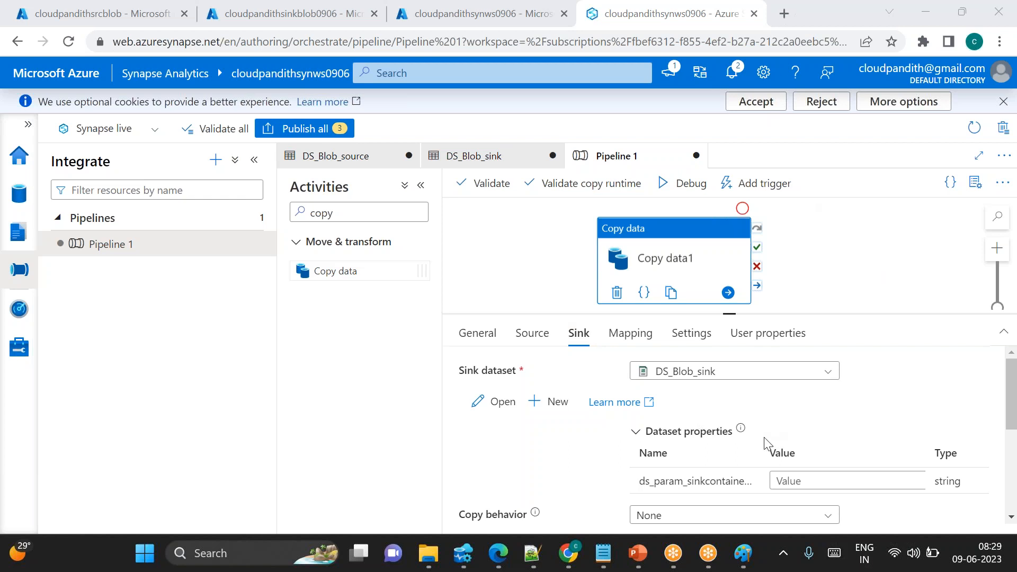
click(532, 333)
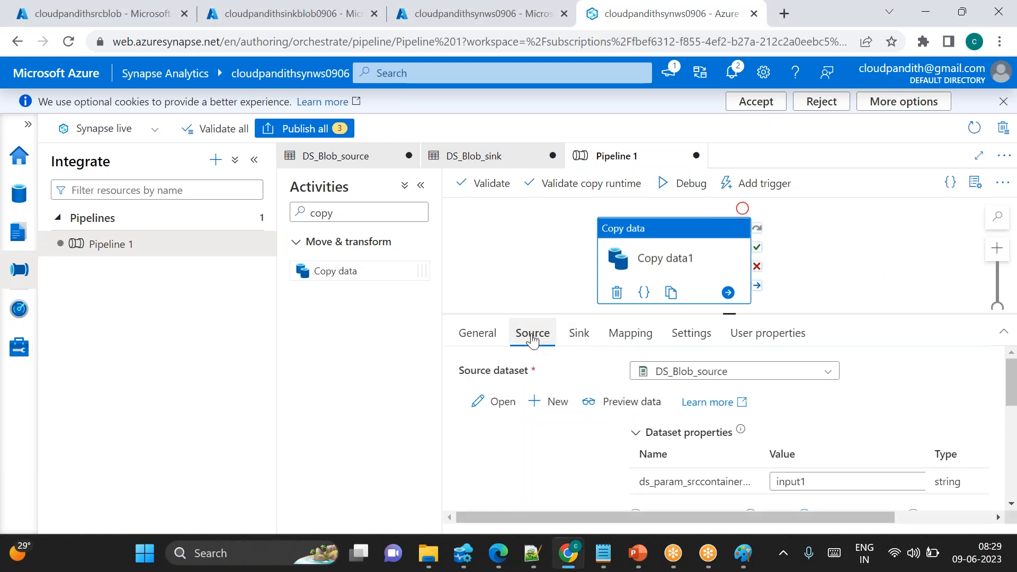
click(579, 334)
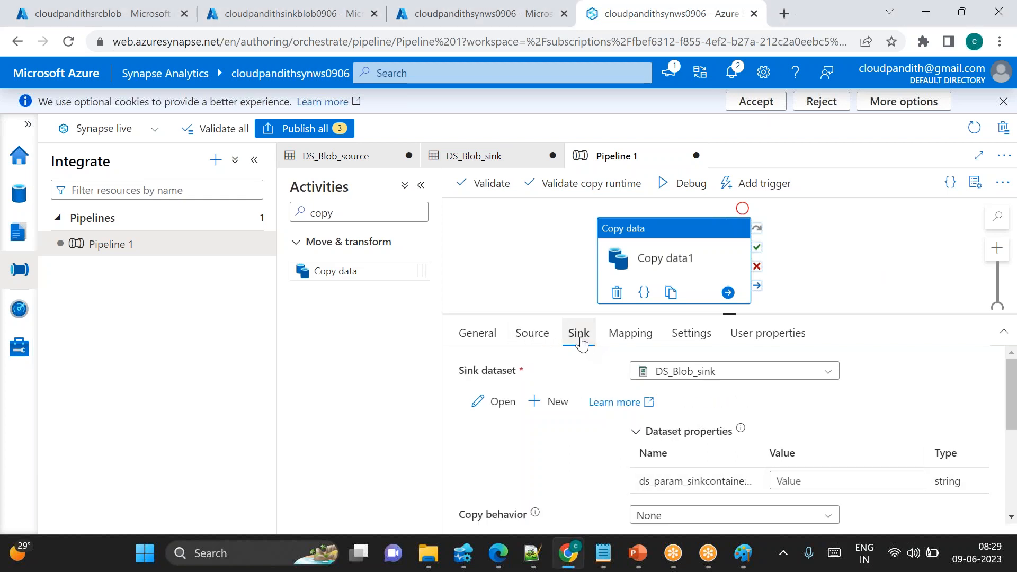
click(795, 480)
text(output1)
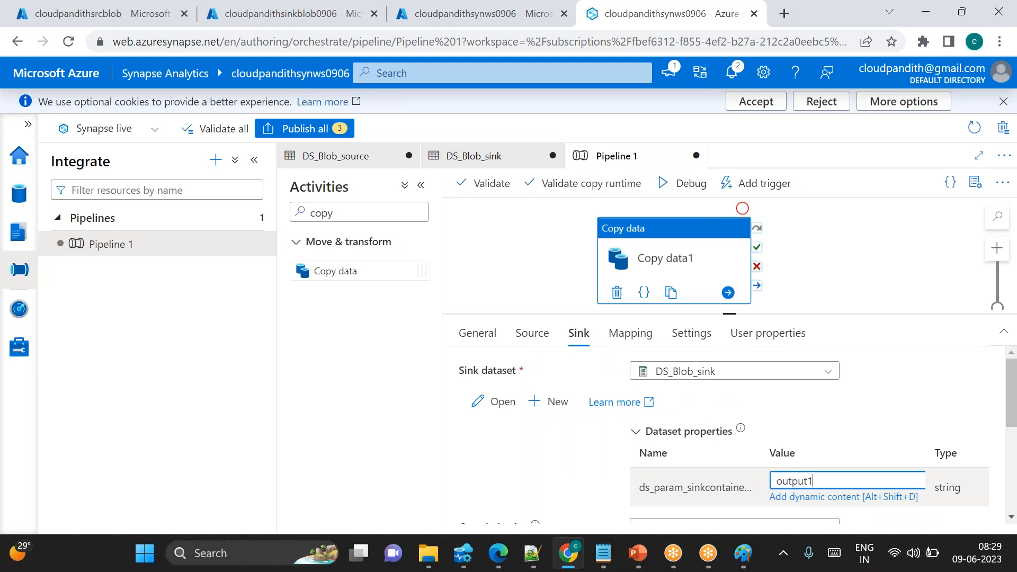
Debug the pipeline and refresh the run output until the Copy data activity finishes
click(692, 191)
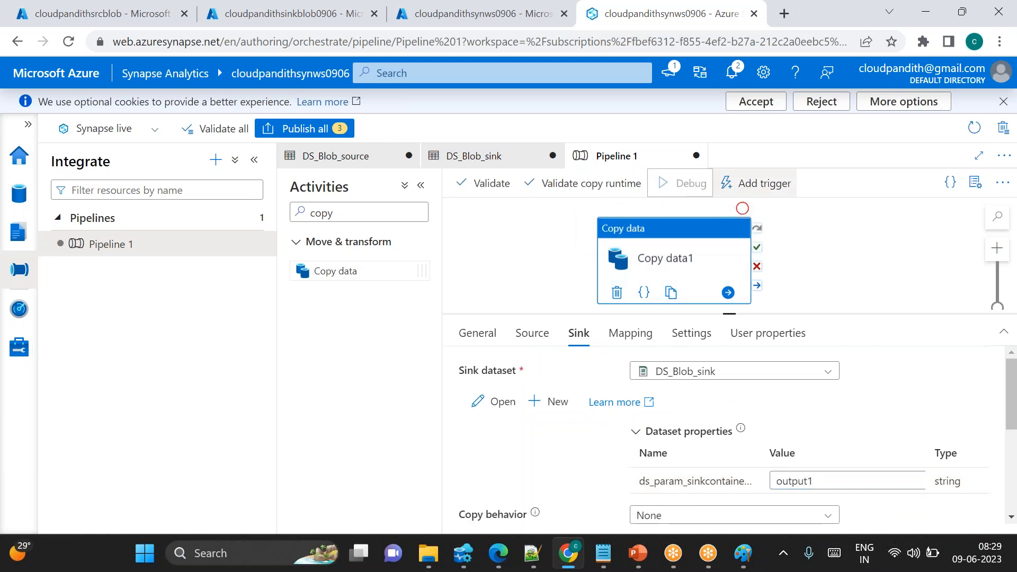
click(868, 254)
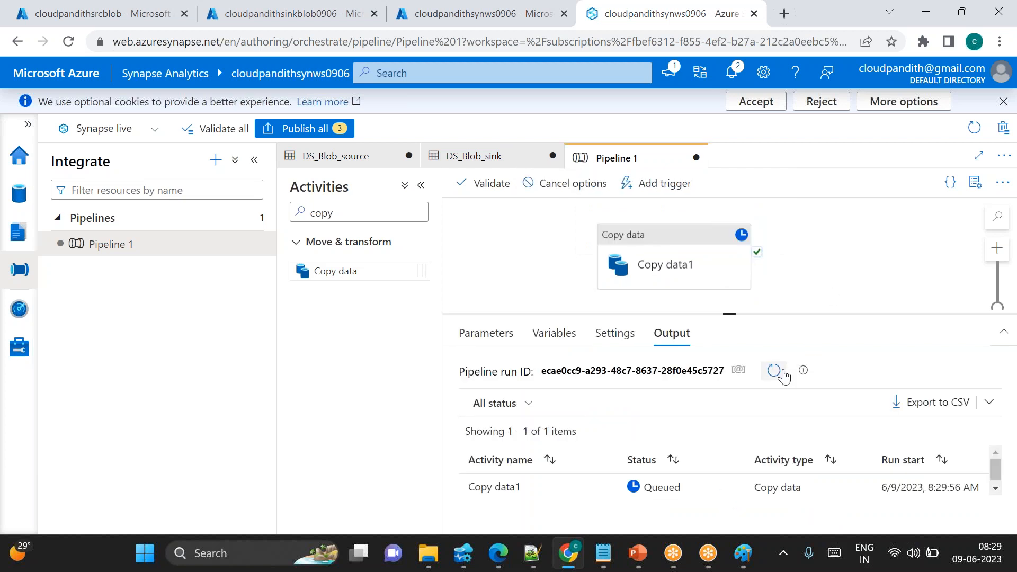
click(783, 372)
click(775, 371)
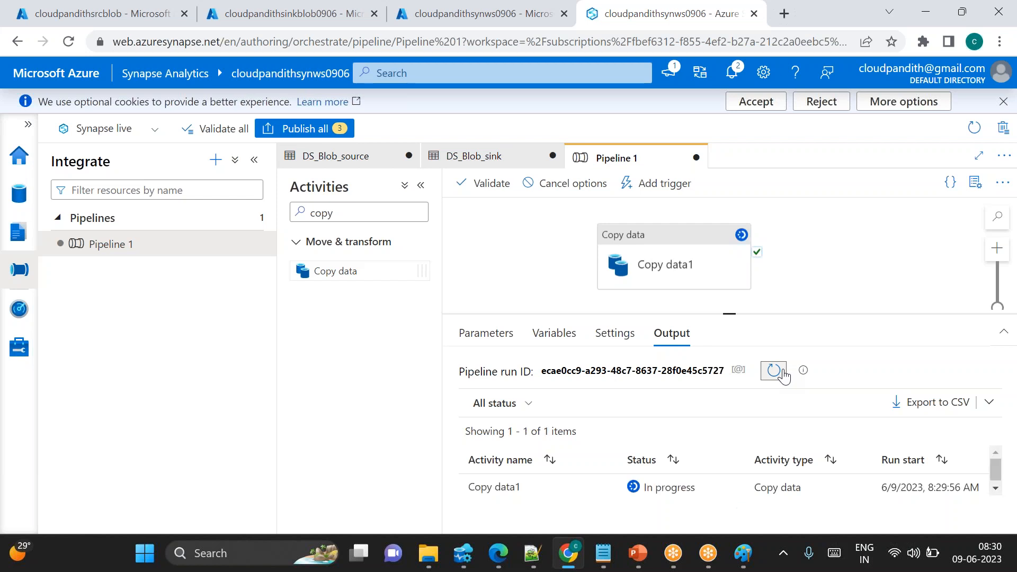
click(775, 371)
click(781, 372)
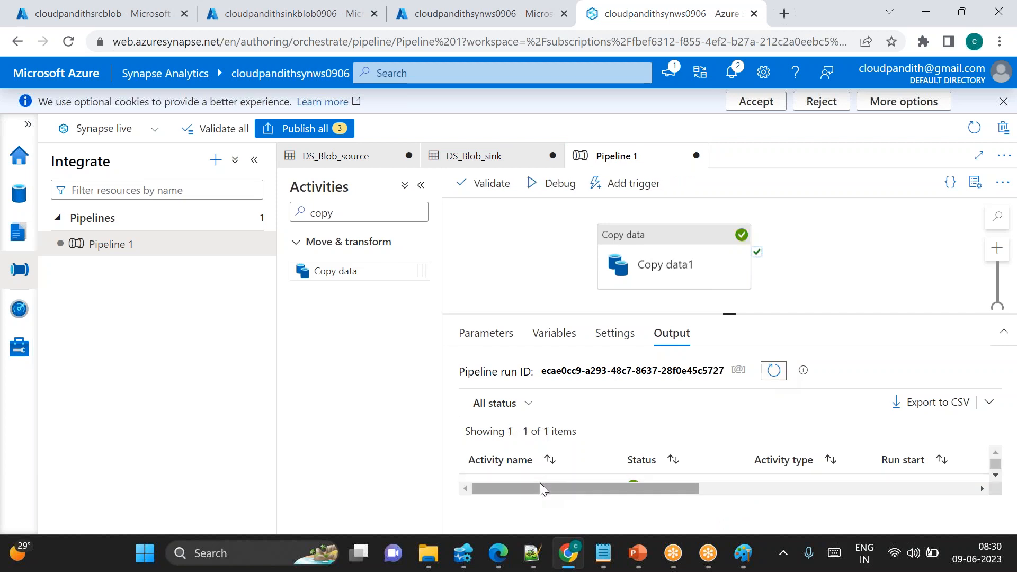
Open the Copy data1 run details to review the files and data read and written
scroll(589, 465, right, 1)
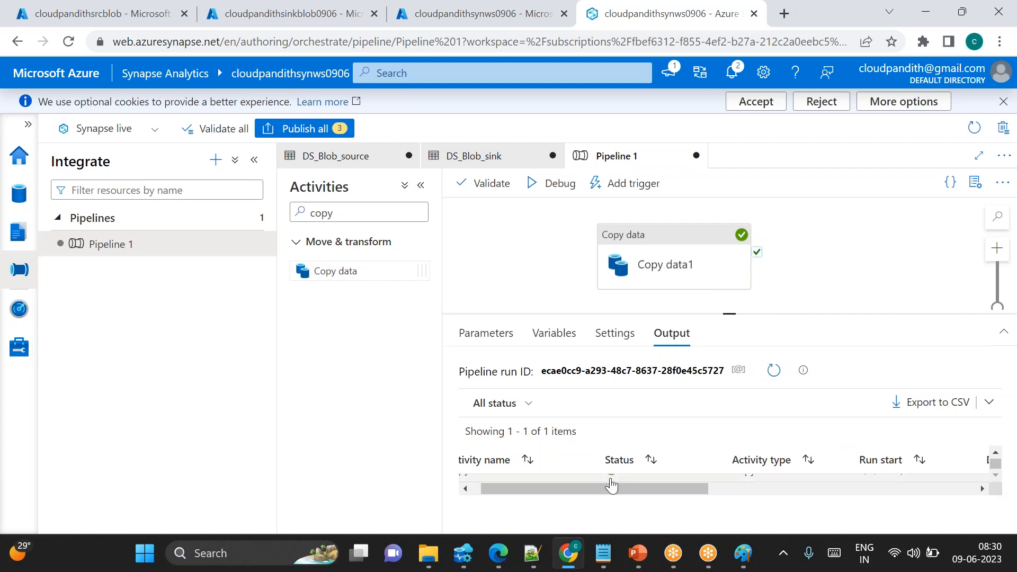
scroll(603, 479, left, 1)
scroll(571, 482, up, 1)
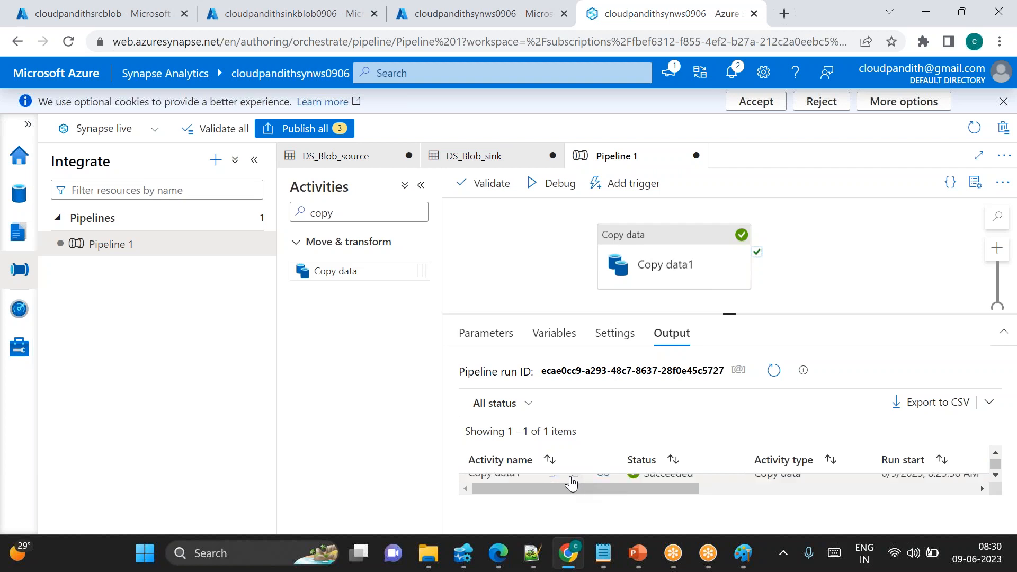
scroll(571, 483, down, 1)
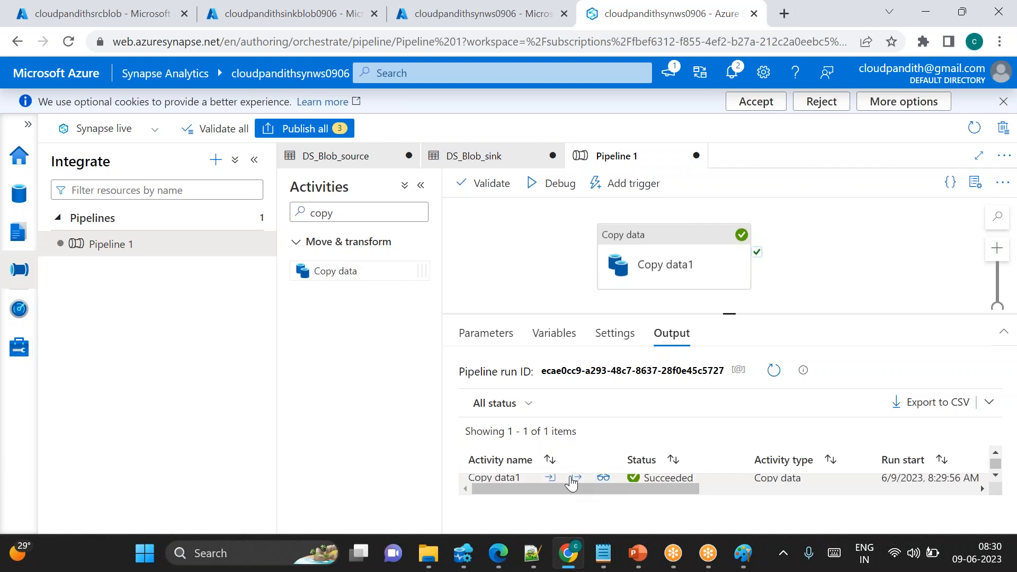
click(604, 479)
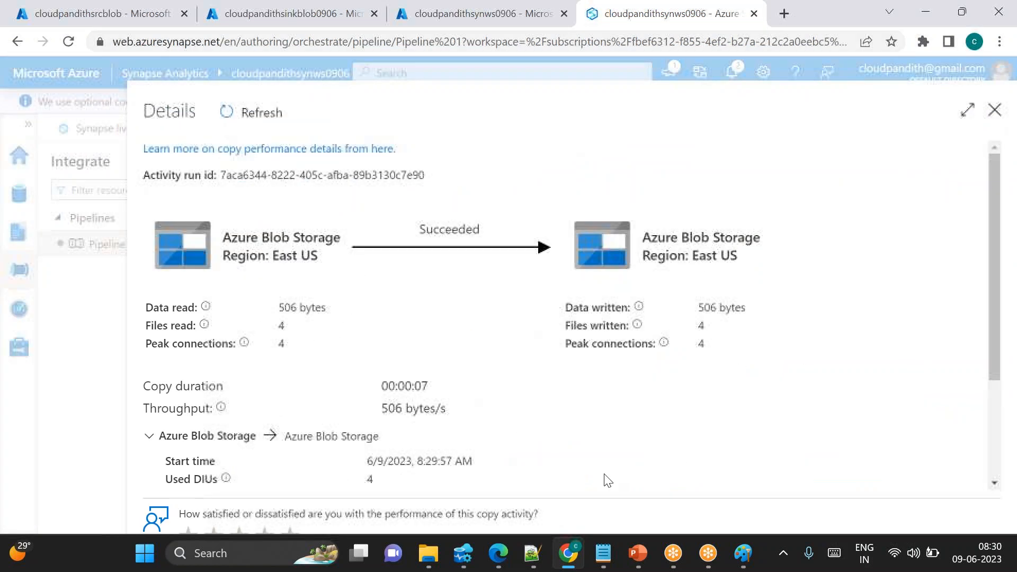
drag(297, 328, 277, 325)
click(293, 333)
drag(716, 329, 697, 325)
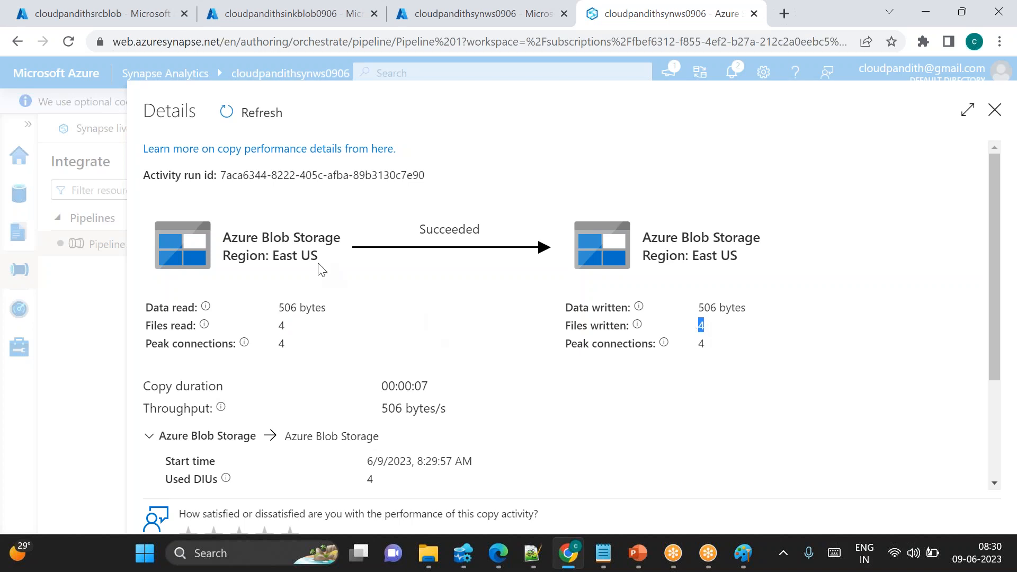
Inspect the input1 source container and the output1 and output2 sink containers in the storage accounts
click(101, 14)
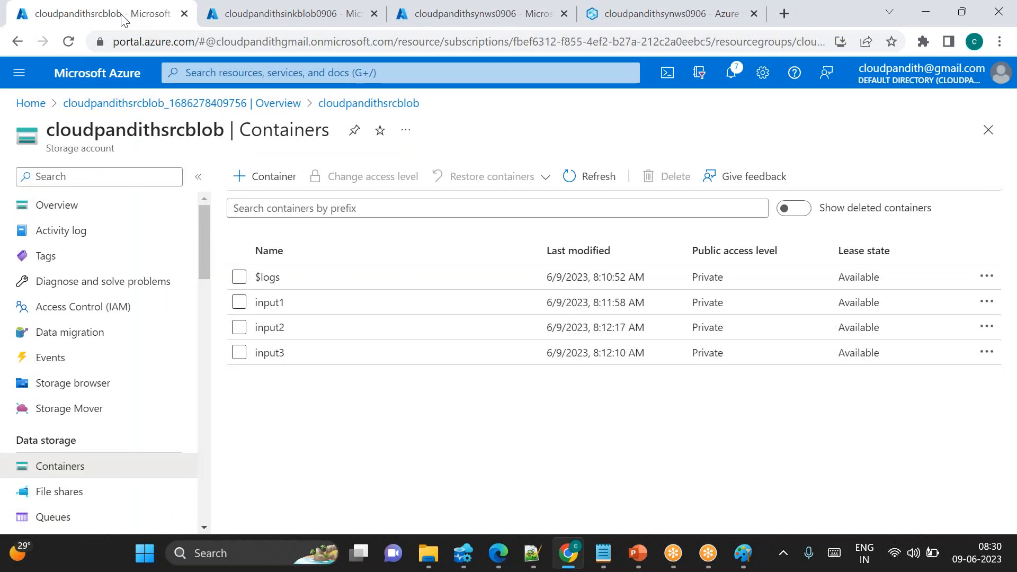
click(325, 314)
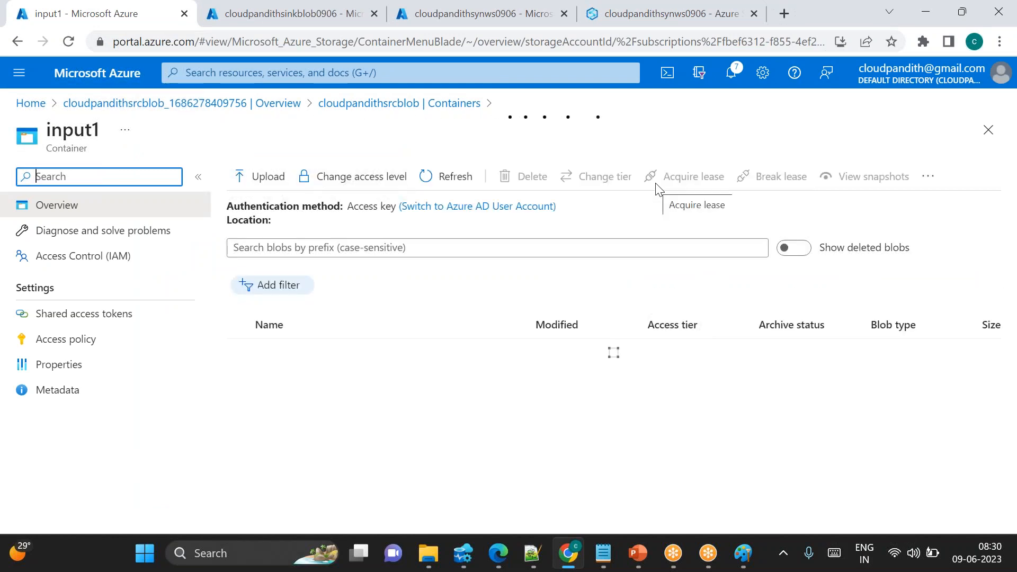
click(274, 12)
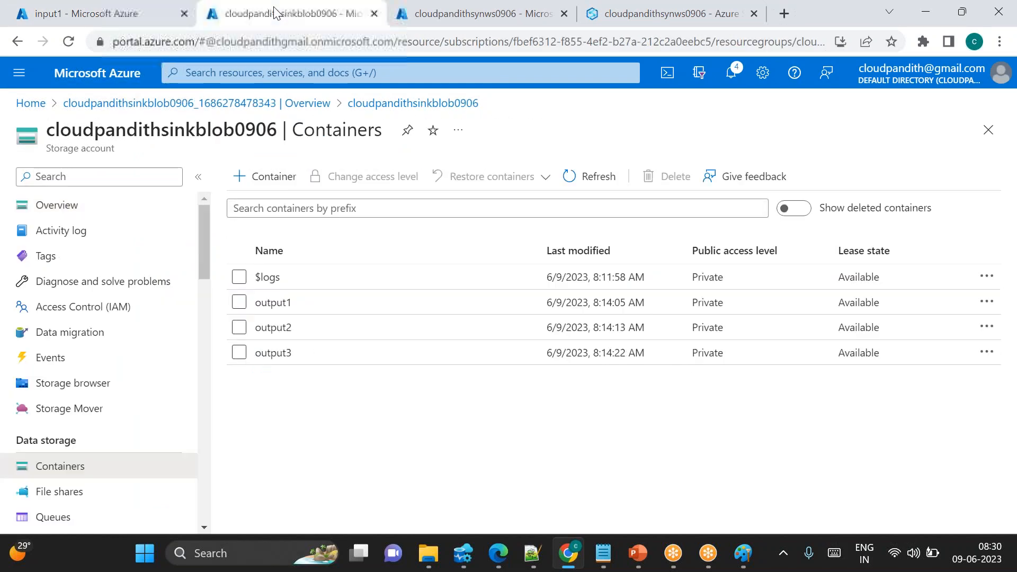
click(325, 309)
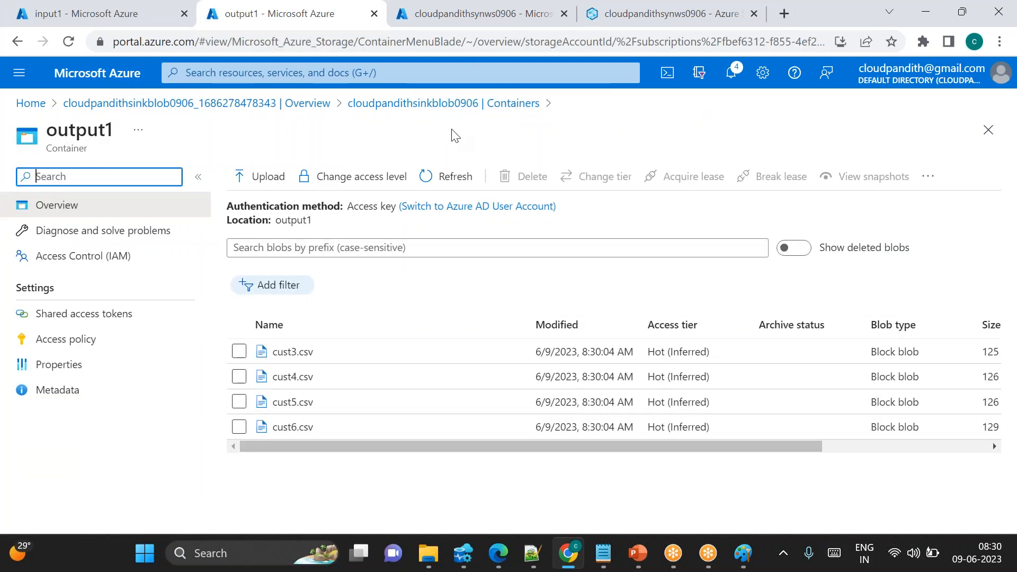
click(471, 106)
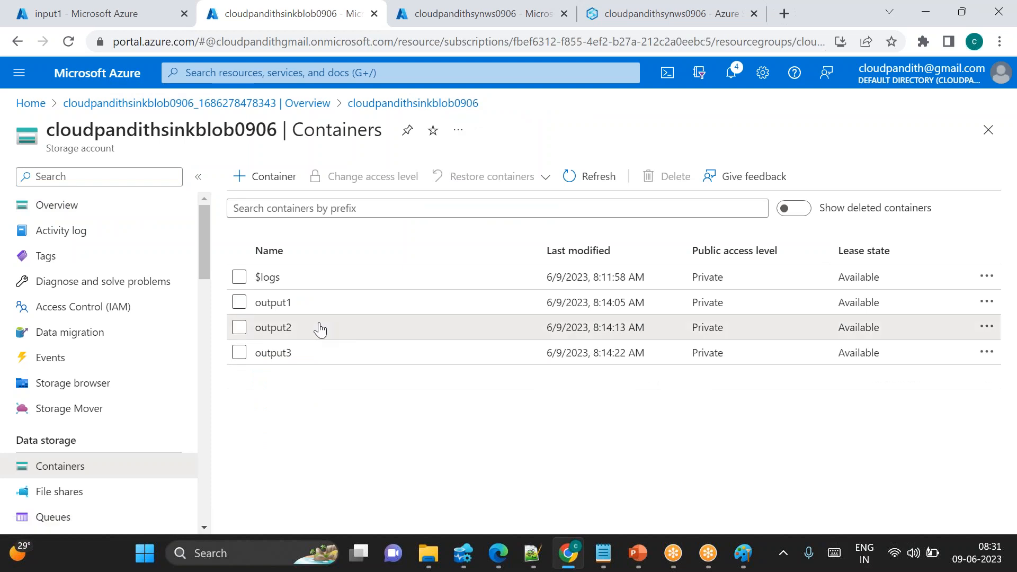
click(318, 326)
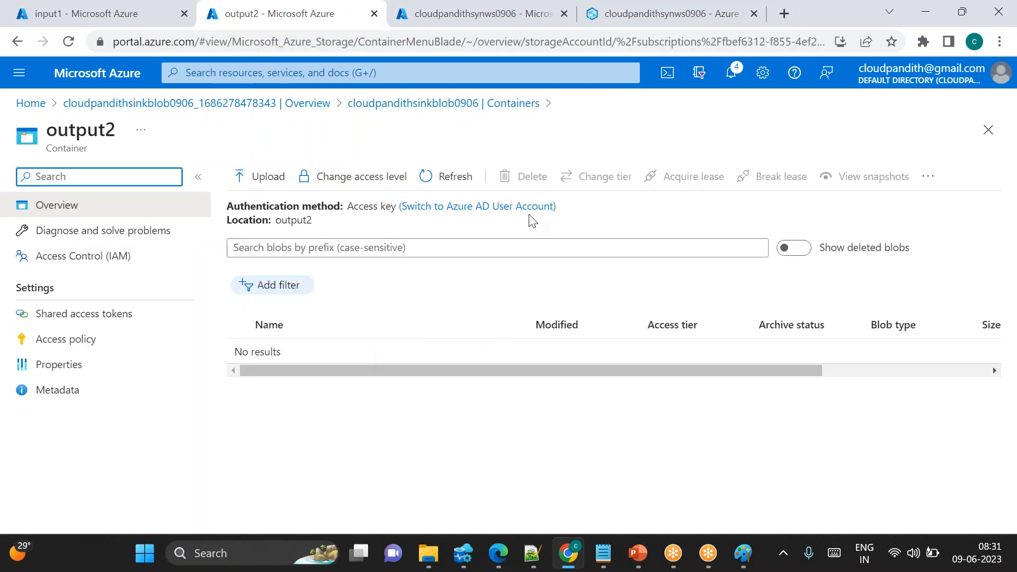
Close the run details and change the source and sink container parameter values to input2 and output2
click(604, 24)
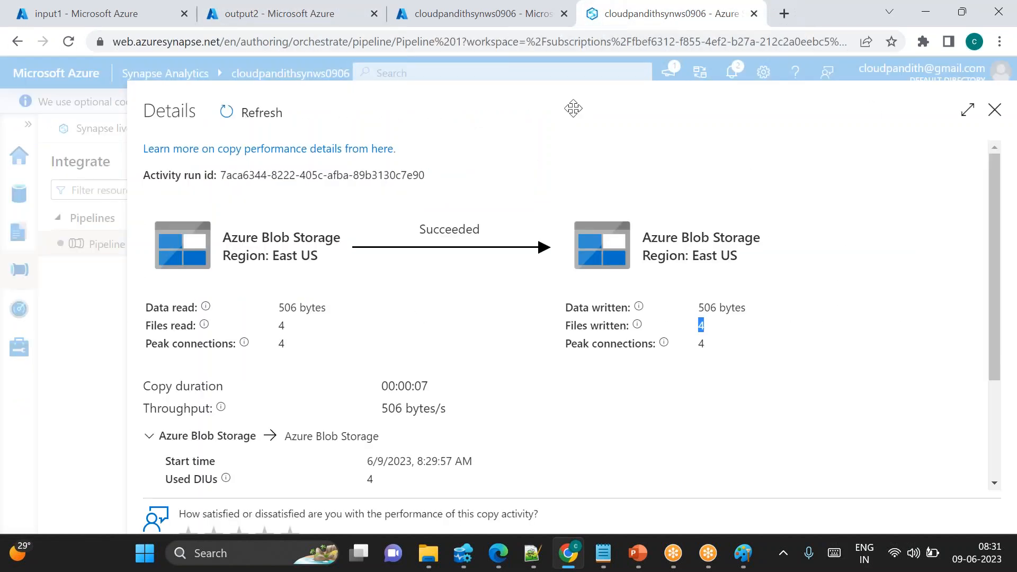
click(998, 111)
click(649, 261)
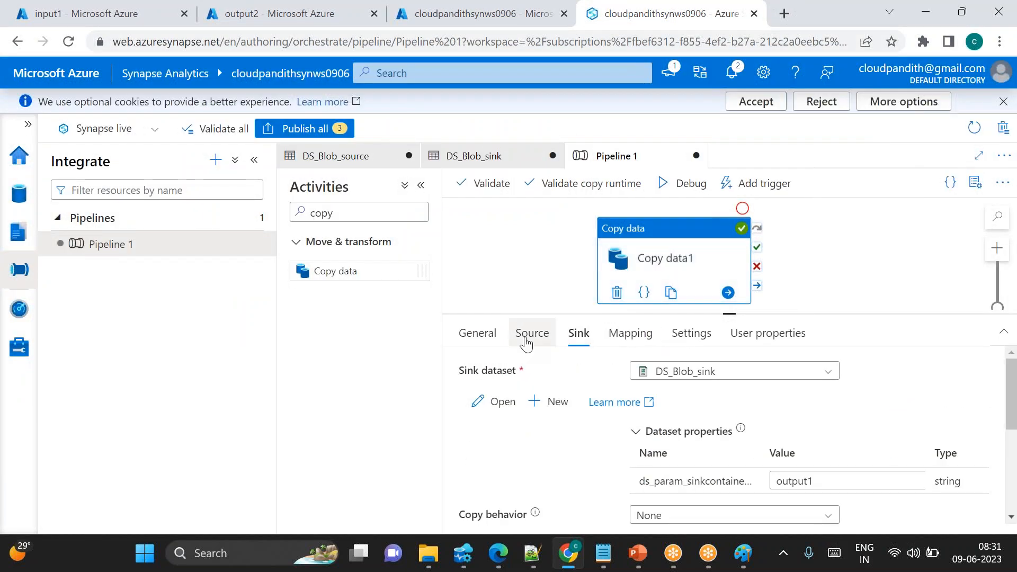
click(527, 335)
click(820, 484)
text(2)
click(579, 332)
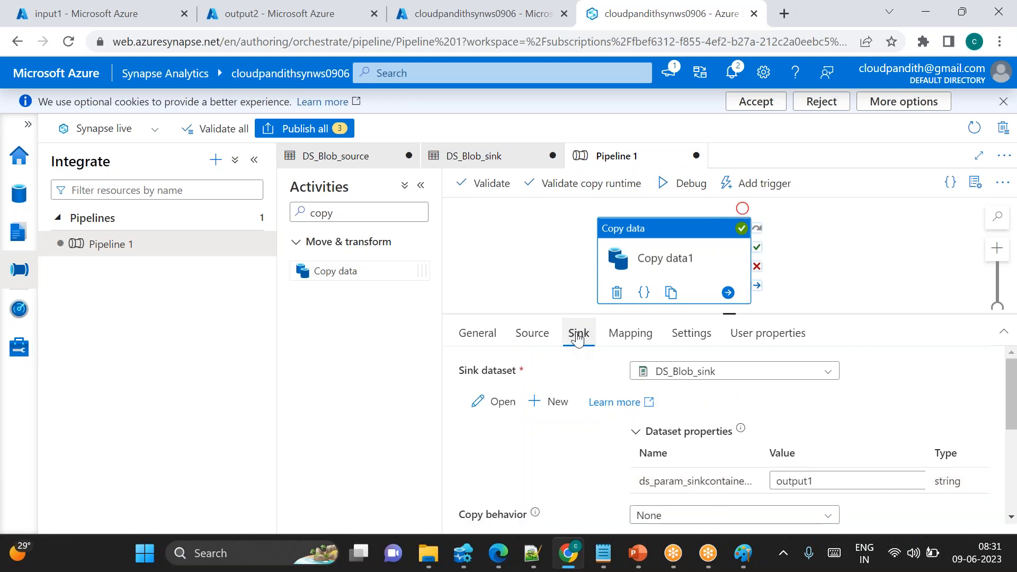
click(840, 478)
text(2)
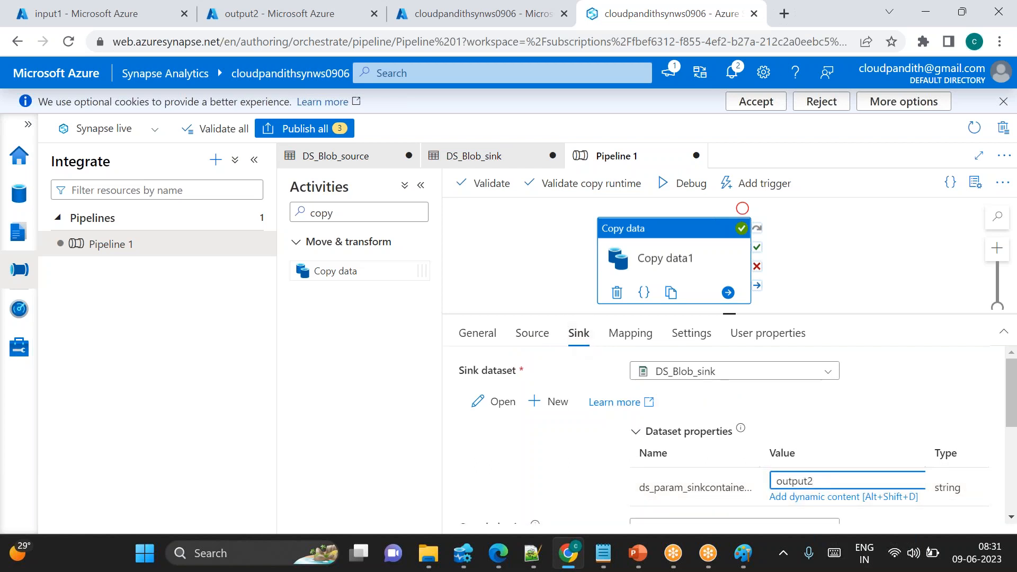
Debug the pipeline again and refresh the run output until the copy completes
click(686, 183)
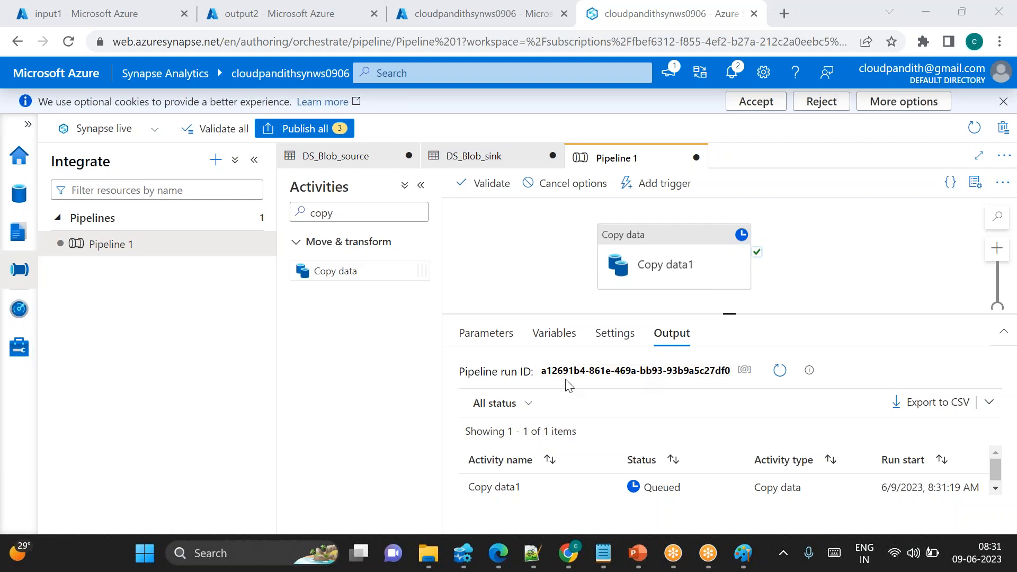
click(793, 378)
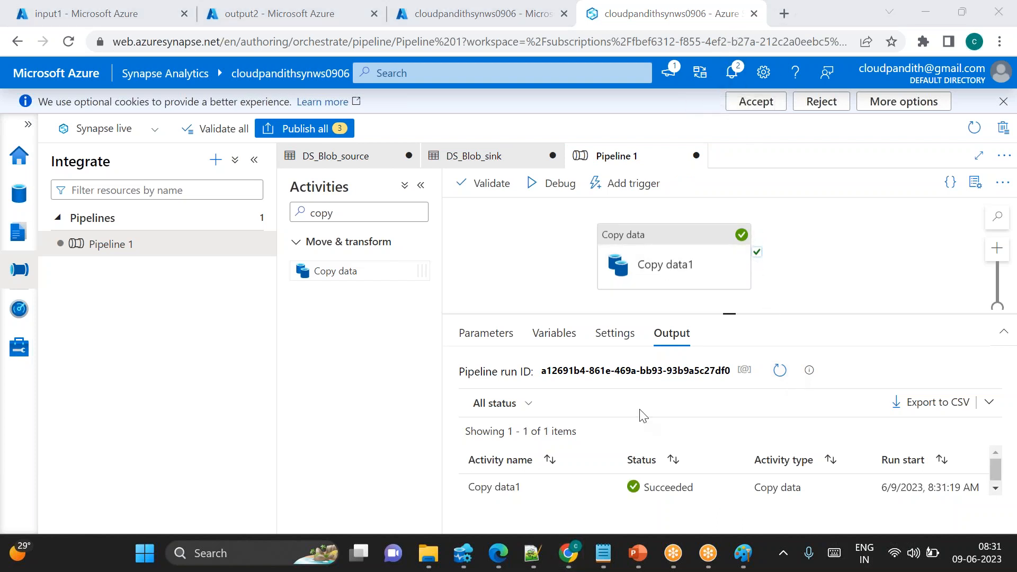
Open the Copy data1 run details to review the data and files read and written, then close them
scroll(607, 471, down, 1)
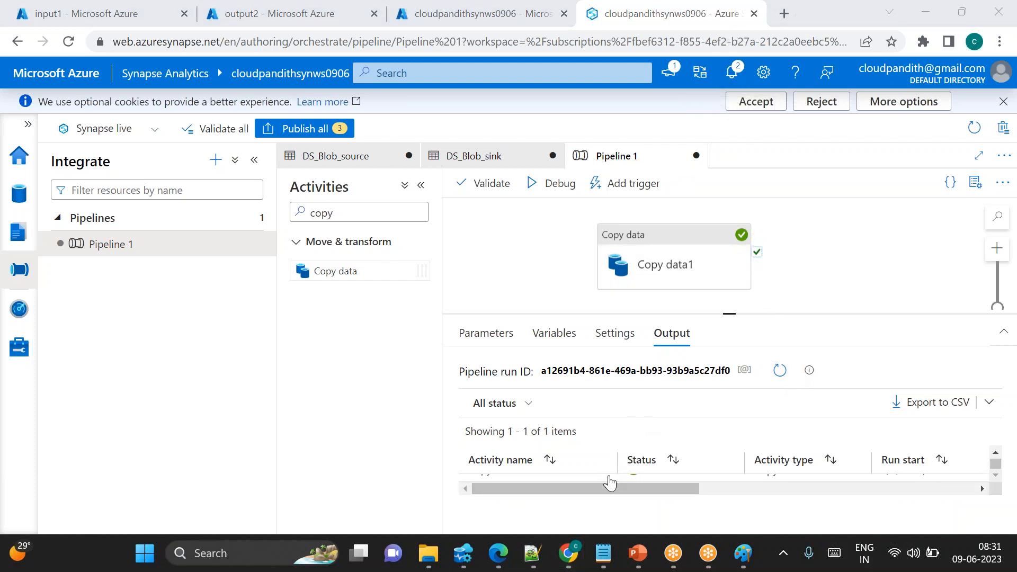
scroll(609, 480, up, 1)
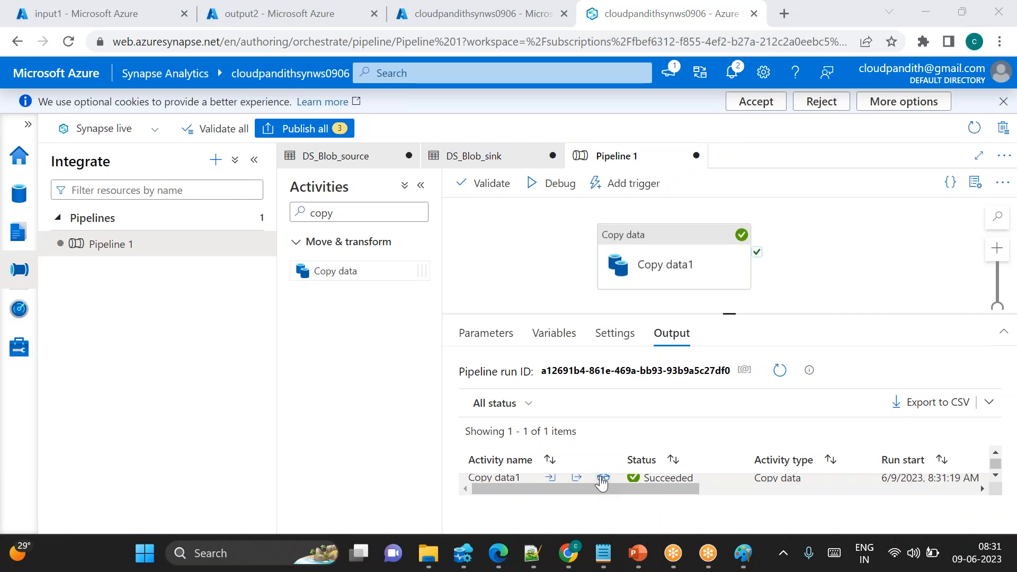
click(604, 478)
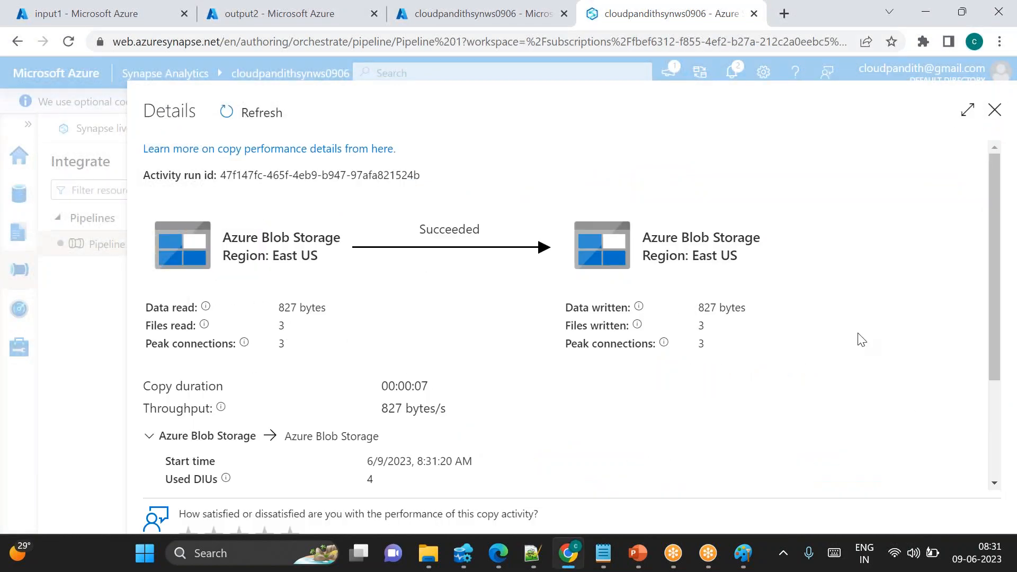
click(993, 111)
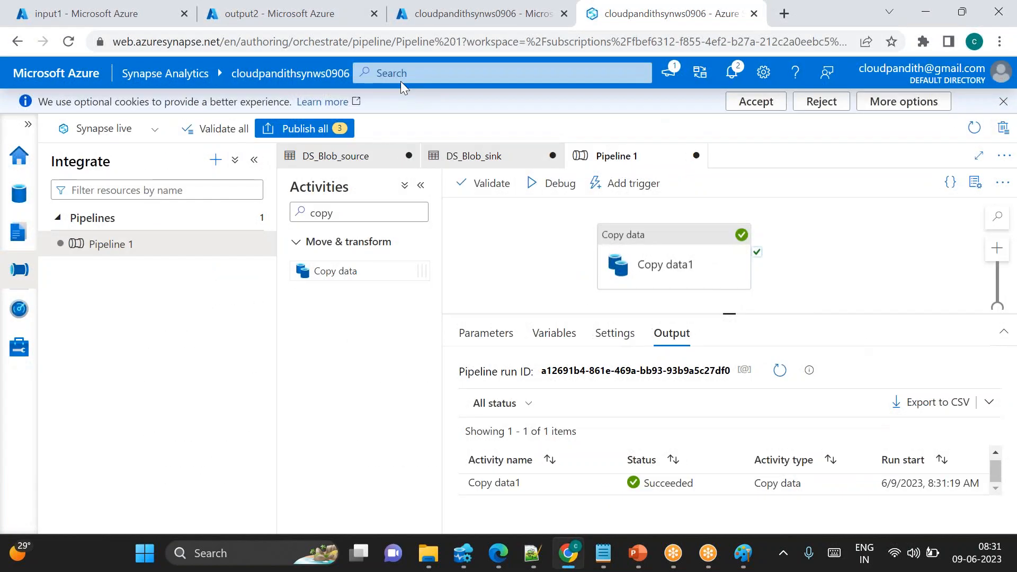
Inspect the output2, input1, input2 and output3 containers in the source and sink storage accounts
click(278, 13)
click(456, 181)
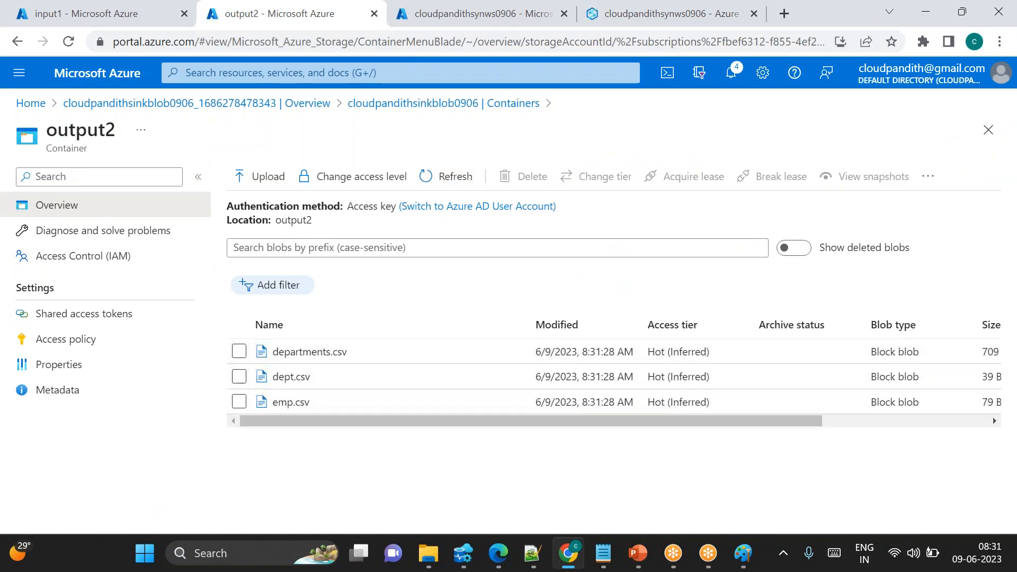
click(106, 12)
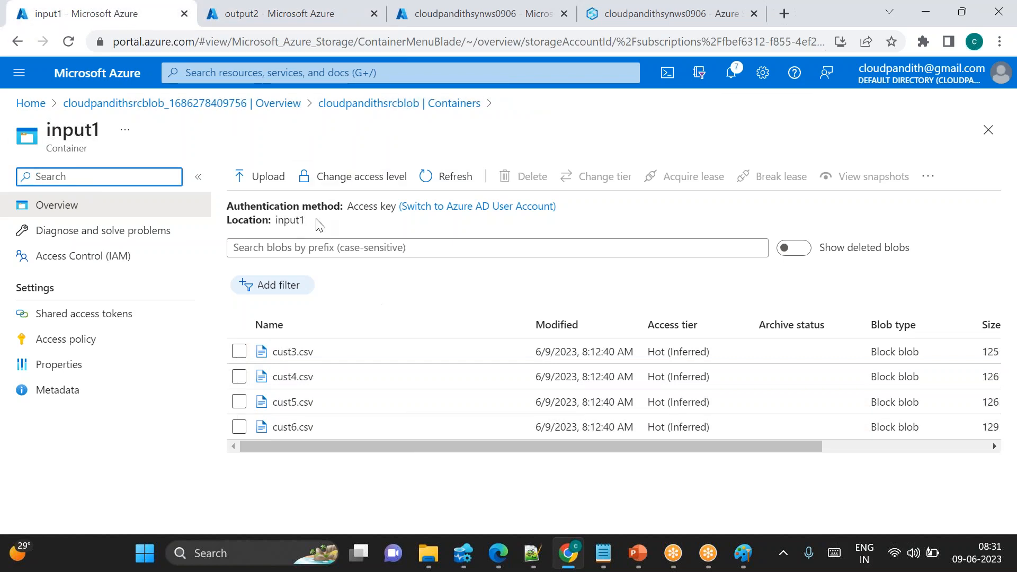
click(364, 103)
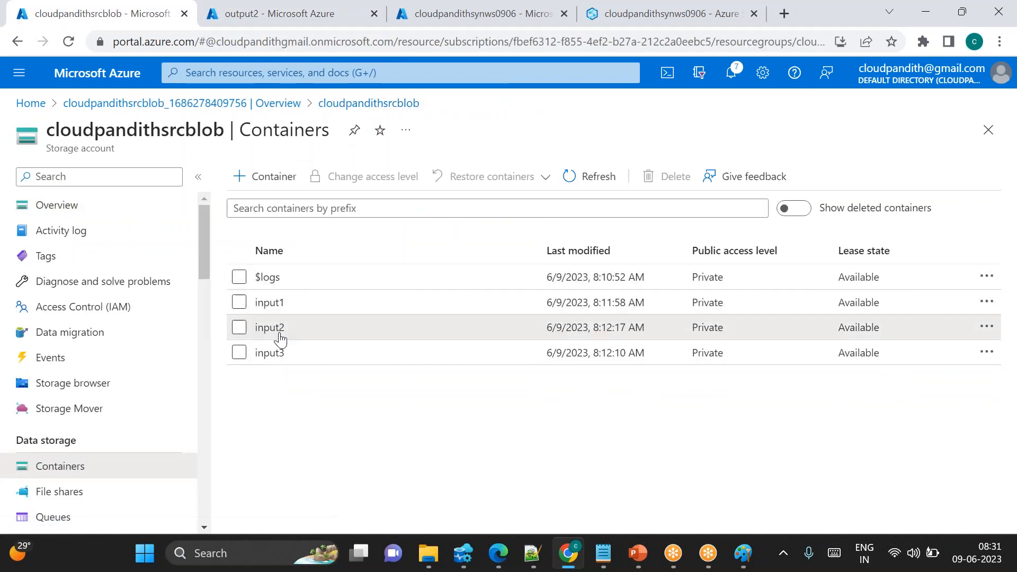
click(279, 330)
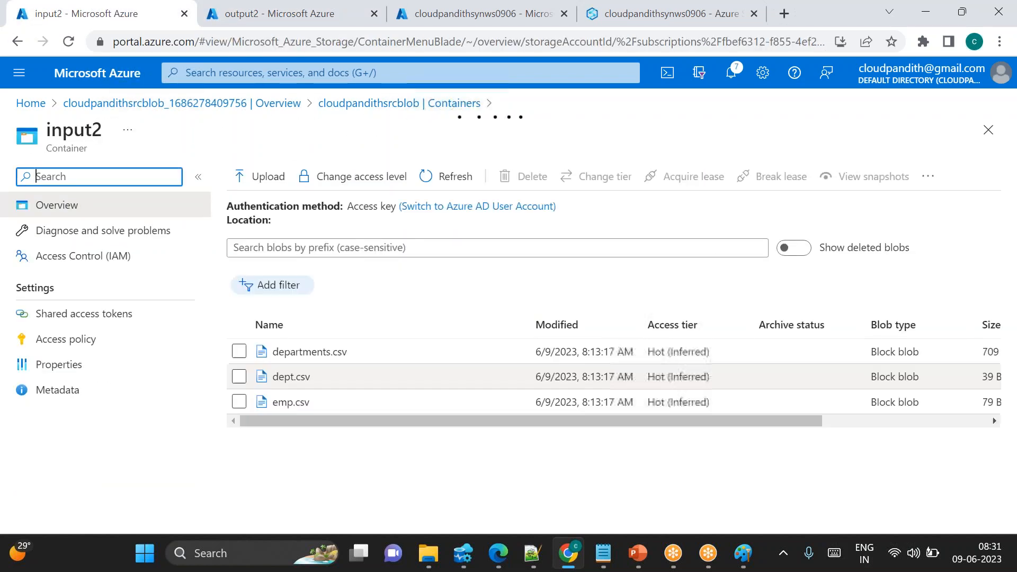
click(265, 14)
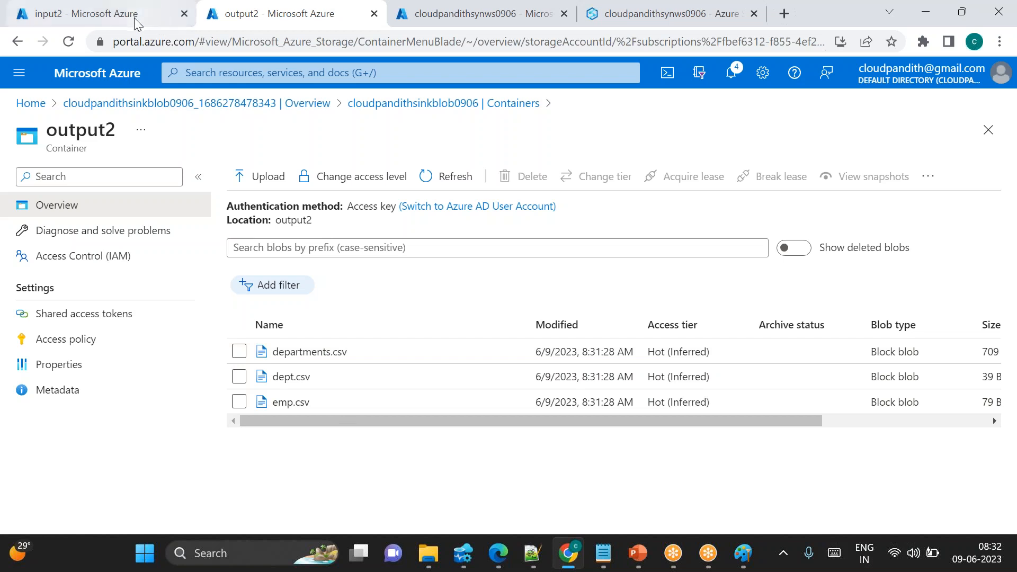
click(412, 103)
click(290, 353)
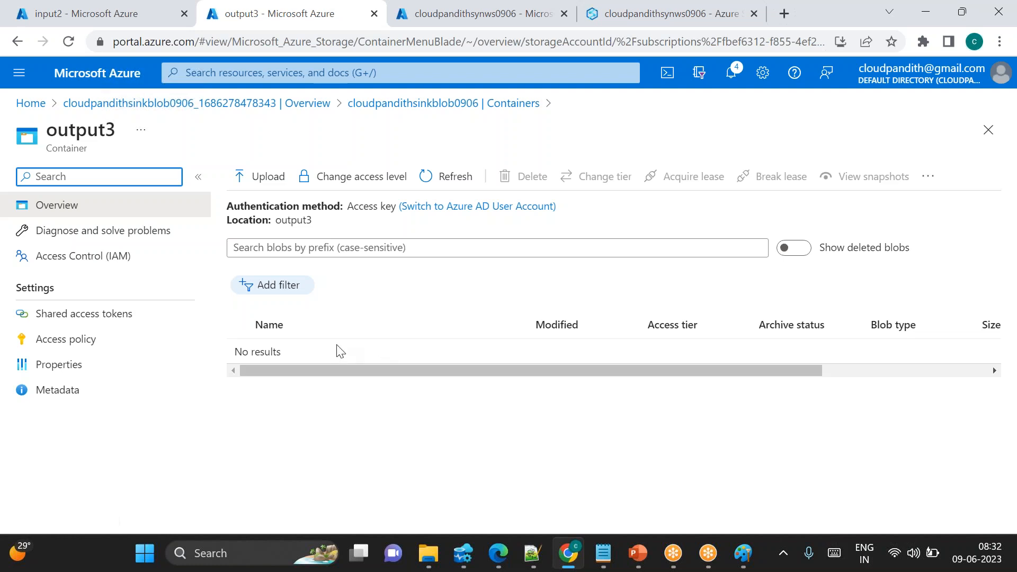
Change the source container parameter value to input3 and the sink container parameter value to output3
click(599, 20)
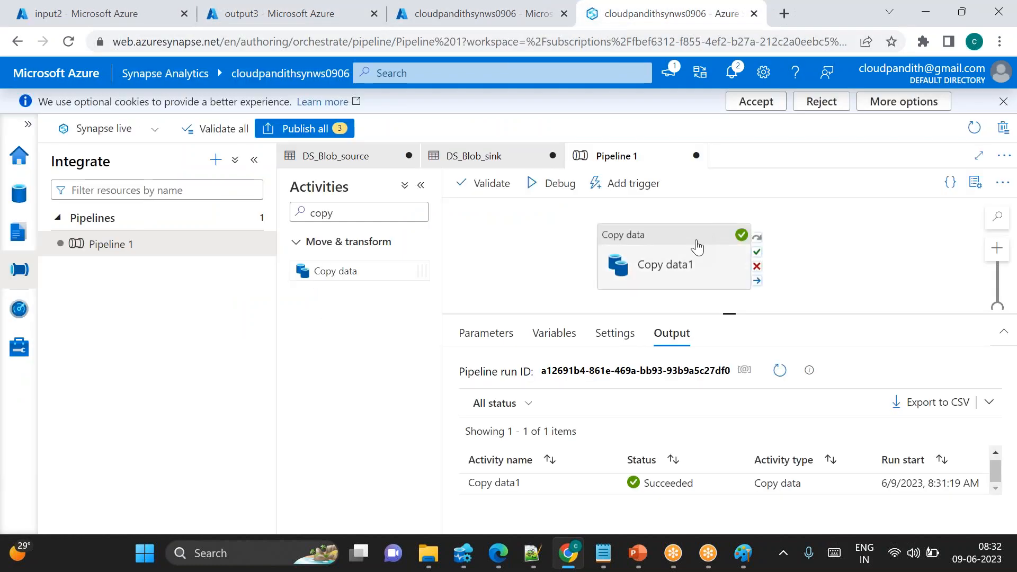
click(684, 258)
click(533, 333)
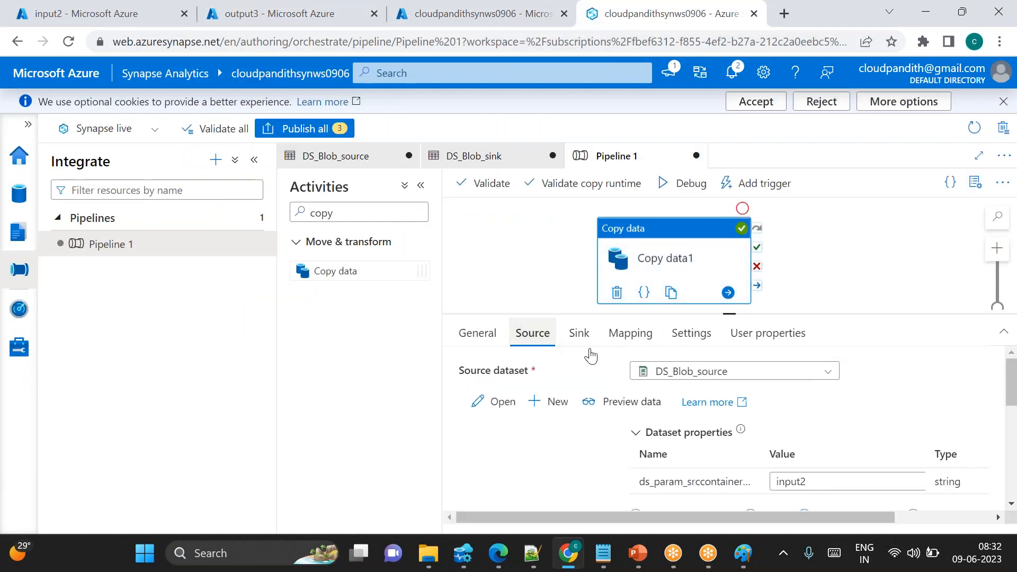
click(844, 482)
key(BackSpace)
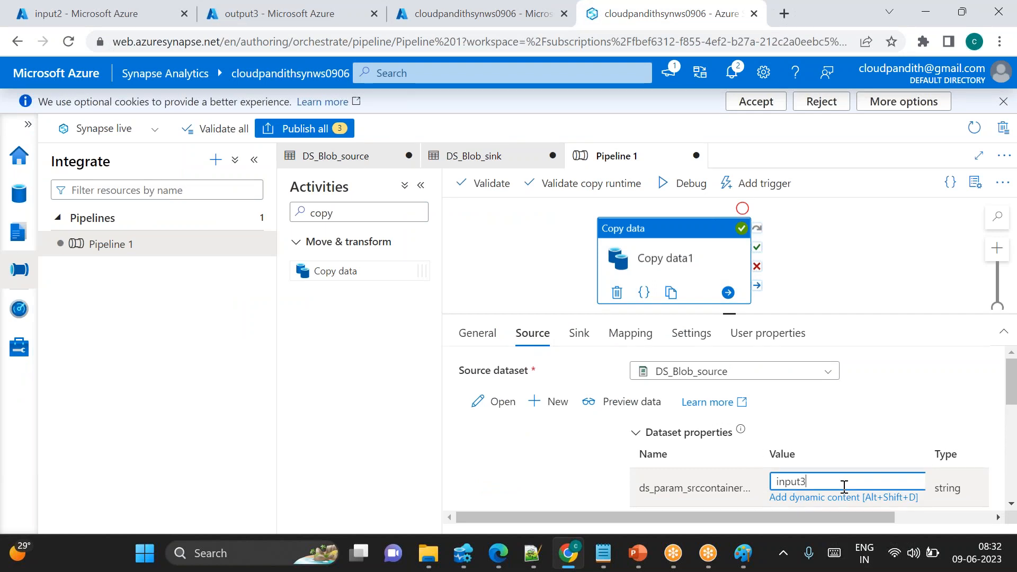
click(579, 333)
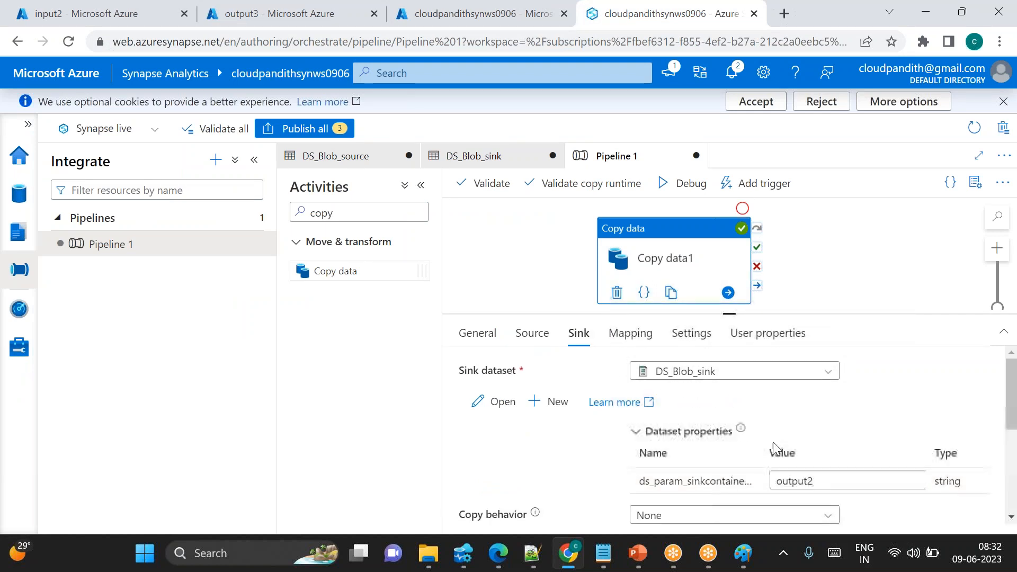
click(825, 475)
text(3)
Debug the pipeline and refresh the run output until the copy completes
click(682, 183)
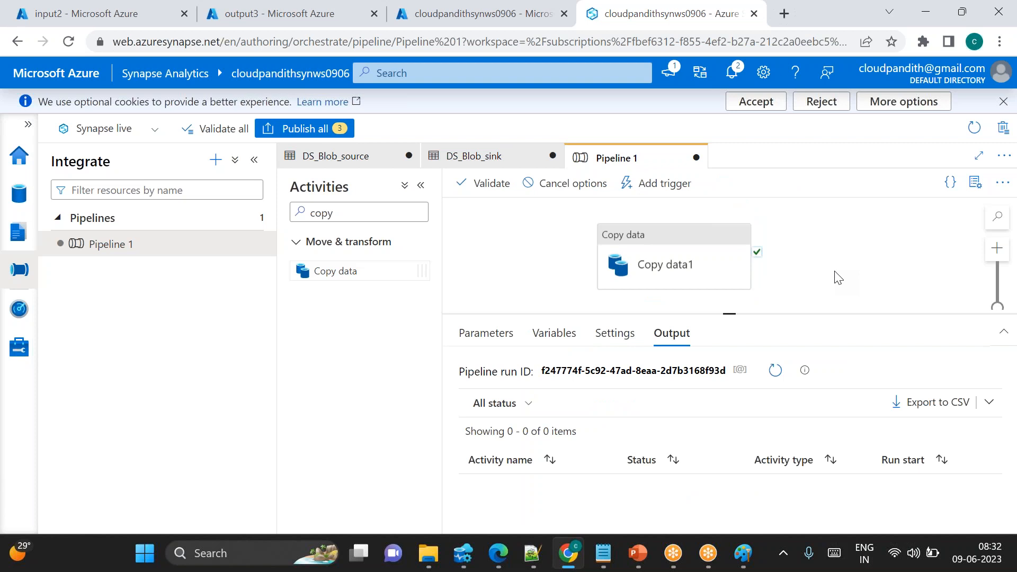
click(776, 373)
click(776, 373)
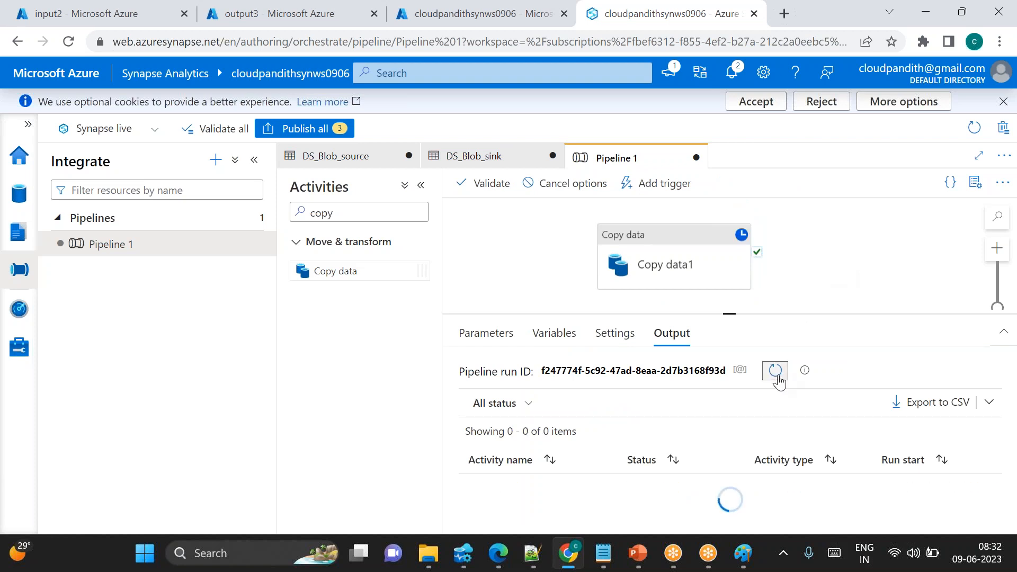
click(776, 373)
click(776, 372)
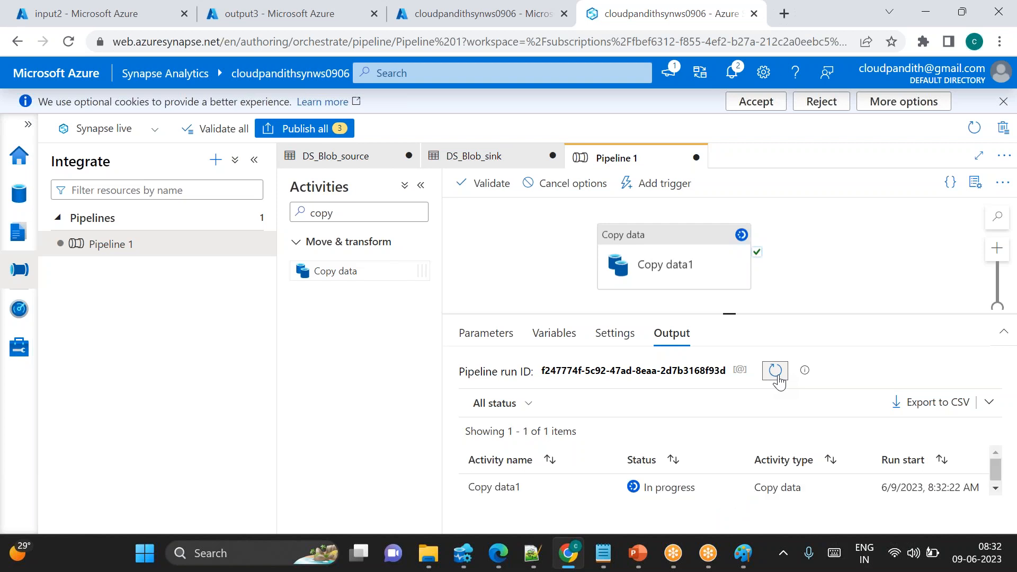
click(776, 372)
click(777, 374)
click(776, 372)
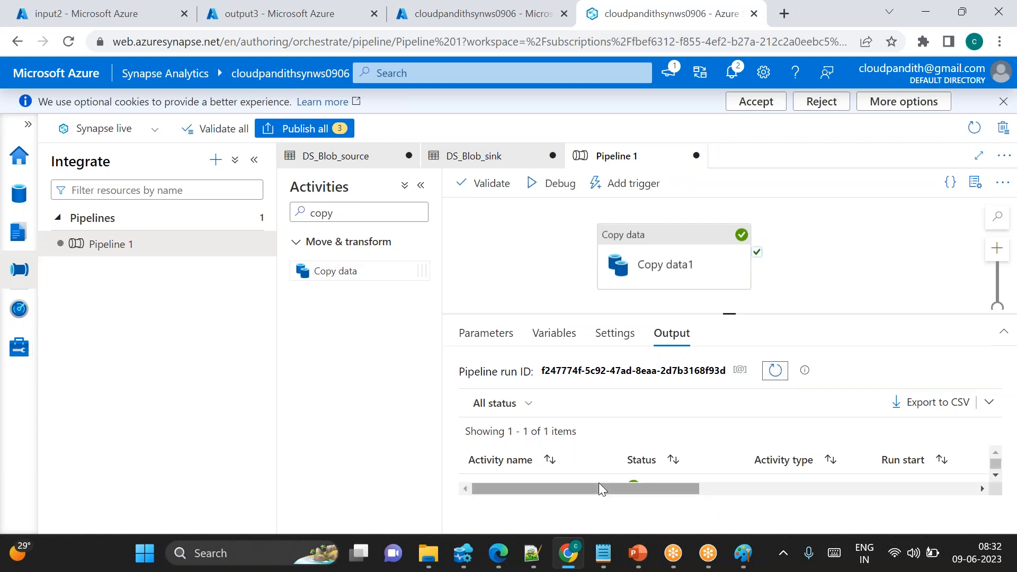
scroll(592, 479, down, 1)
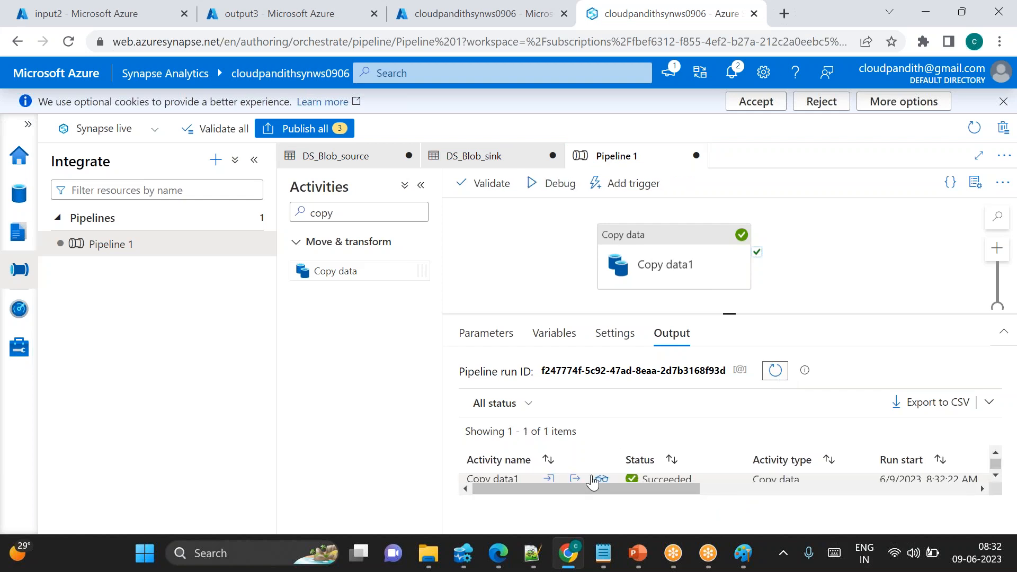
Open the Copy data1 run details to review the files and data read and written
click(604, 473)
scroll(602, 482, down, 1)
click(600, 481)
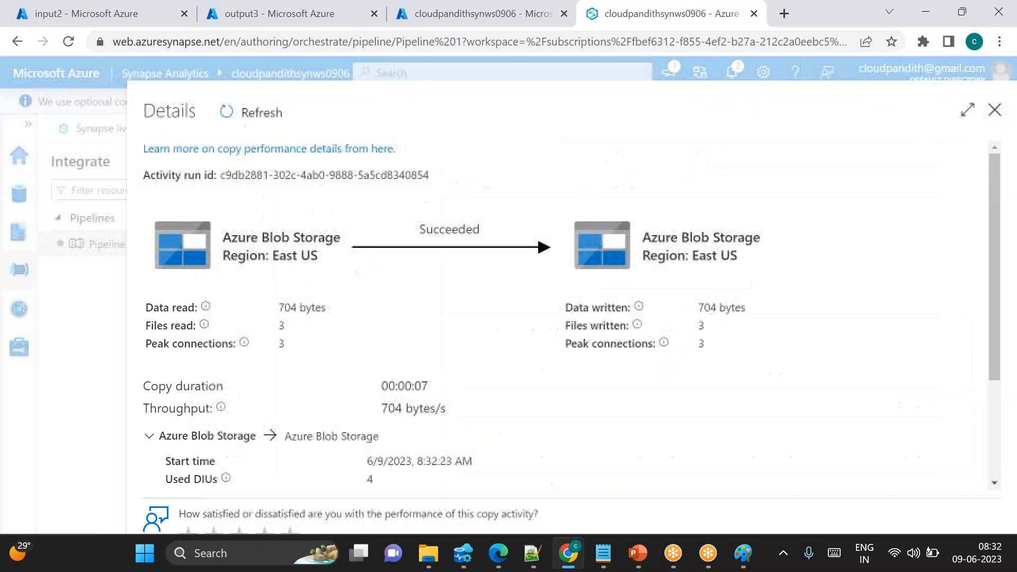
Inspect the output3 sink container and the input2 and input3 source containers in the storage accounts
click(280, 14)
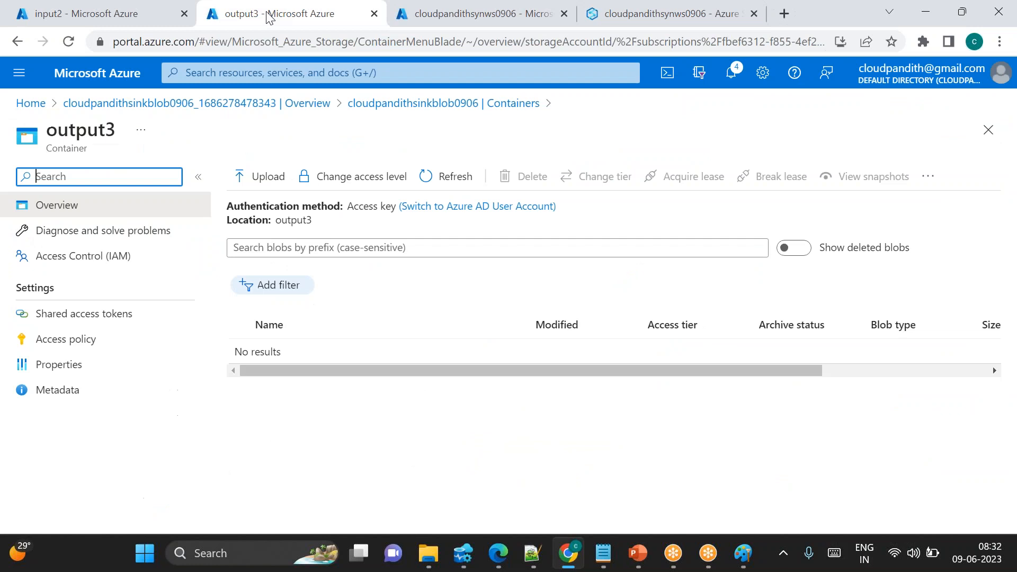
click(467, 180)
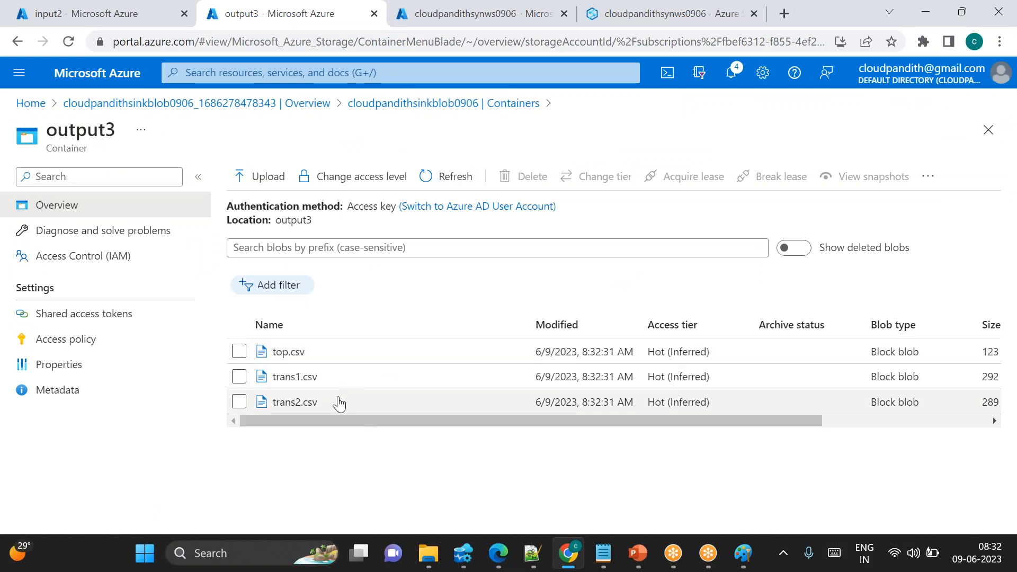
click(79, 16)
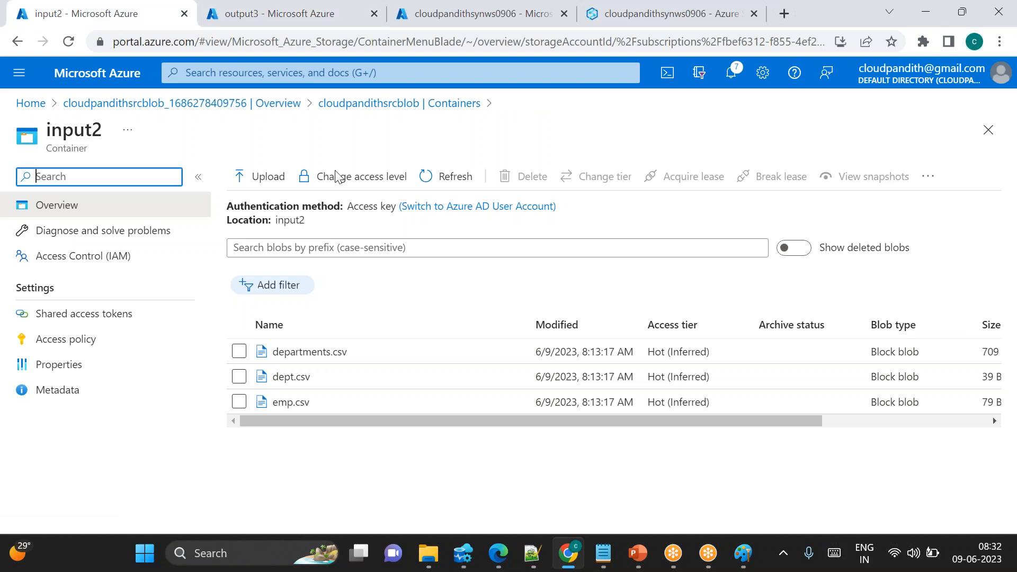
click(408, 104)
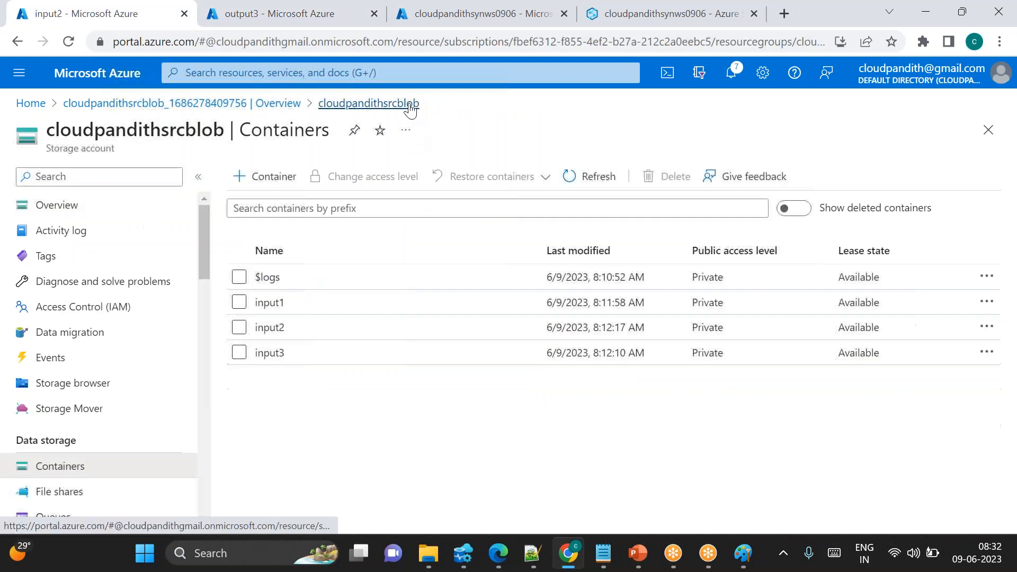
click(269, 353)
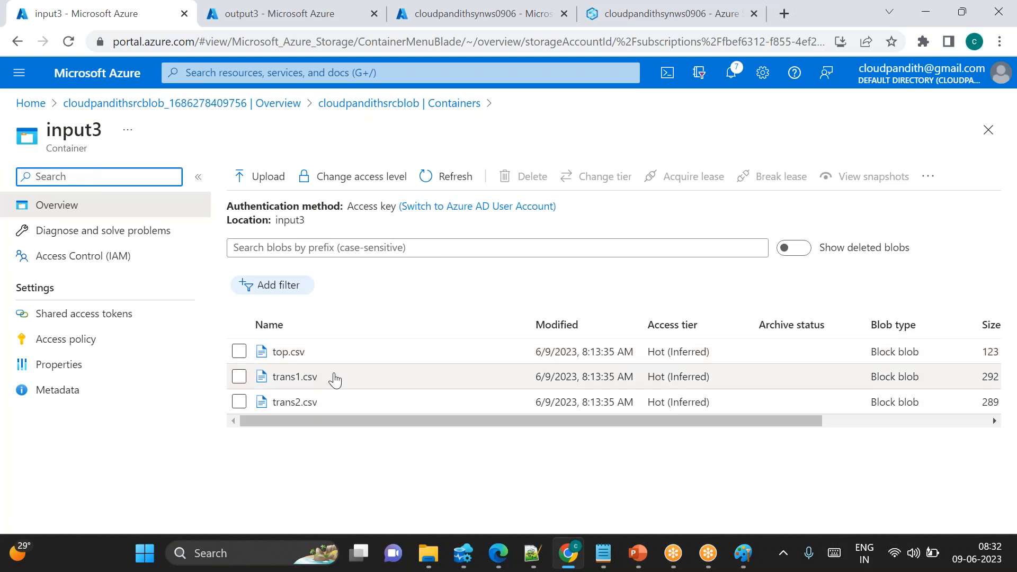
click(608, 20)
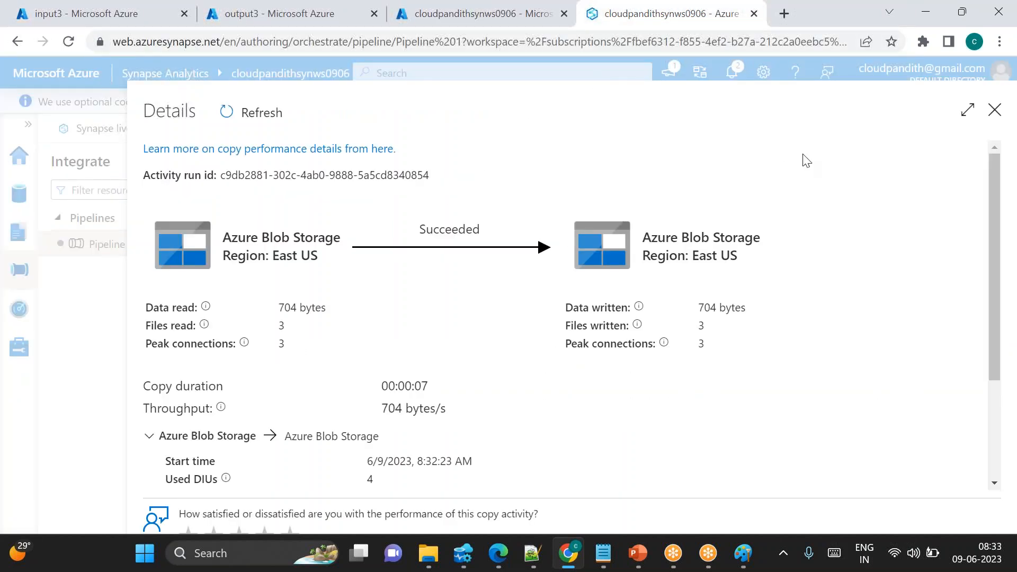
Close the run details and change the sink container parameter value to output4
click(994, 111)
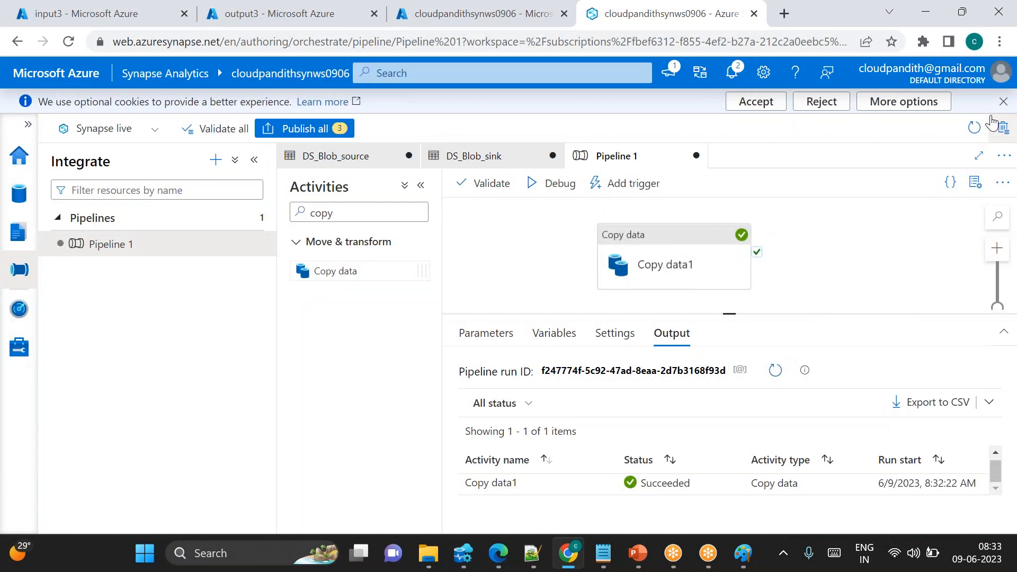
click(710, 255)
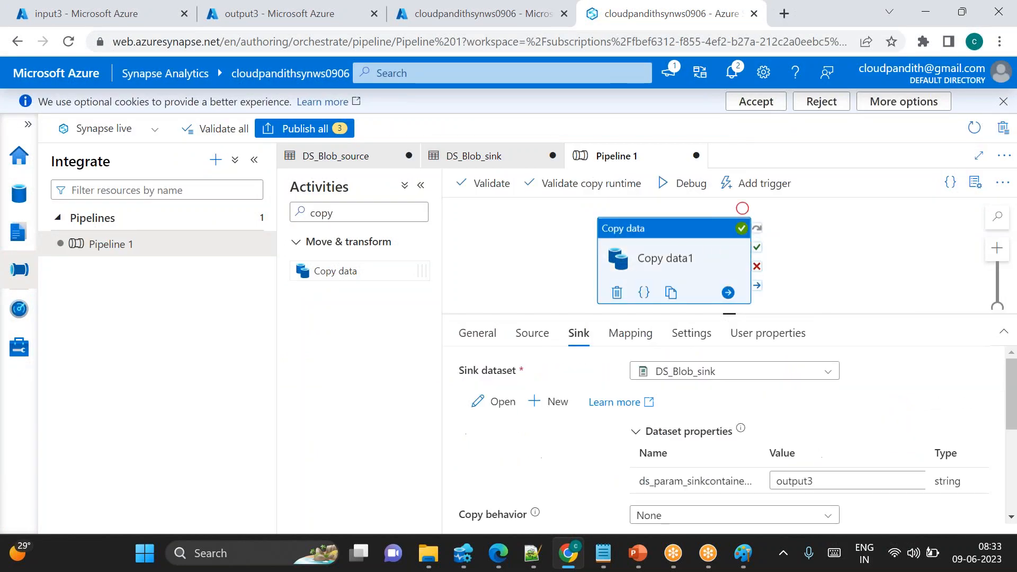
click(533, 333)
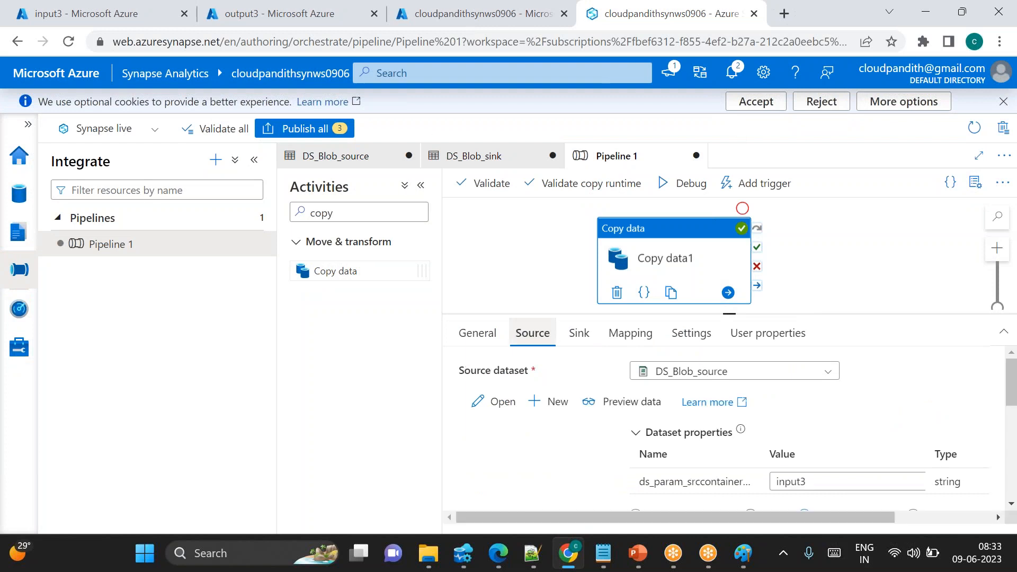
click(809, 482)
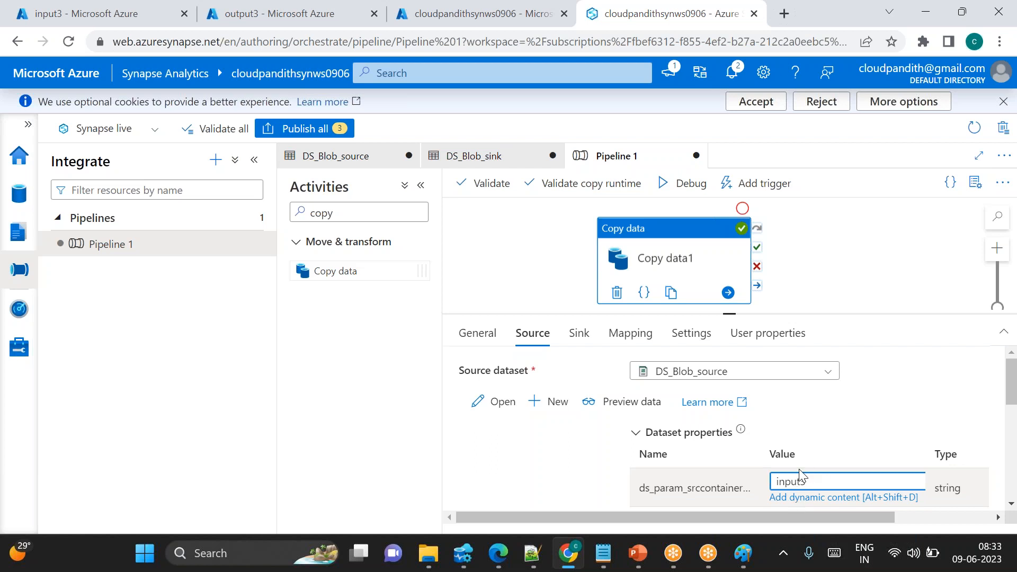
click(580, 335)
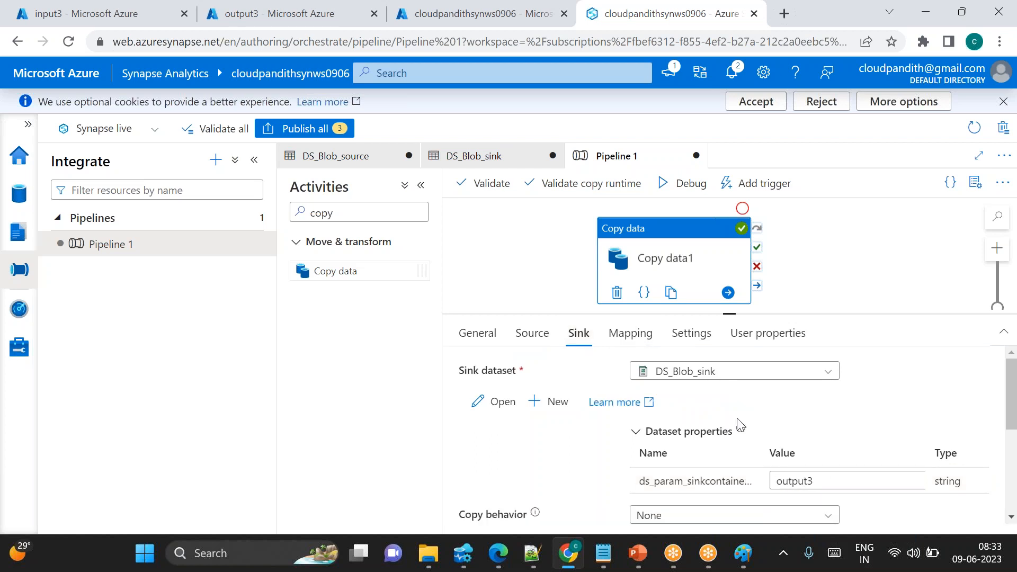
click(832, 481)
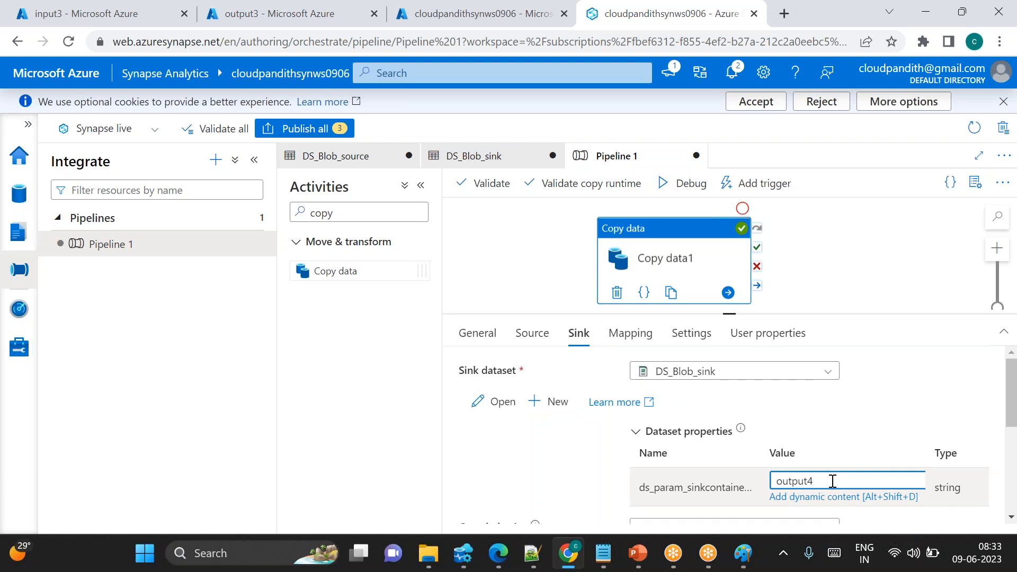
Debug the pipeline with the output4 sink value and refresh the run output until the copy finishes
click(697, 22)
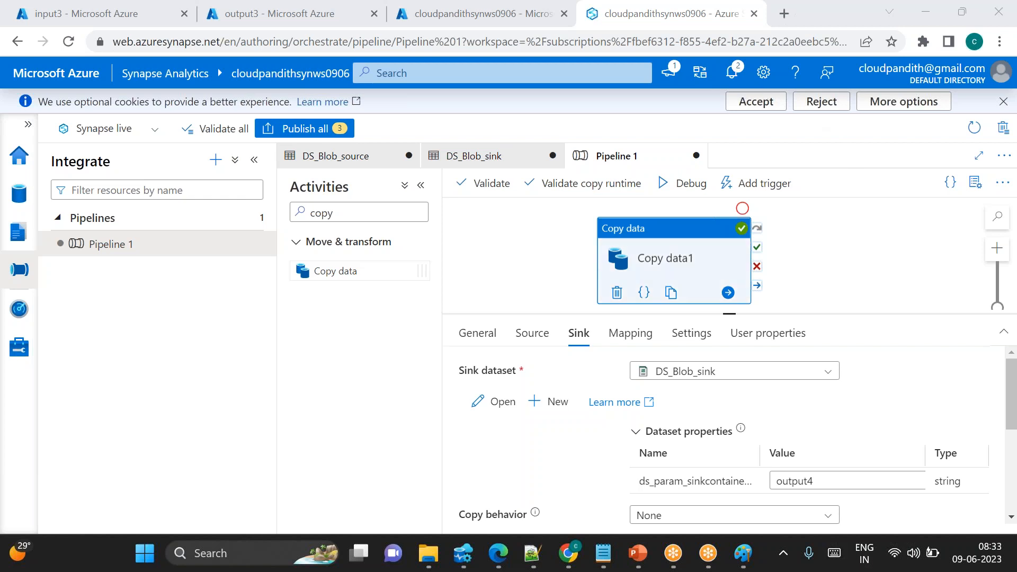
click(683, 183)
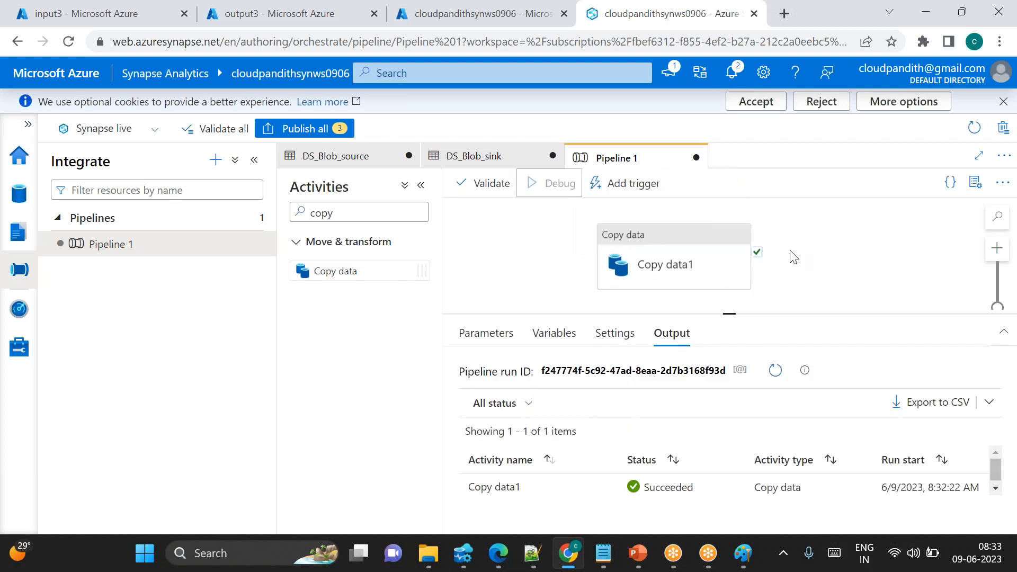
click(784, 378)
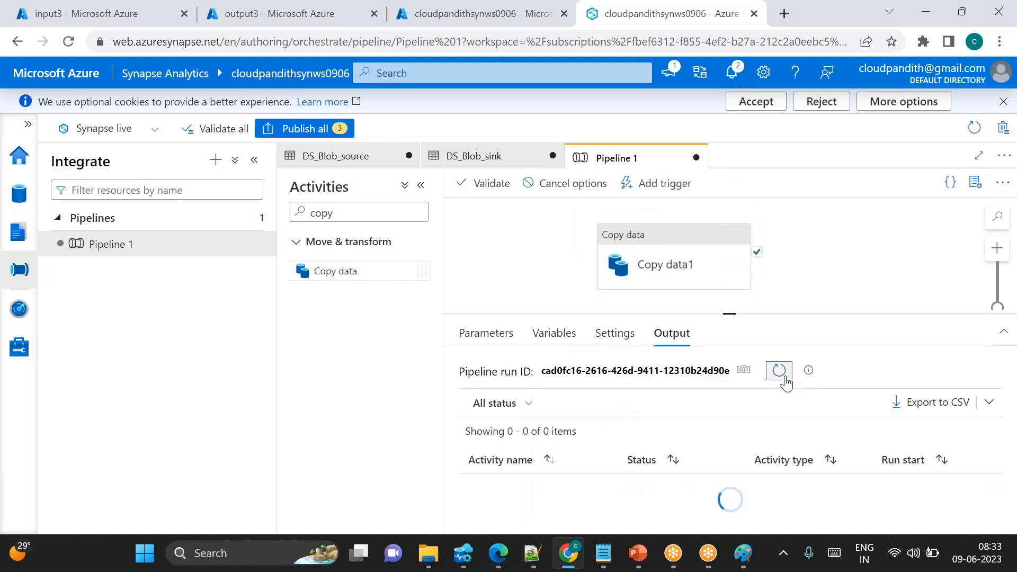
click(779, 370)
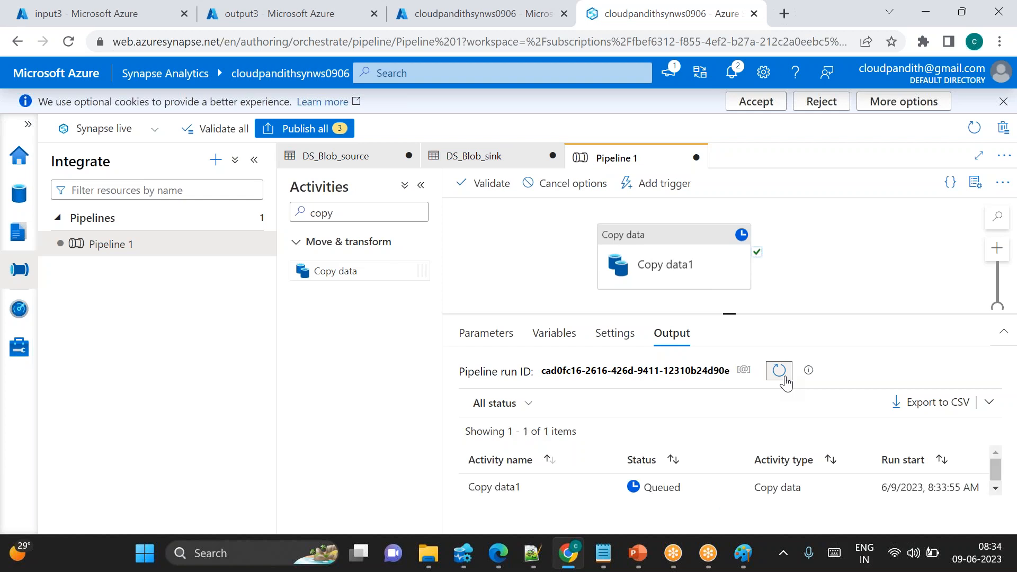
click(779, 371)
click(779, 371)
scroll(602, 483, down, 1)
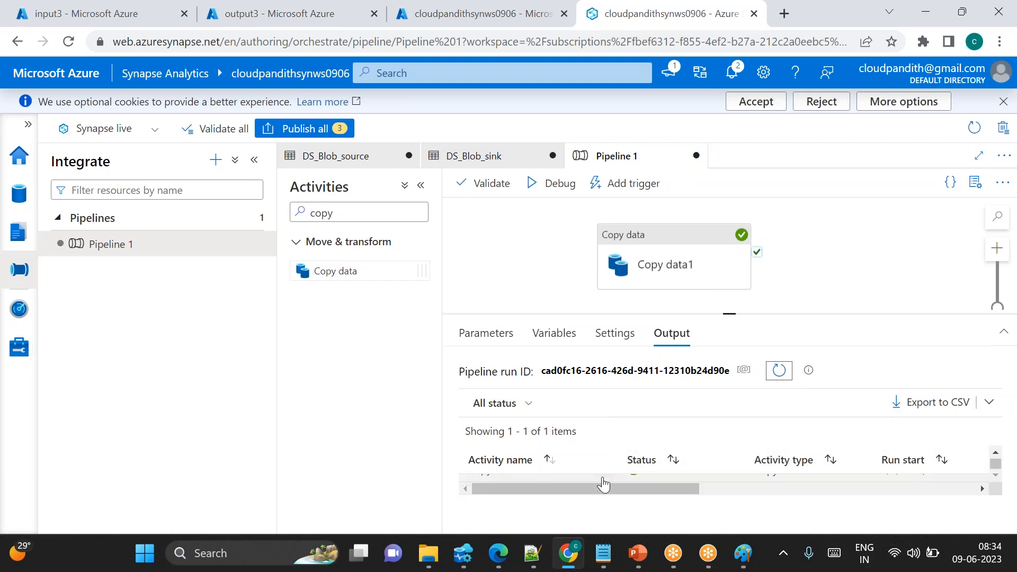
Open the Copy data1 run details to review the data read and written, then close them
click(603, 483)
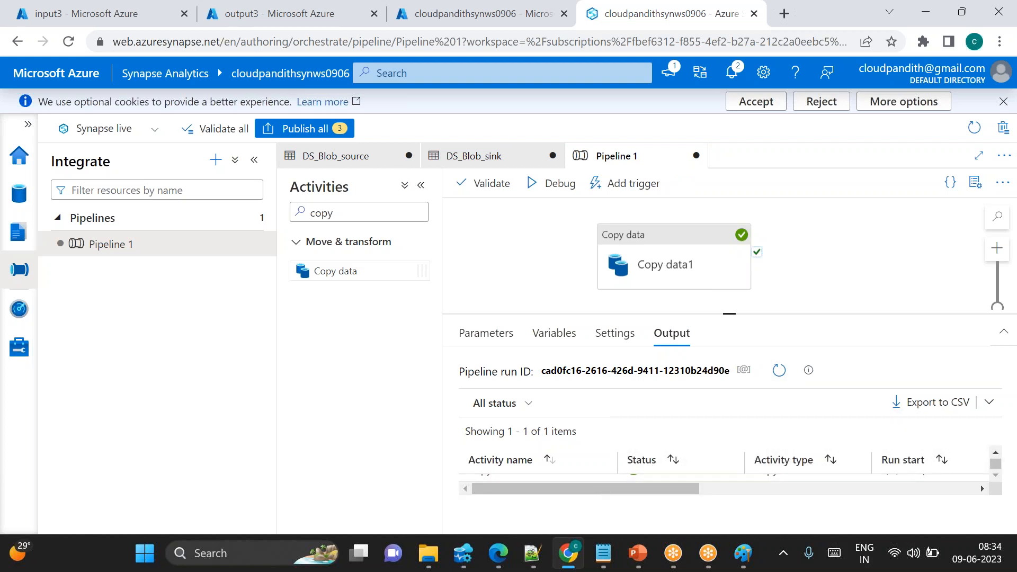
click(602, 483)
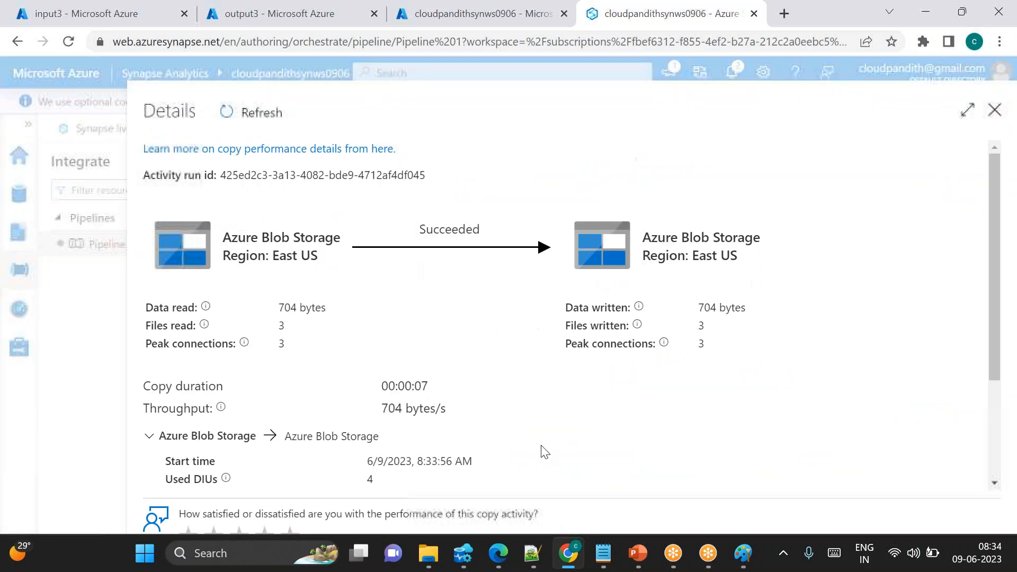
click(993, 111)
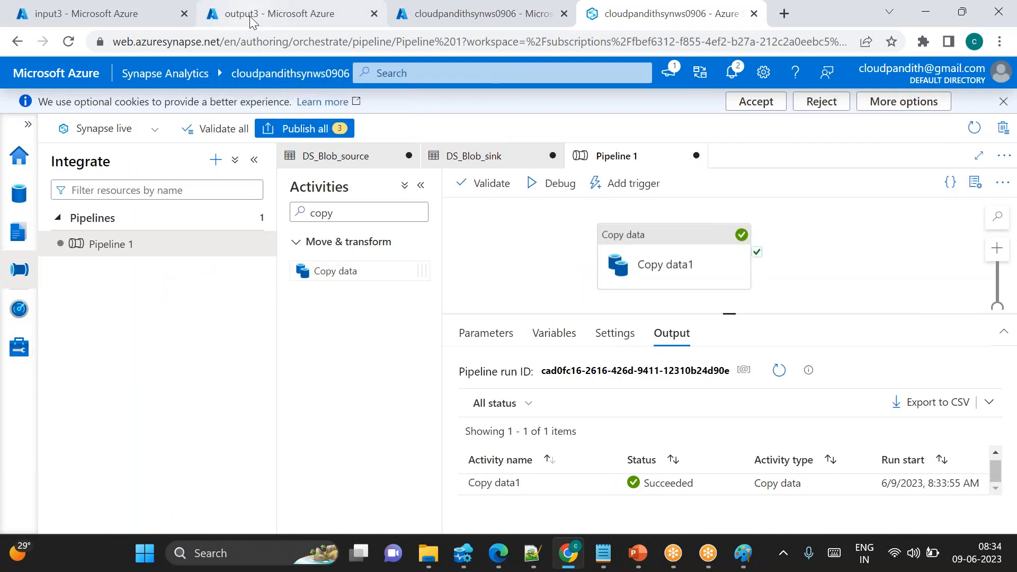
Refresh the sink storage account's container list and open the output4 container to check its files
click(267, 15)
click(489, 107)
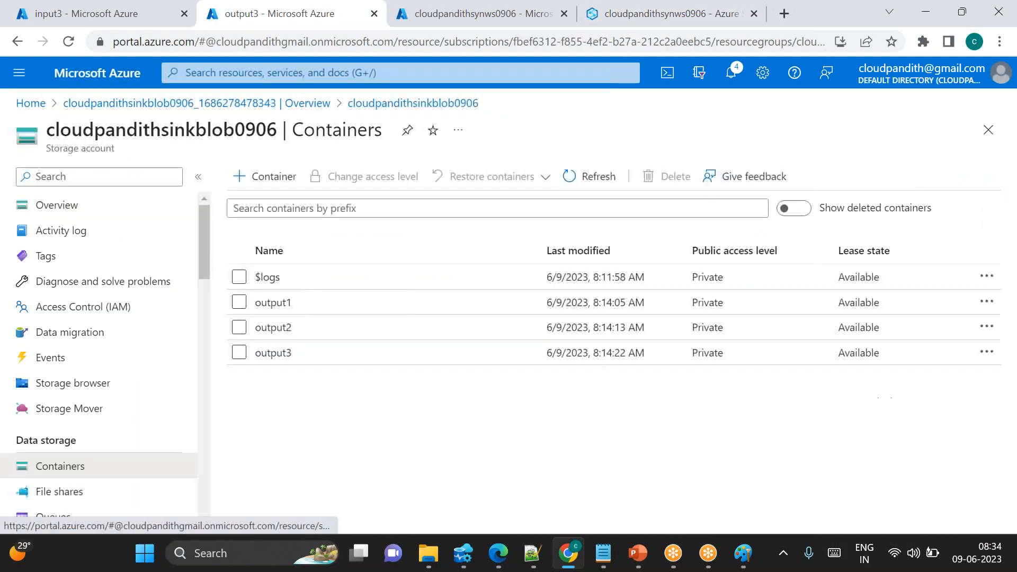
click(571, 176)
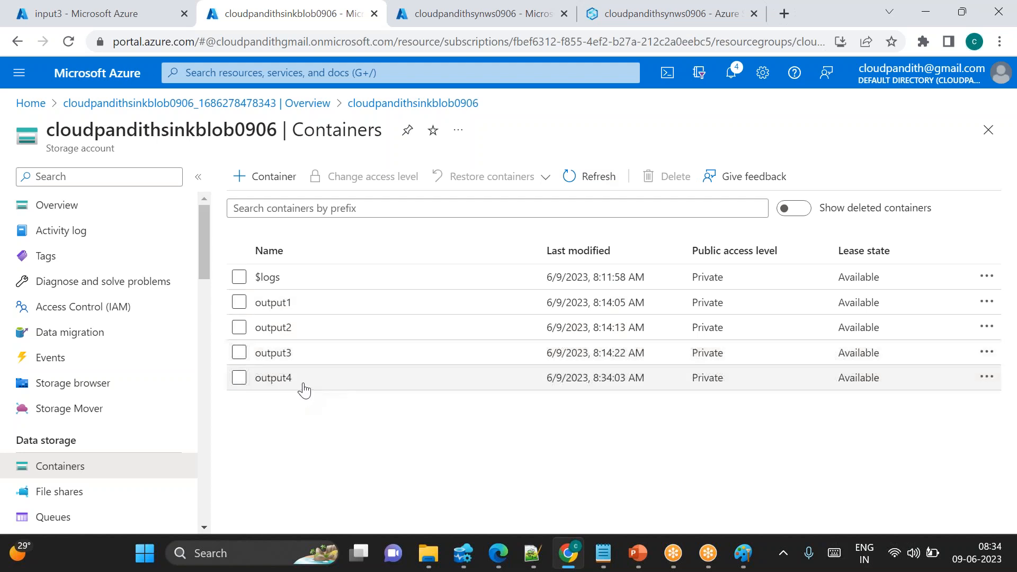
click(273, 378)
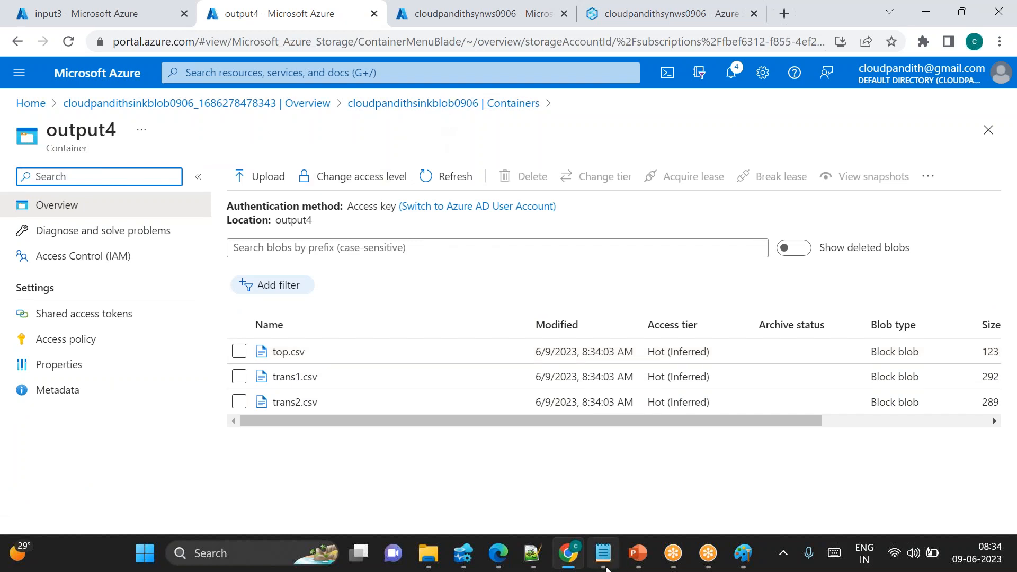
Open a new Notepad tab and type the header sourcecontainer,sinkcontainer with rows input1,output1 and input2,output2
click(606, 565)
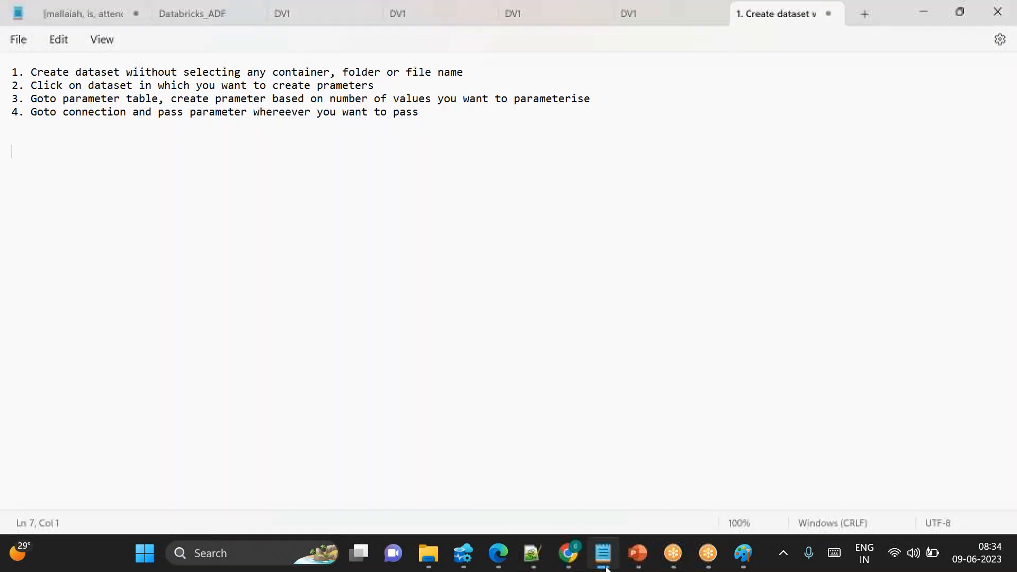
click(863, 13)
text(sourcecontainer)
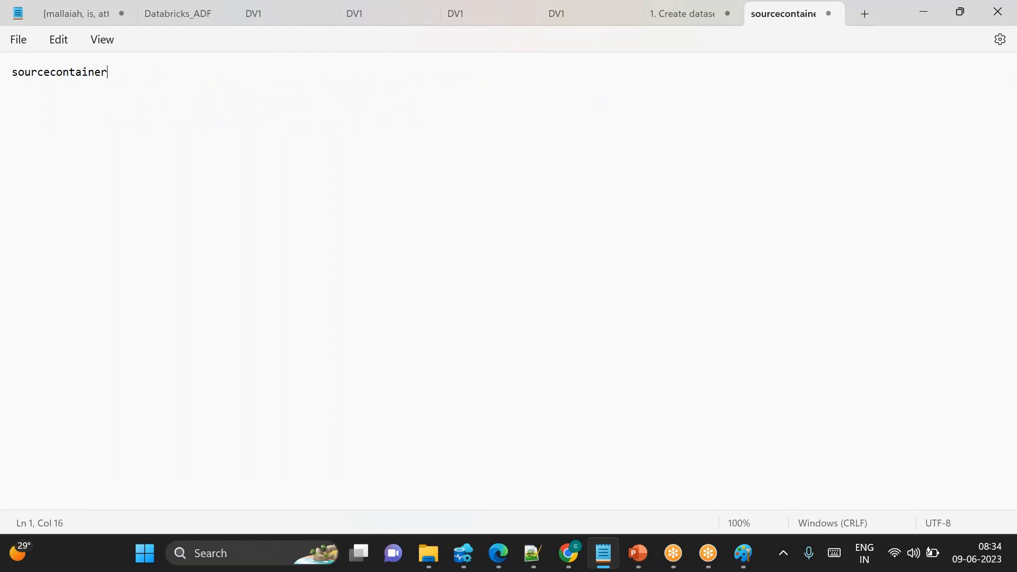
text(,sinkcontainer)
key(Return)
text(inpu)
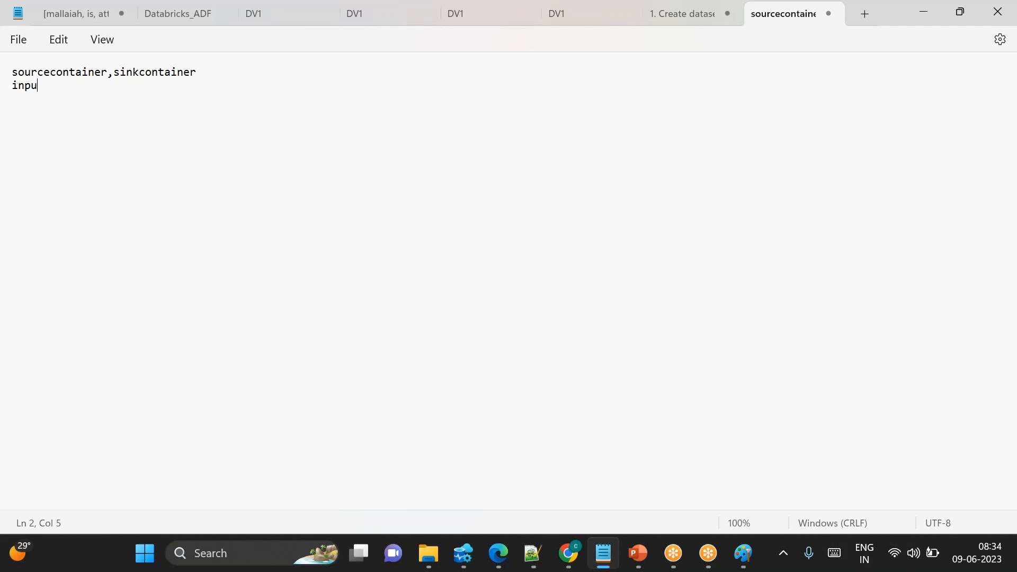
text(t1,output)
text(inut)
key(BackSpace)
key(BackSpace)
text(put2,output2)
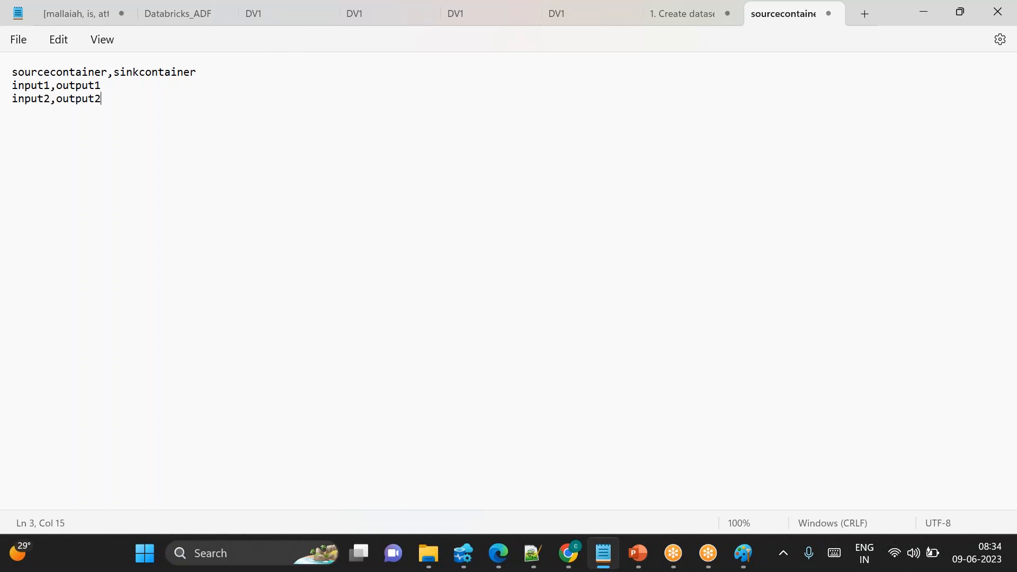
Add the rows input3,output3, input3,output4 and input2,output4 to the list
key(Return)
text(input)
key(BackSpace)
key(BackSpace)
text(put3,output3)
key(Return)
text(input)
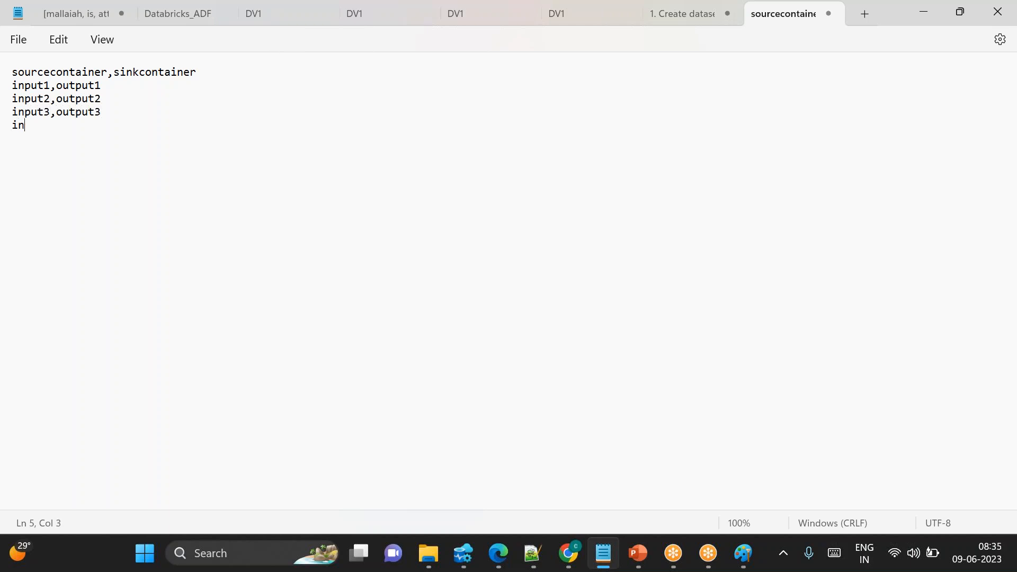
text(4,ouptut)
key(BackSpace)
key(BackSpace)
key(BackSpace)
key(BackSpace)
text(t4,output4)
key(BackSpace)
text(3)
key(Return)
text(input)
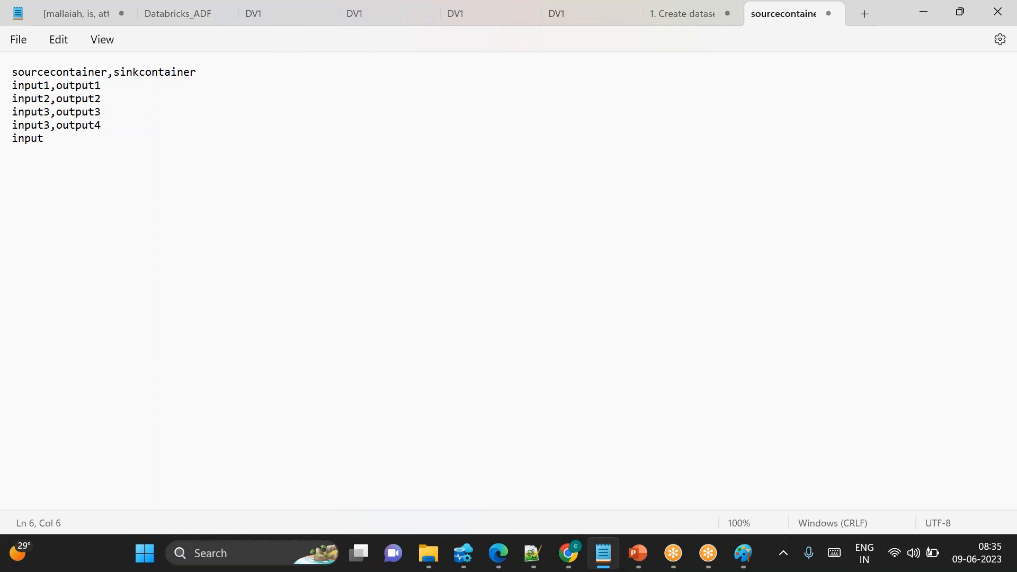
text(2)
key(BackSpace)
text(3,output)
text(4)
Highlight and review the container names in the typed rows
double_click(37, 125)
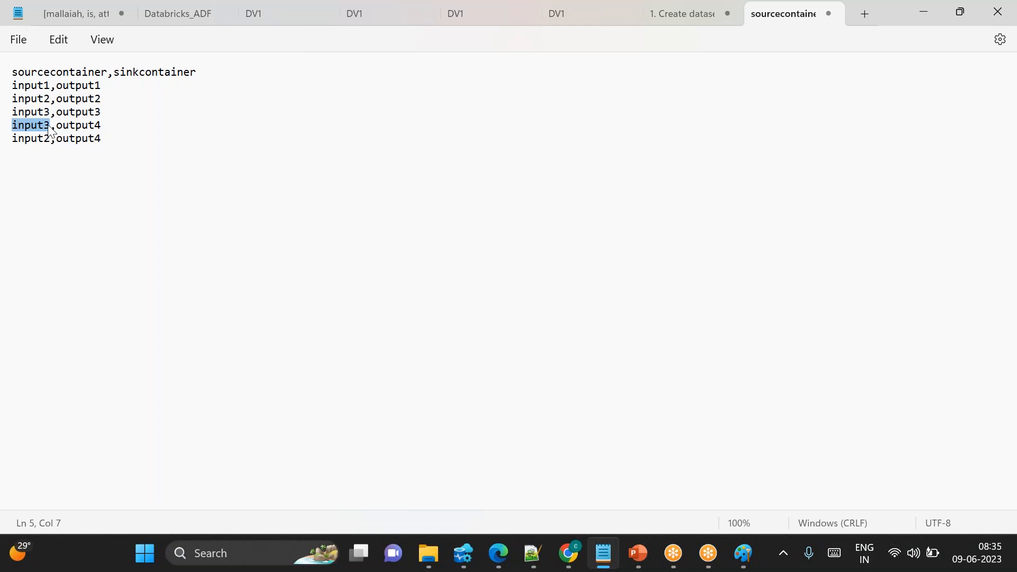
double_click(82, 127)
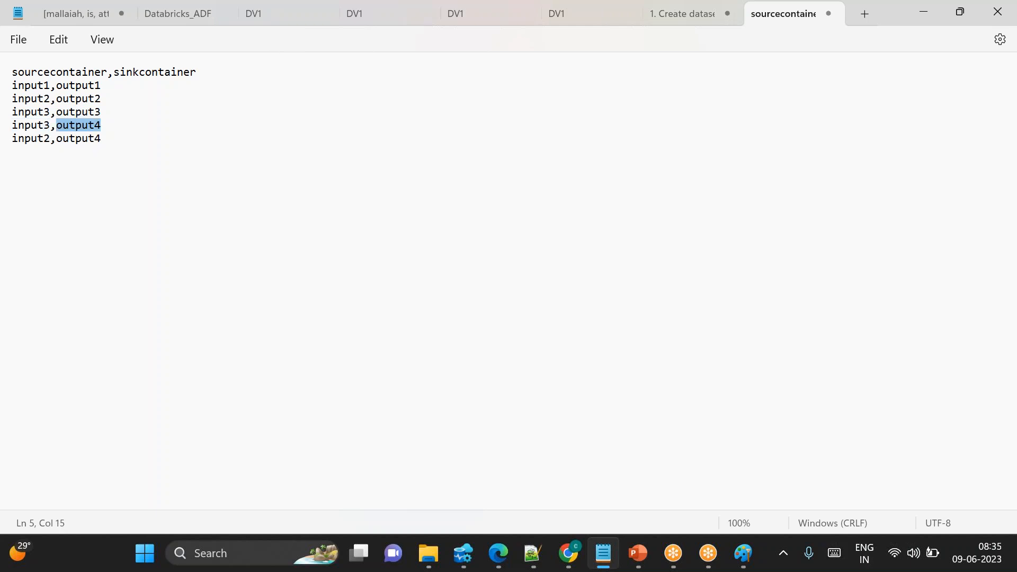
double_click(84, 138)
click(117, 138)
drag(118, 138, 11, 71)
click(237, 161)
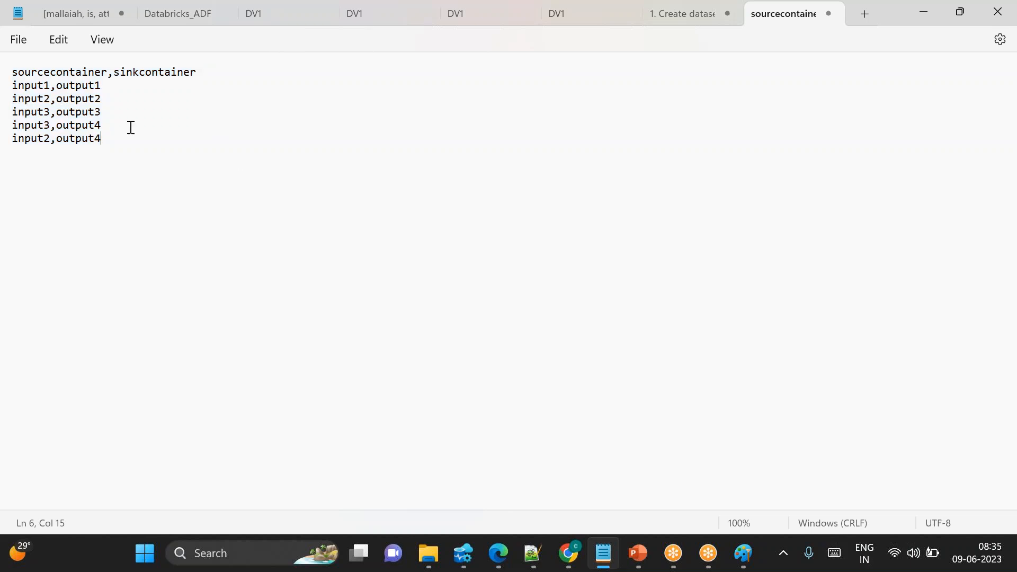
drag(214, 158, 8, 71)
click(151, 117)
Save the file to the Desktop as configcb46.csv
click(18, 40)
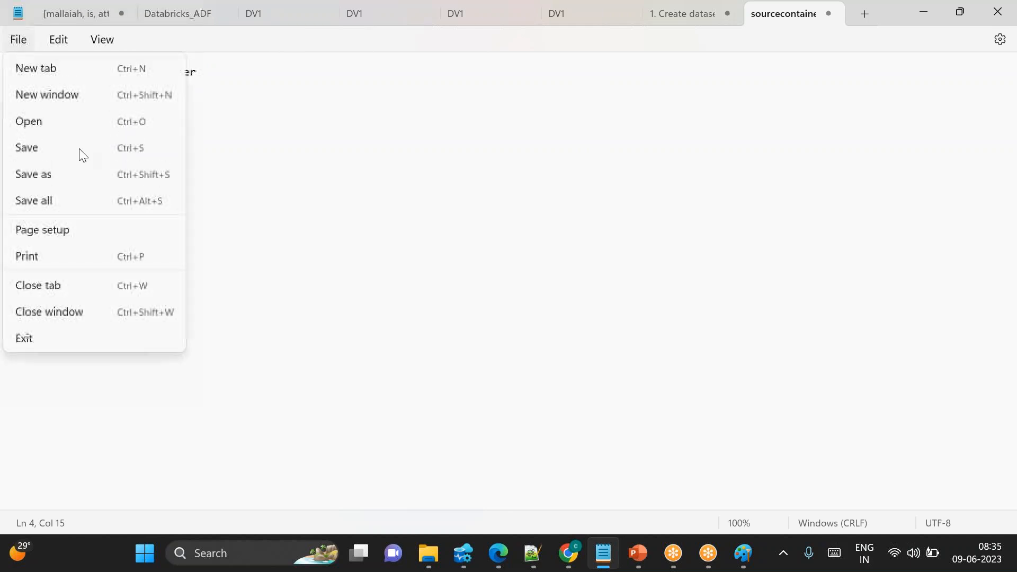
click(55, 173)
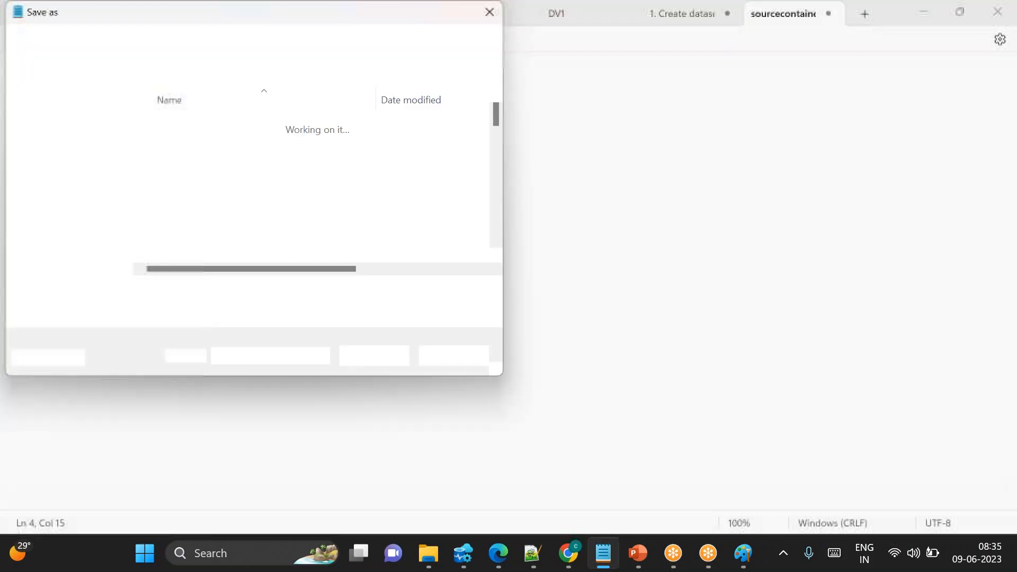
key(BackSpace)
text(c)
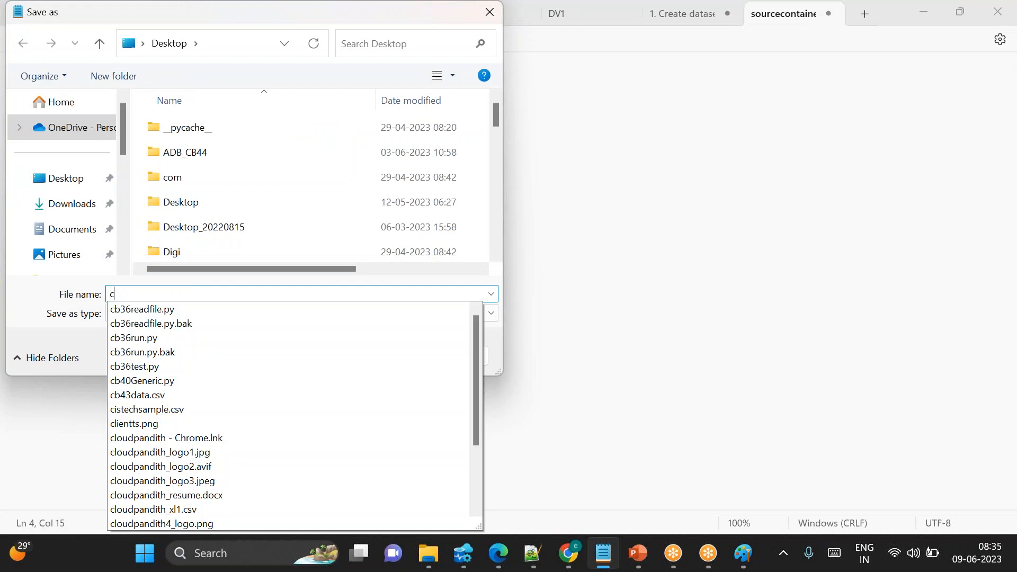
text(onfig)
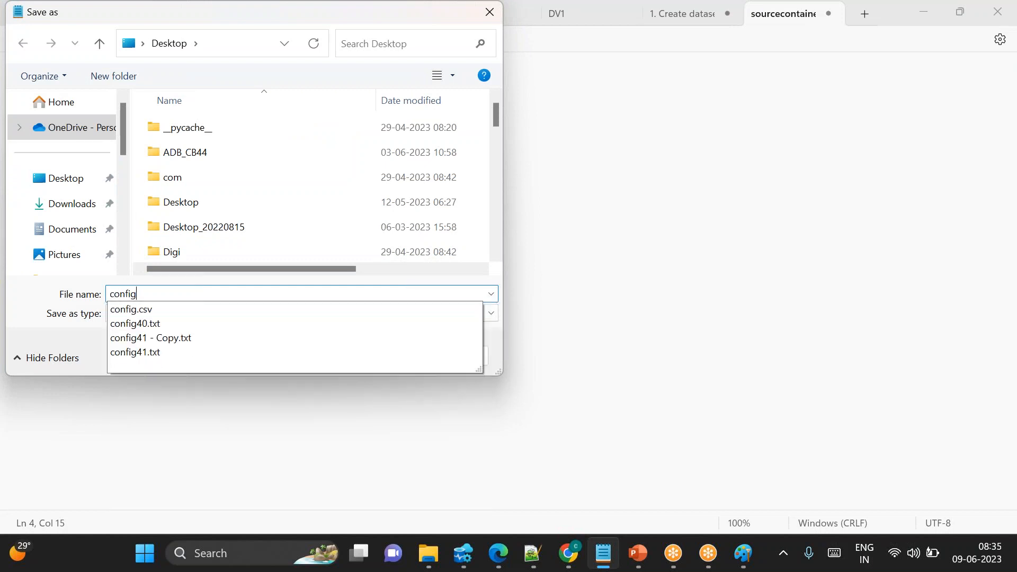
text(.csv)
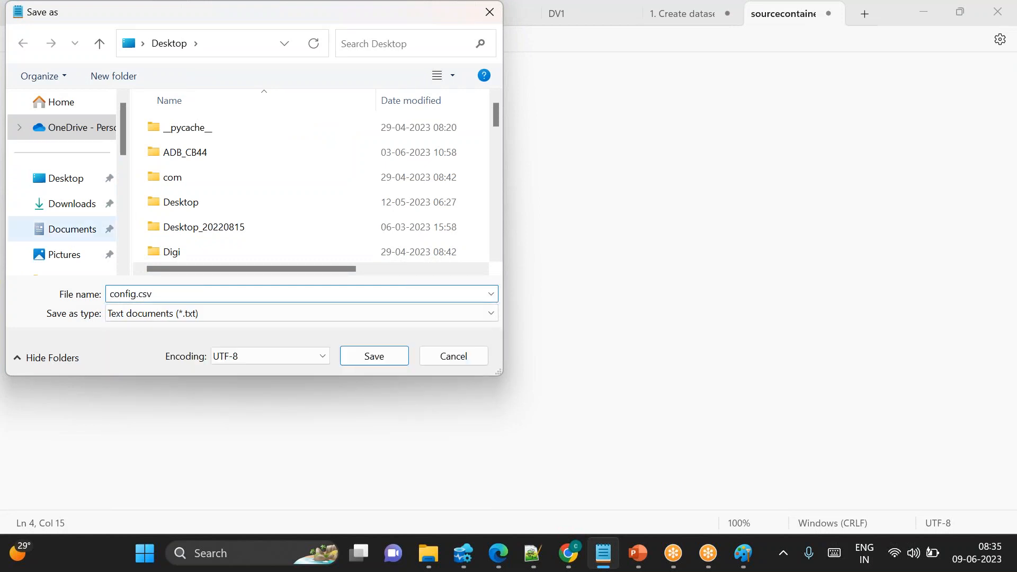
click(59, 179)
click(142, 297)
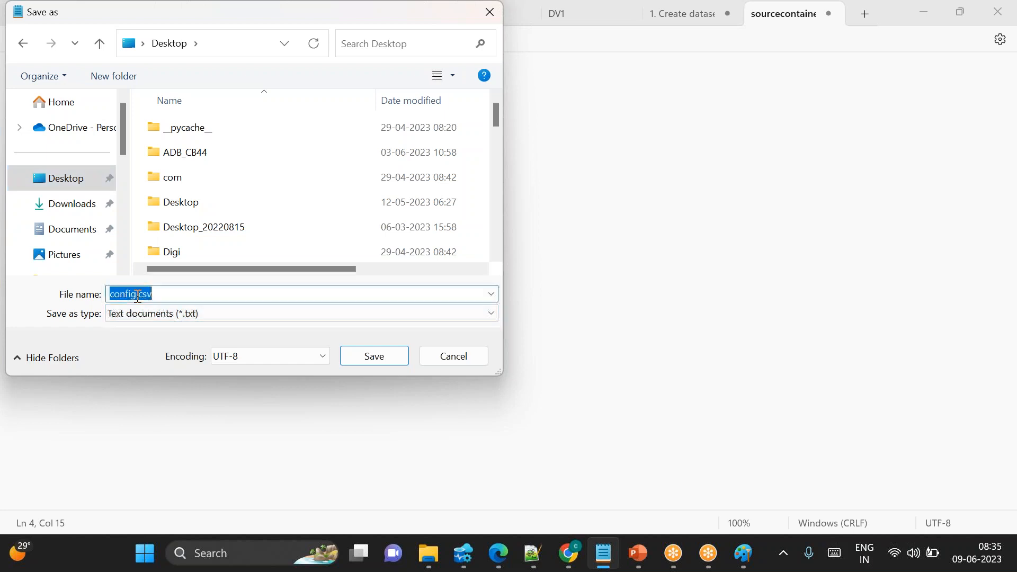
double_click(138, 296)
click(137, 295)
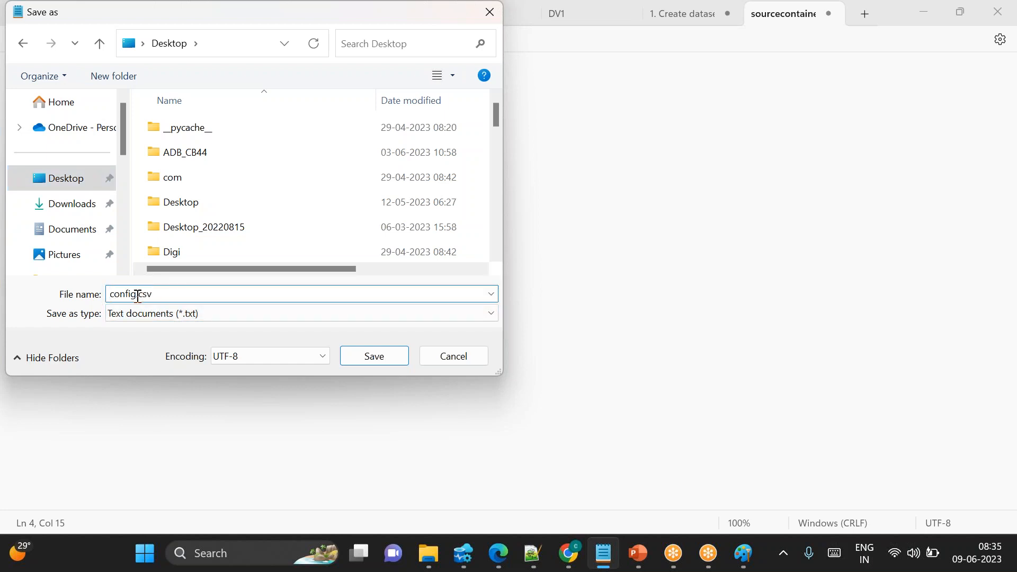
text(cb46)
click(369, 356)
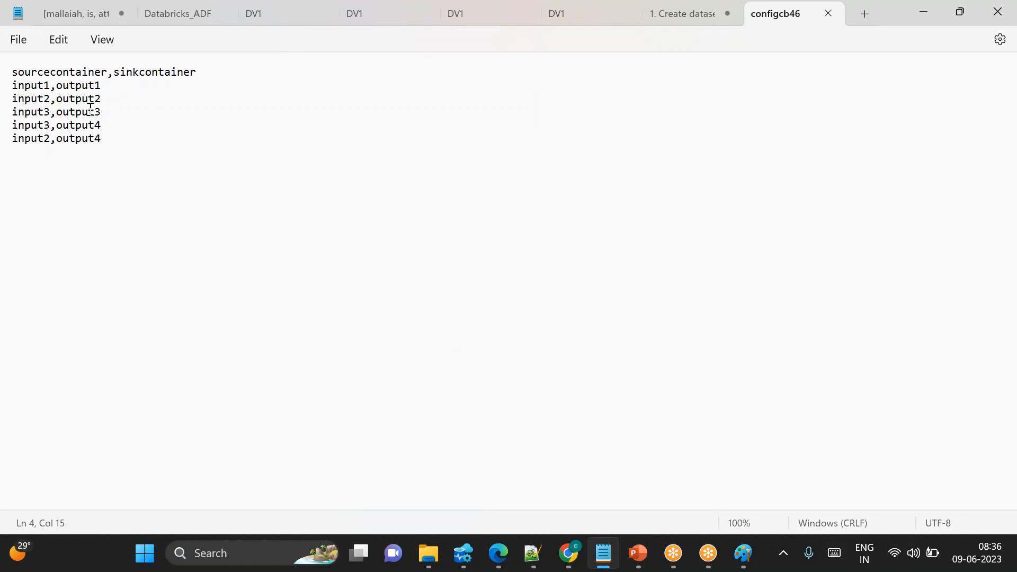
Review the source and sink container pairs listed in the saved file
key(ctrl+a)
click(219, 194)
key(ctrl+a)
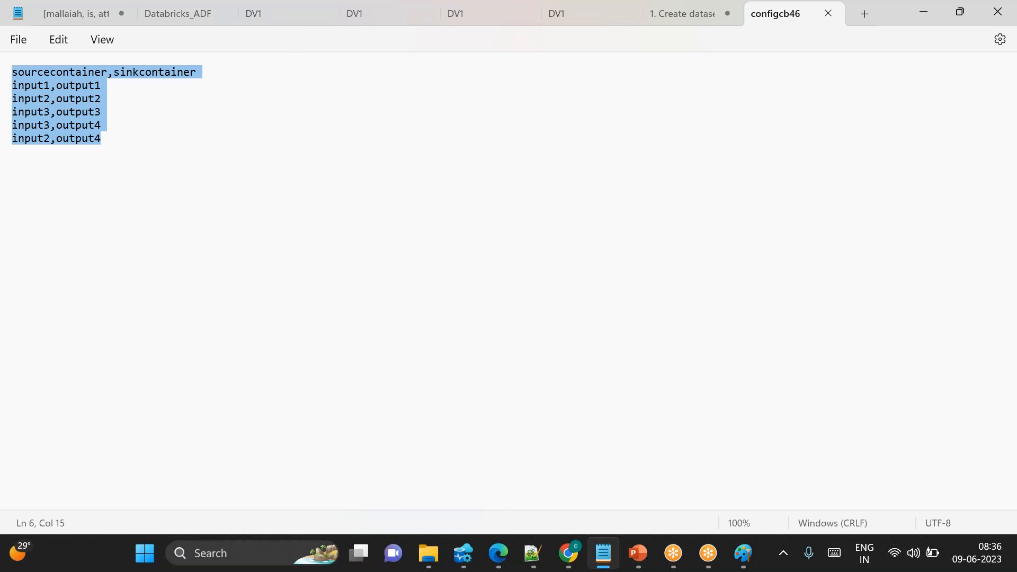
click(173, 164)
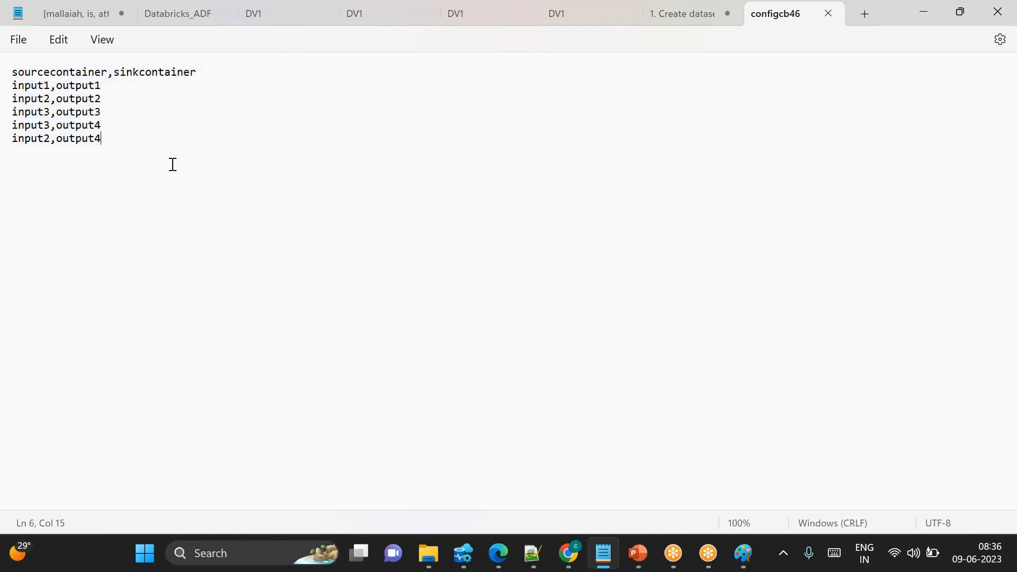
double_click(30, 86)
double_click(74, 86)
double_click(30, 98)
double_click(76, 98)
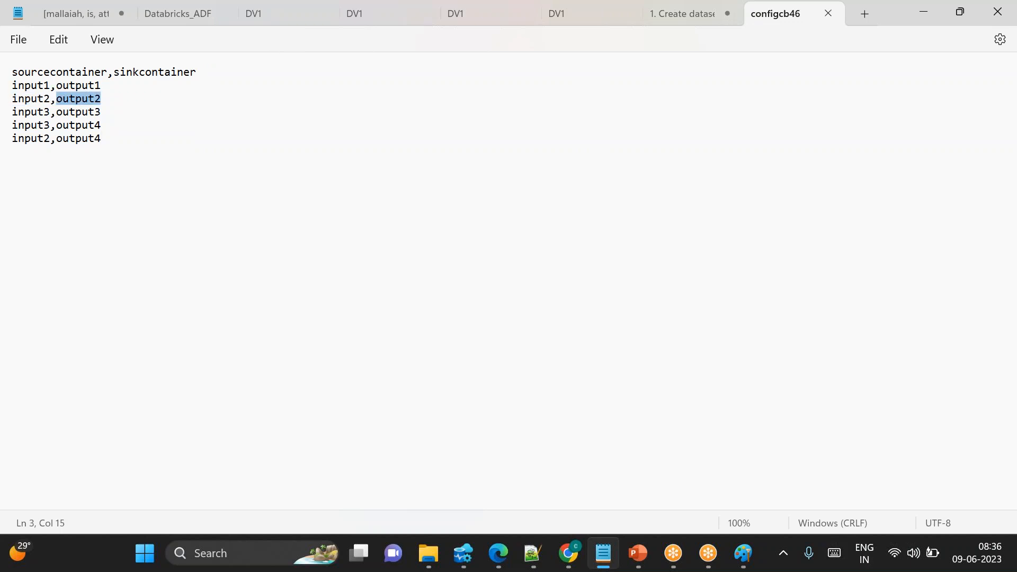
double_click(39, 111)
double_click(82, 112)
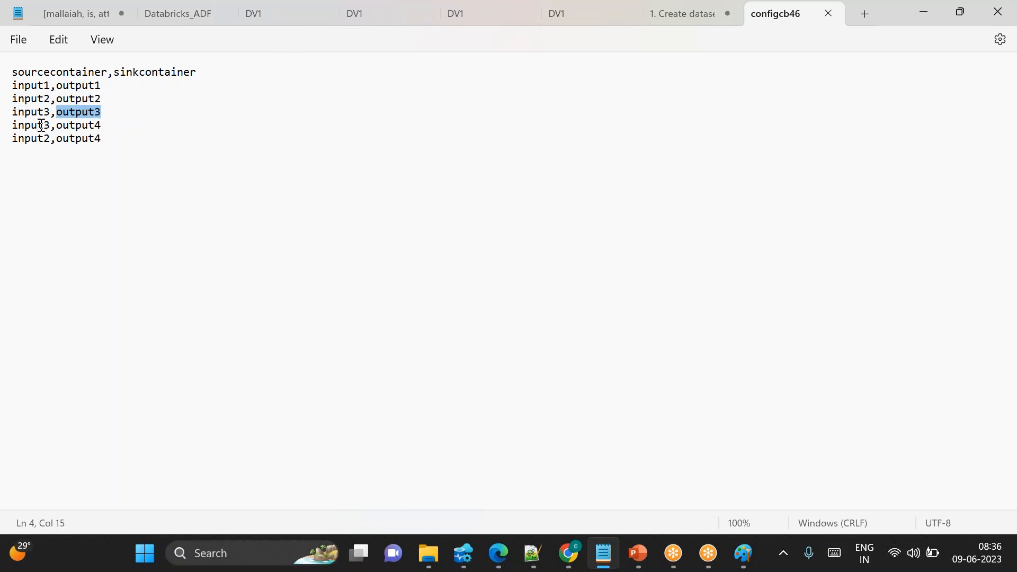
double_click(26, 139)
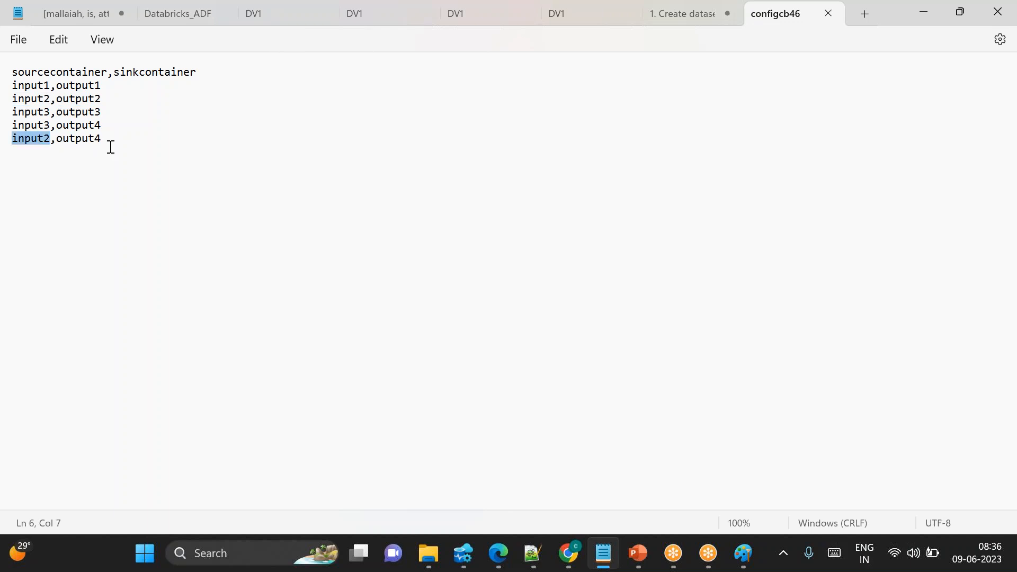
click(111, 146)
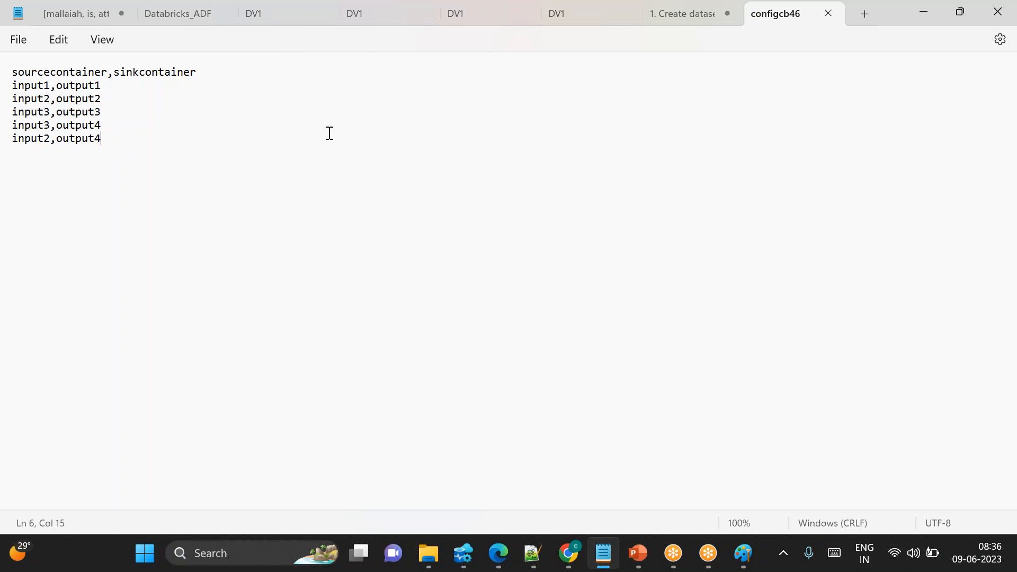
click(999, 147)
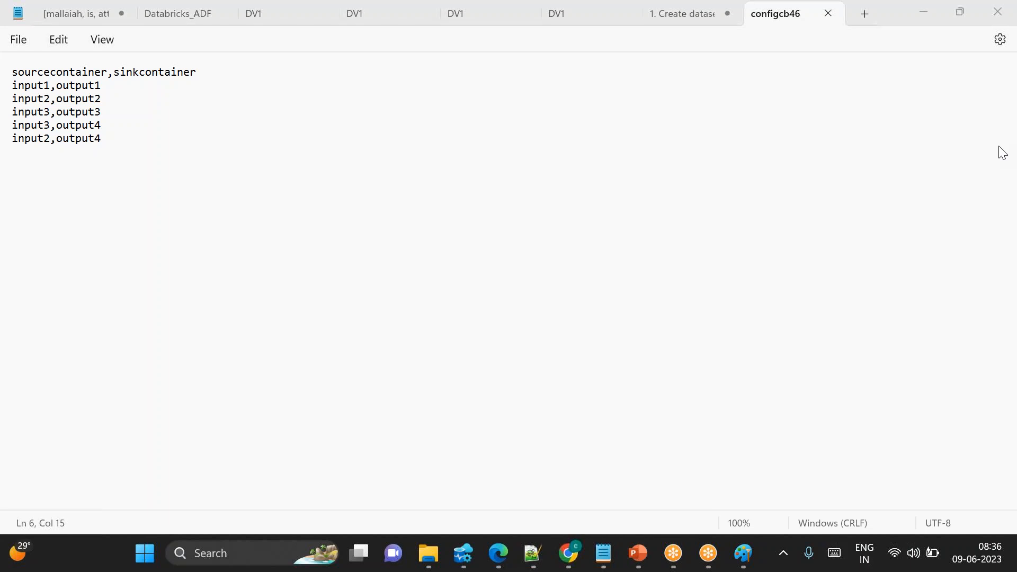
click(640, 225)
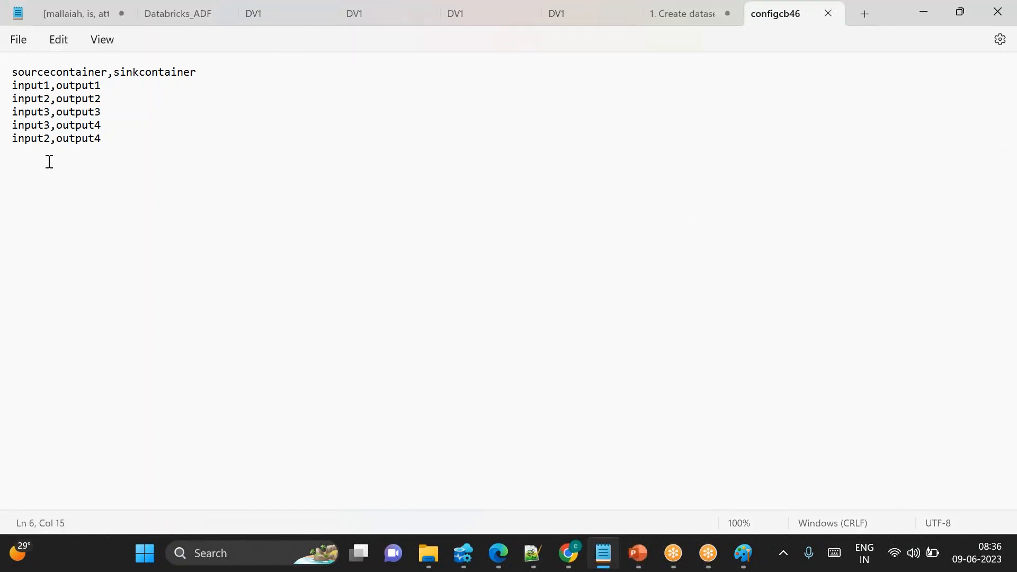
Highlight and review the input and output container rows in the config file
drag(25, 84, 122, 166)
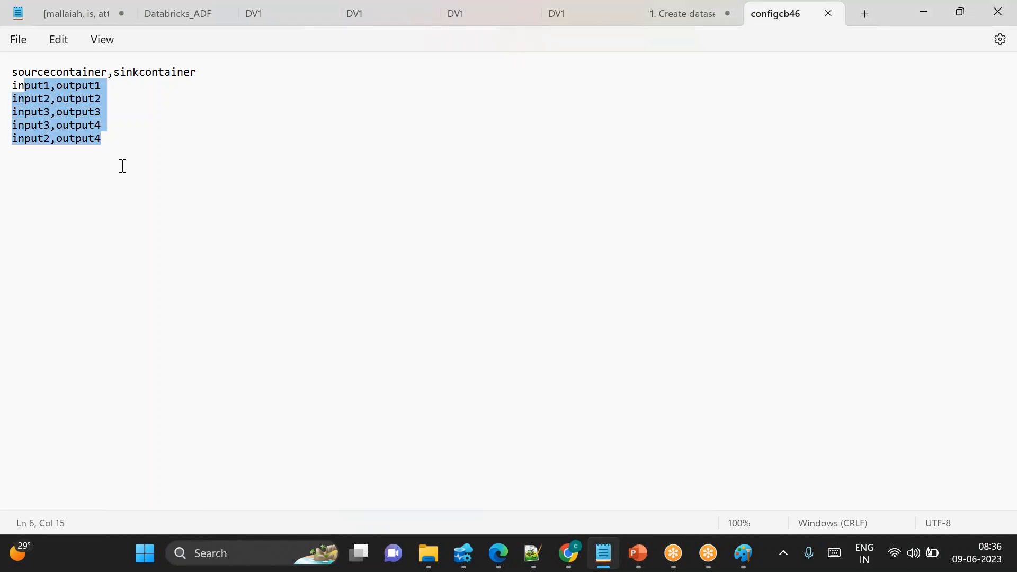
click(333, 228)
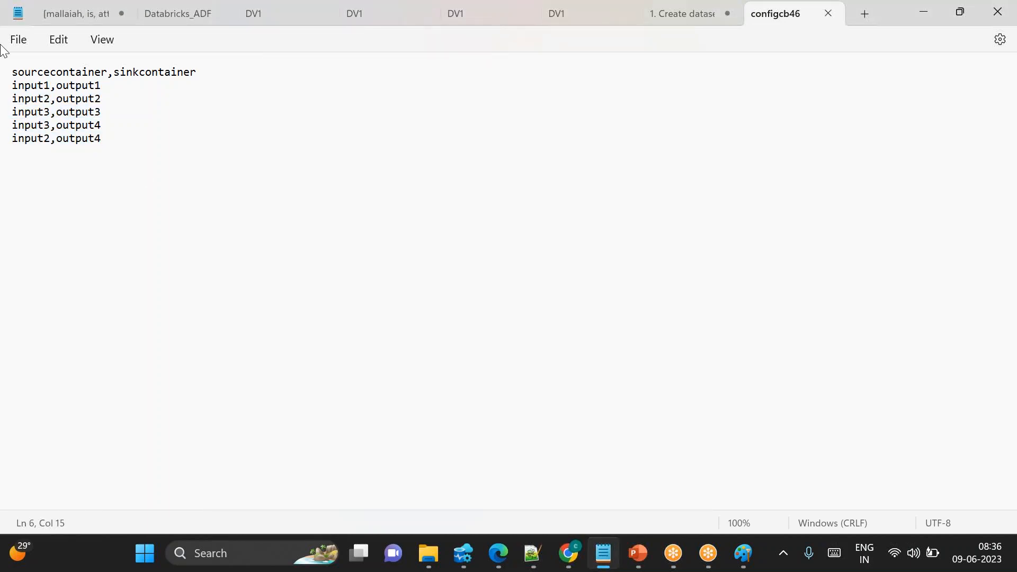
mouse_move(579, 565)
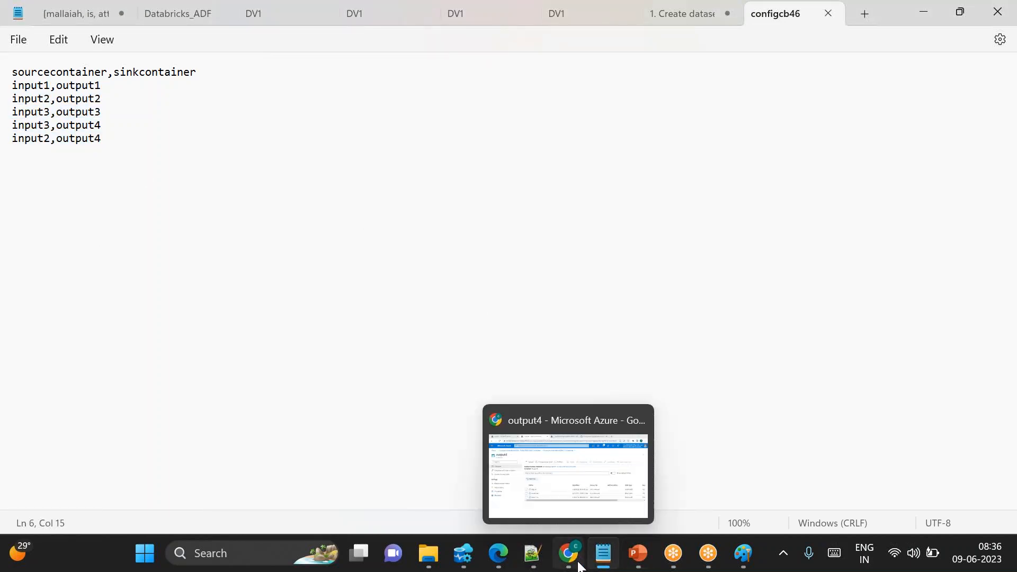
click(135, 125)
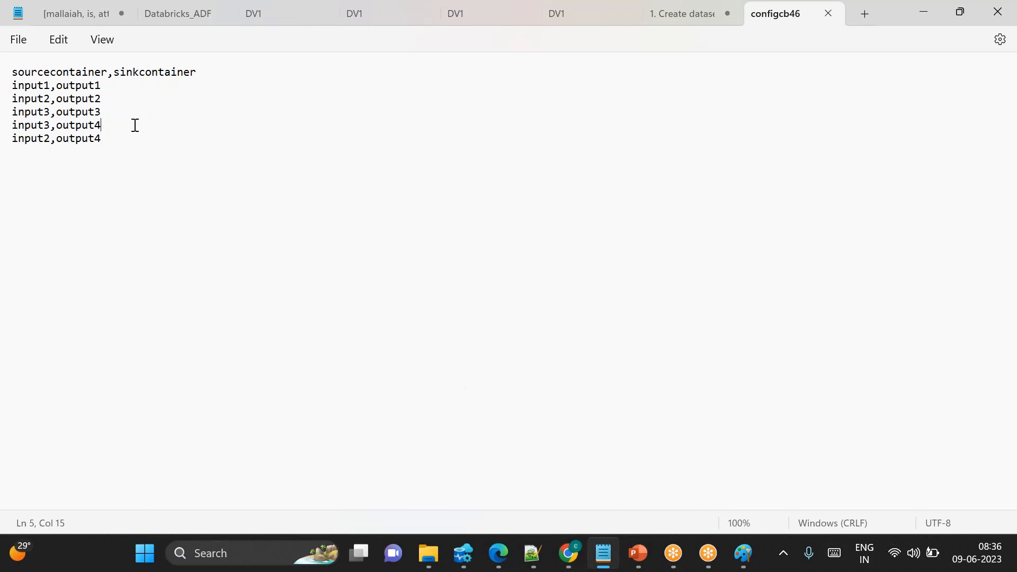
drag(135, 125, 8, 77)
click(360, 292)
Create a new container named metadata in the source storage account
click(572, 557)
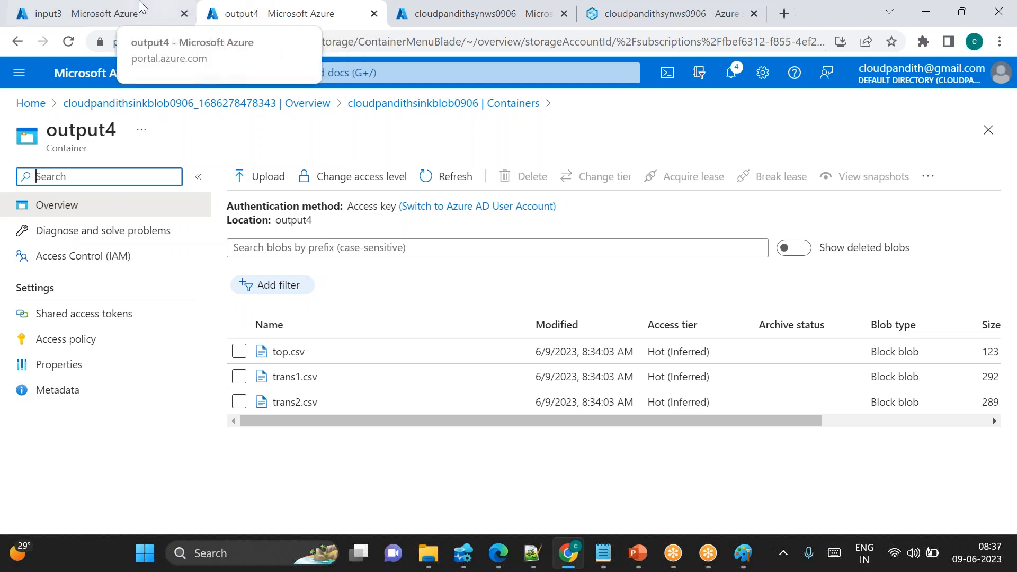
click(127, 11)
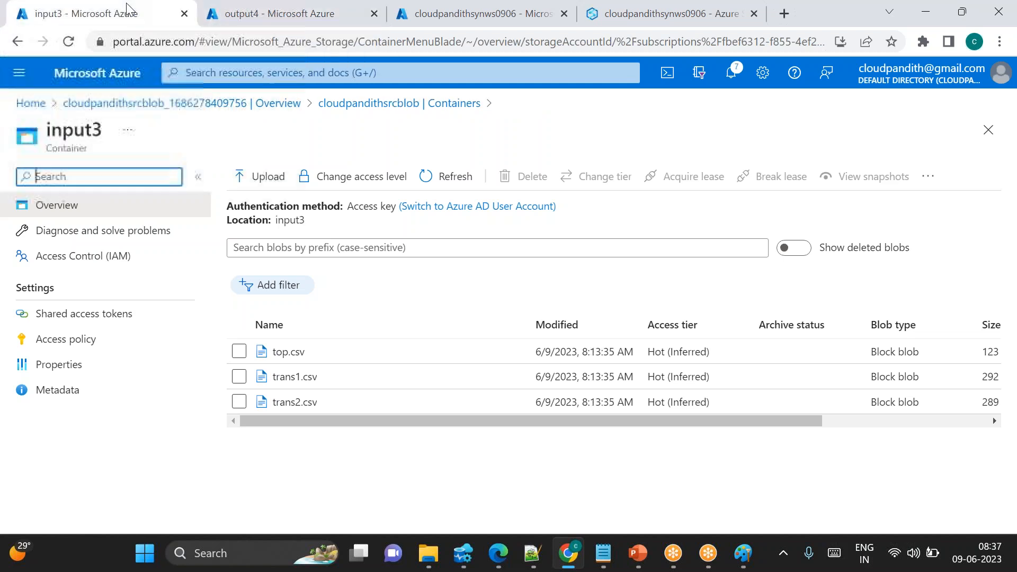
click(371, 104)
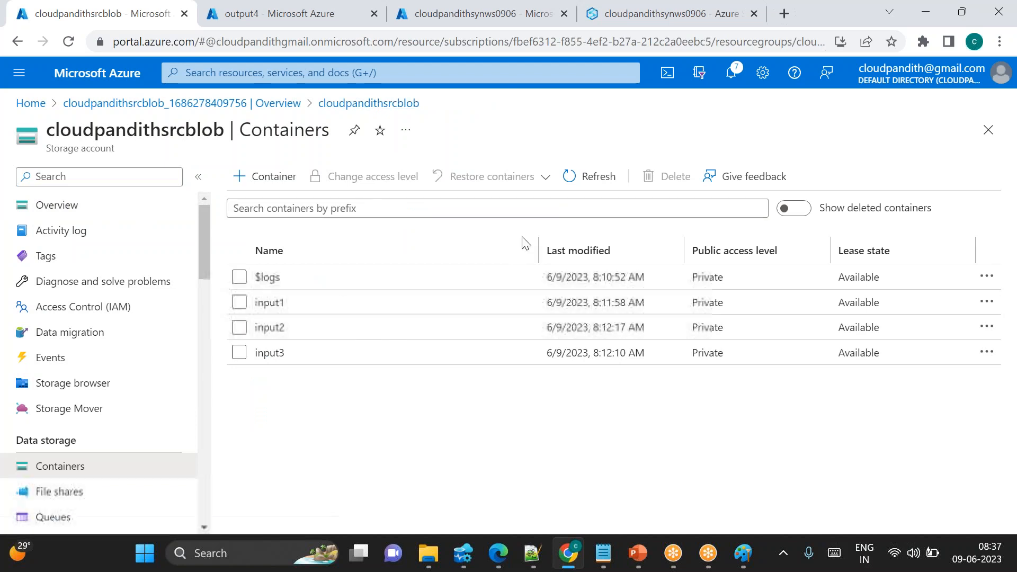
click(264, 176)
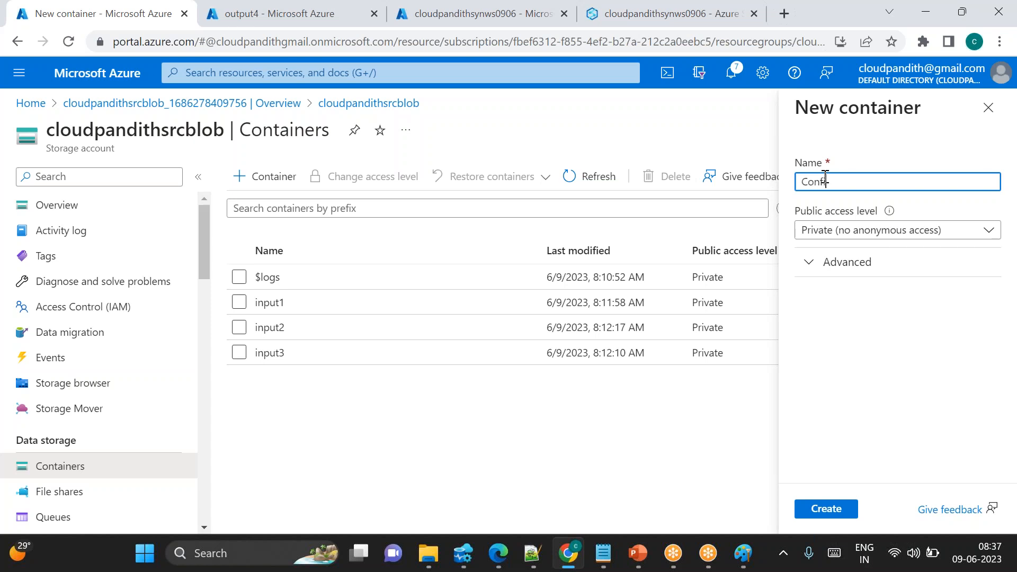
text(Conf)
key(BackSpace)
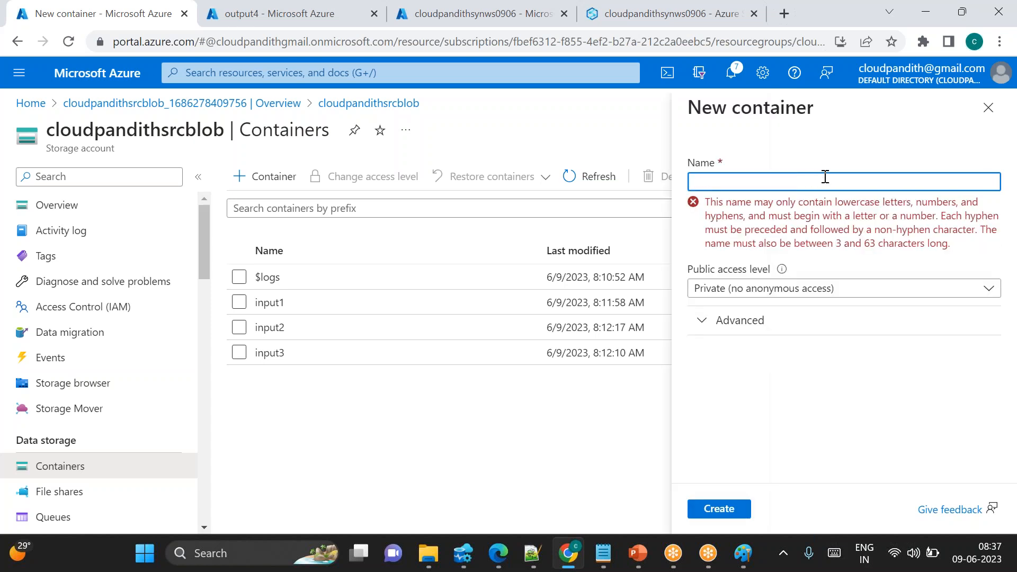
text(Metadata)
key(Home)
key(Delete)
text(m)
click(826, 510)
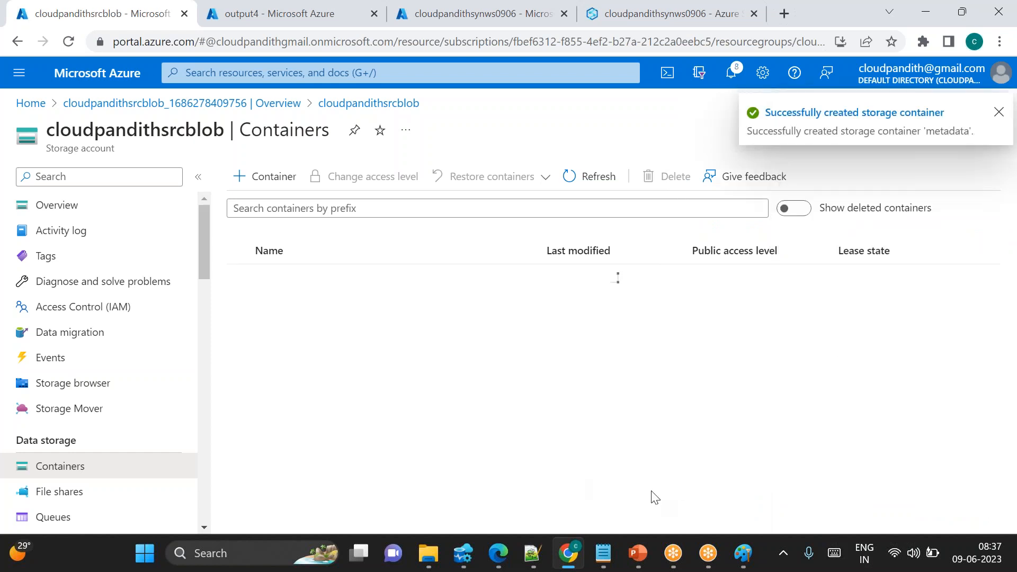
Review the input and output container names listed in the config file
click(605, 557)
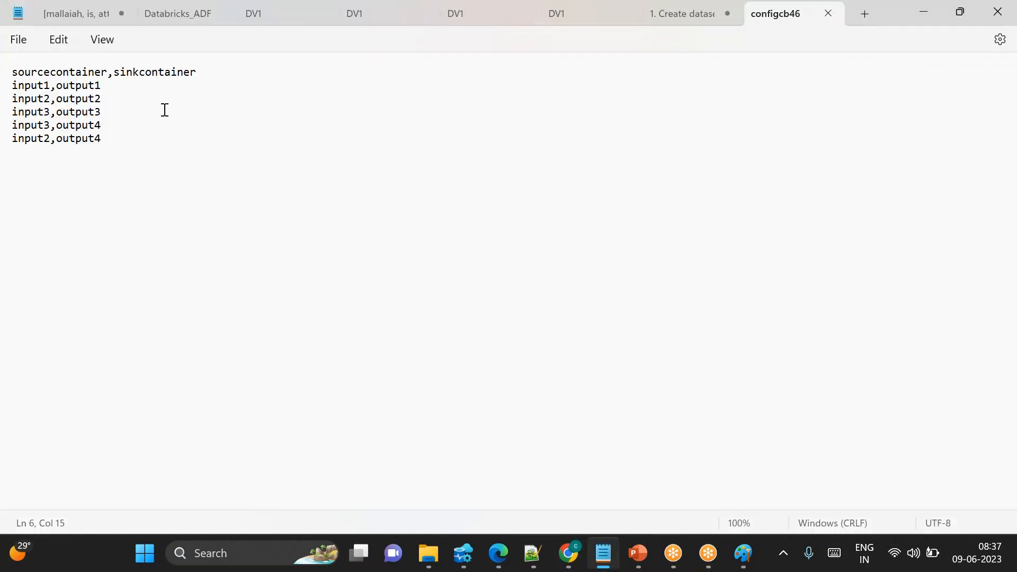
key(BackSpace)
text(O)
key(BackSpace)
text(o)
double_click(87, 85)
double_click(72, 99)
click(135, 139)
double_click(77, 85)
double_click(80, 99)
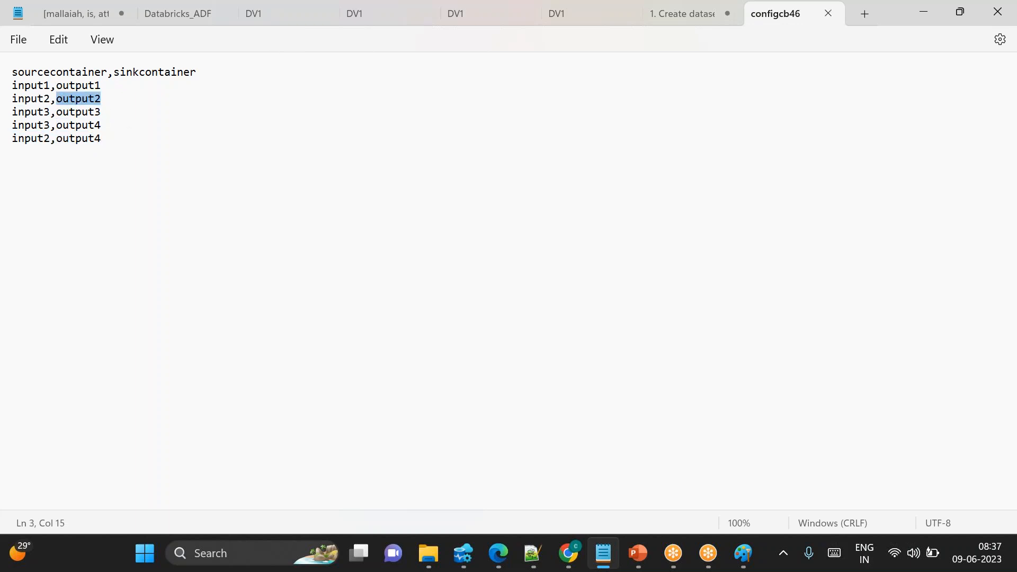
key(alt+Tab)
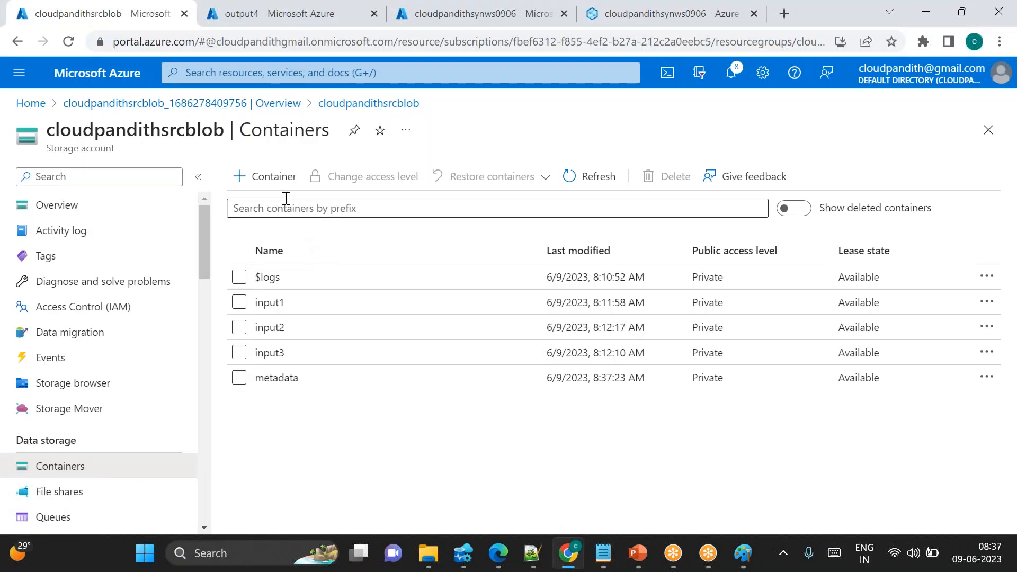
click(271, 182)
text(Metadata1)
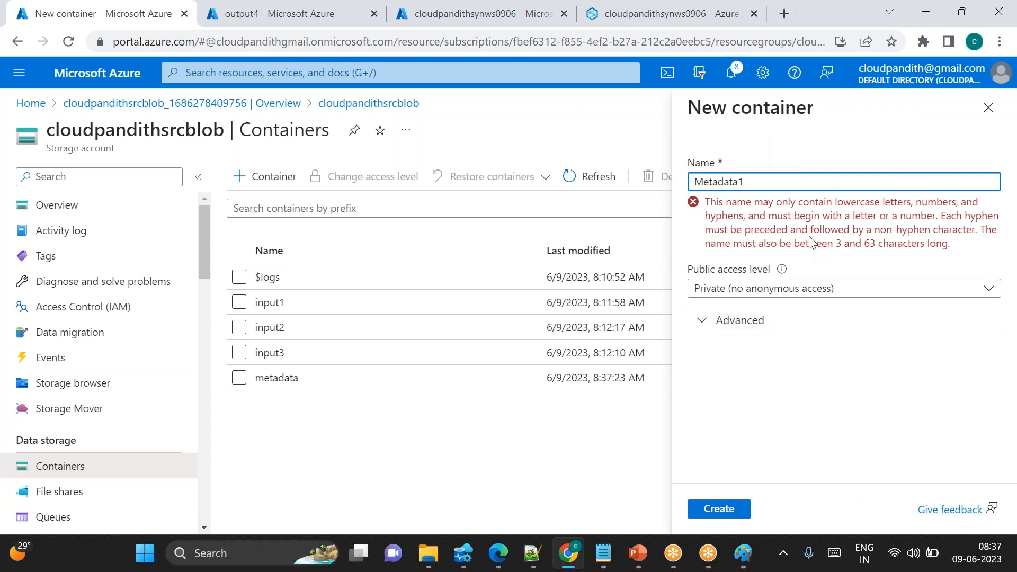
key(BackSpace)
text(m)
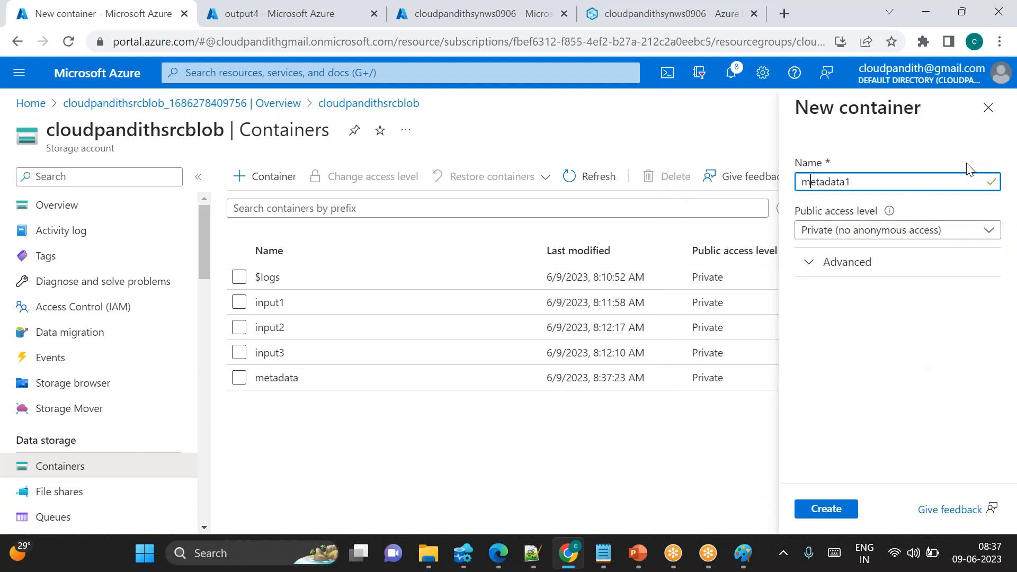
click(1003, 95)
click(989, 107)
click(583, 128)
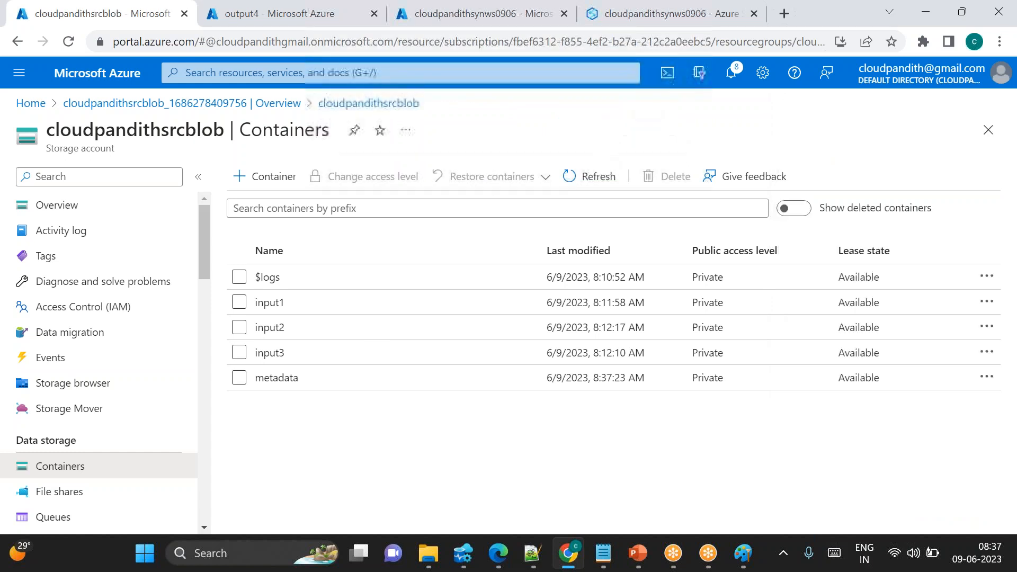
Upload configcb46.csv from the Desktop into the metadata container
click(288, 378)
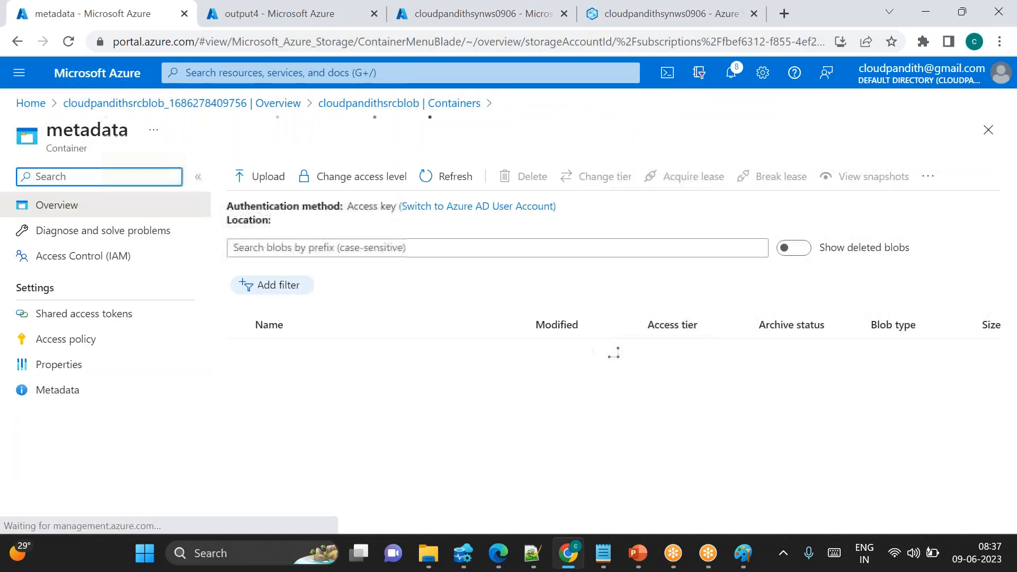
click(266, 177)
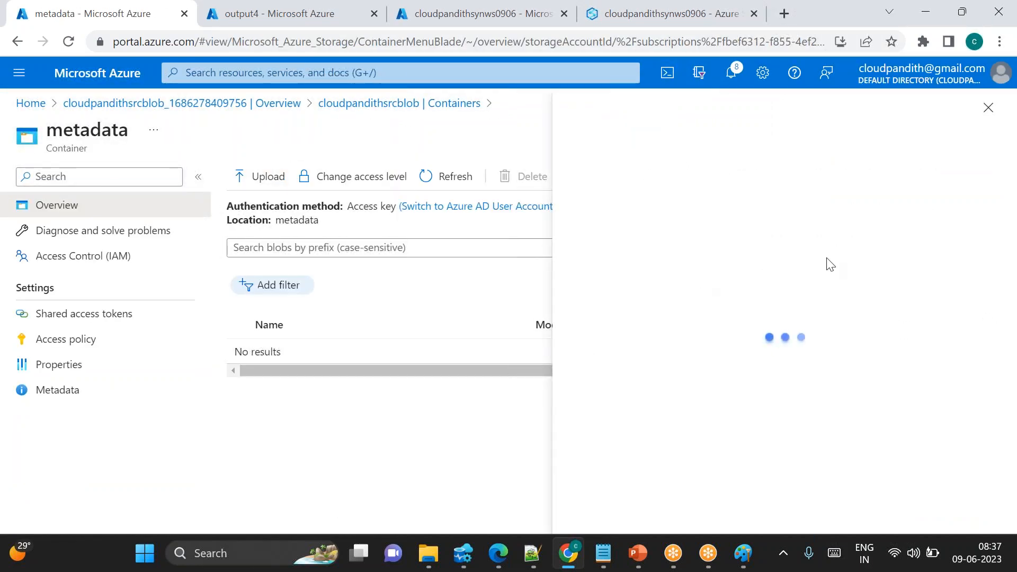
click(789, 264)
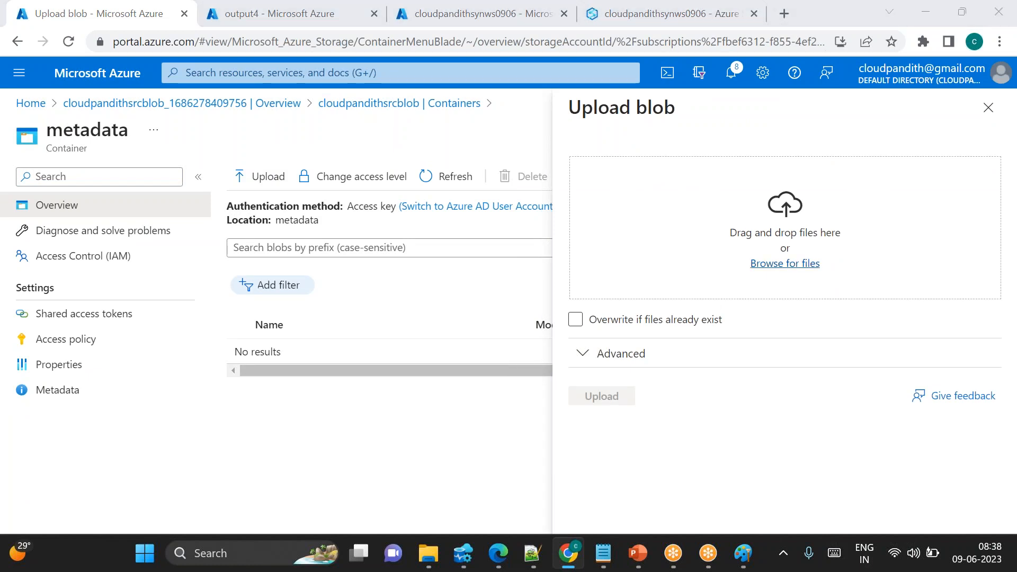
click(220, 258)
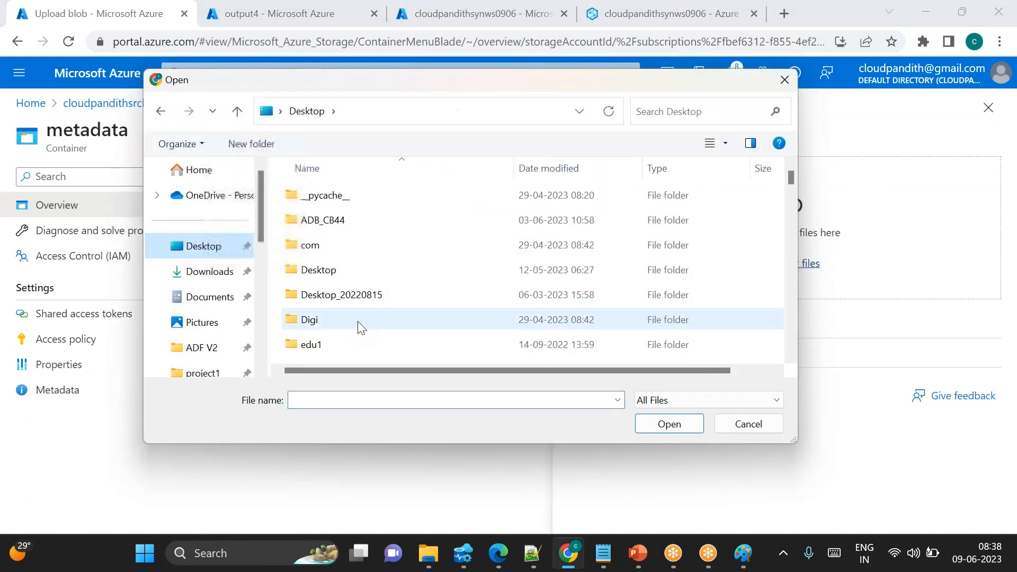
click(307, 399)
text(cibfi)
key(BackSpace)
key(BackSpace)
key(BackSpace)
key(BackSpace)
text(onf)
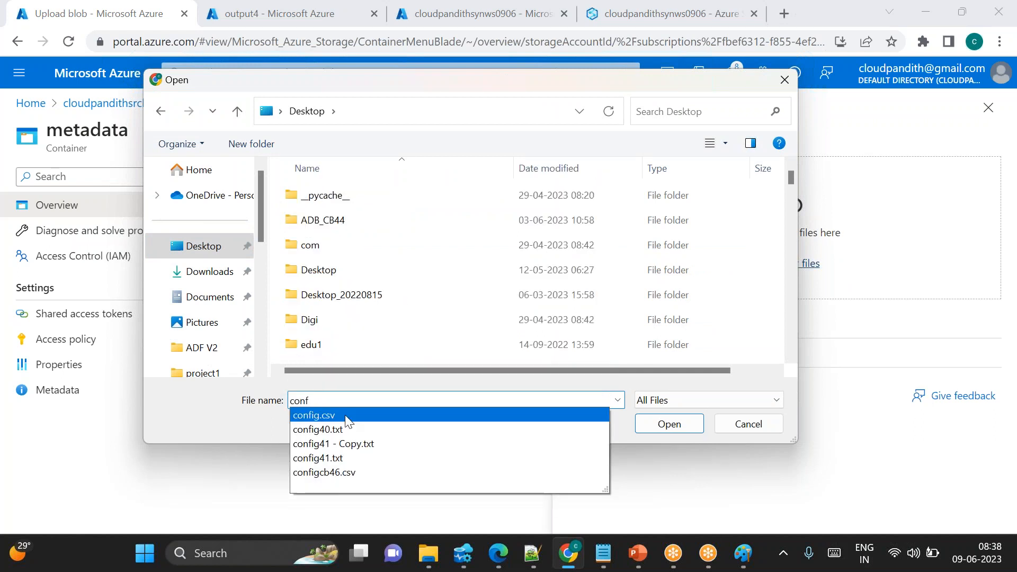
click(342, 472)
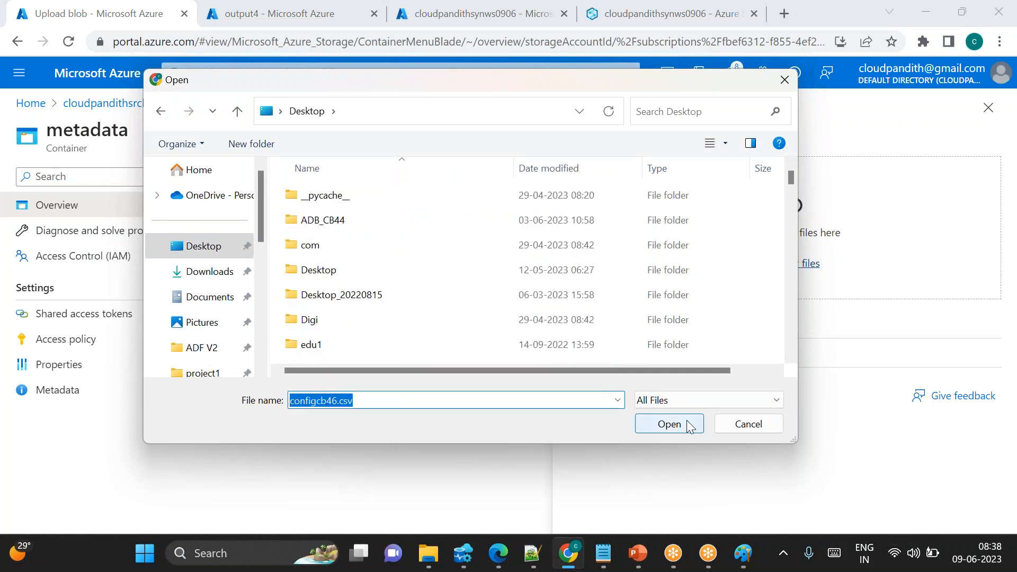
click(670, 424)
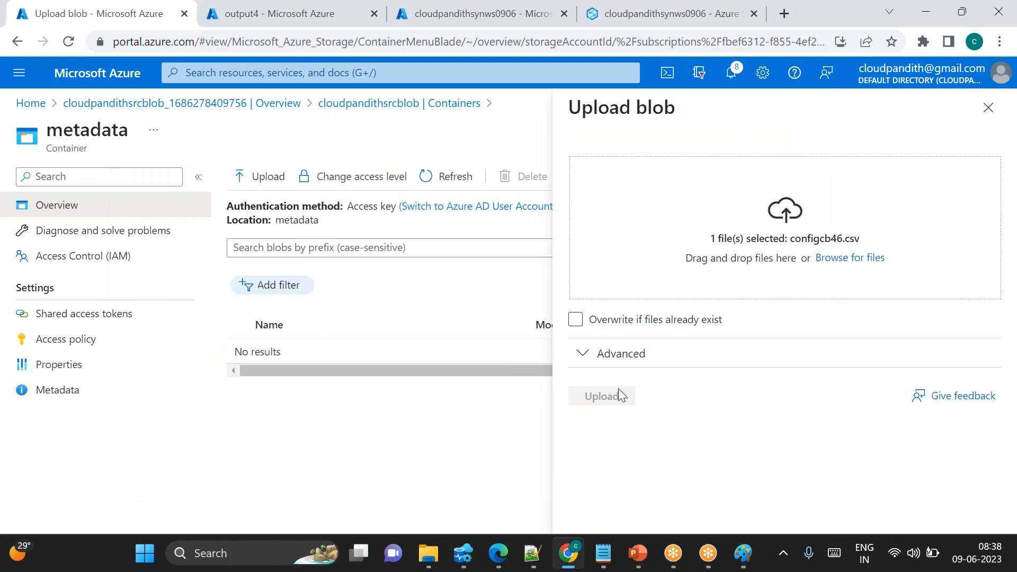
click(601, 396)
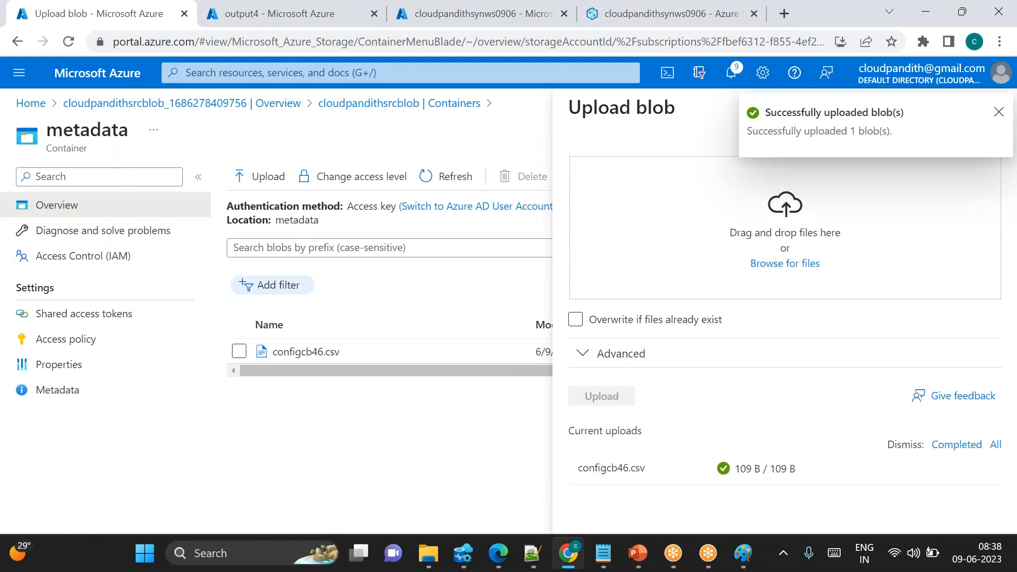
key(ctrl+a)
click(999, 112)
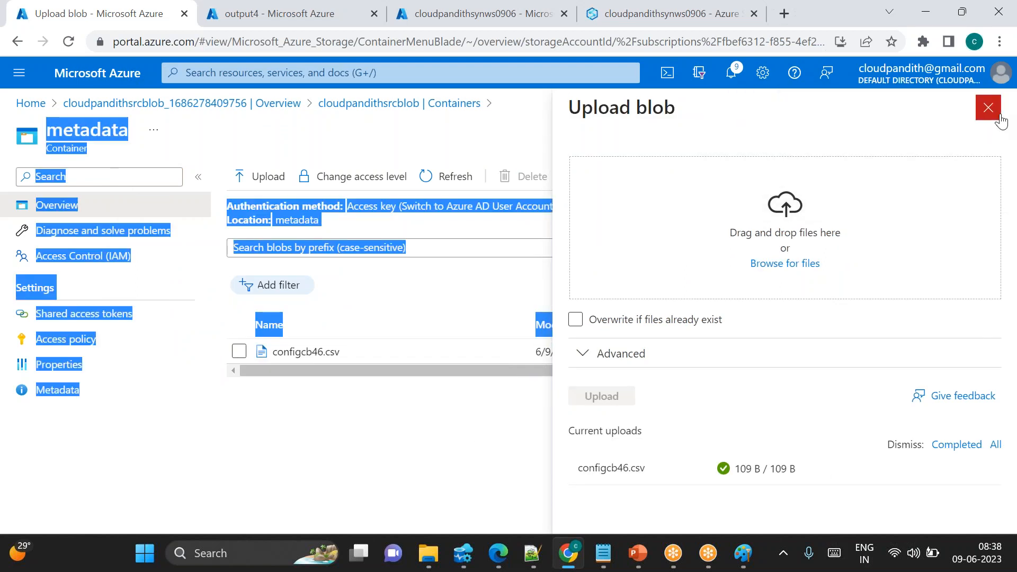
click(988, 109)
click(536, 425)
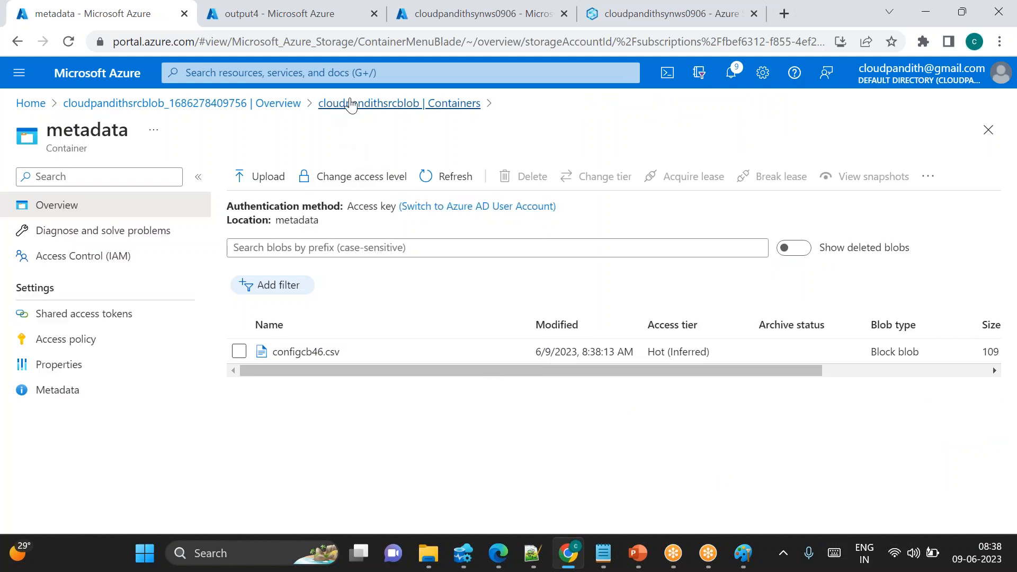
click(352, 105)
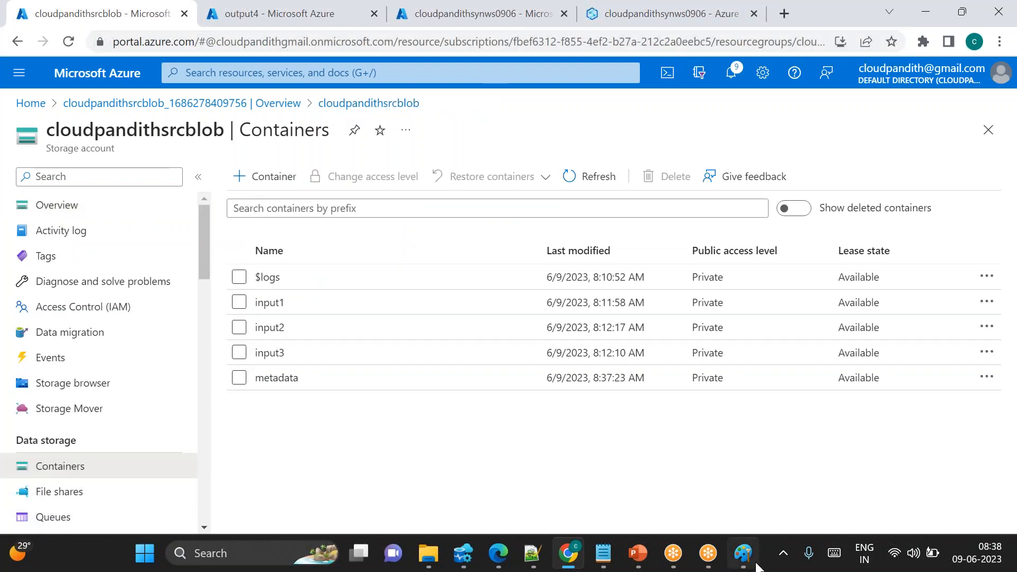
Switch to a new Paint window and draw a large outer rectangle about 1382 × 568 px
click(743, 553)
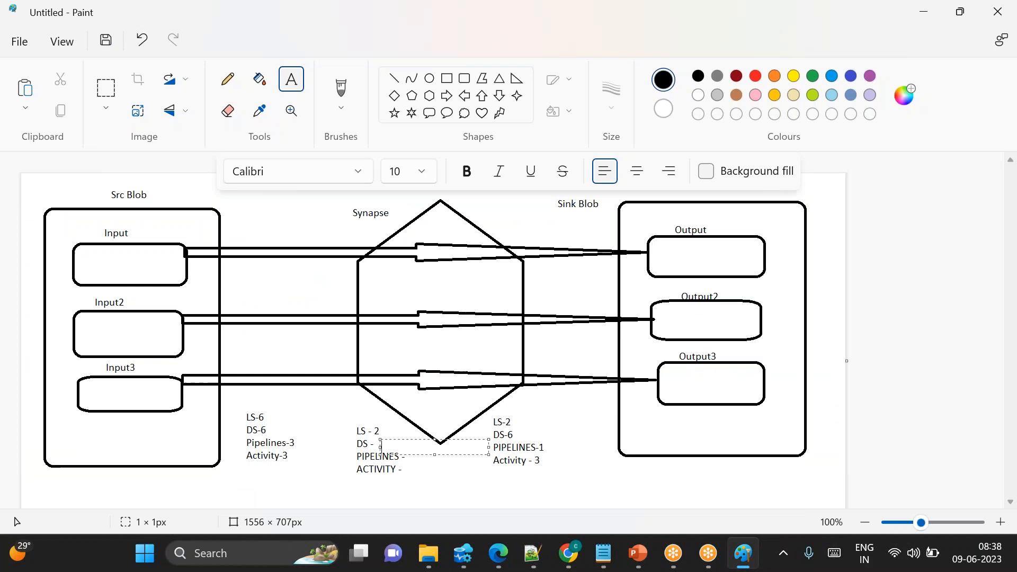
click(214, 553)
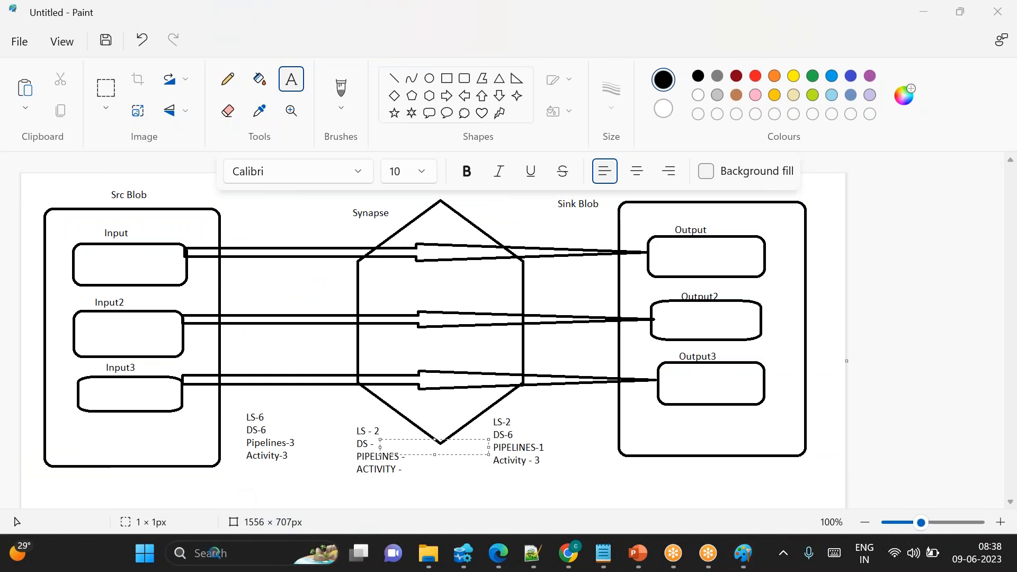
text(paint)
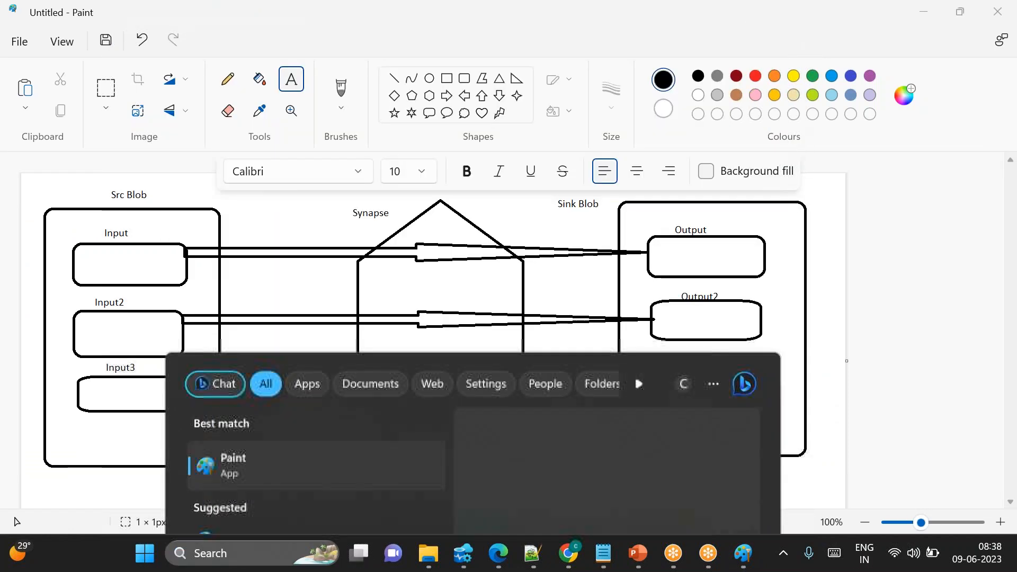
key(Return)
click(446, 78)
drag(67, 187, 799, 488)
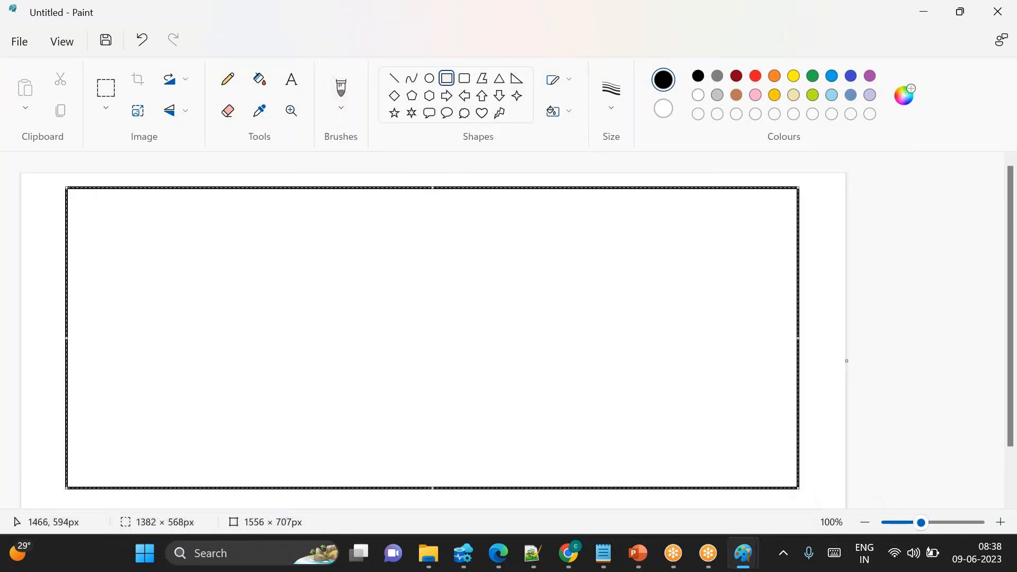
Draw a rounded box in the frame's upper left and a right-pointing arrow about 112 × 24 px from it
click(464, 80)
drag(143, 226, 259, 299)
click(323, 334)
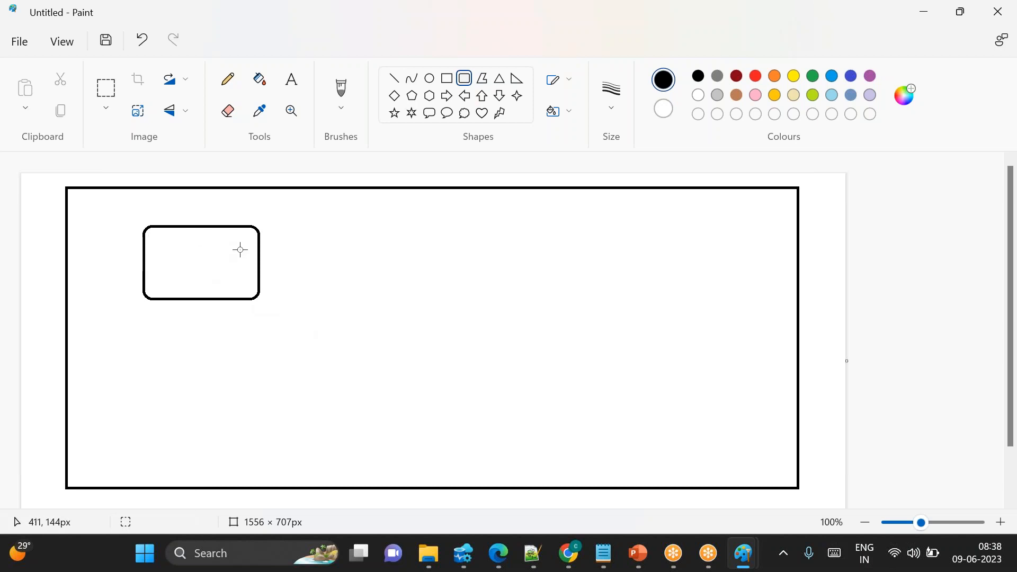
click(447, 95)
drag(260, 253, 319, 264)
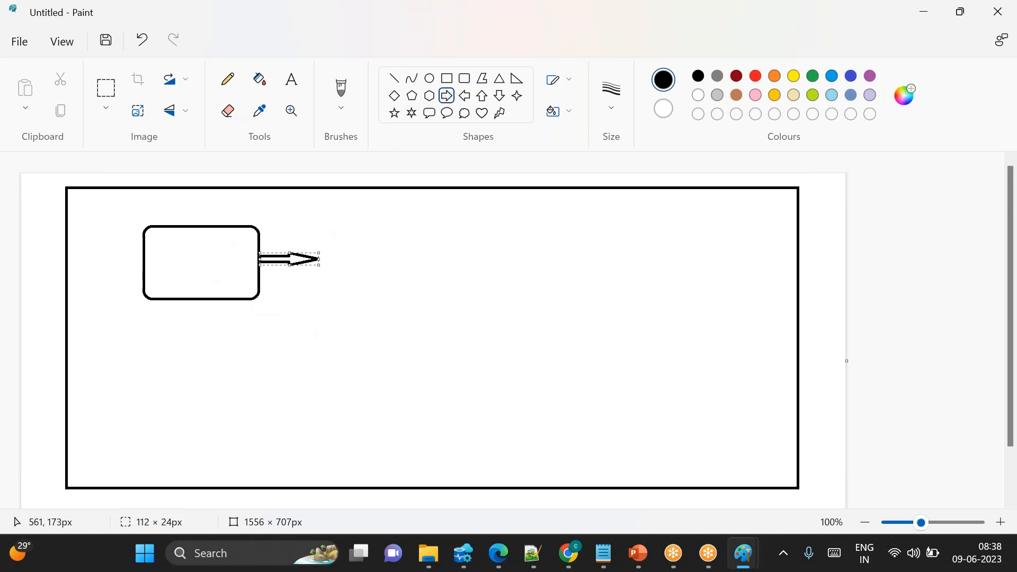
Draw a larger rounded rectangle at the arrow's tip, sized about 503 × 380 px
click(469, 82)
drag(316, 227, 433, 303)
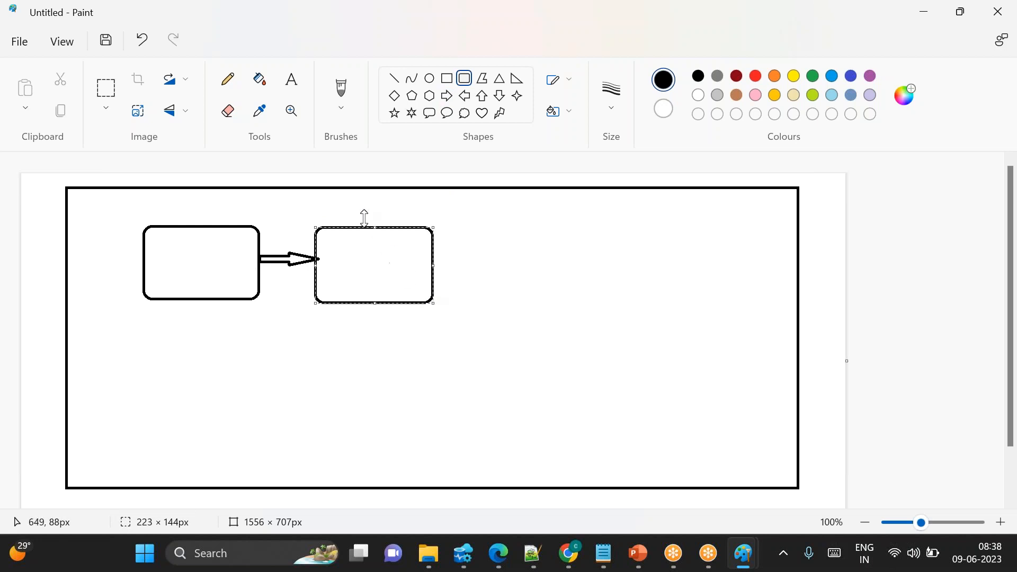
drag(371, 228, 371, 222)
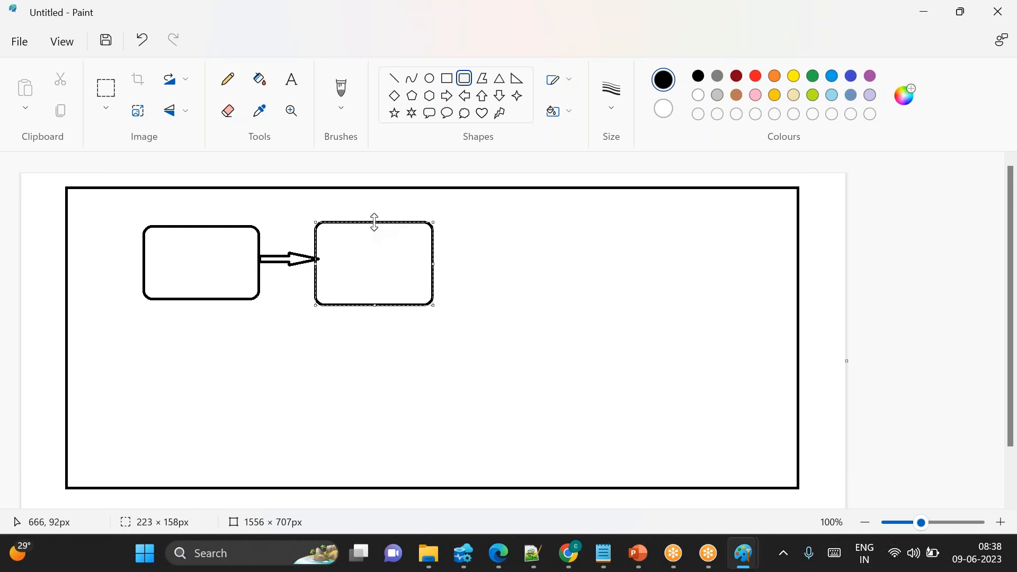
drag(434, 304, 572, 415)
drag(419, 311, 431, 321)
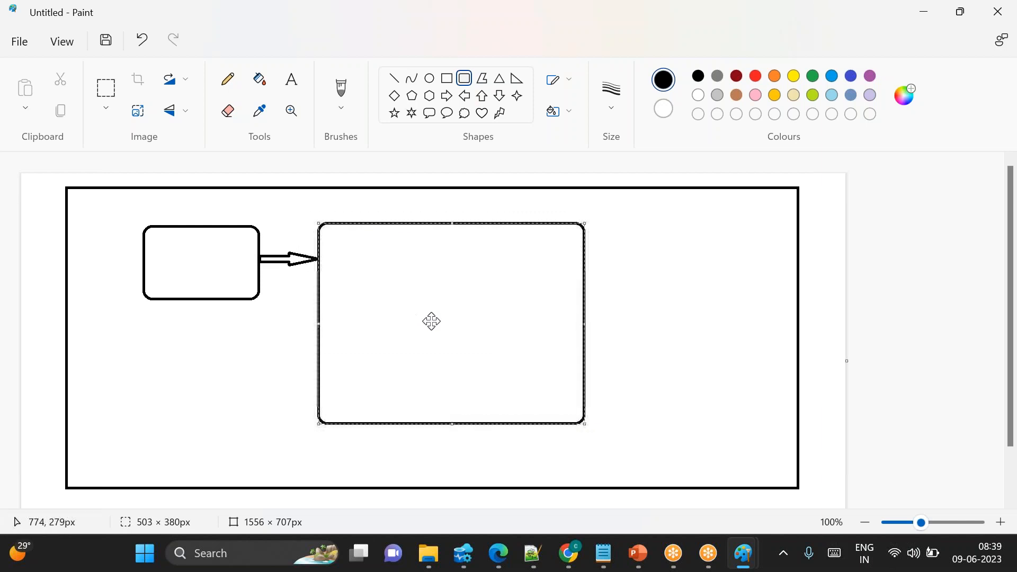
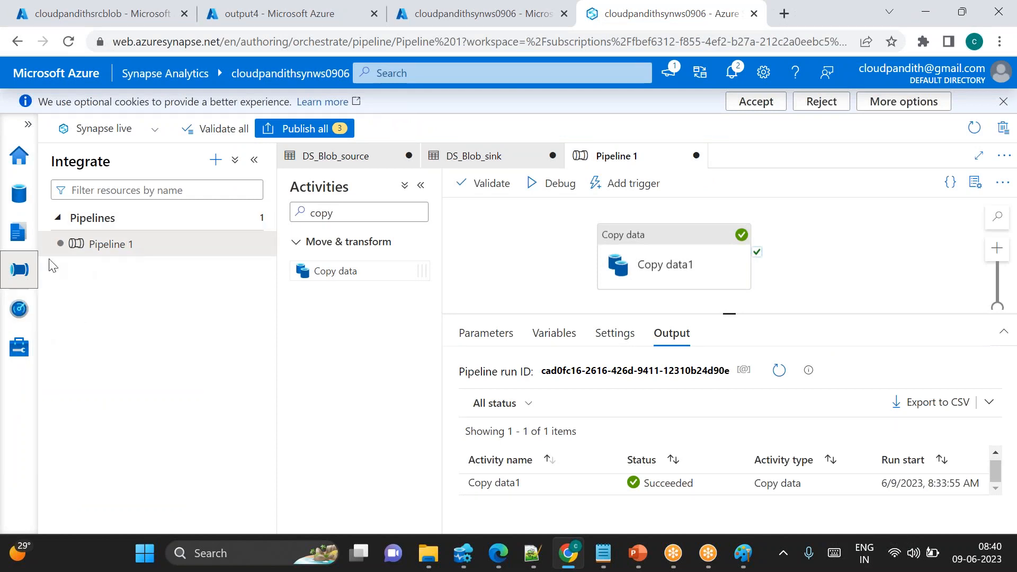
Create a new pipeline and add a Lookup activity to its canvas
click(216, 161)
click(284, 191)
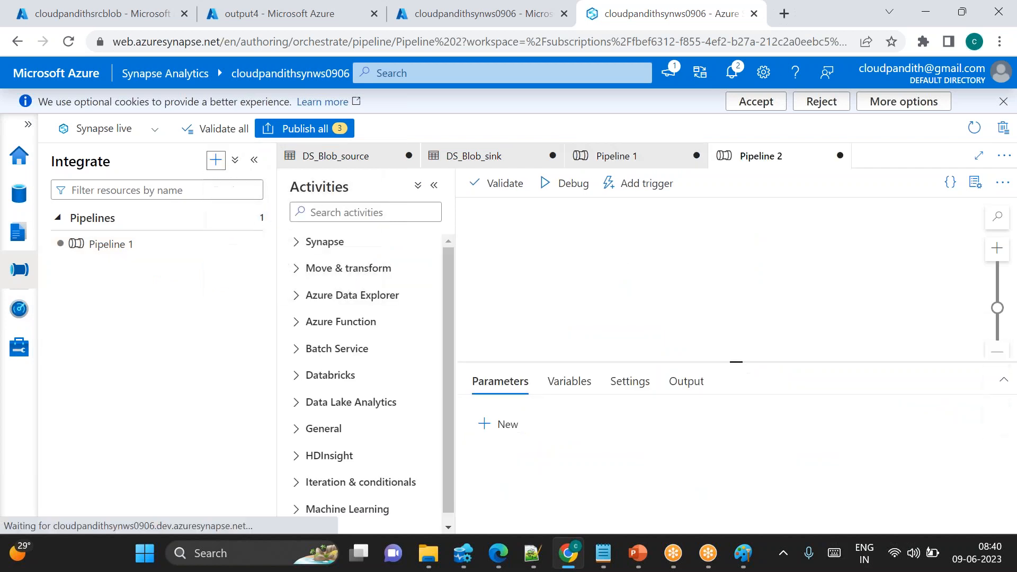
click(977, 182)
click(337, 214)
text(look)
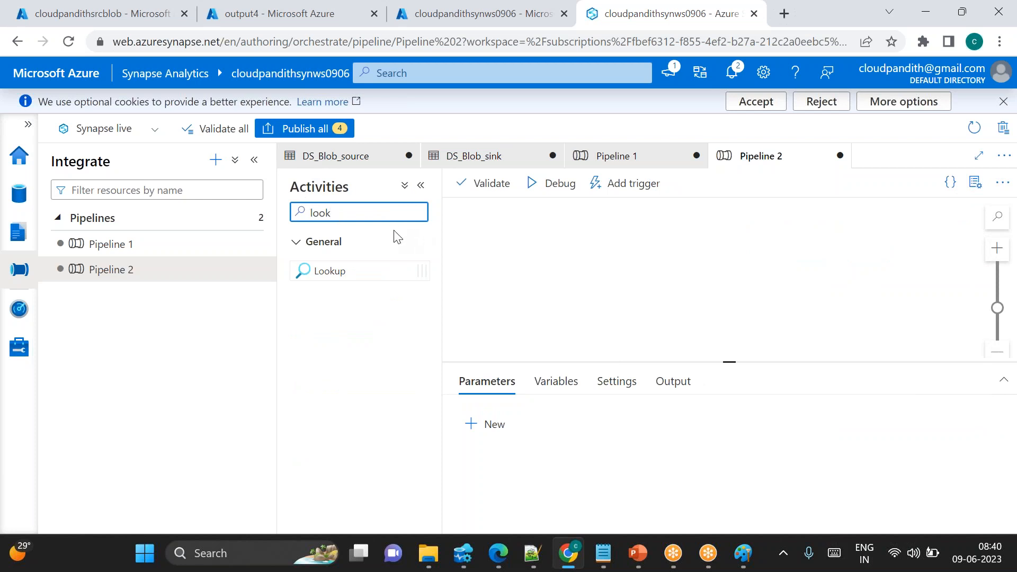
drag(331, 271, 556, 265)
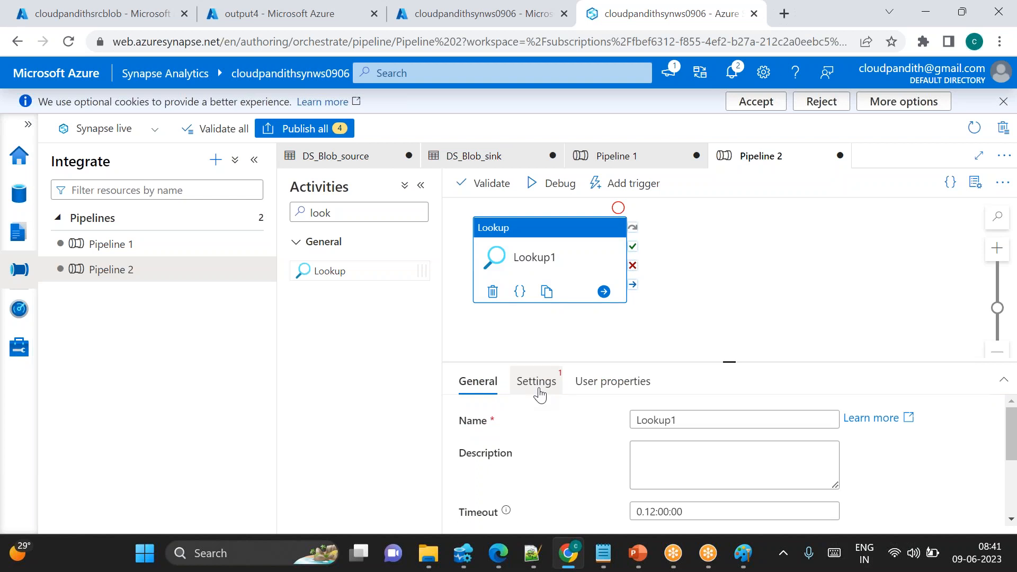
Set the Lookup activity's source dataset to DS_Blob_source
click(118, 14)
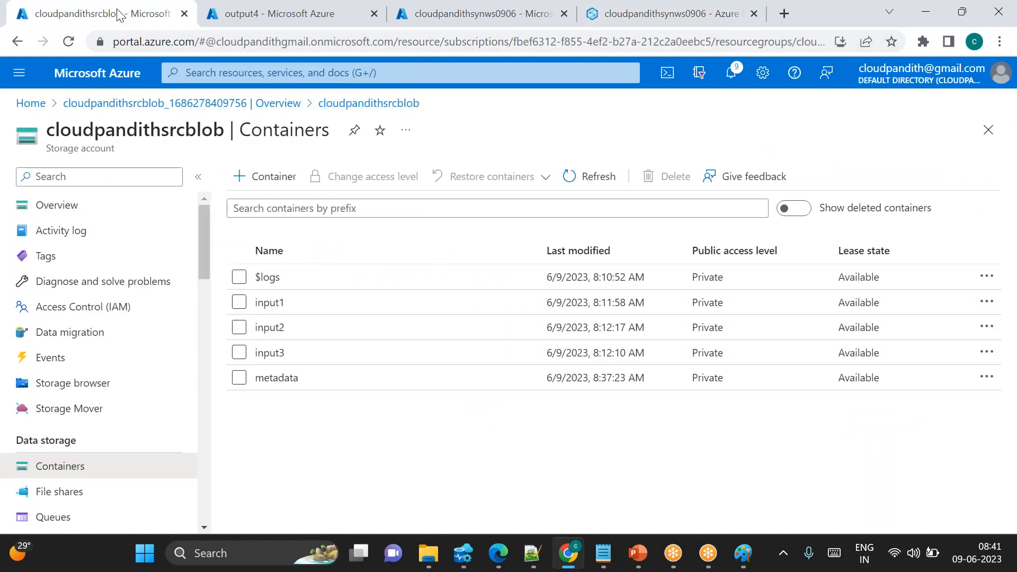
click(629, 24)
click(536, 381)
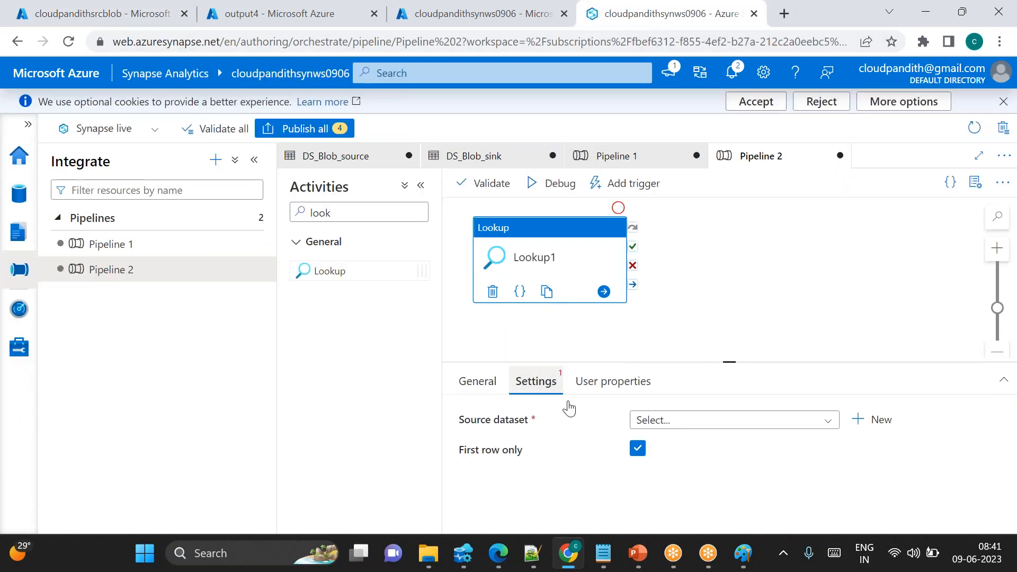
click(669, 423)
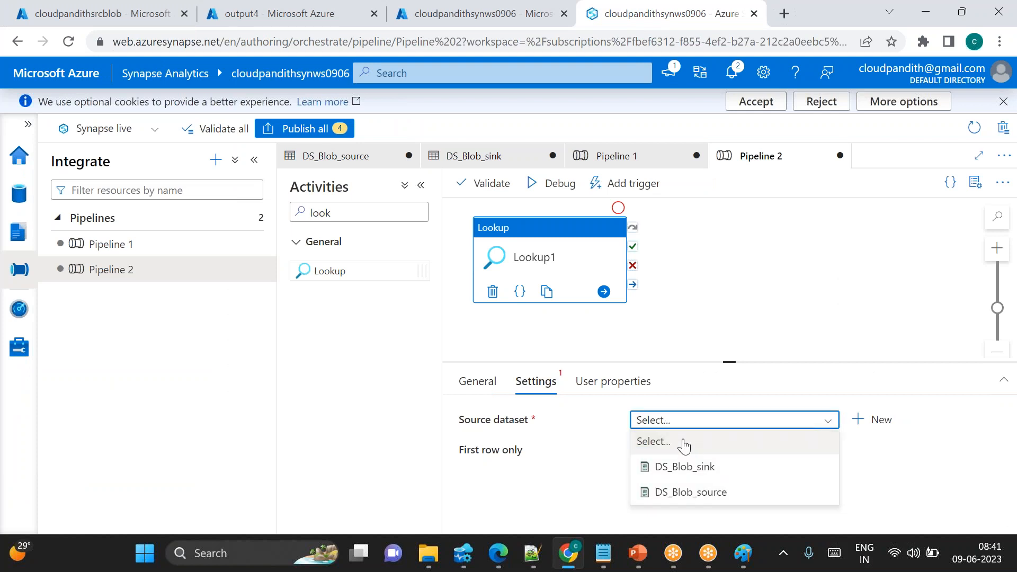
click(683, 492)
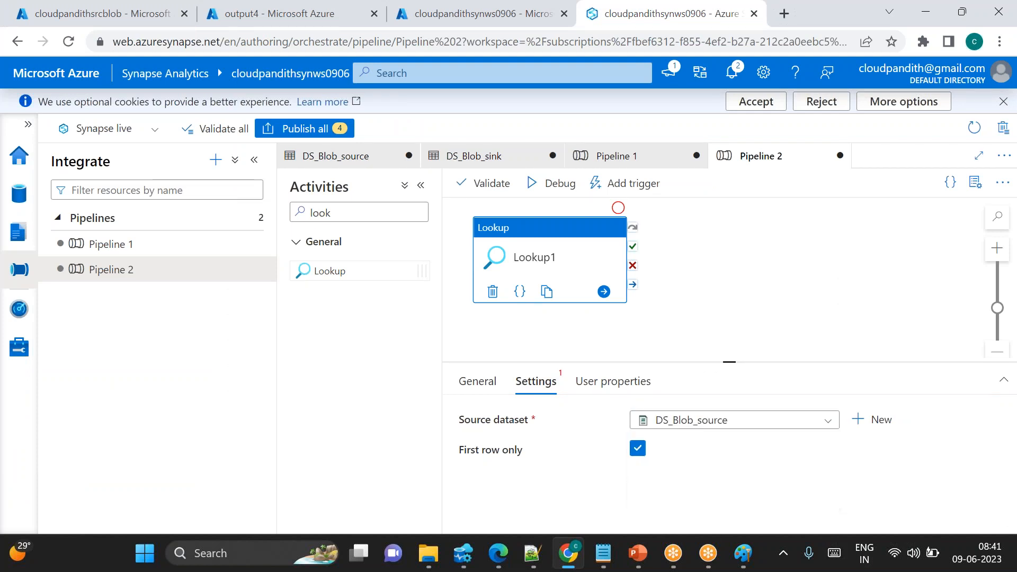
Copy the metadata container name and paste it as the ds_param_srccontainer dataset property value
scroll(694, 437, down, 2)
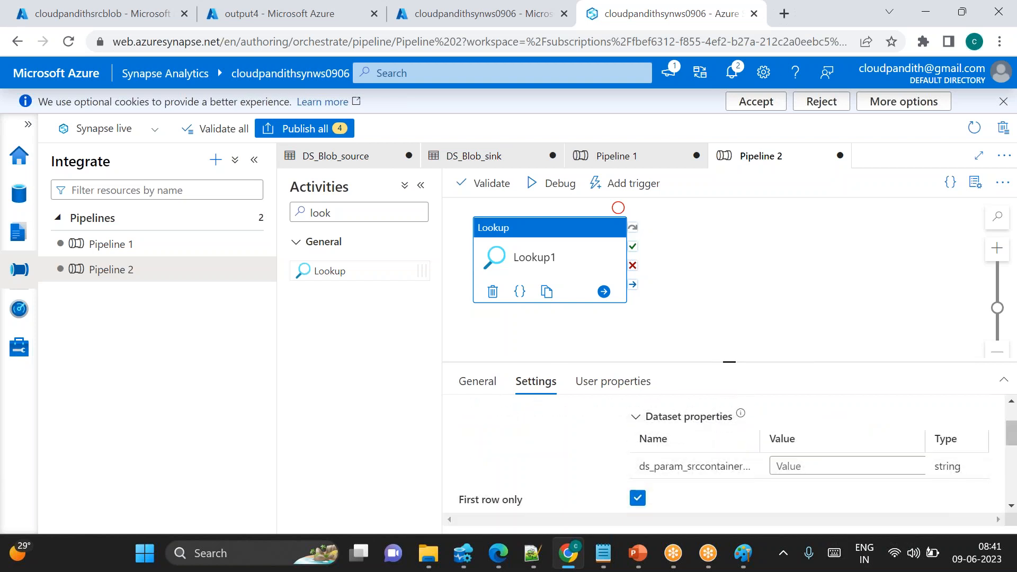
click(800, 466)
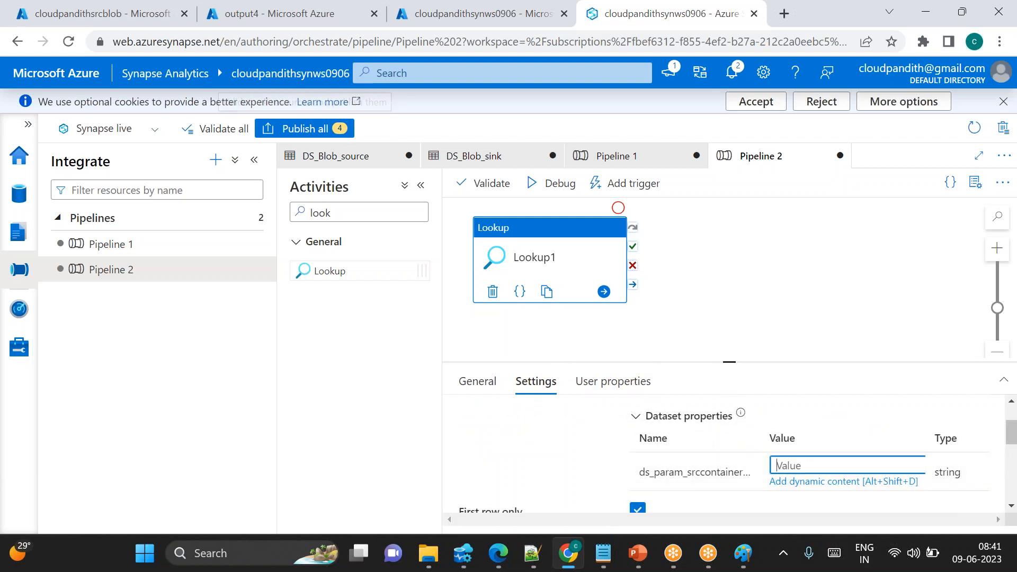
click(63, 6)
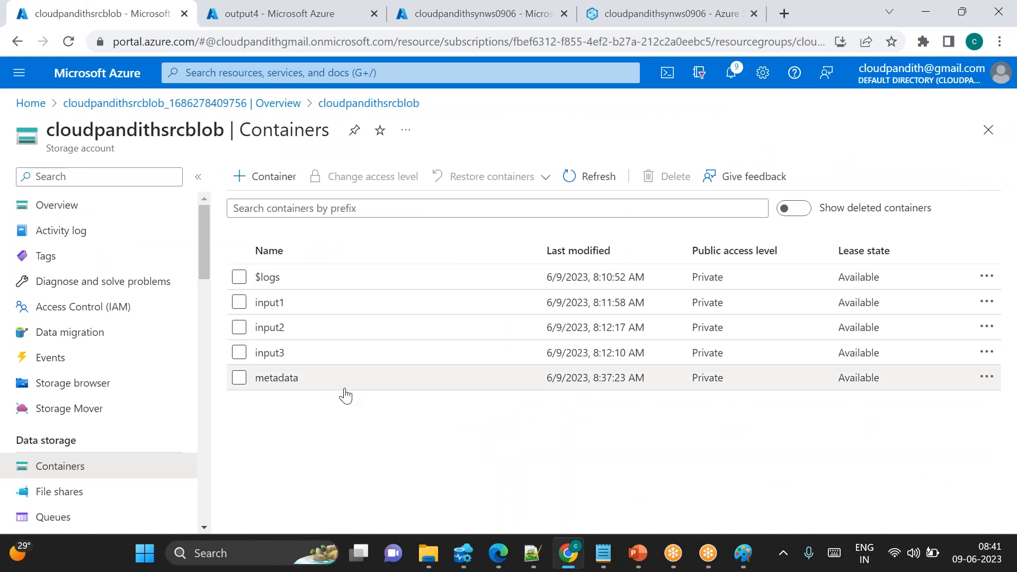
double_click(256, 380)
key(ctrl+c)
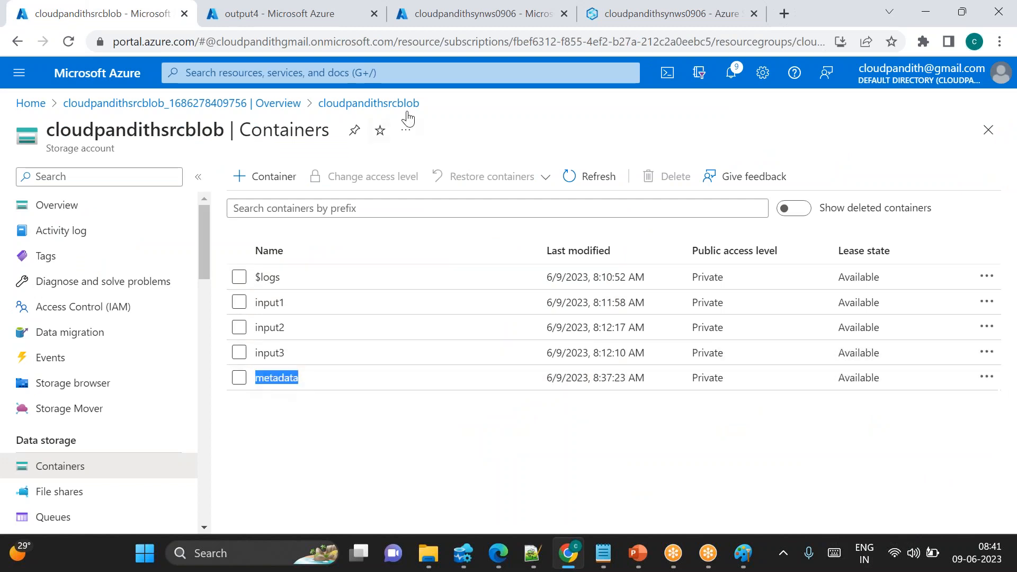
click(588, 15)
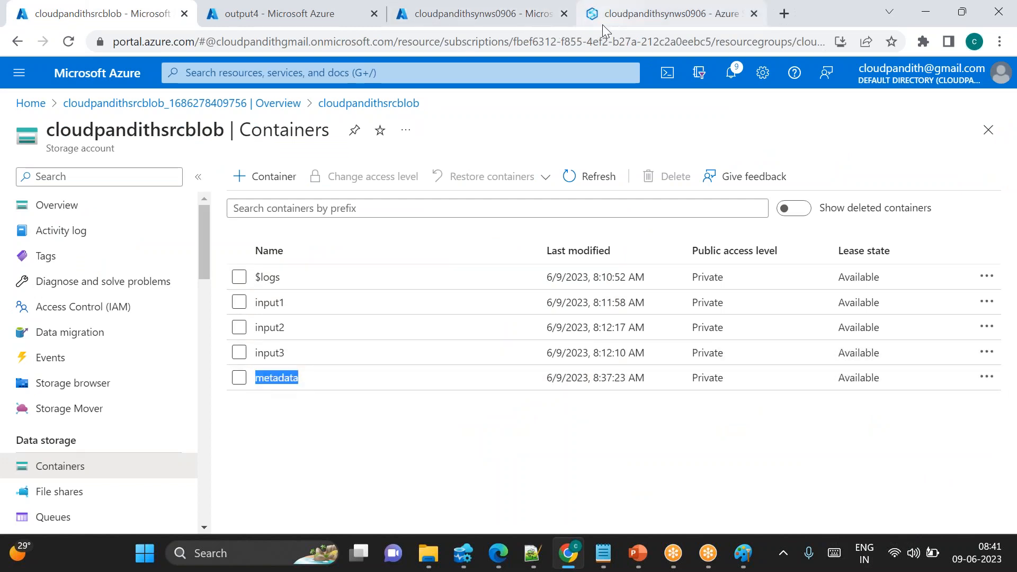
key(ctrl+v)
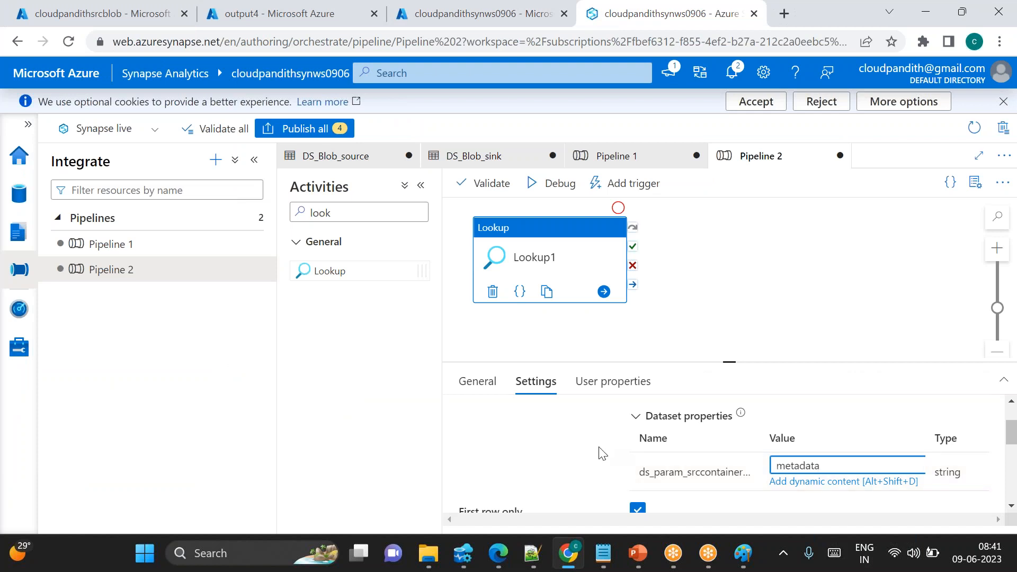
Set the Lookup's file path type to Wildcard file path
scroll(602, 454, down, 1)
scroll(555, 473, down, 1)
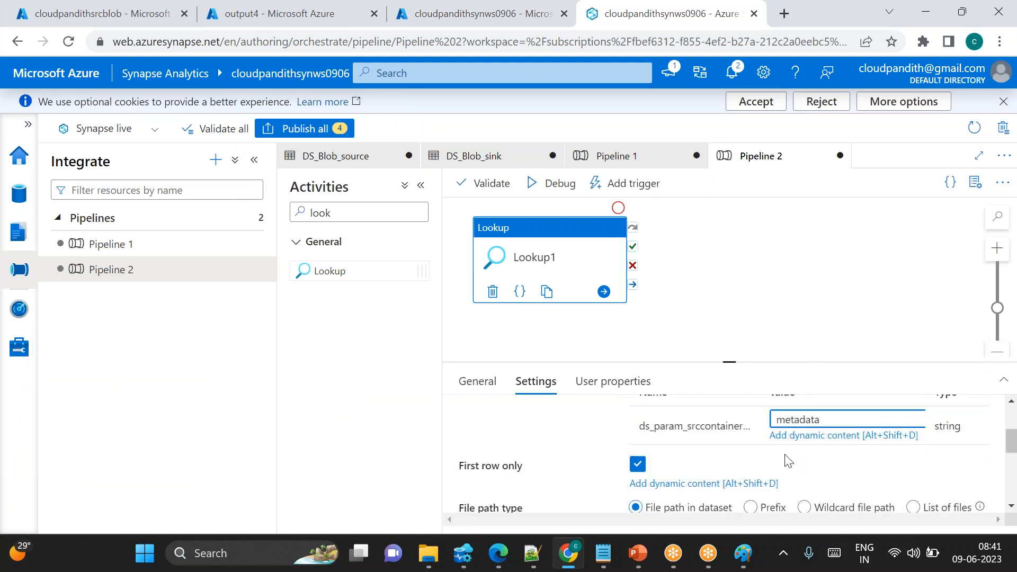
scroll(793, 462, down, 1)
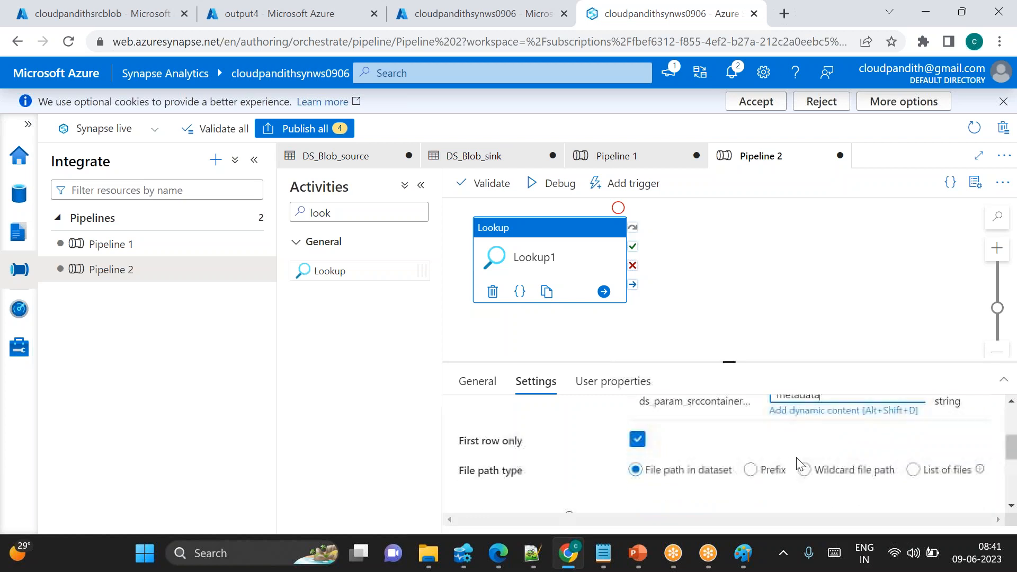
scroll(808, 479, down, 1)
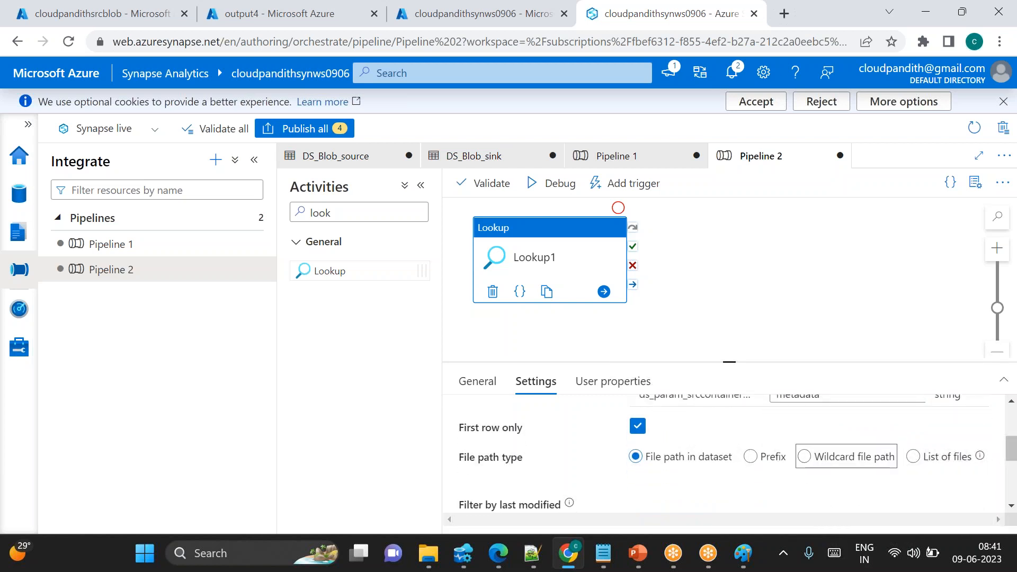
click(804, 457)
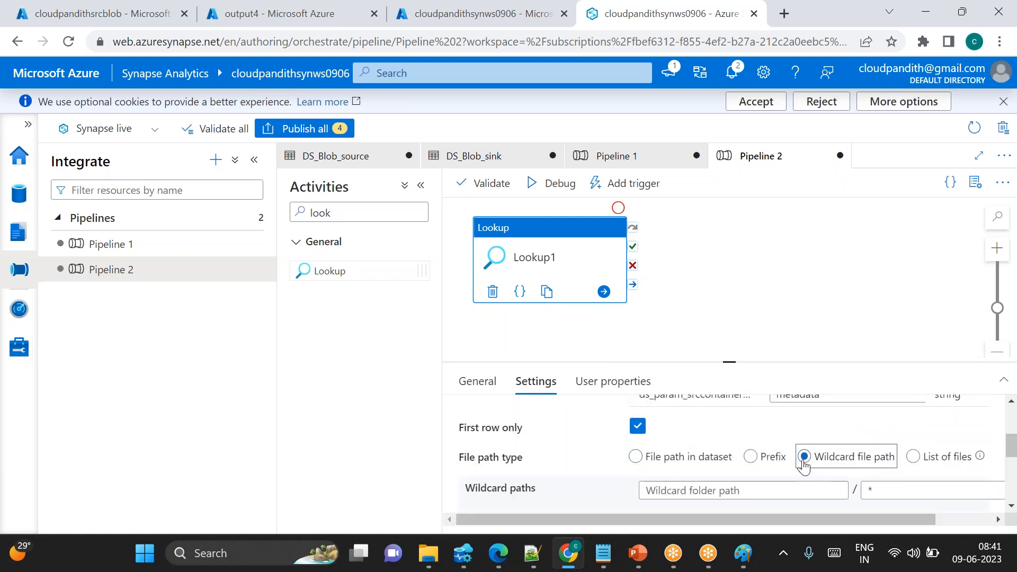
Preview the data returned by the Lookup's source dataset
scroll(804, 466, up, 4)
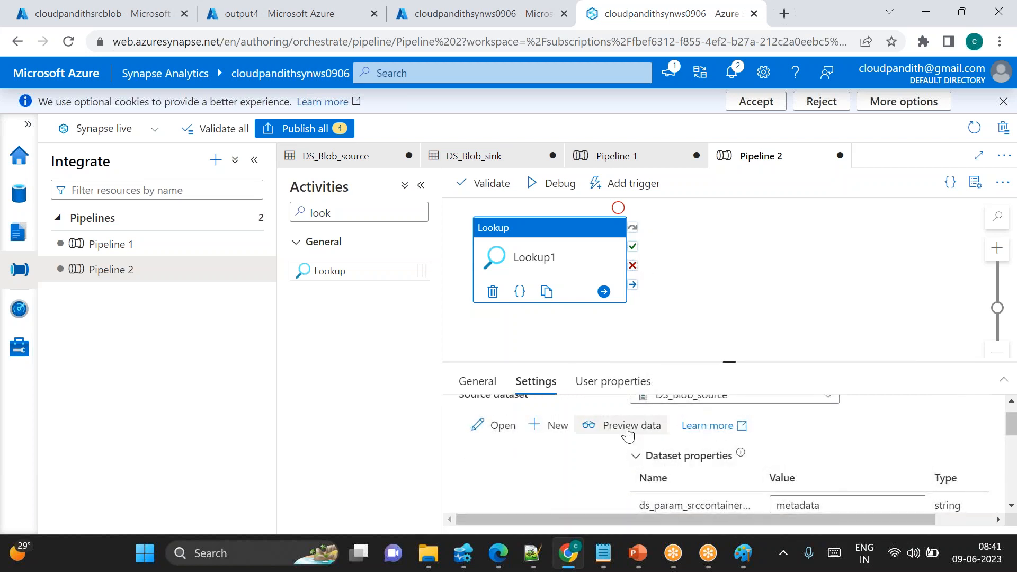
click(635, 425)
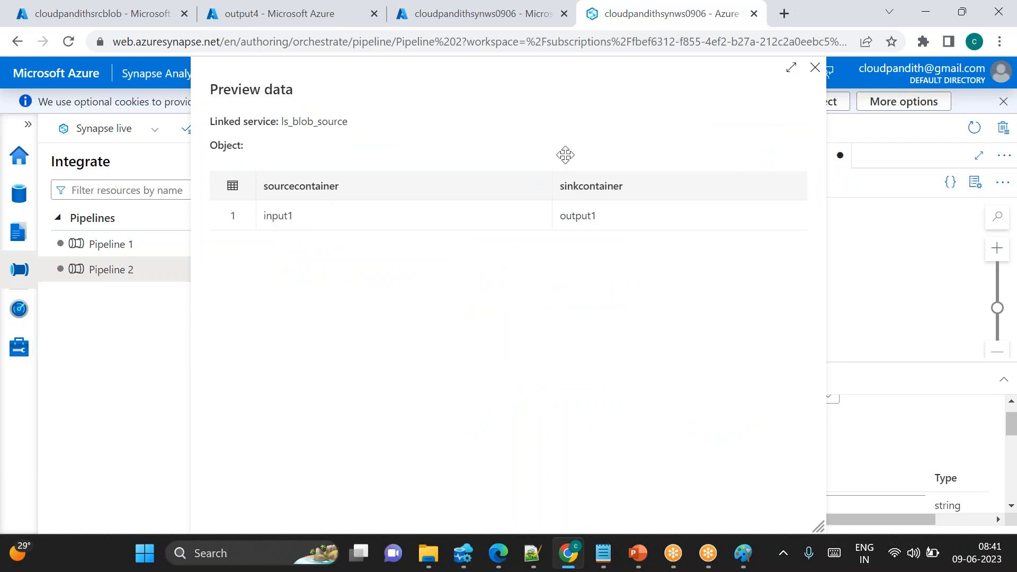
click(816, 69)
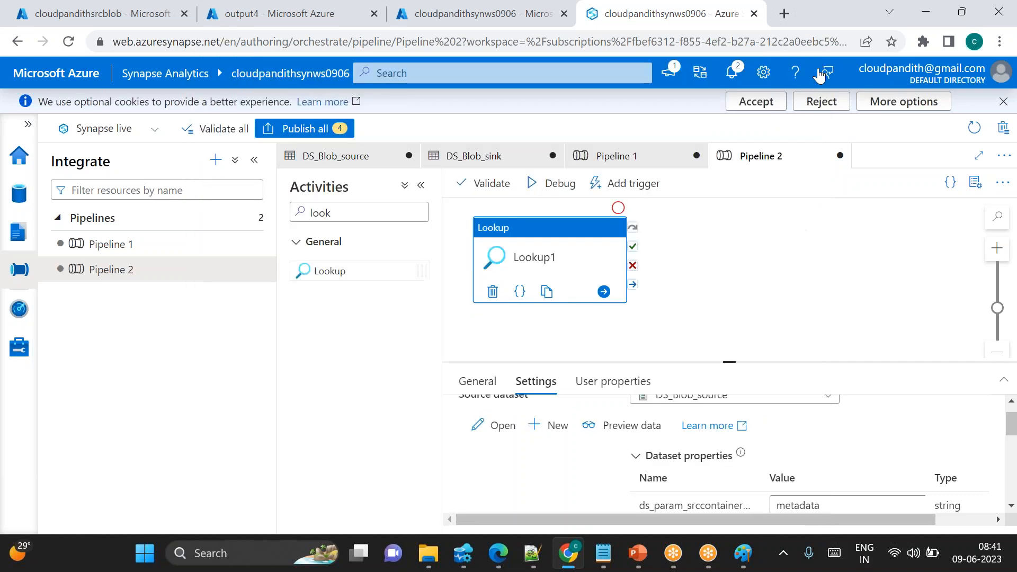
Clear the First row only option and preview the source dataset's data again
scroll(620, 460, down, 2)
scroll(620, 460, down, 1)
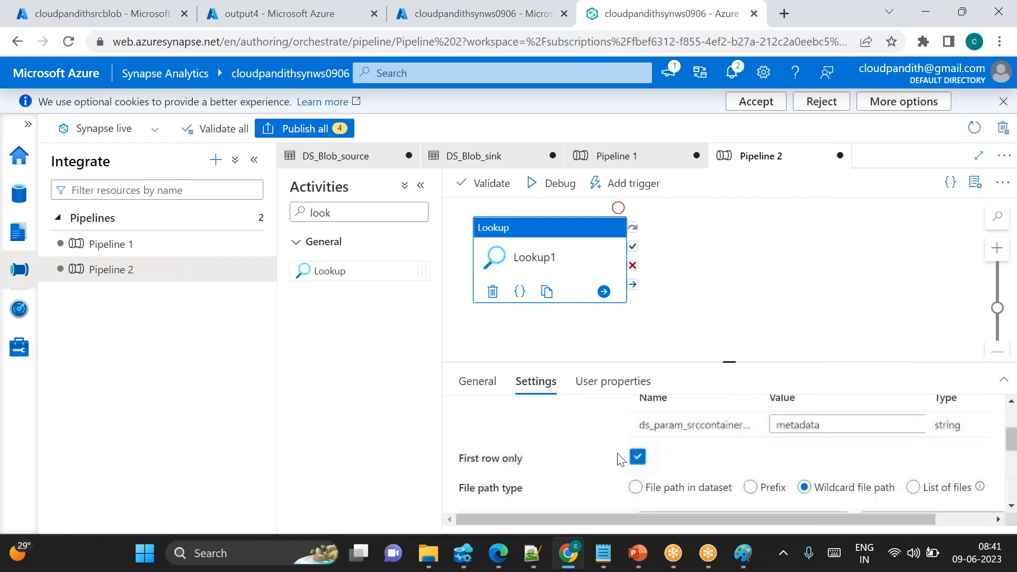
drag(458, 459, 530, 466)
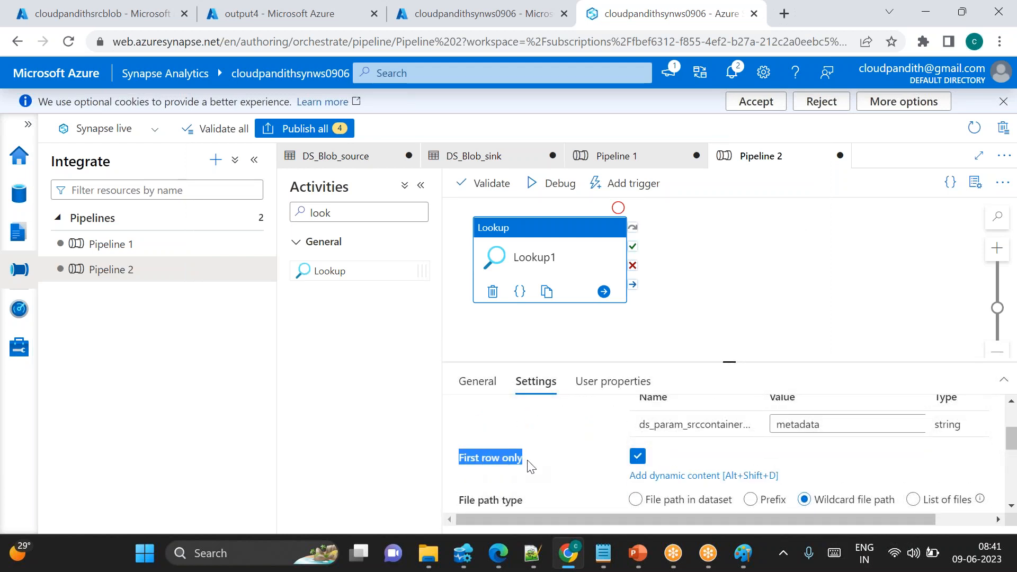
click(636, 459)
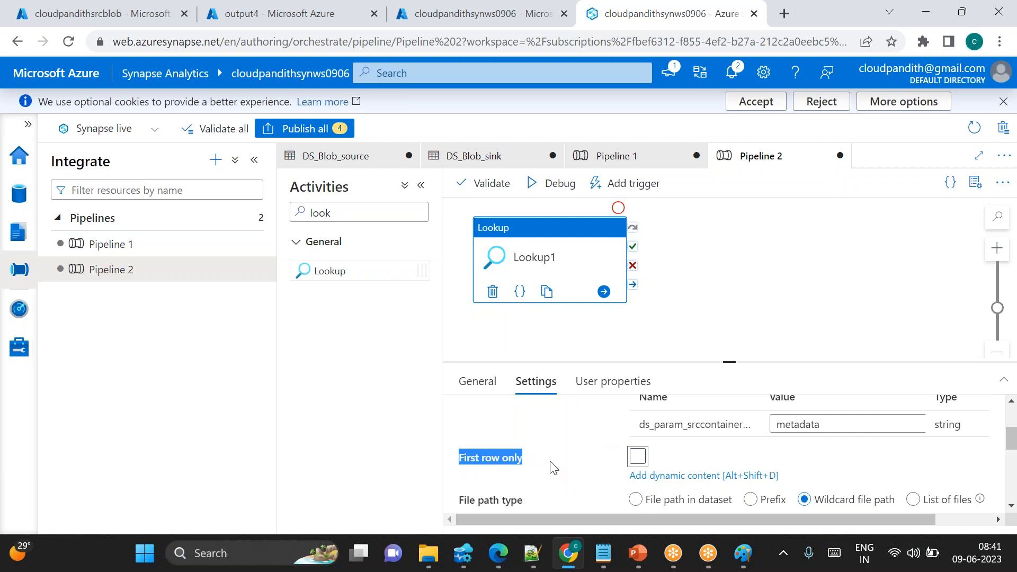
scroll(558, 484, up, 3)
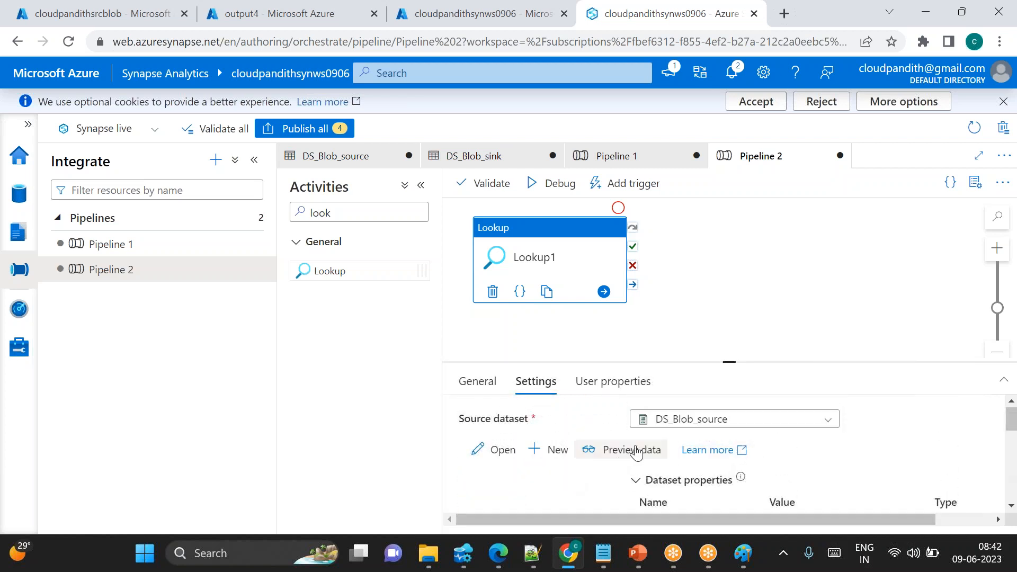
click(645, 448)
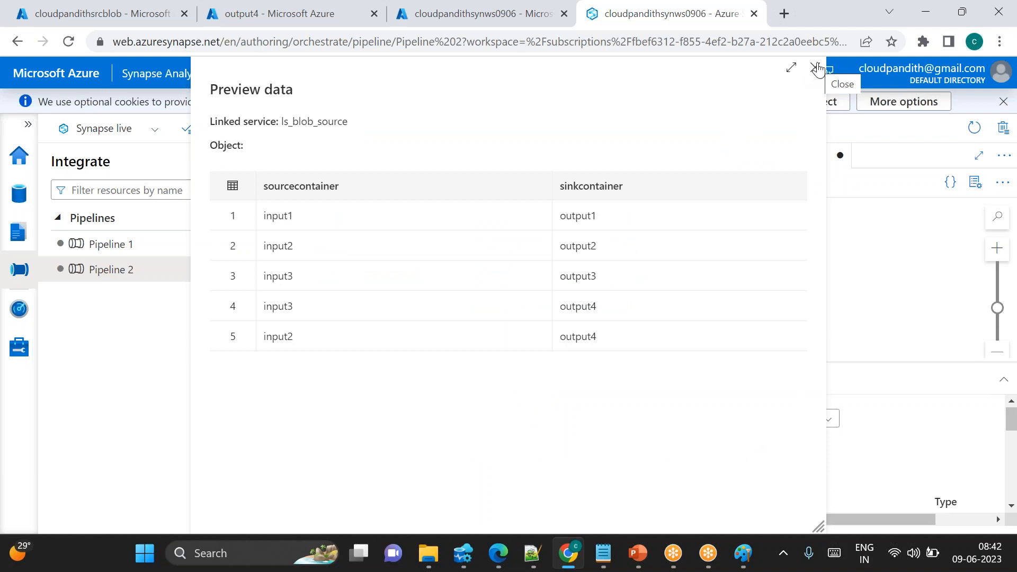
click(816, 68)
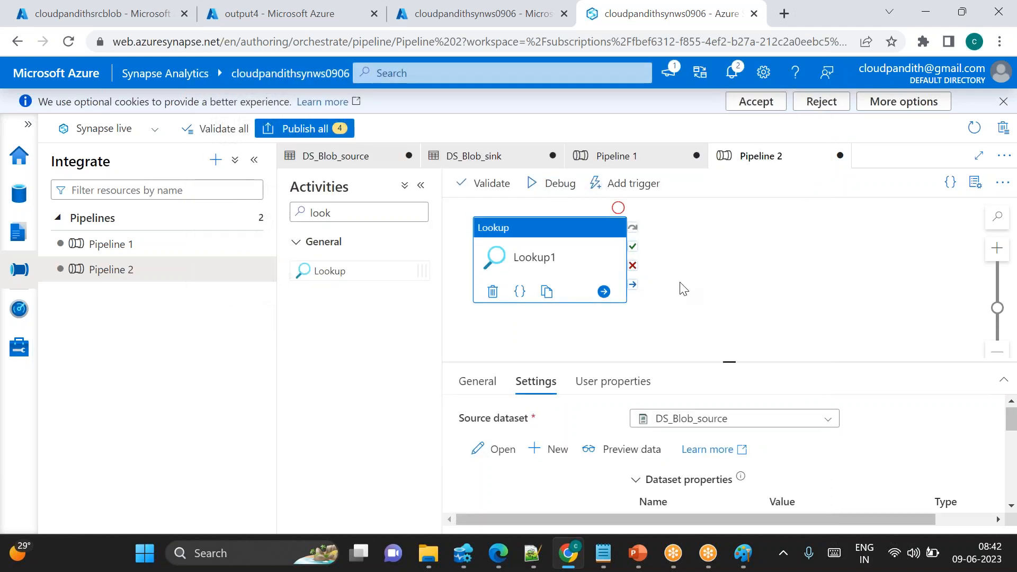
Debug the pipeline and refresh the run output until the Lookup activity finishes
click(564, 184)
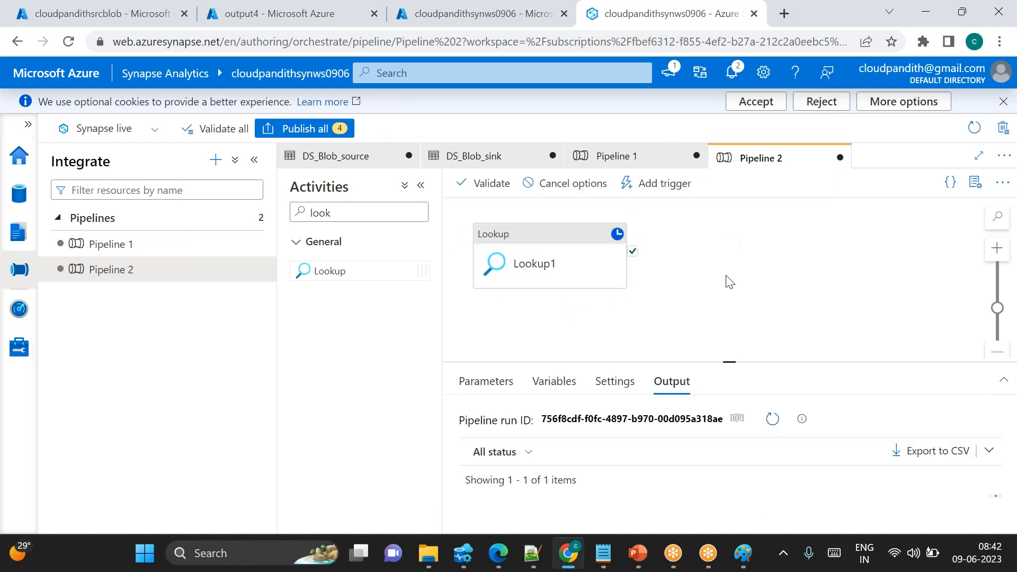
click(773, 419)
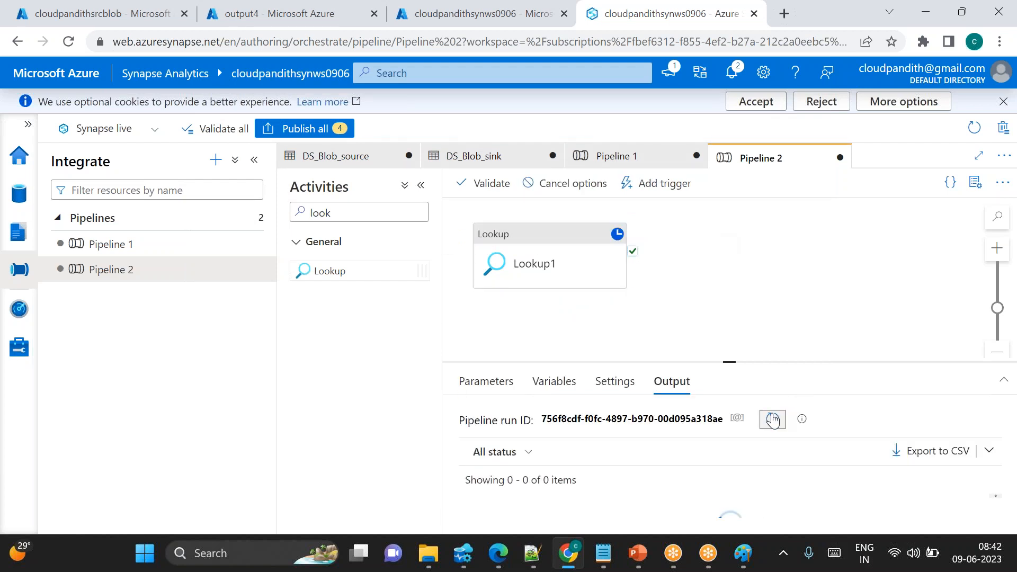
drag(731, 363, 718, 306)
right_click(718, 306)
click(777, 366)
click(774, 363)
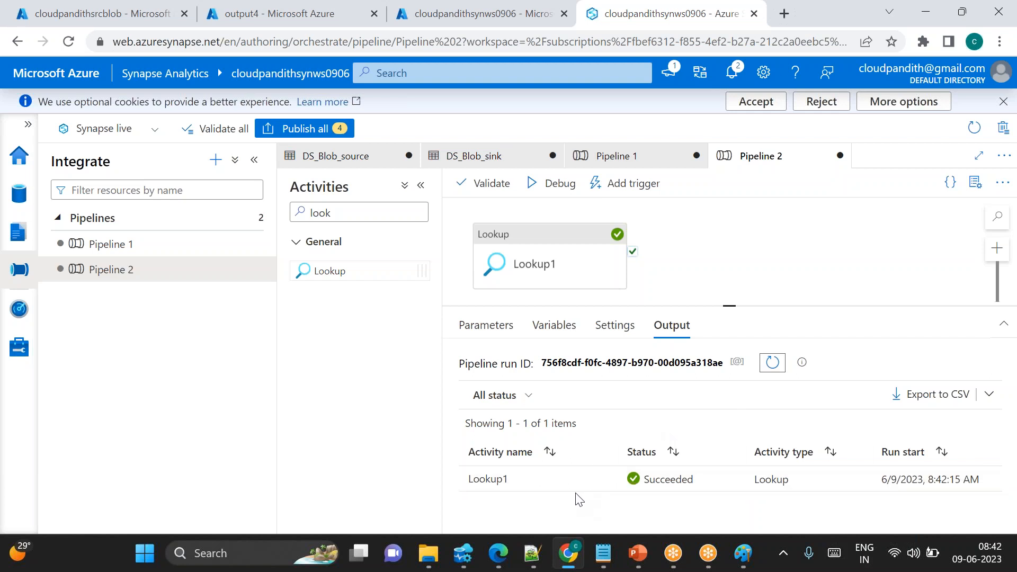
Open and enlarge the Lookup1 activity's run output to examine the returned rows
mouse_move(577, 480)
scroll(578, 482, down, 1)
scroll(578, 482, up, 1)
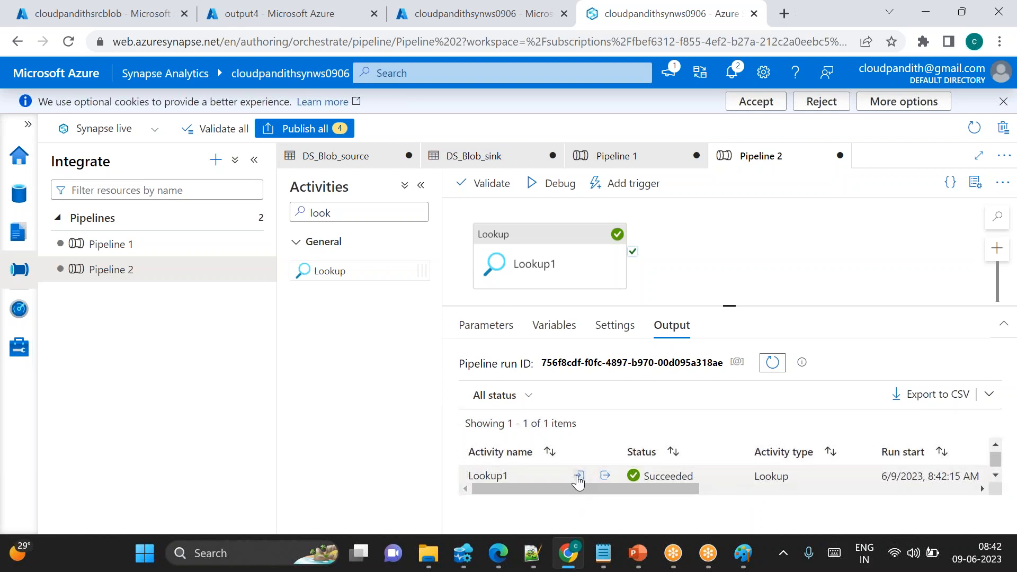
click(604, 480)
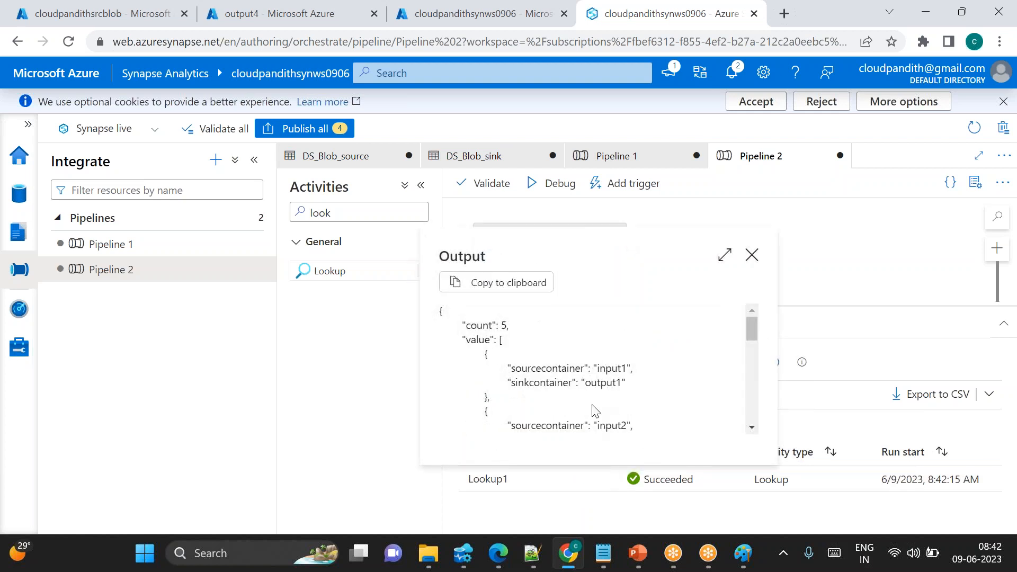
click(751, 255)
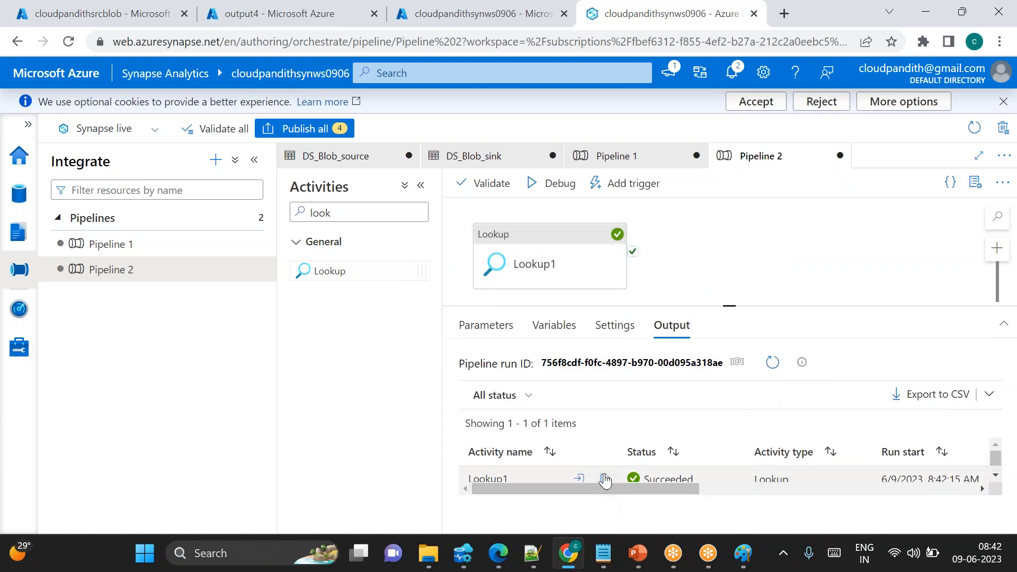
click(605, 479)
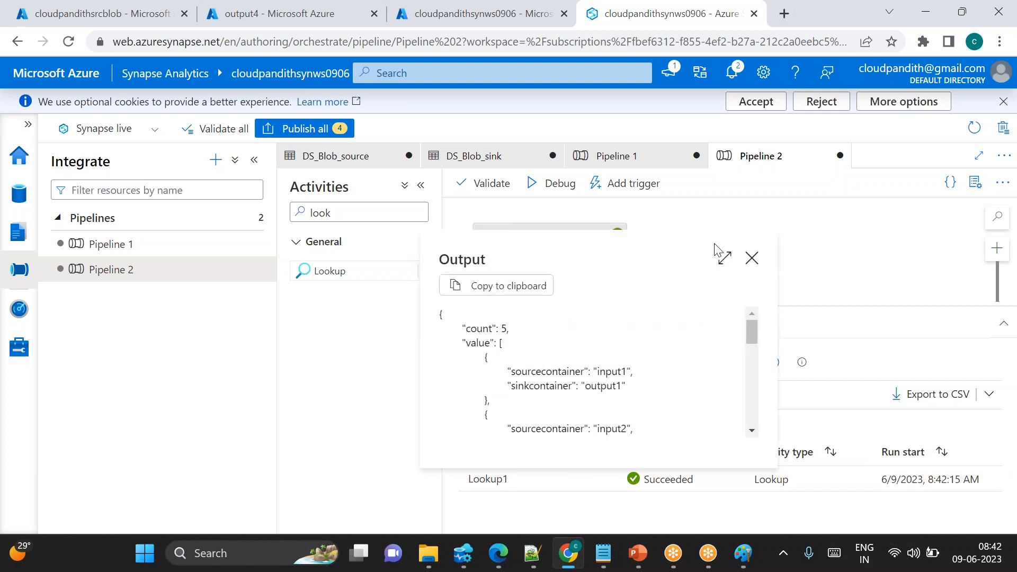
click(724, 256)
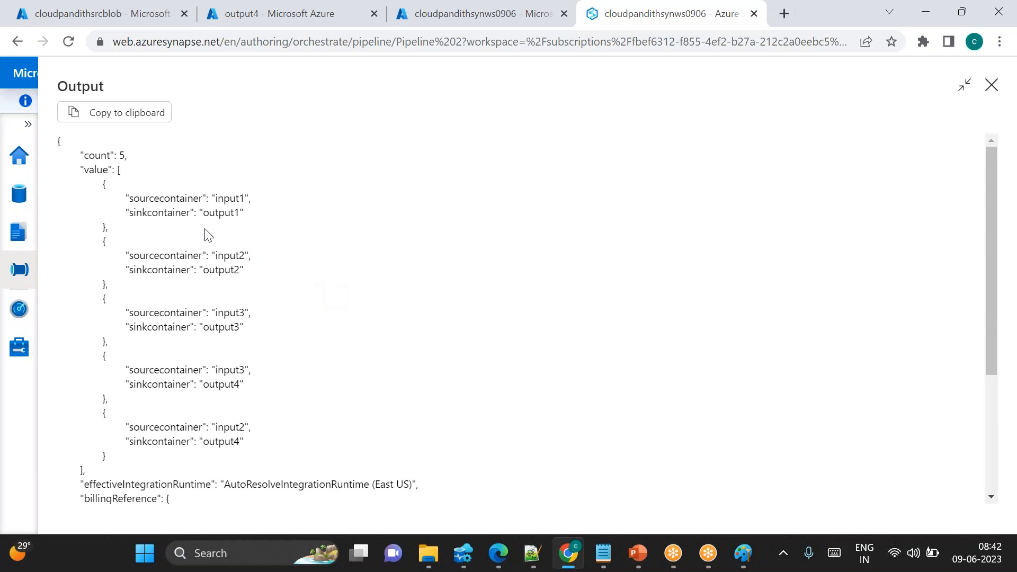
drag(58, 87, 122, 466)
click(370, 403)
Switch to Notepad, open the DV1 tab and clear all of its contents
click(604, 553)
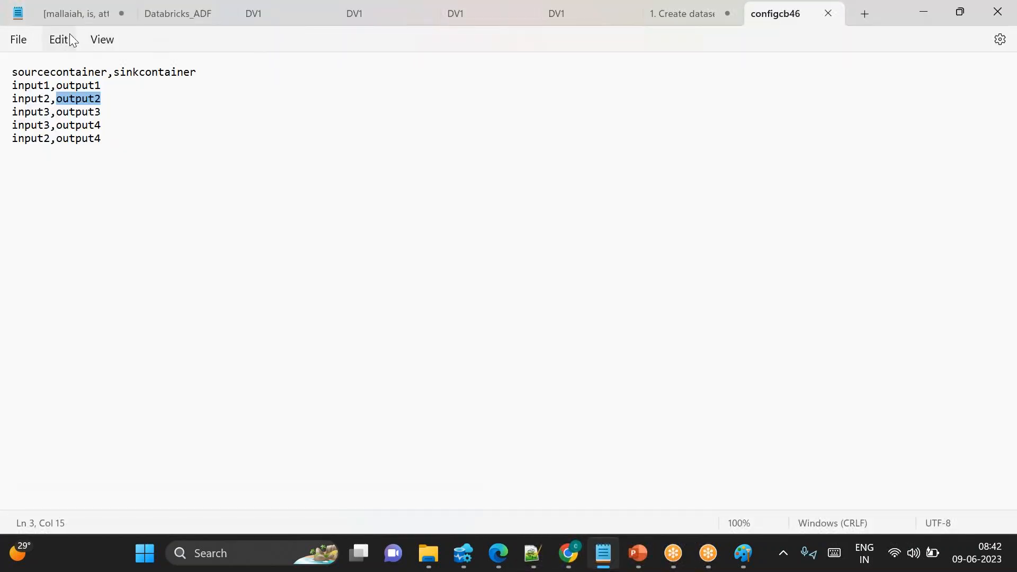
click(185, 8)
click(271, 11)
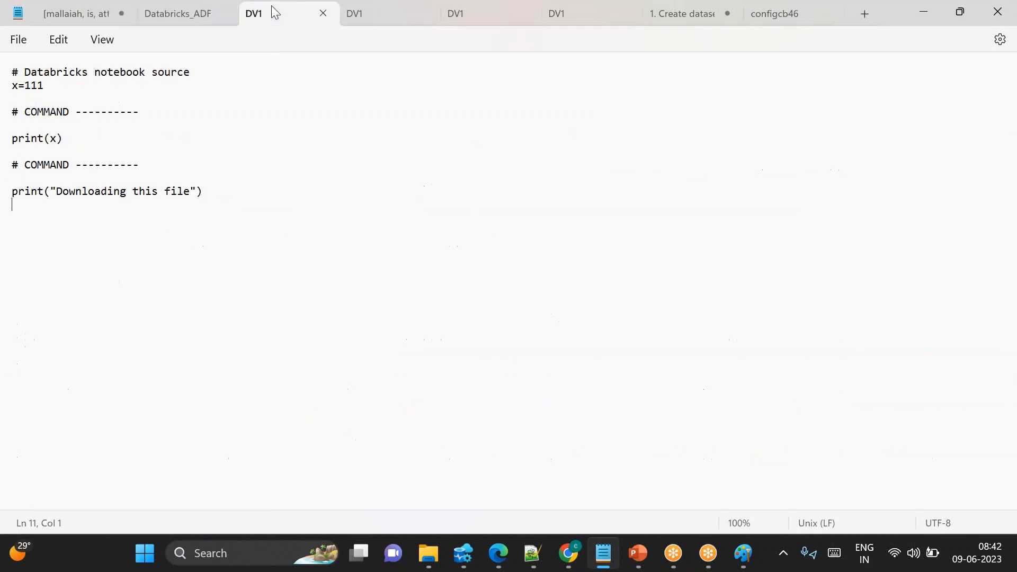
key(ctrl+a)
key(BackSpace)
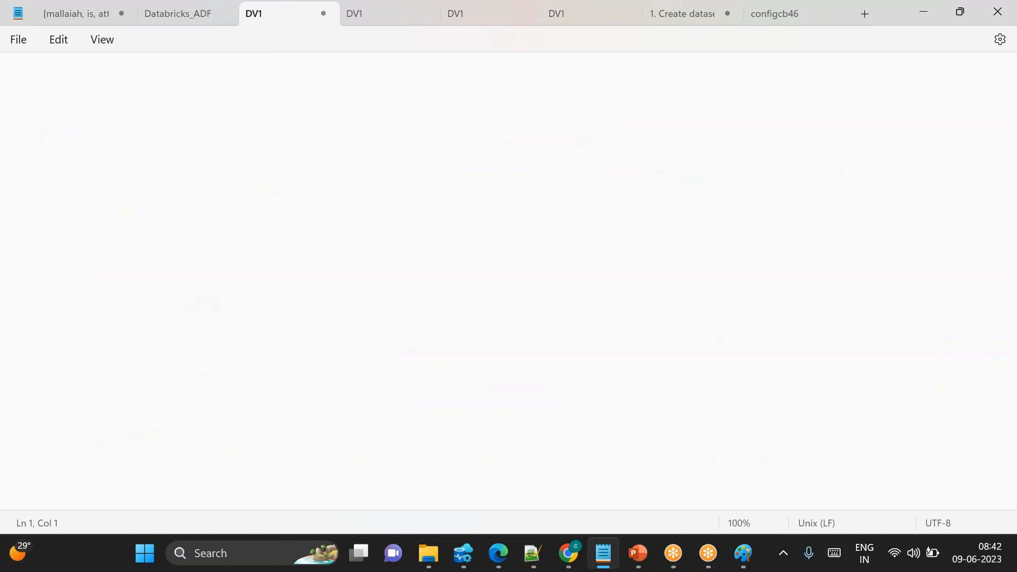
text(@activyt())
key(BackSpace)
key(BackSpace)
key(BackSpace)
key(BackSpace)
text(vity()'lookup)
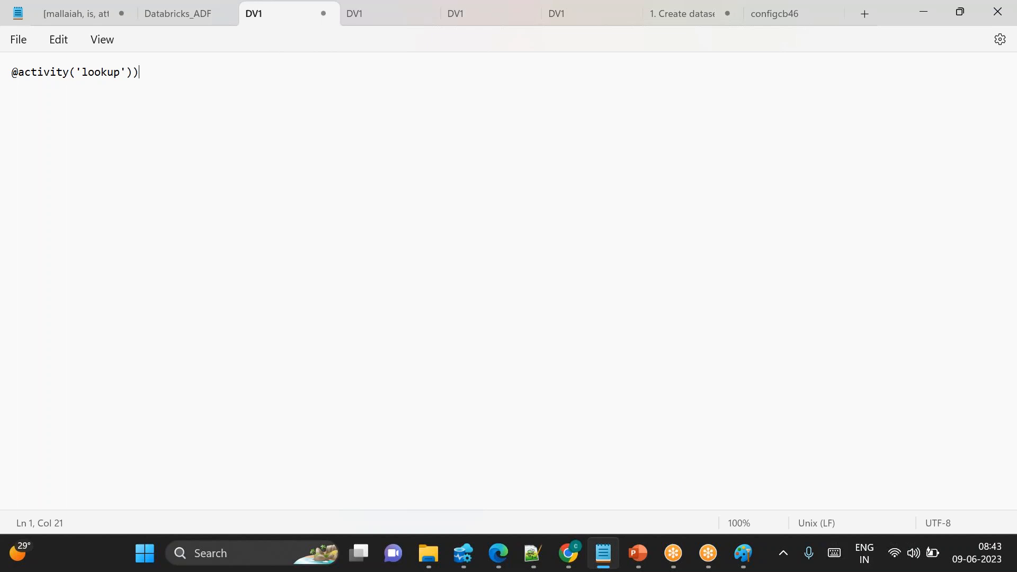
text(.output.)
key(alt+Tab)
double_click(79, 88)
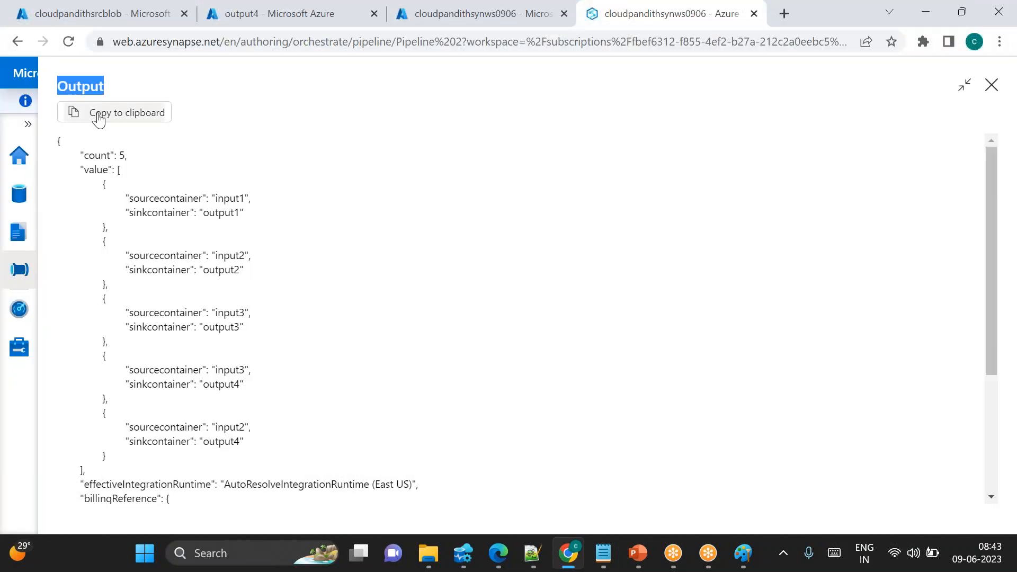
double_click(97, 155)
key(alt+Tab)
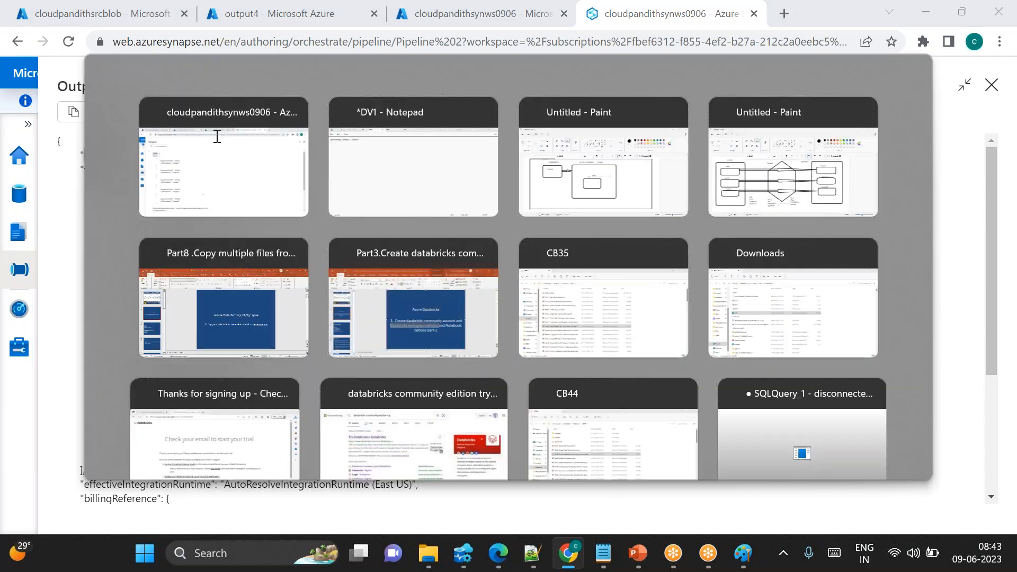
text(metadata)
key(BackSpace)
key(BackSpace)
key(BackSpace)
key(BackSpace)
key(BackSpace)
key(BackSpace)
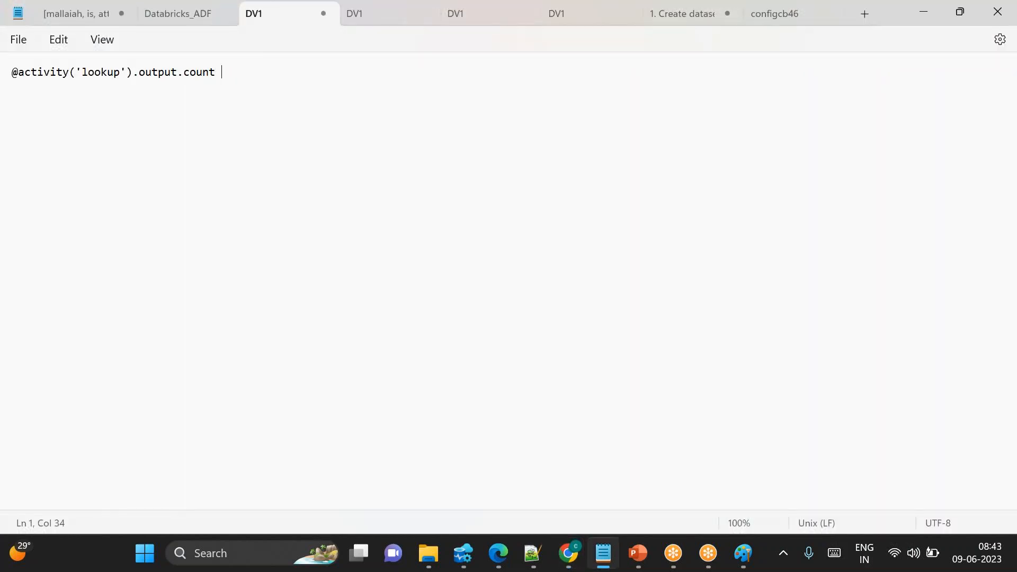
key(ctrl+a)
key(ctrl+c)
key(End)
key(Return)
key(ctrl+v)
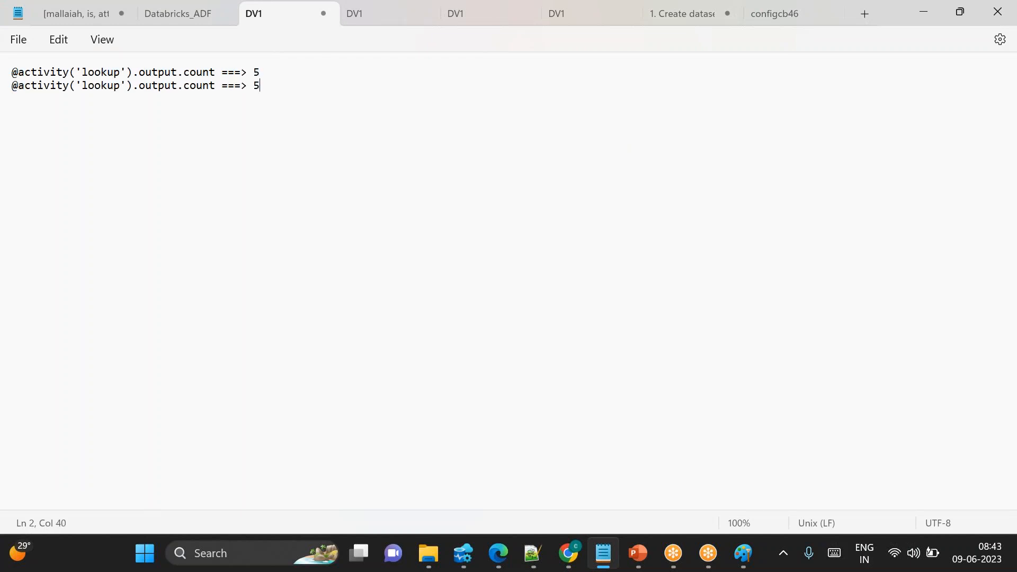
key(alt+Tab)
double_click(95, 170)
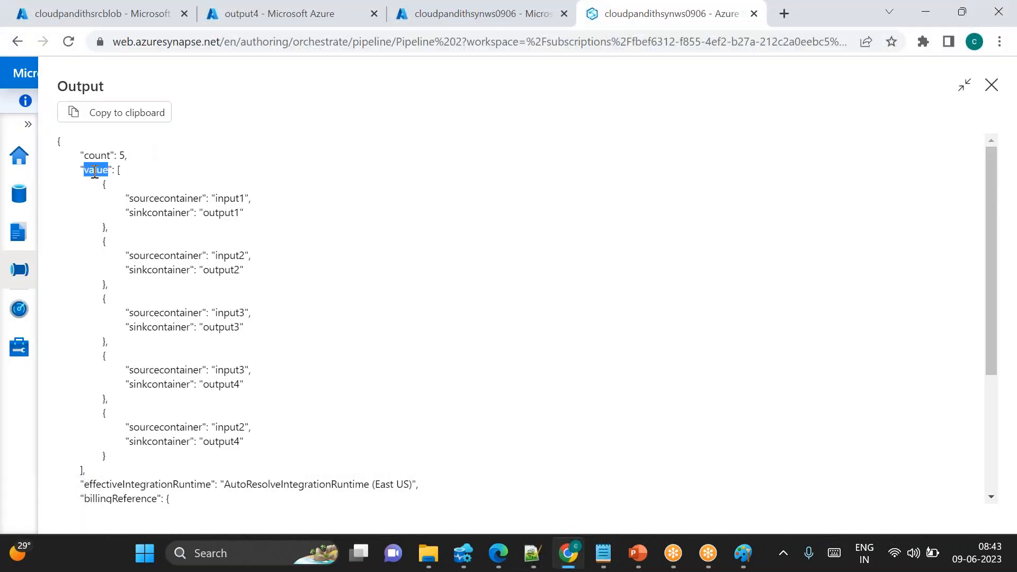
key(alt+Tab)
double_click(204, 86)
text(value)
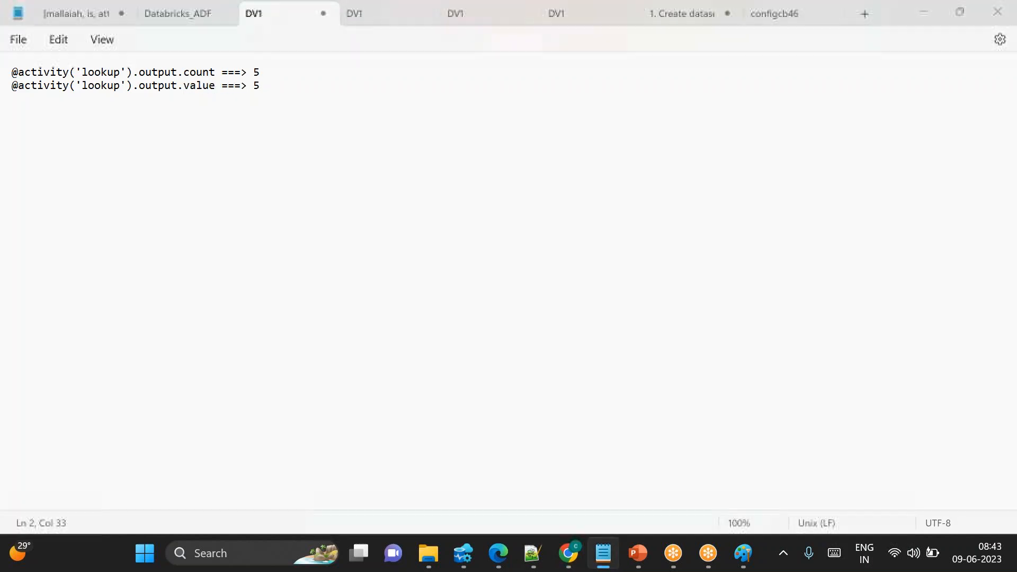
Examine the Lookup output's count and each sourcecontainer/sinkcontainer pair in its value array
key(alt+Tab)
drag(103, 184, 106, 456)
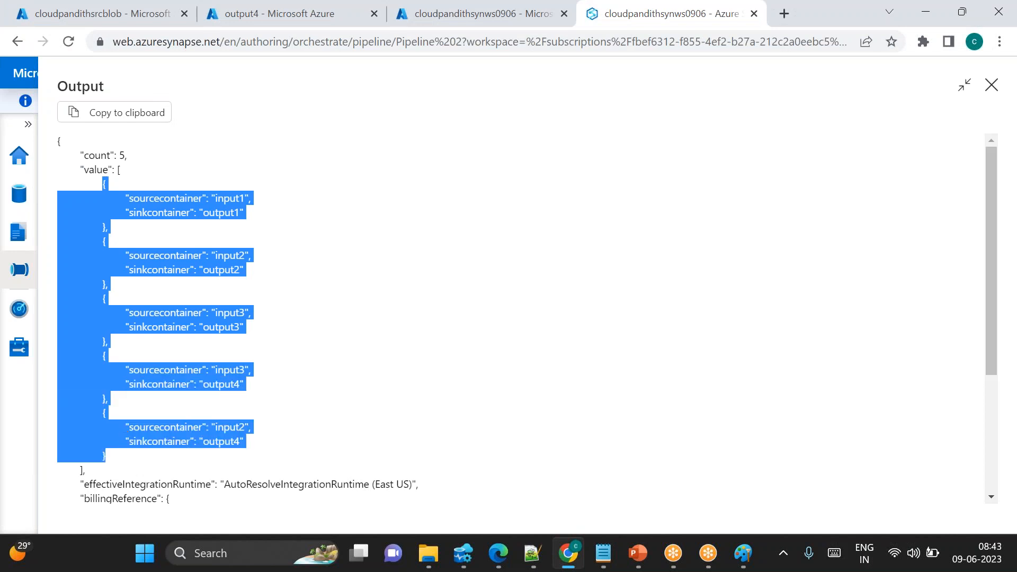
double_click(93, 168)
double_click(92, 157)
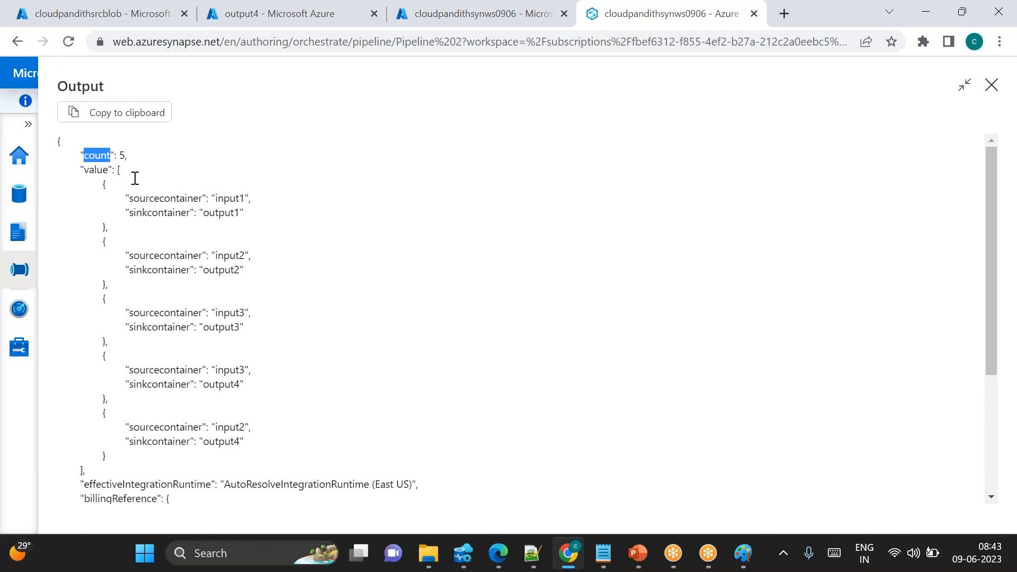
double_click(229, 199)
click(220, 213)
double_click(230, 255)
double_click(233, 199)
double_click(222, 212)
double_click(225, 255)
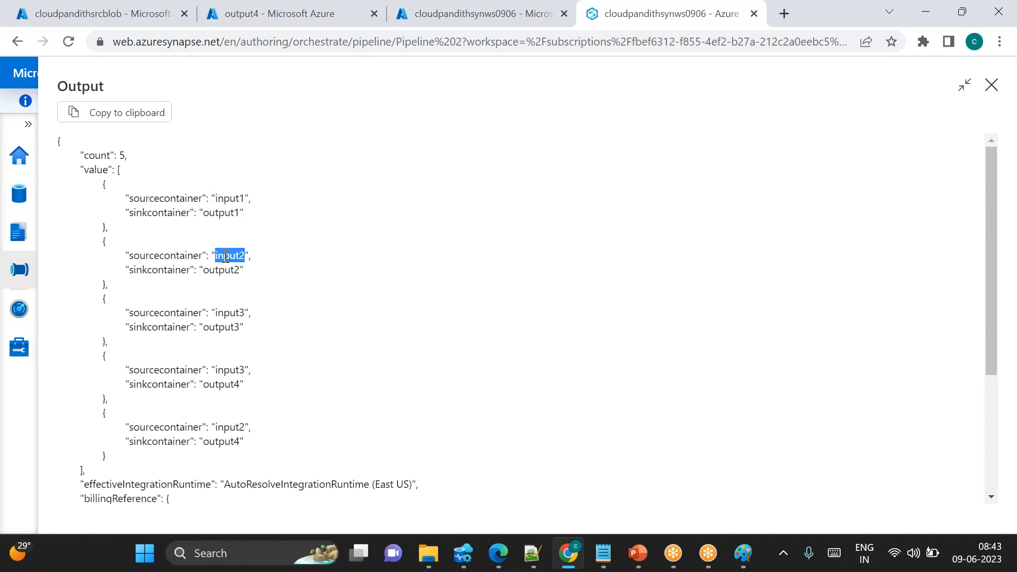
double_click(217, 271)
double_click(232, 324)
double_click(232, 313)
double_click(234, 370)
click(220, 383)
double_click(96, 170)
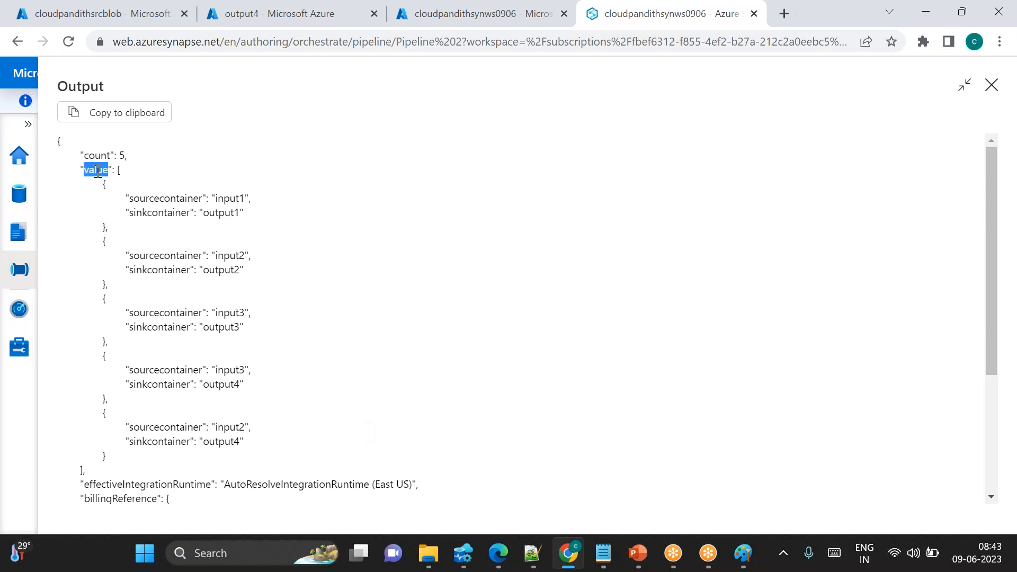
Copy the Lookup1 output JSON and paste it below the notes in DV1
click(120, 113)
click(605, 557)
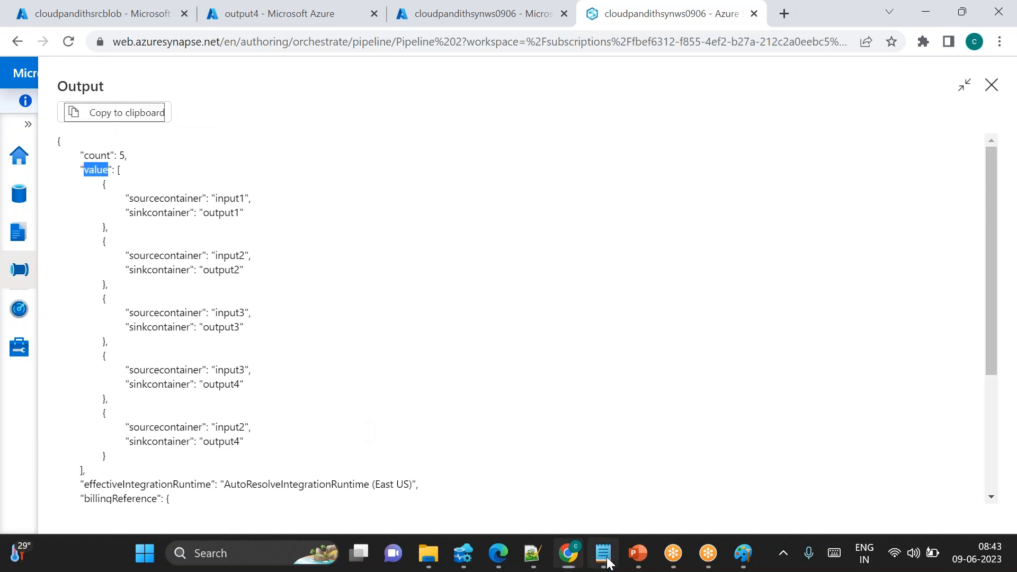
click(261, 265)
key(Return)
key(Return)
key(ctrl+v)
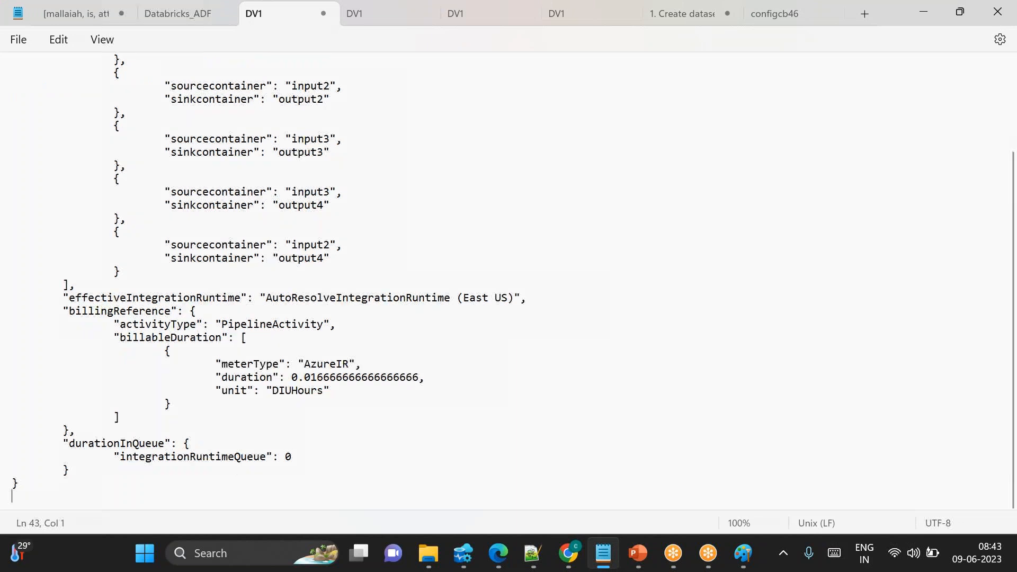
Replace the two expression note lines with the heading output above the pasted JSON
scroll(302, 134, up, 5)
click(33, 109)
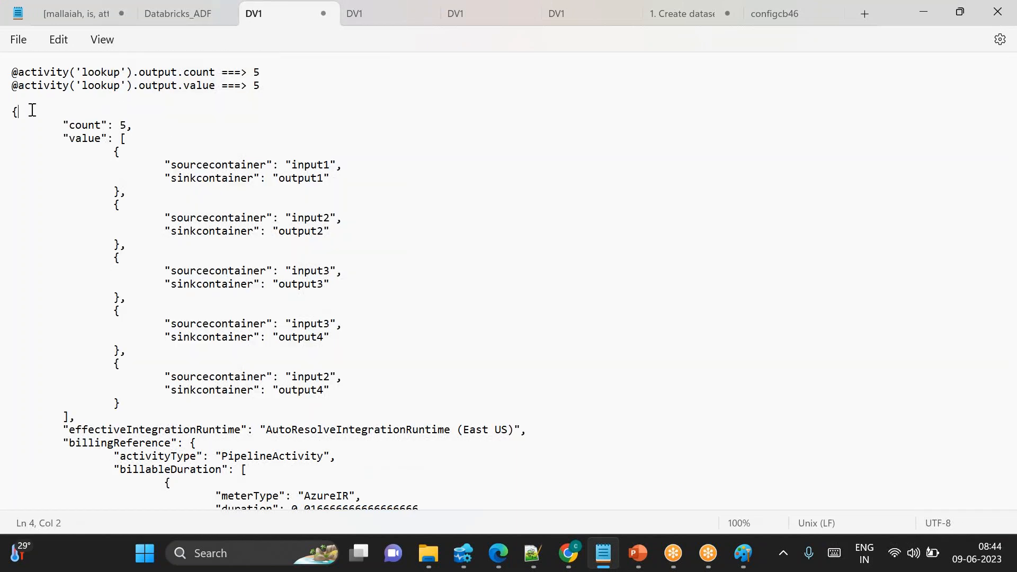
drag(223, 103, 9, 64)
key(BackSpace)
text(output)
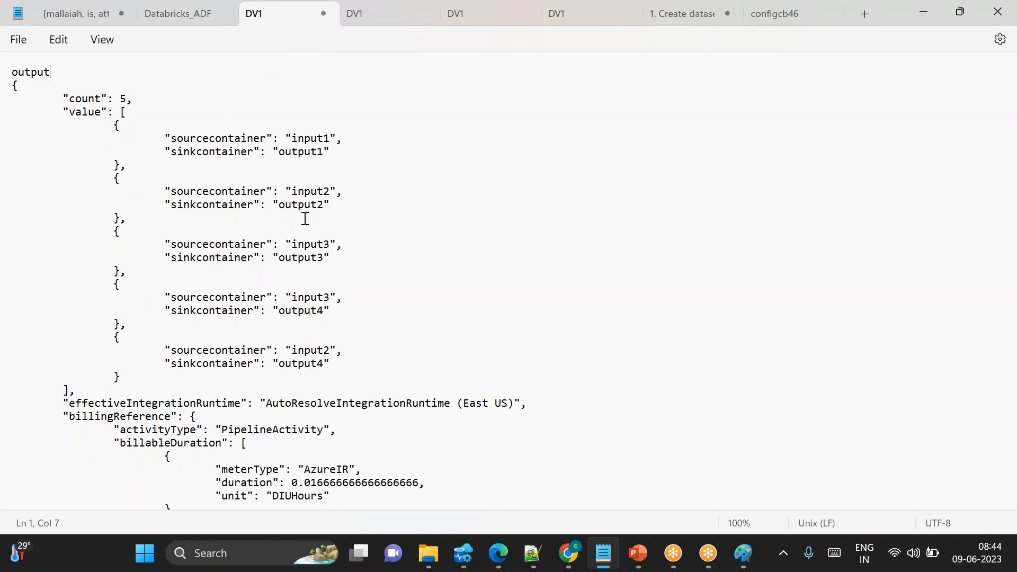
Add a ForEach activity to Pipeline 2 and connect Lookup1's success output to it
key(alt+Tab)
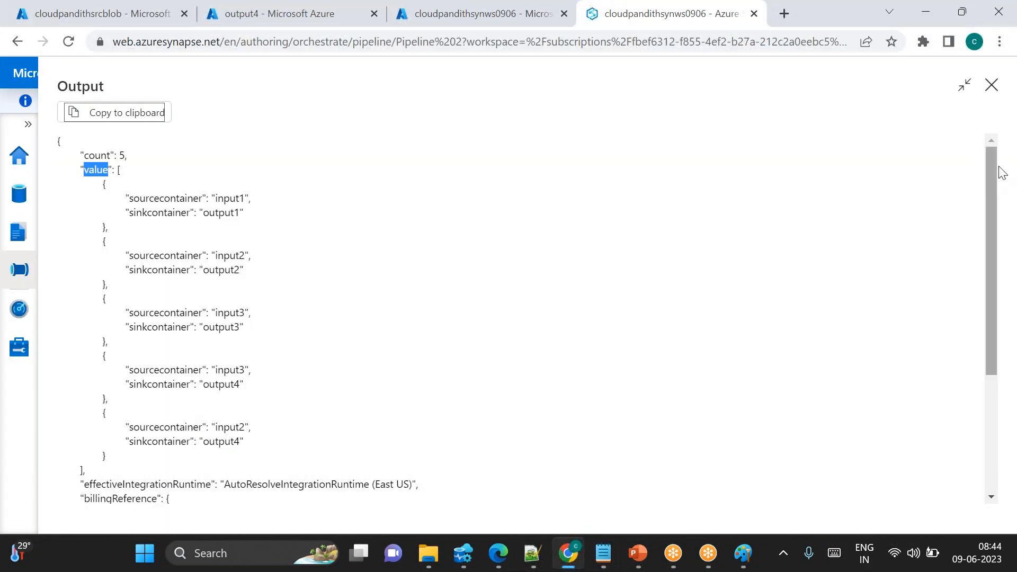
click(992, 85)
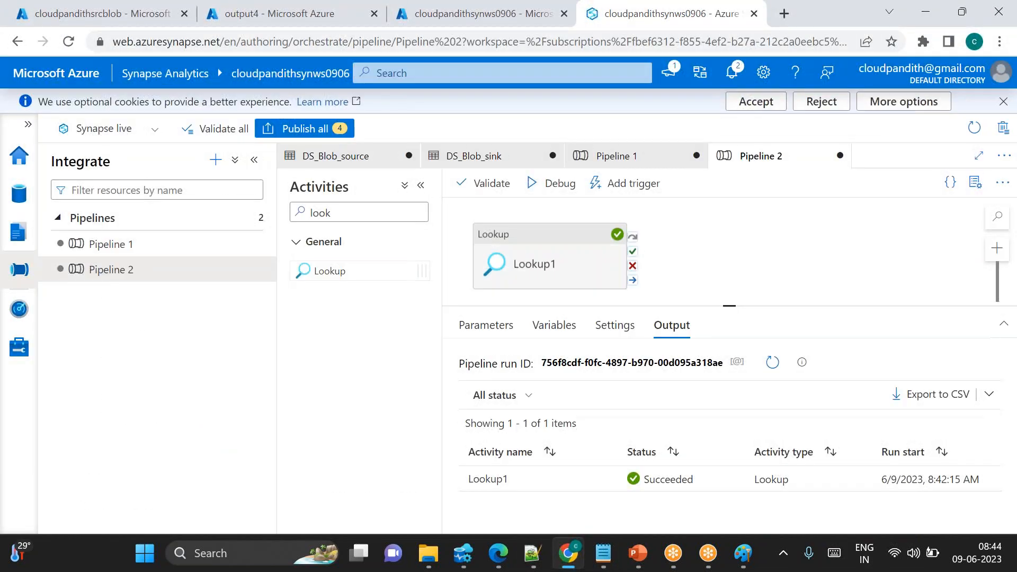
click(346, 214)
double_click(347, 214)
key(BackSpace)
text(fore)
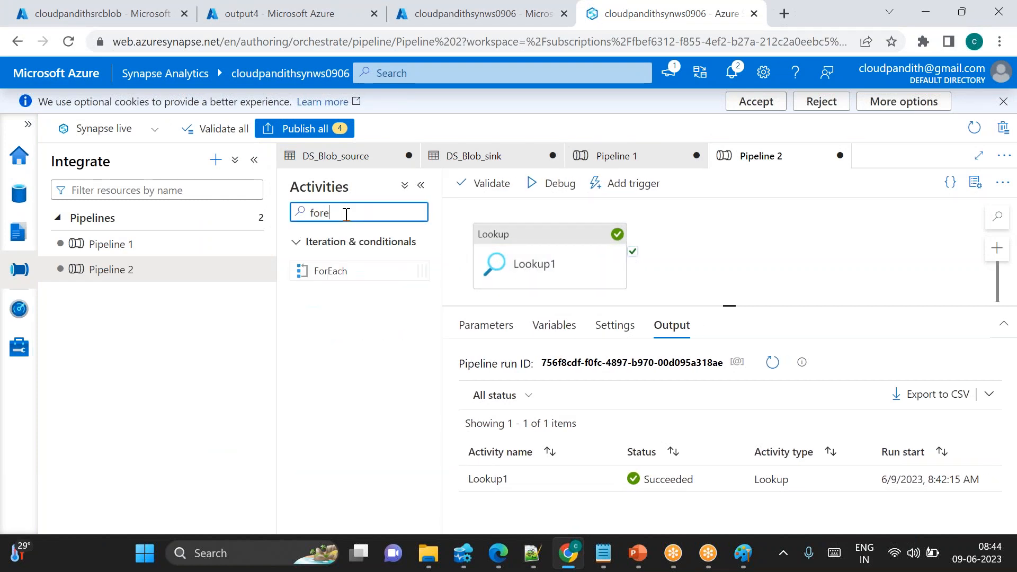
drag(318, 271, 760, 265)
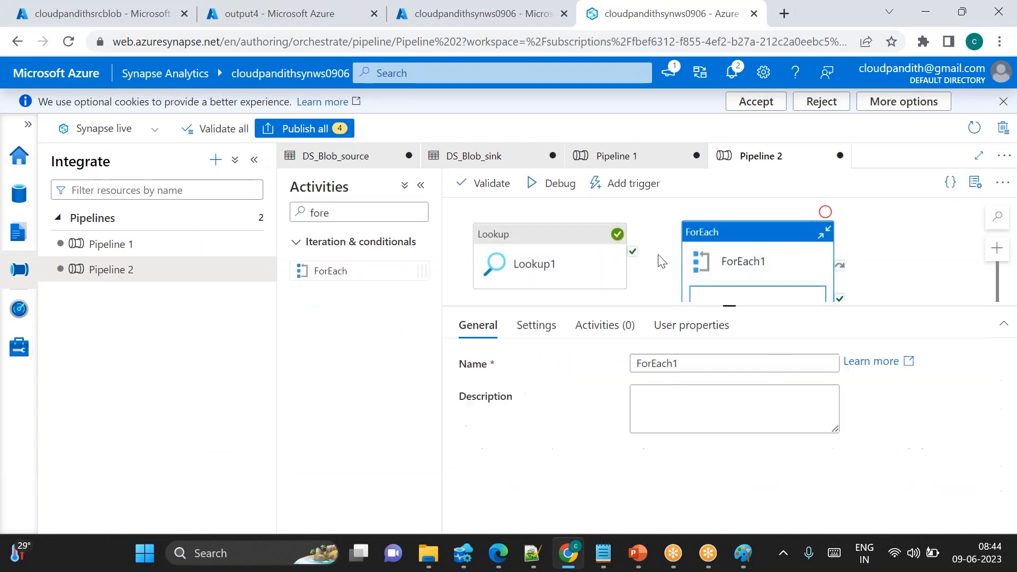
drag(632, 251, 778, 256)
click(779, 258)
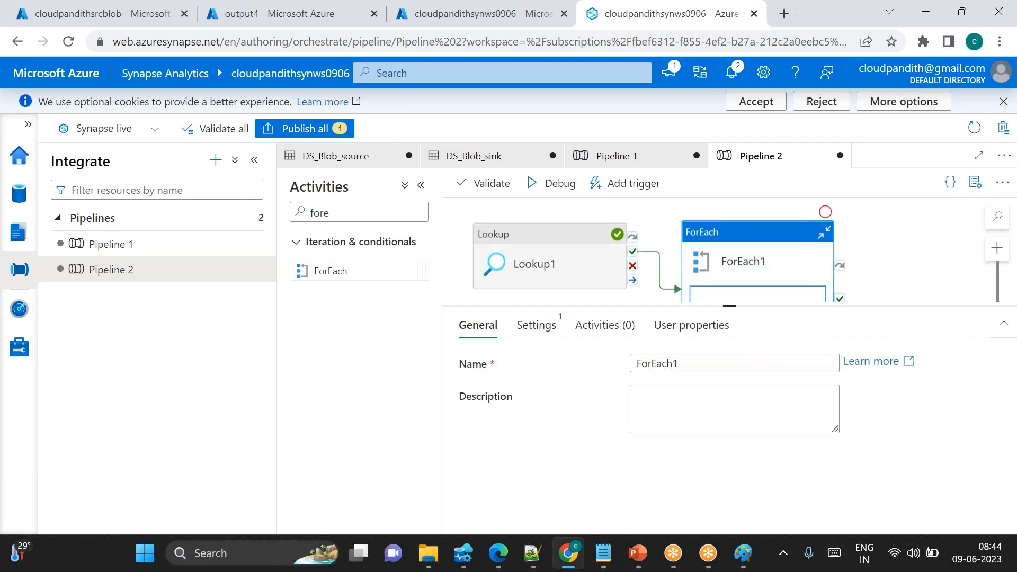
click(536, 330)
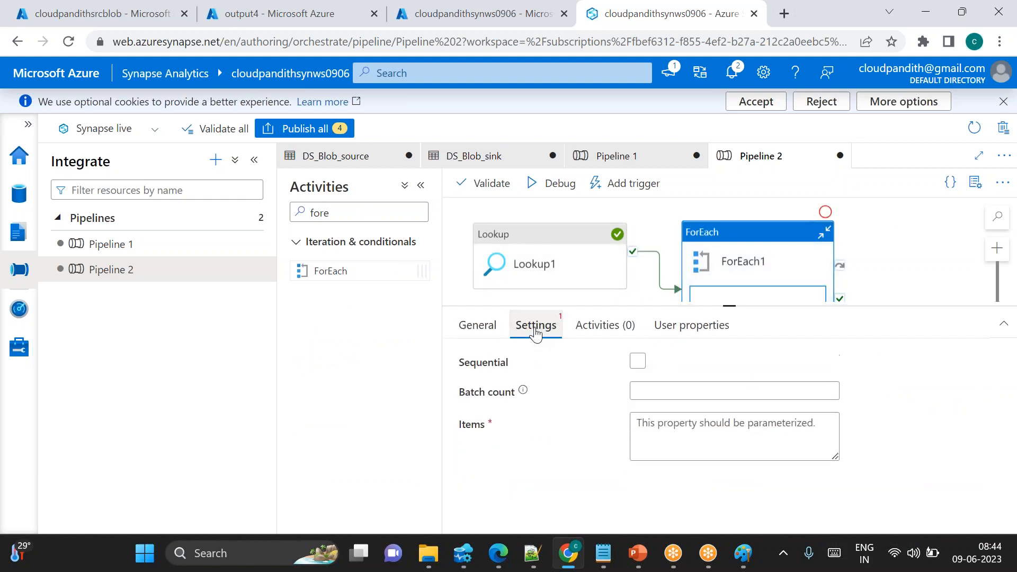
click(638, 363)
click(638, 363)
click(671, 400)
click(666, 442)
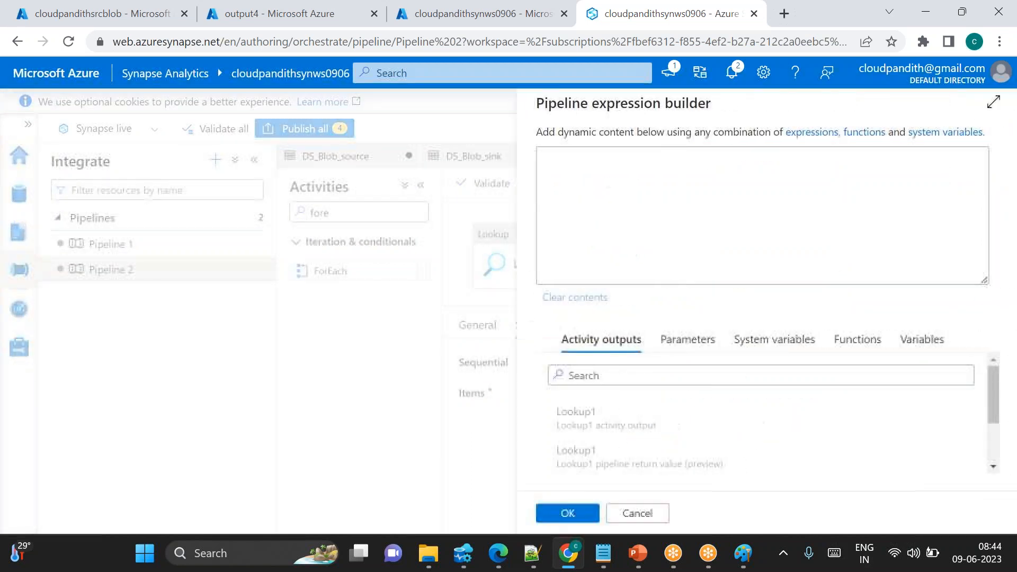
scroll(627, 454, down, 3)
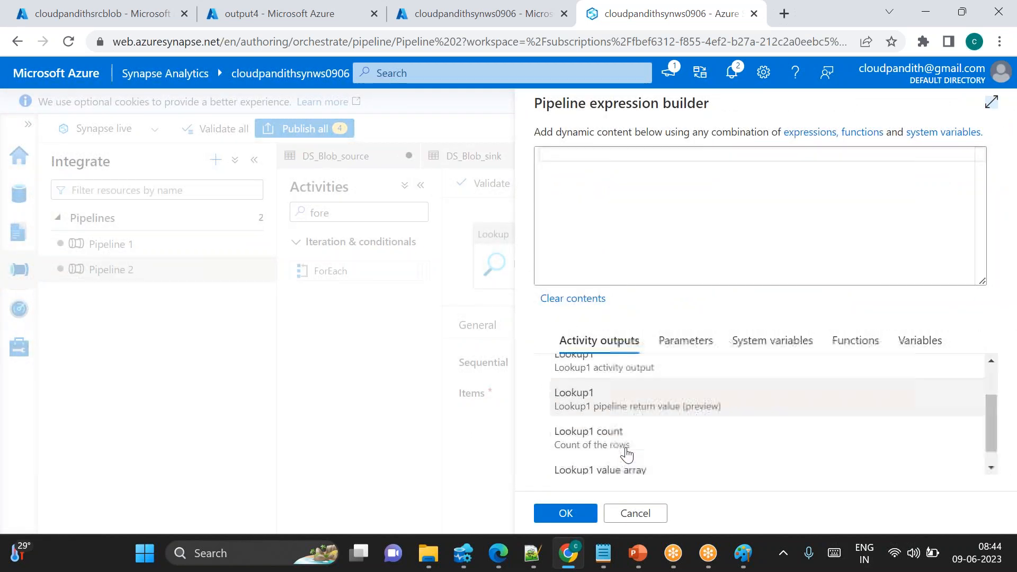
click(626, 453)
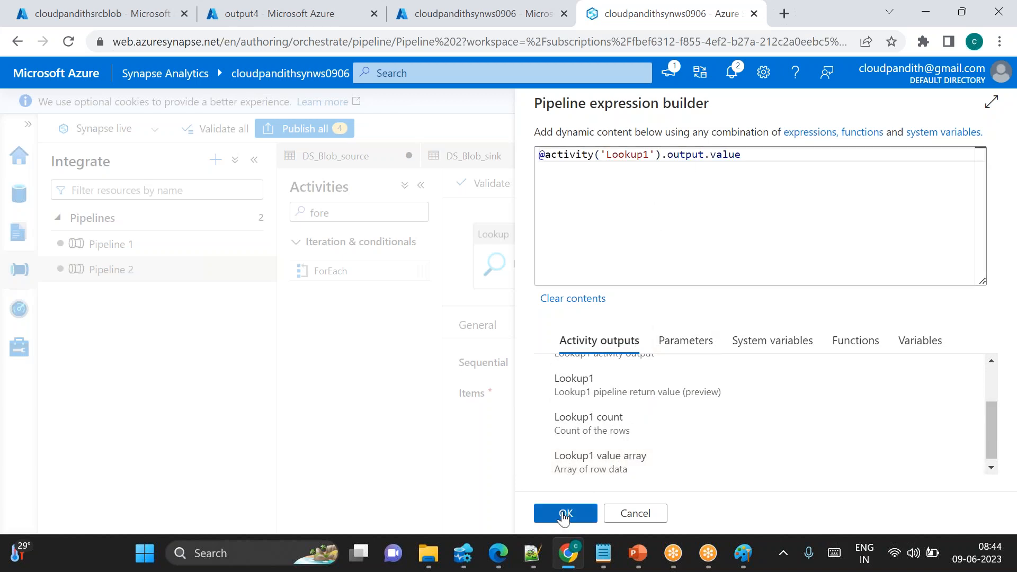
click(564, 512)
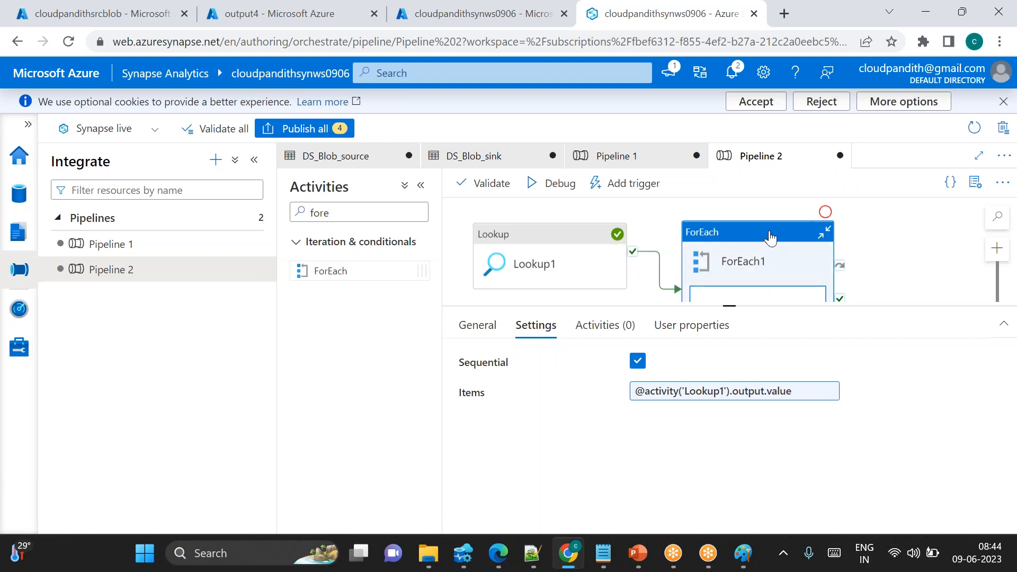
Examine the individual row objects of the value array in the pasted Lookup output
click(603, 553)
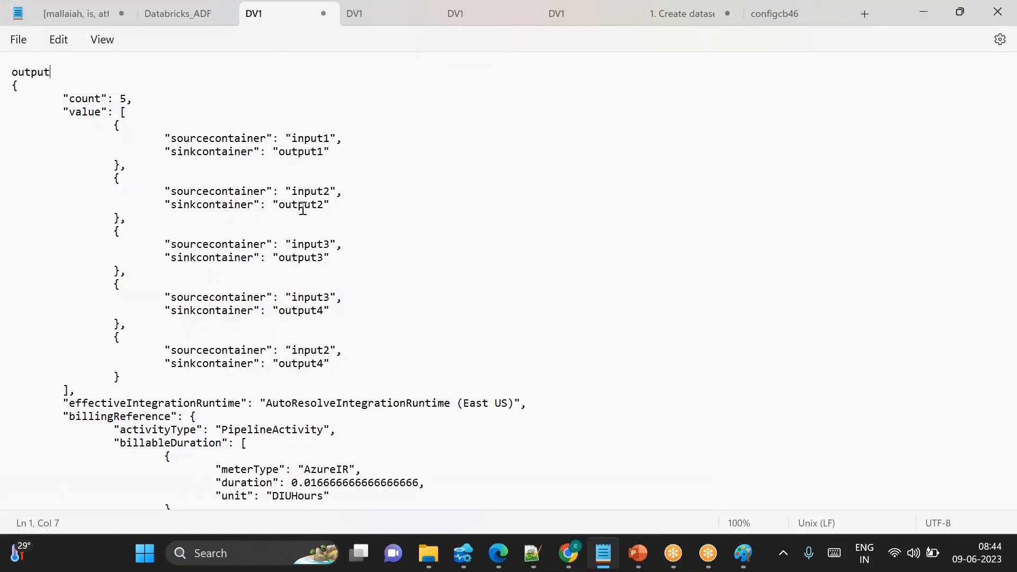
drag(112, 126, 142, 379)
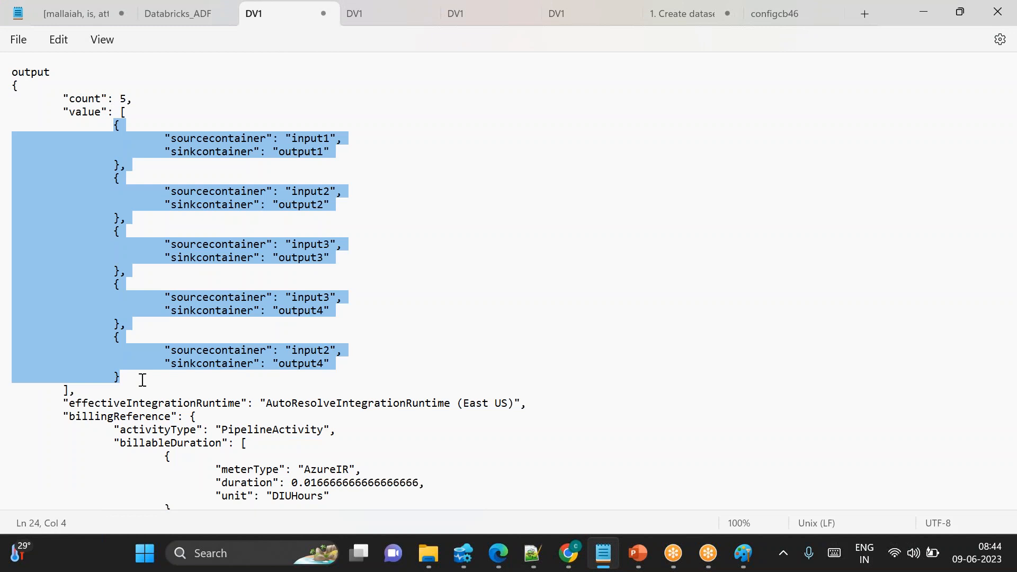
click(143, 380)
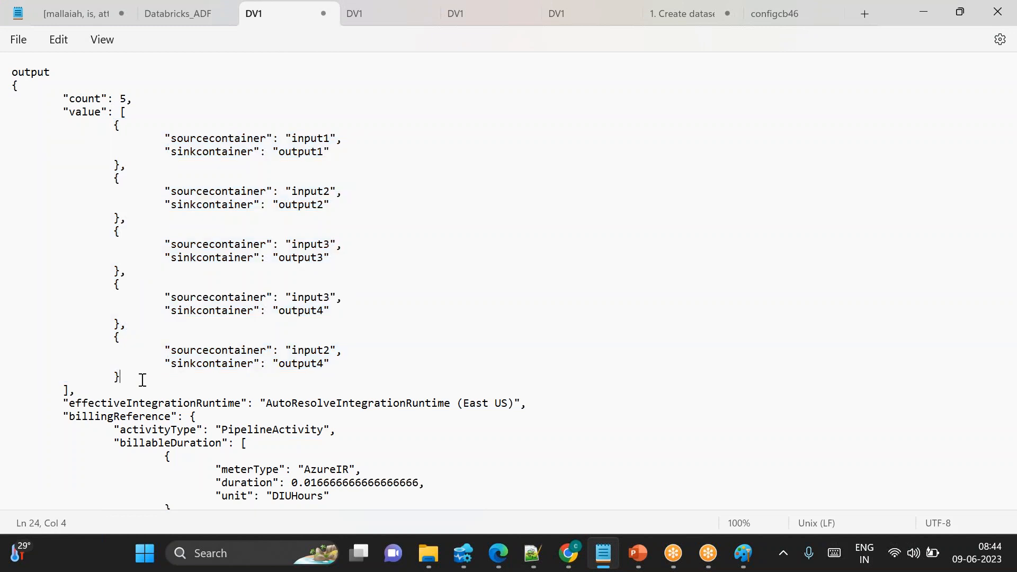
drag(108, 126, 145, 164)
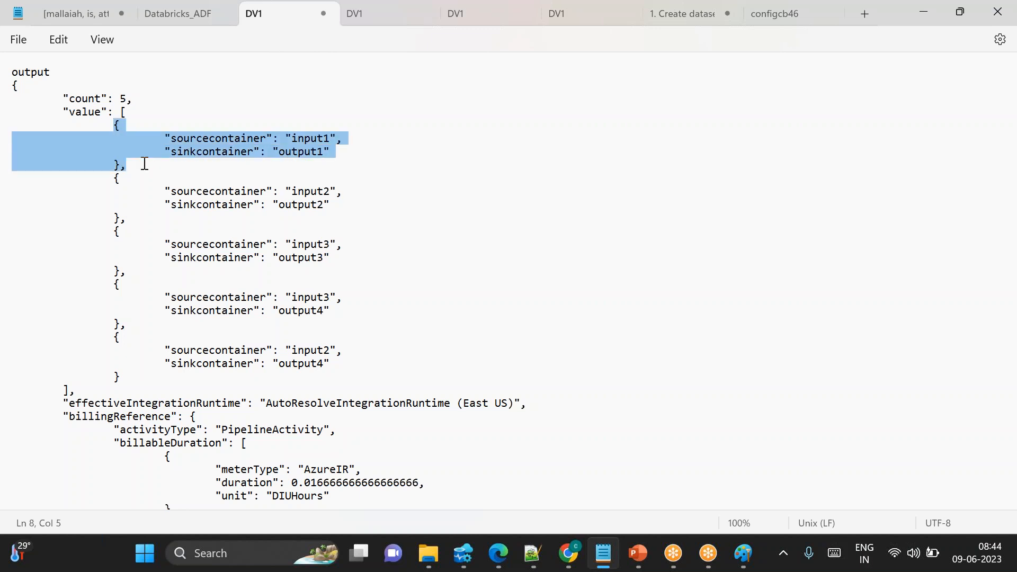
drag(114, 178, 147, 386)
click(143, 385)
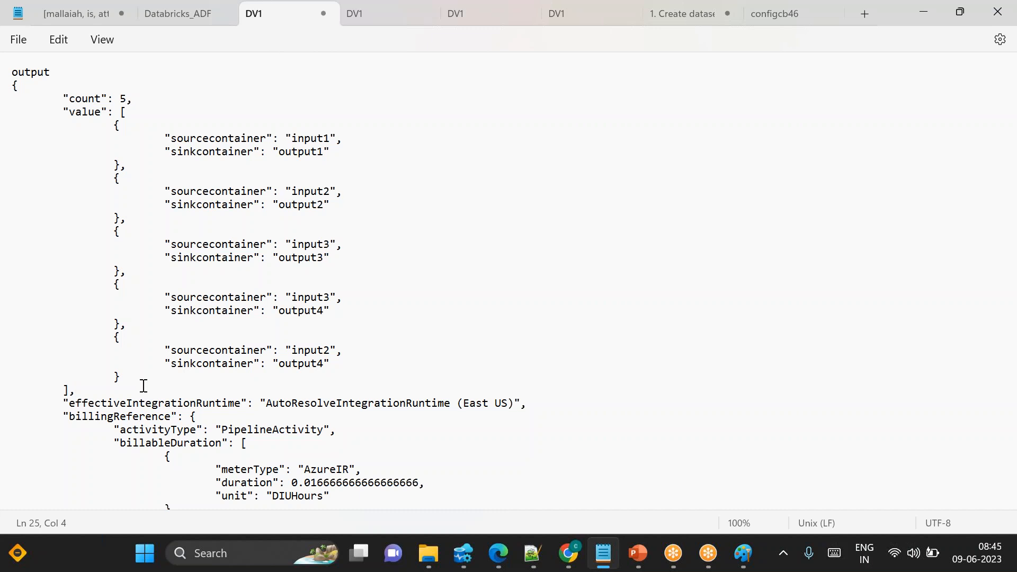
drag(132, 98, 67, 91)
drag(106, 137, 154, 150)
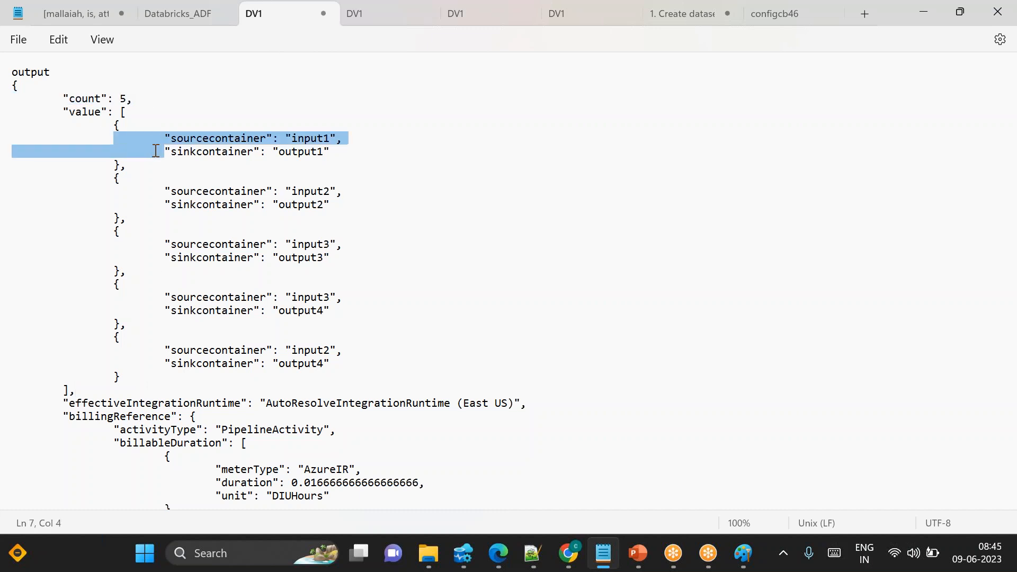
drag(114, 178, 116, 293)
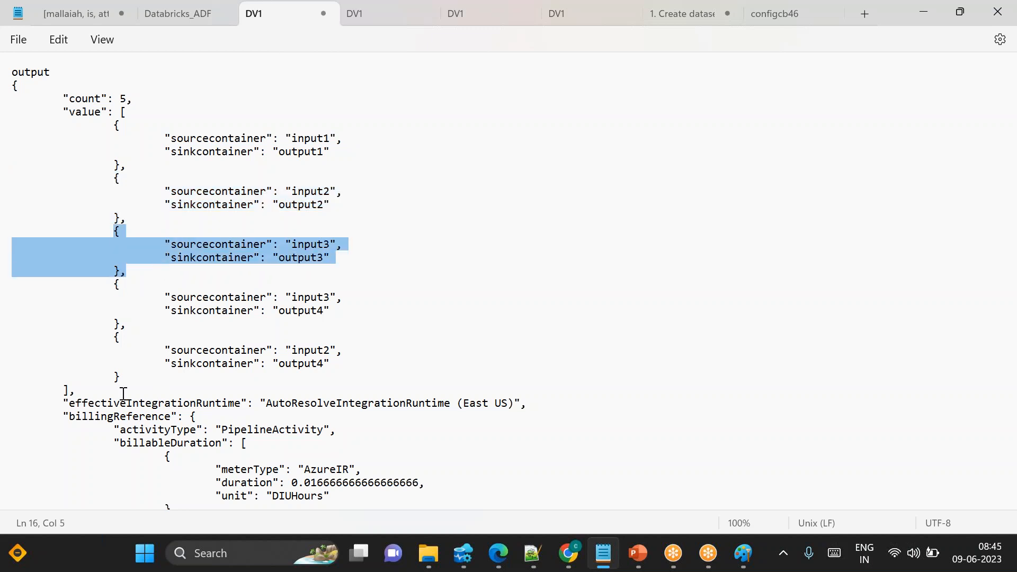
Delete everything after the value array in the pasted Lookup output
drag(64, 404, 53, 501)
key(BackSpace)
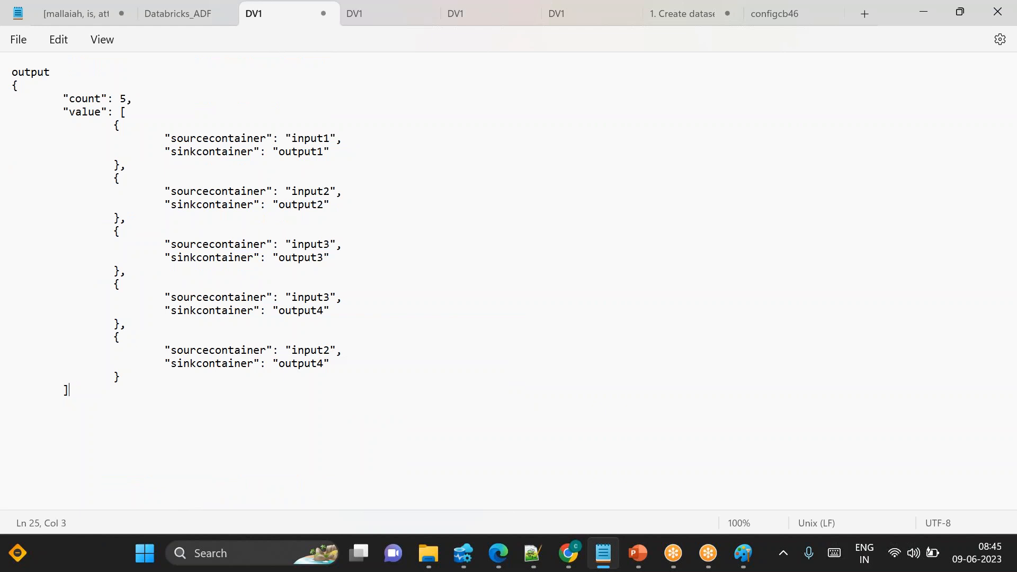
text(@item().)
drag(127, 164, 114, 125)
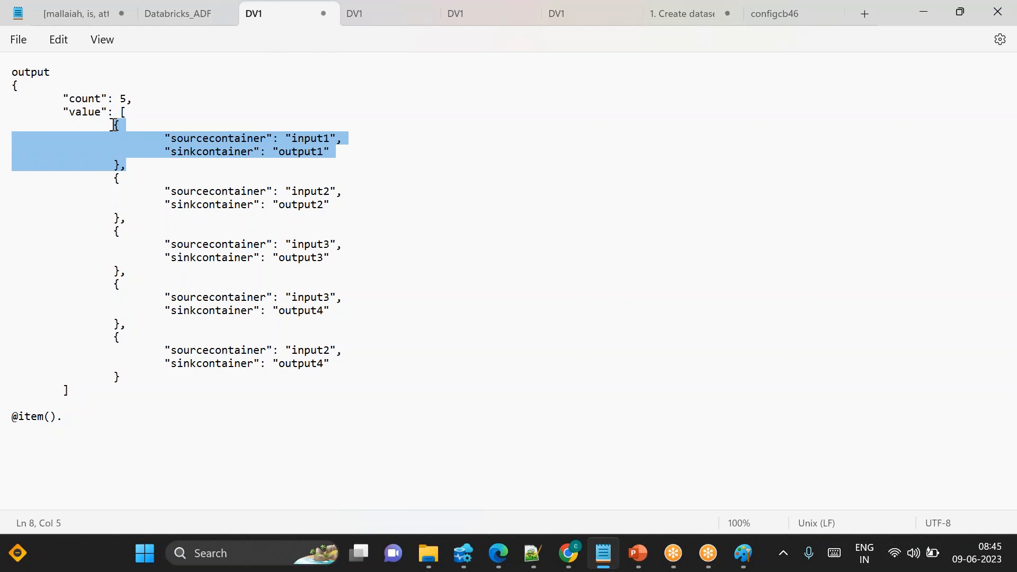
double_click(313, 138)
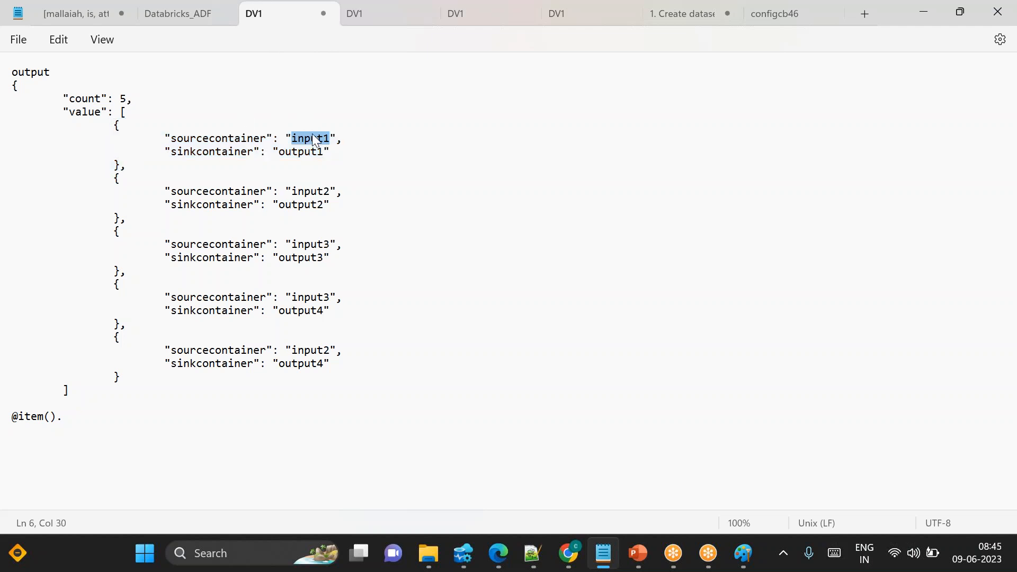
double_click(259, 139)
key(ctrl+c)
click(79, 415)
key(ctrl+v)
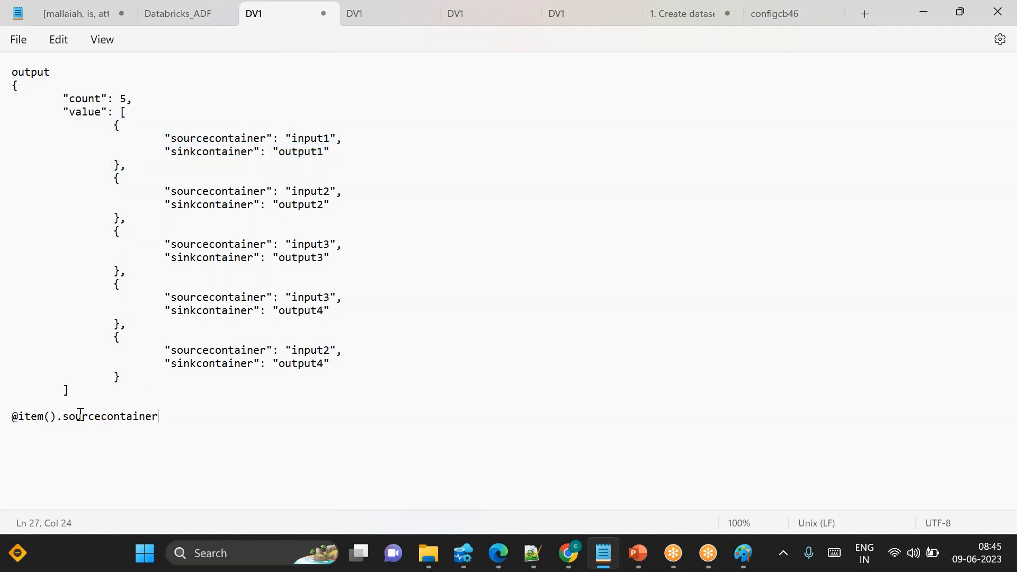
key(Return)
text(@item().)
double_click(304, 153)
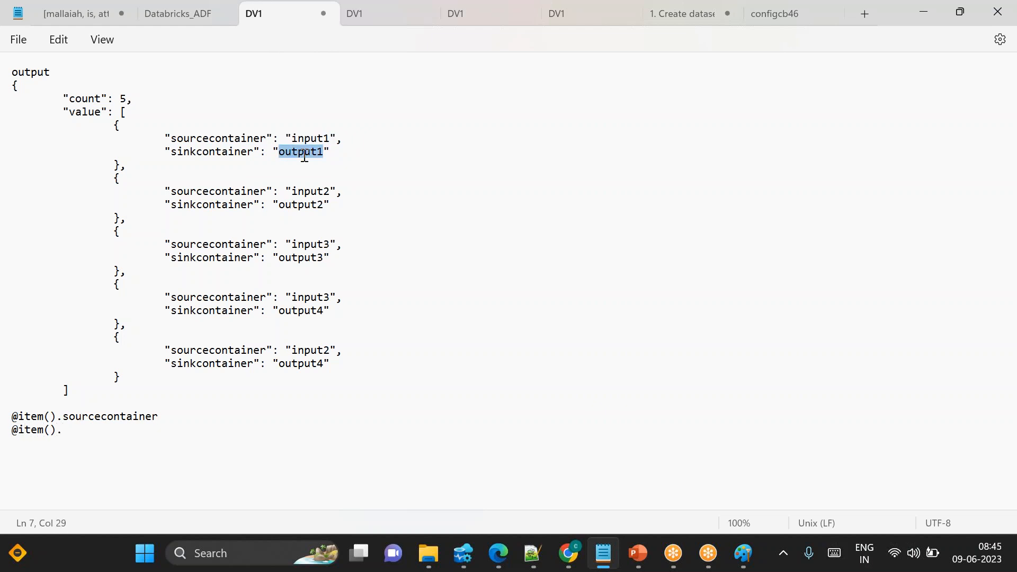
click(223, 153)
double_click(222, 153)
click(84, 437)
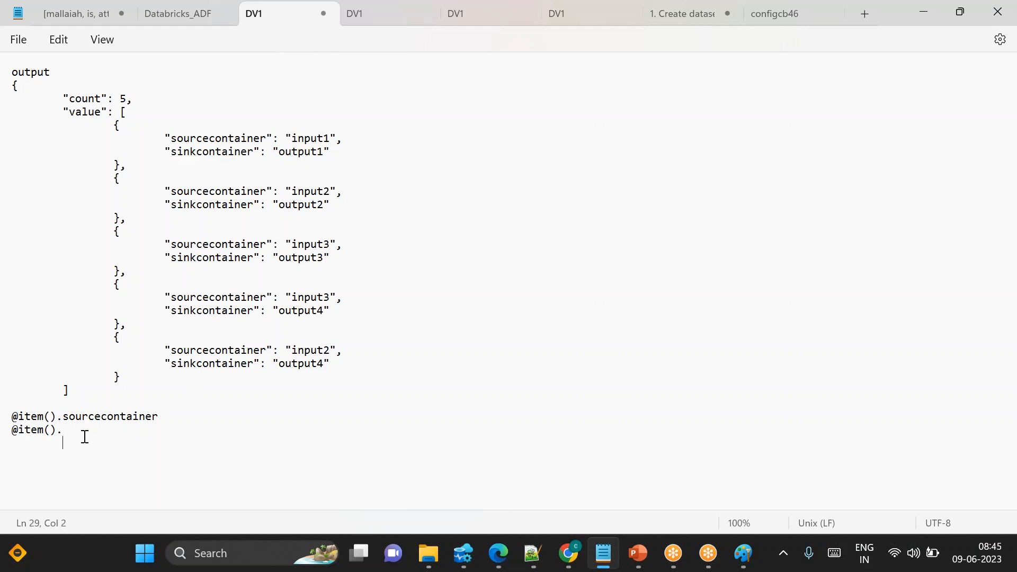
click(75, 430)
key(ctrl+v)
Note input1 and output1 beside the two expressions and delete the first row object from the array
drag(139, 164, 114, 129)
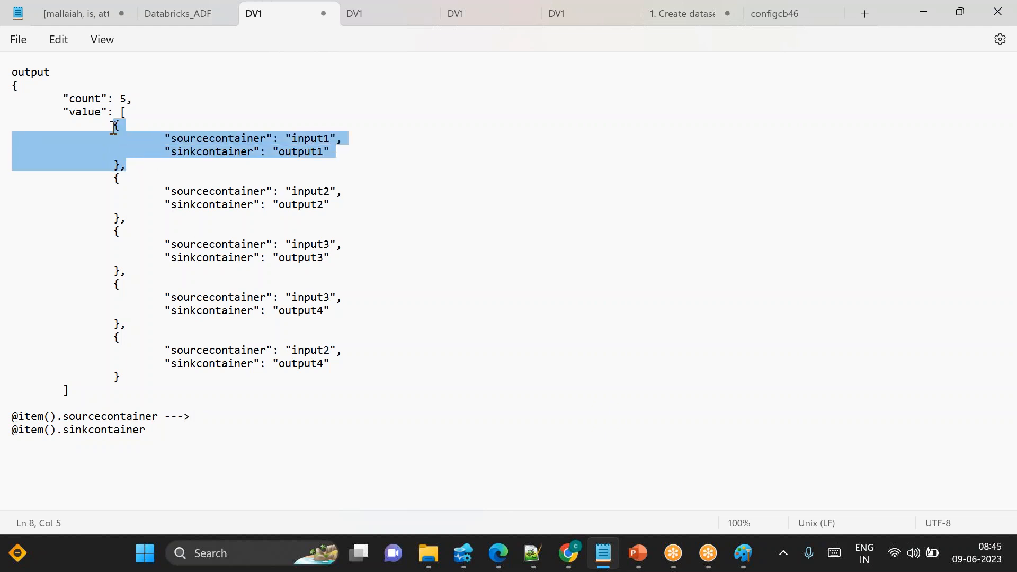
click(213, 418)
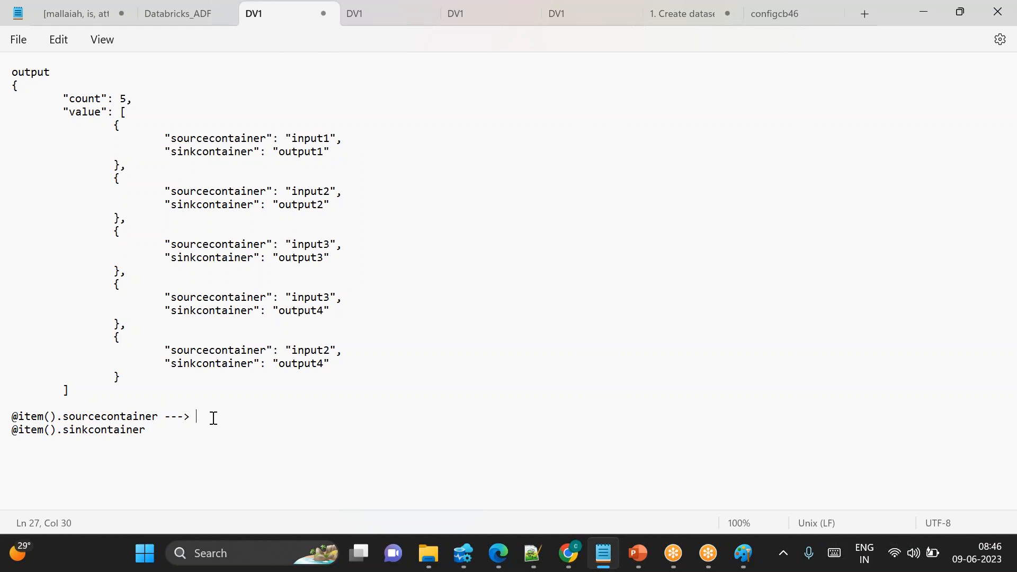
text(input1)
text(output1)
drag(143, 168, 113, 129)
key(Delete)
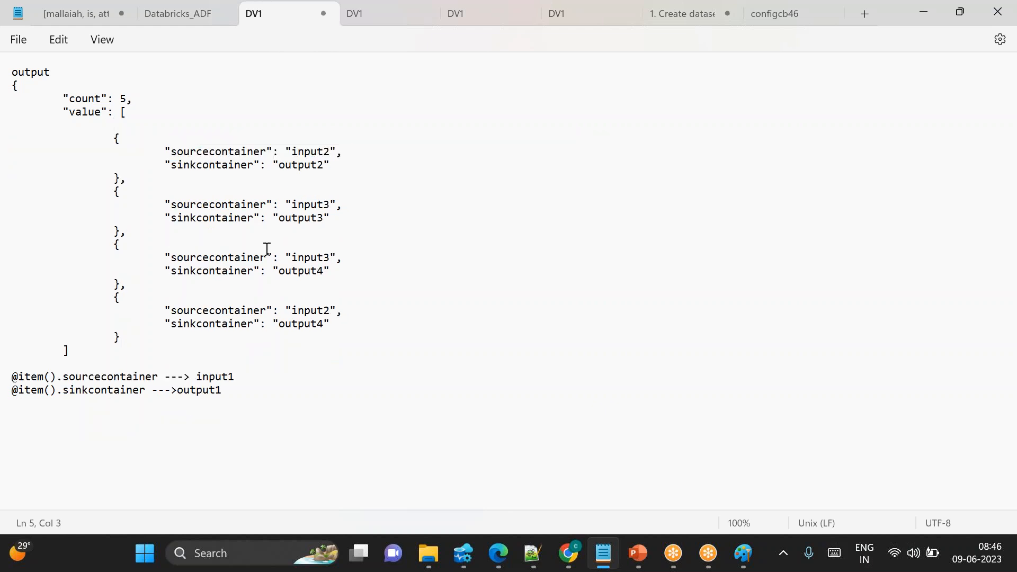
Clear the input1 and output1 notes from the expression lines
drag(164, 368, 272, 375)
click(274, 374)
key(BackSpace)
key(BackSpace)
key(BackSpace)
key(BackSpace)
key(BackSpace)
key(BackSpace)
key(BackSpace)
key(BackSpace)
key(BackSpace)
key(BackSpace)
key(BackSpace)
key(BackSpace)
key(BackSpace)
Note input2 and output2 beside the expressions and delete the second row object from the array
drag(108, 128, 175, 182)
click(175, 182)
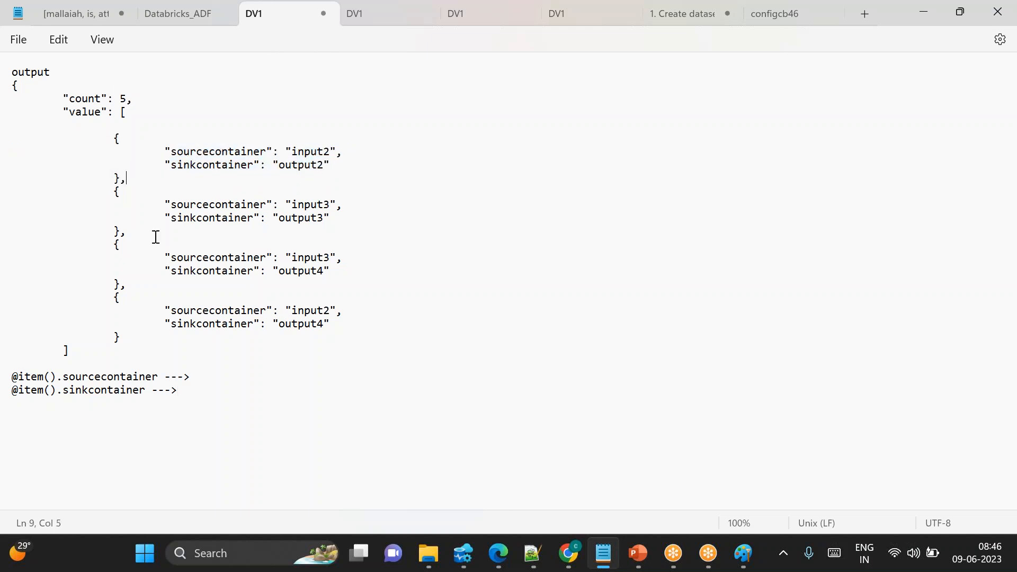
triple_click(16, 377)
double_click(211, 155)
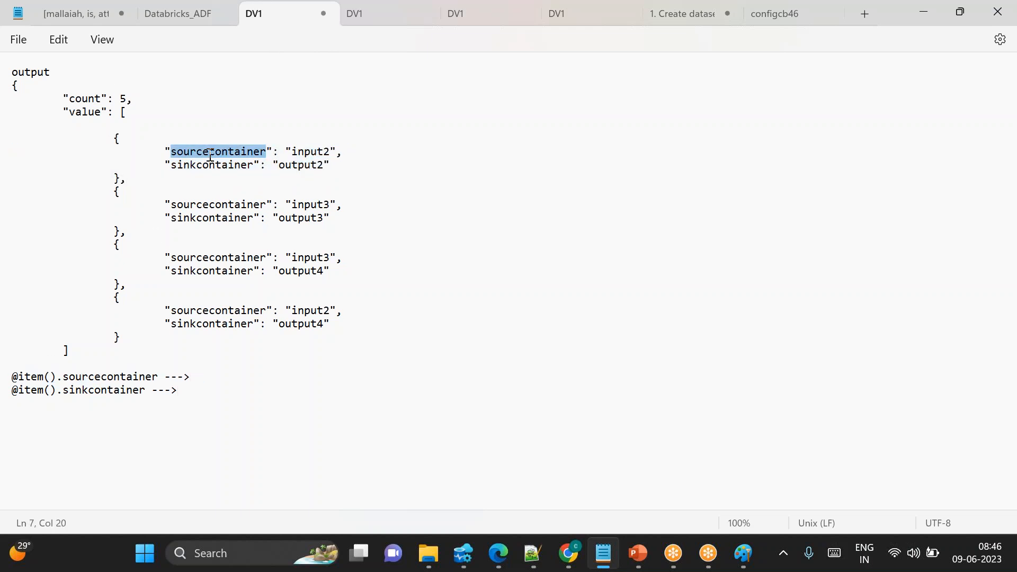
click(209, 372)
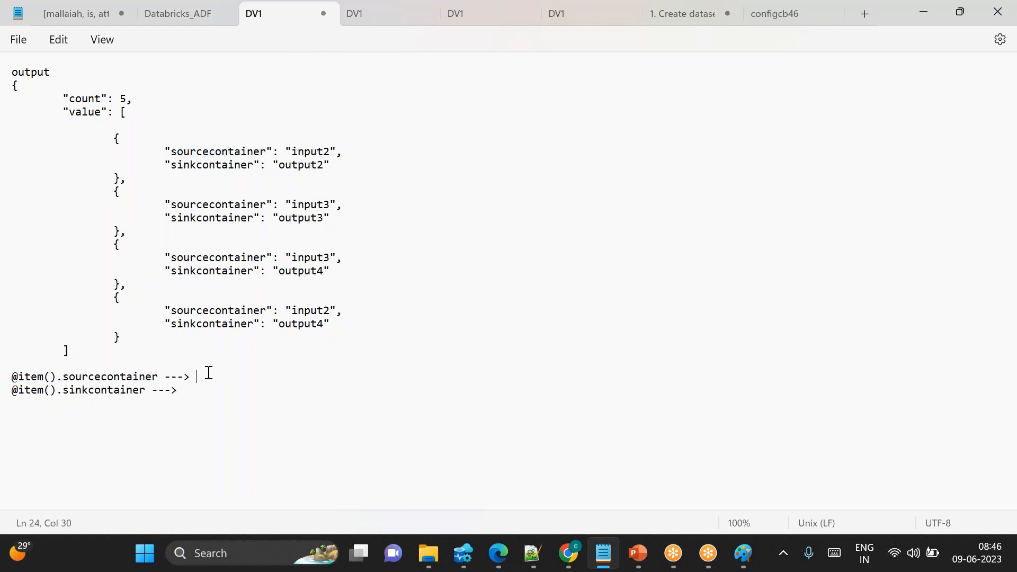
text(input2)
click(200, 398)
text(output2)
drag(130, 179, 113, 137)
key(BackSpace)
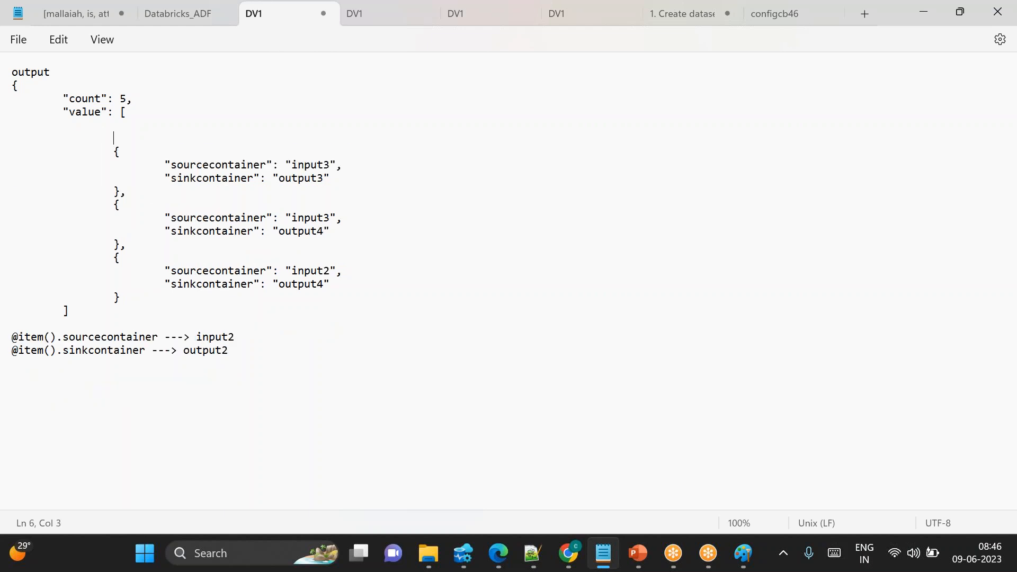
Replace the expression notes with input3 and output3 for the next row object
double_click(215, 337)
key(BackSpace)
double_click(208, 344)
key(BackSpace)
drag(127, 192, 107, 150)
double_click(310, 164)
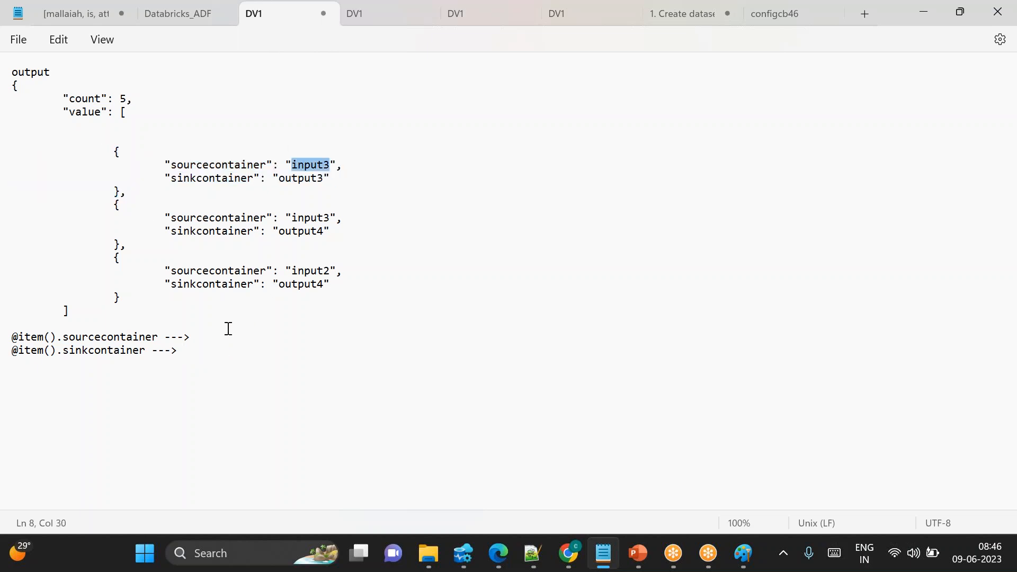
click(212, 337)
text(input23)
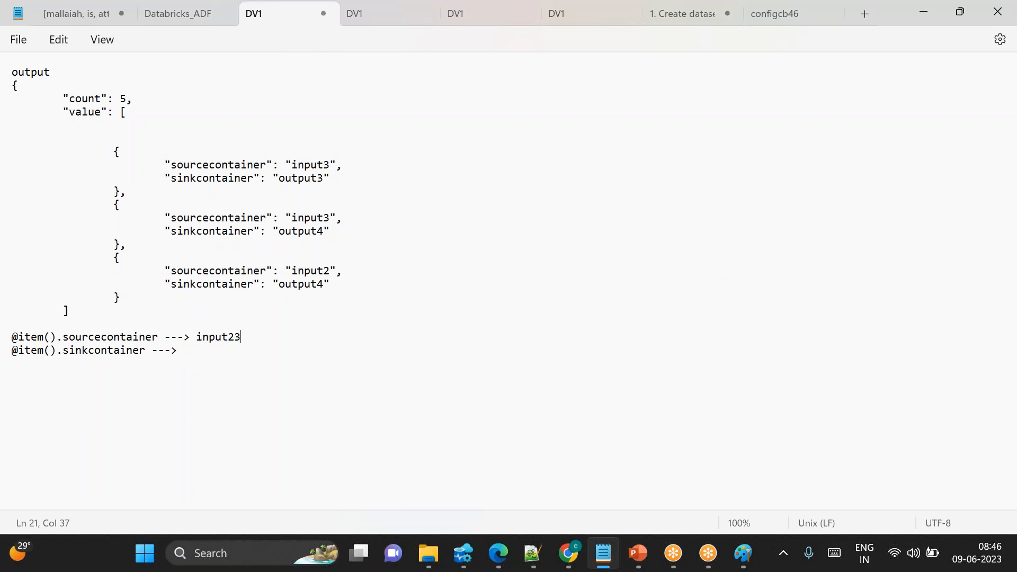
key(Down)
text(output3)
double_click(220, 331)
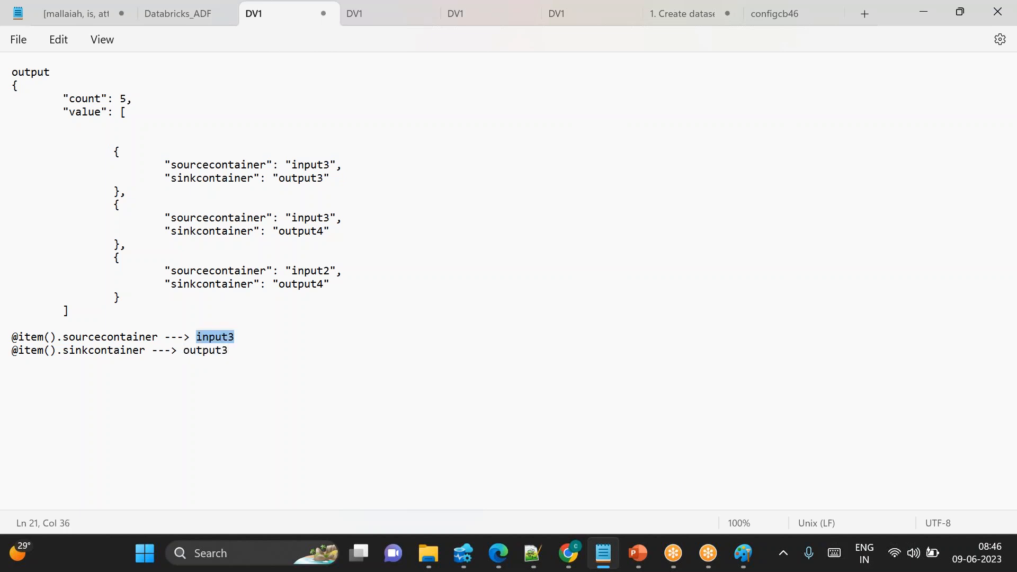
double_click(210, 350)
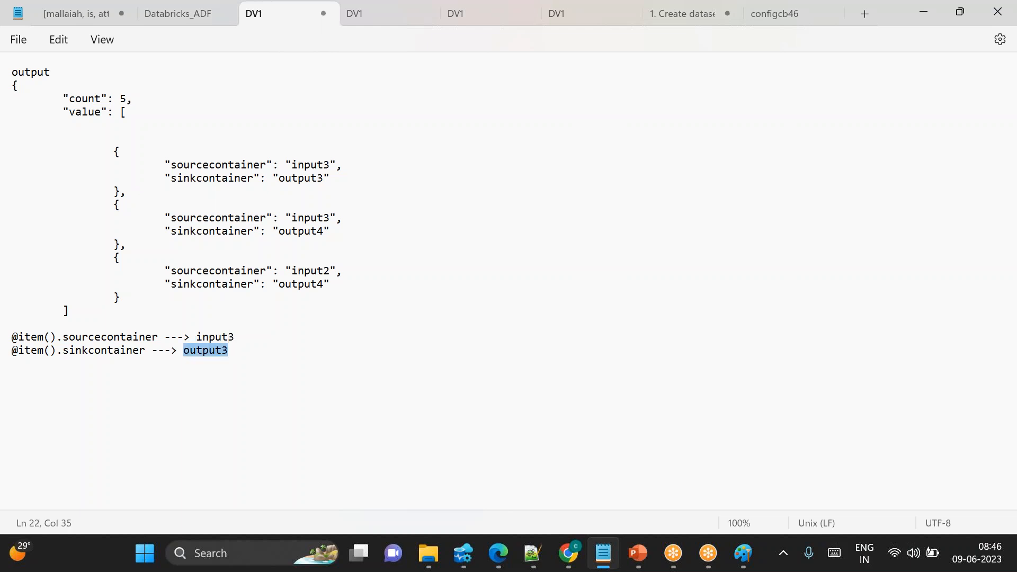
drag(51, 336, 133, 337)
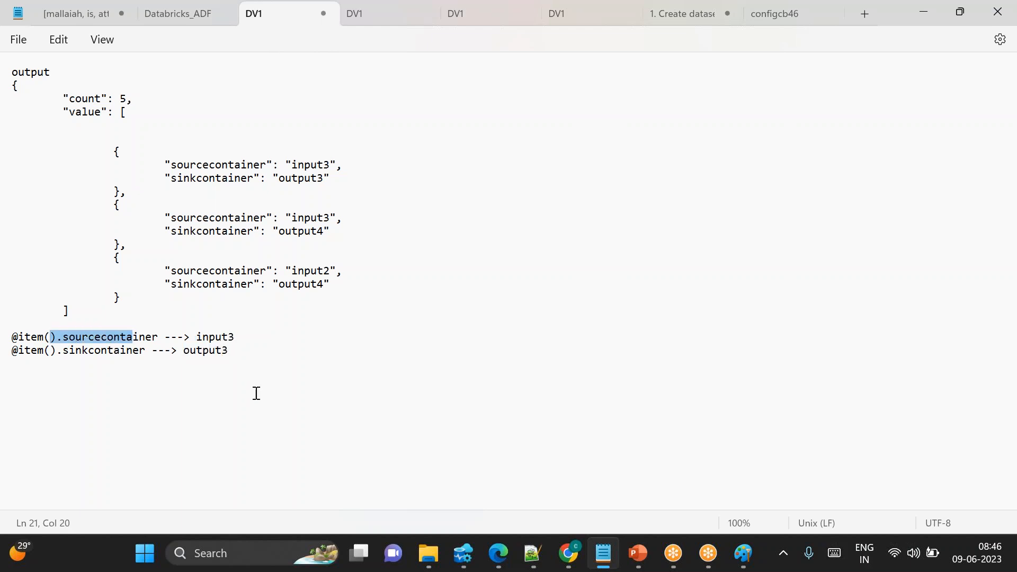
click(254, 396)
Review the Paint diagram of the Lookup feeding a ForEach that contains a Copy activity
click(568, 553)
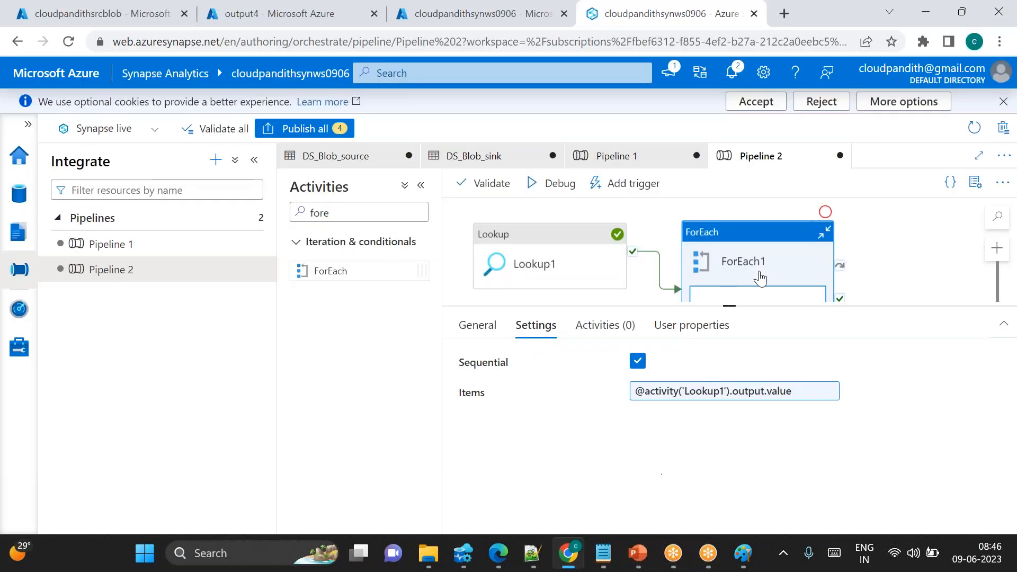
drag(731, 304, 731, 365)
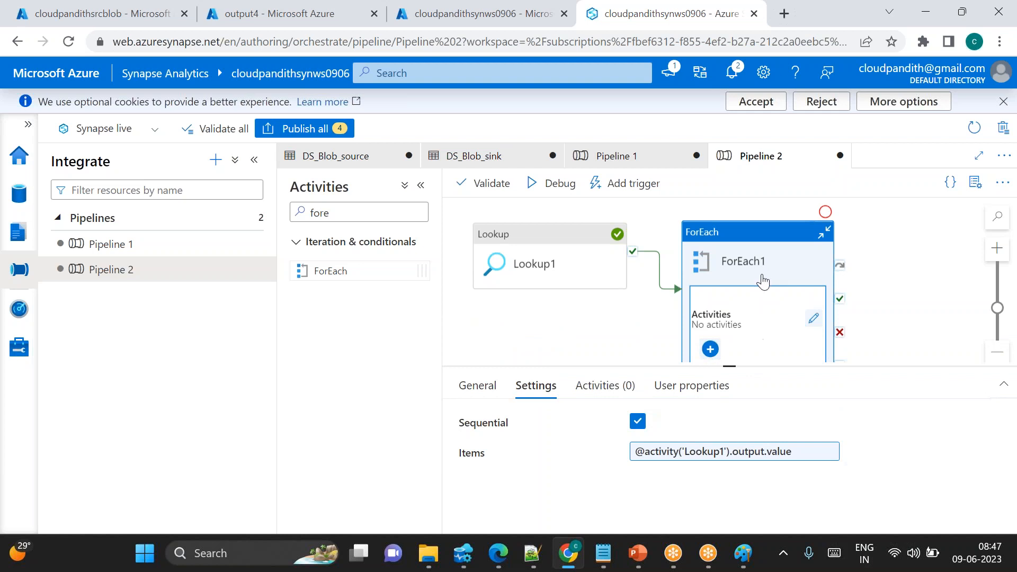
mouse_move(743, 566)
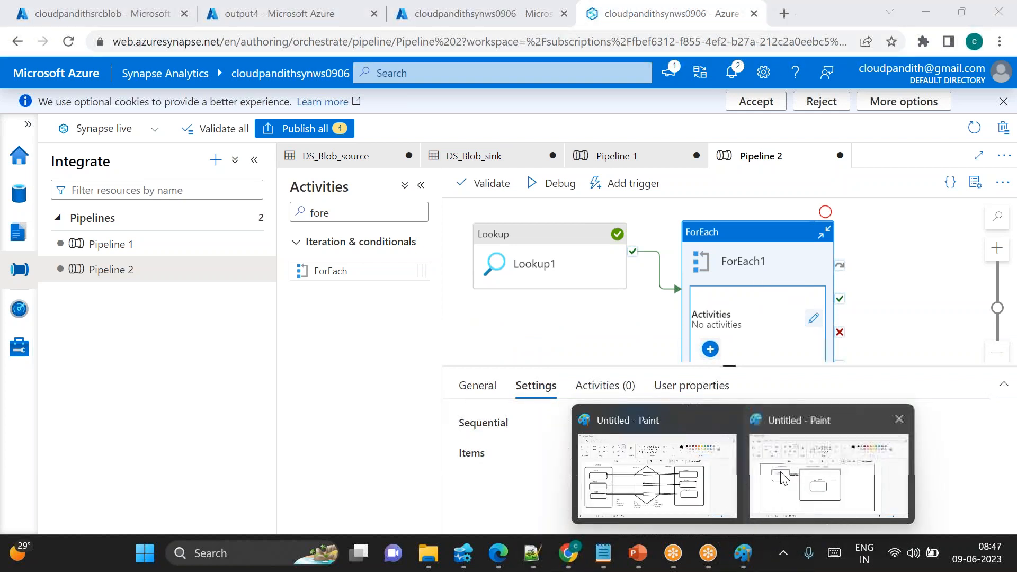
click(874, 485)
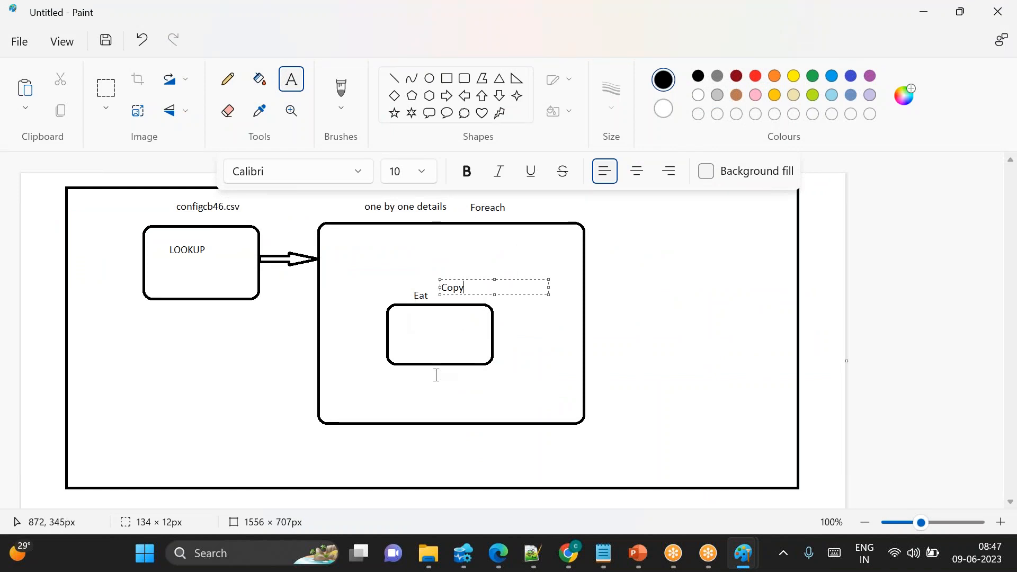
key(alt+Tab)
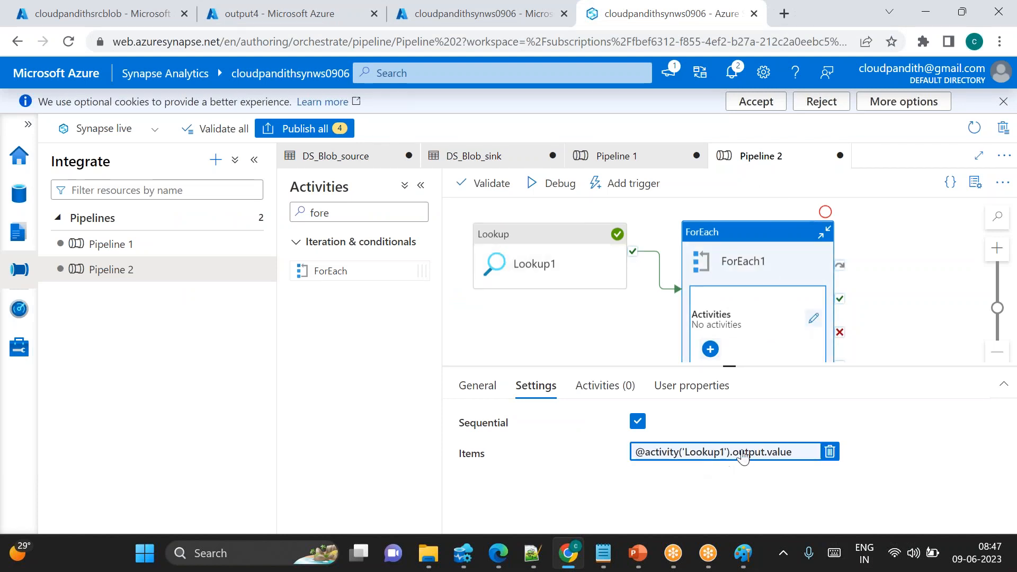
Open ForEach1's inner activities and add a Copy data activity inside it
click(813, 318)
click(348, 214)
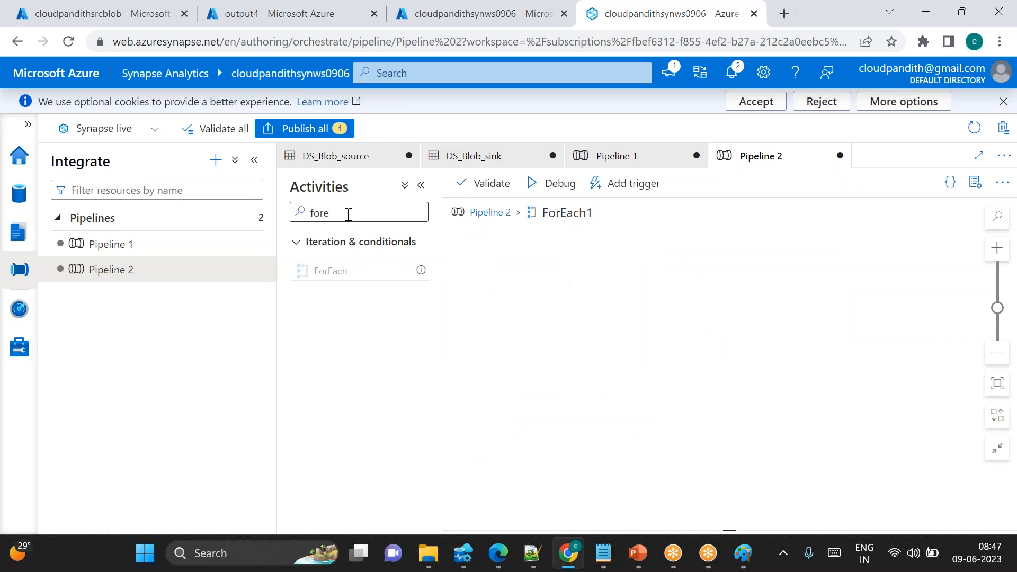
key(BackSpace)
text(cop)
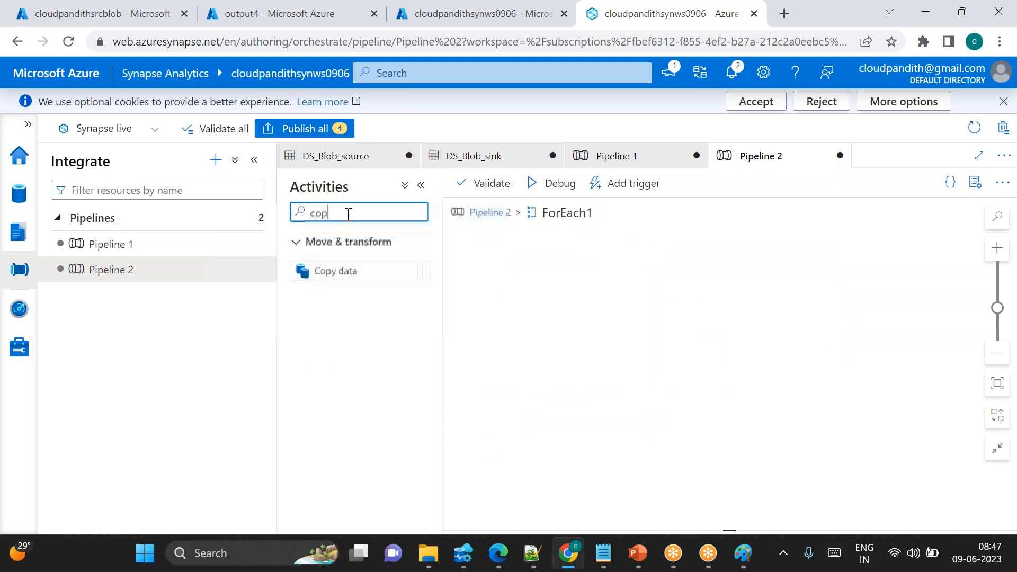
drag(347, 266, 613, 288)
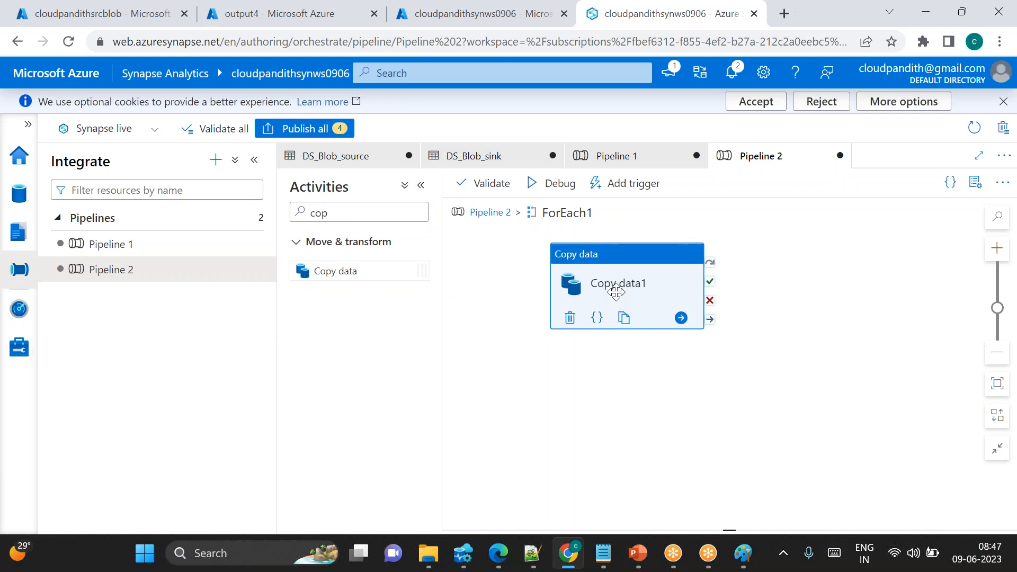
Set Copy data1's source dataset to DS_Blob_source
click(533, 385)
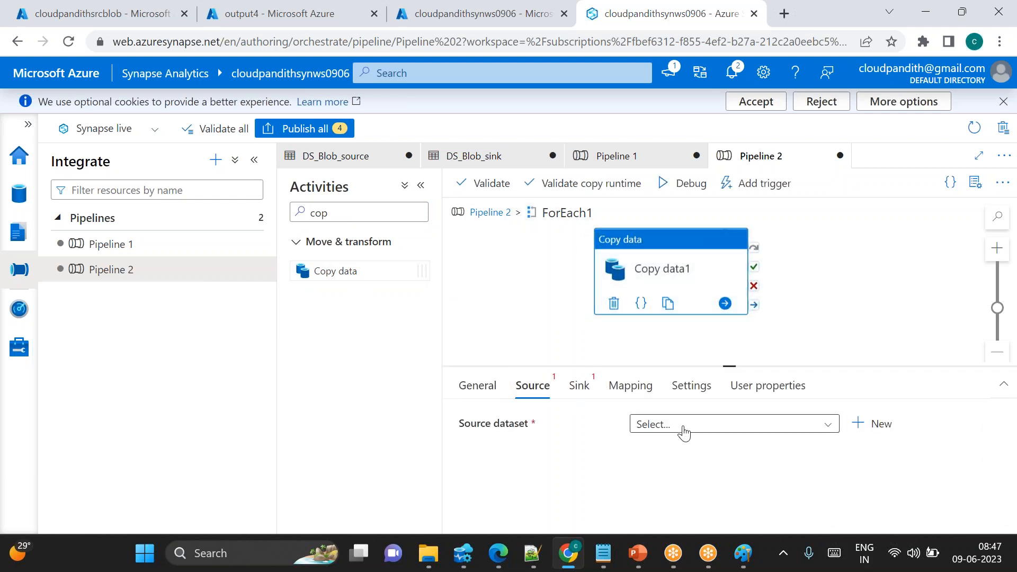
click(680, 426)
click(686, 496)
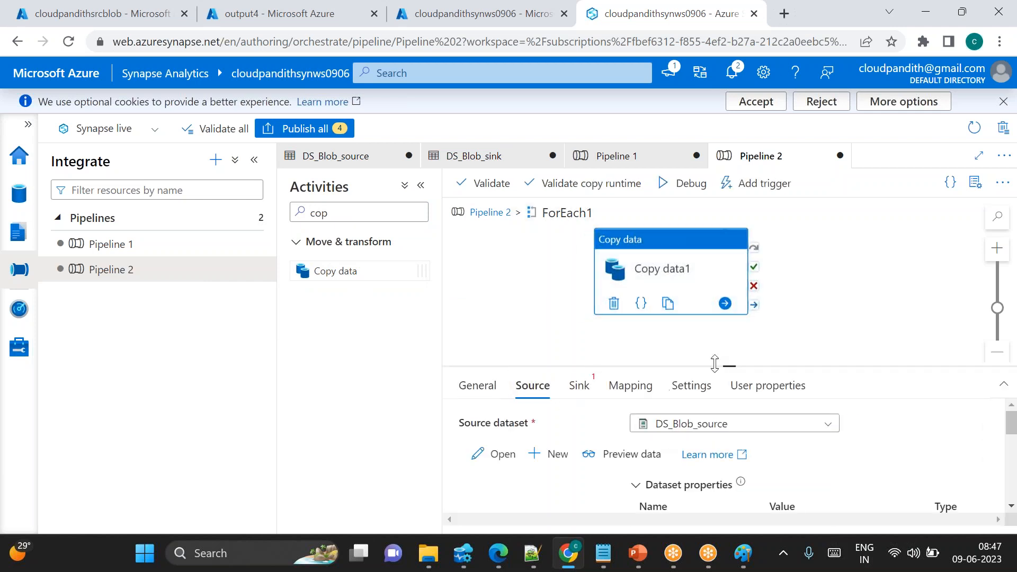
drag(732, 366, 729, 307)
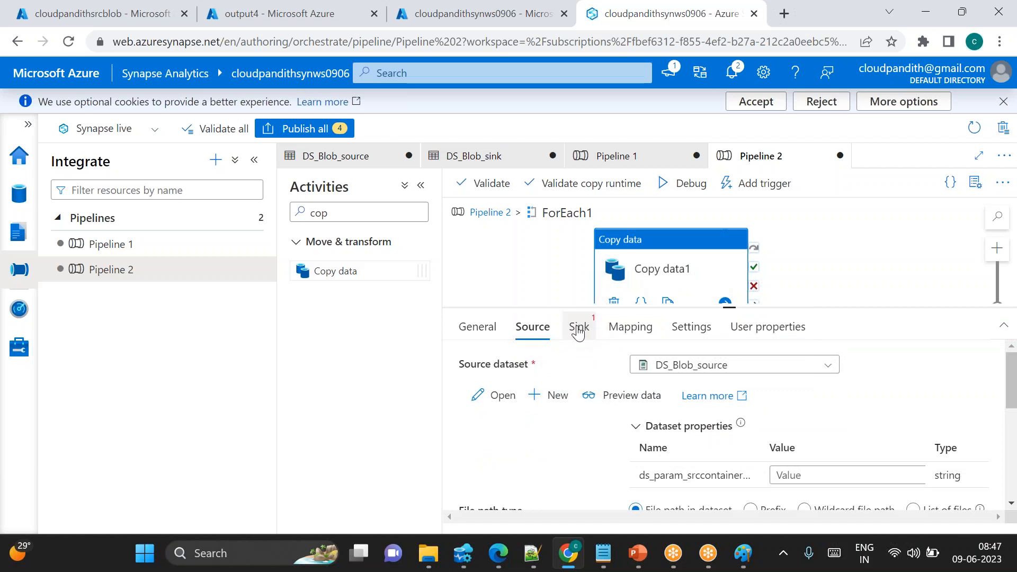
click(785, 474)
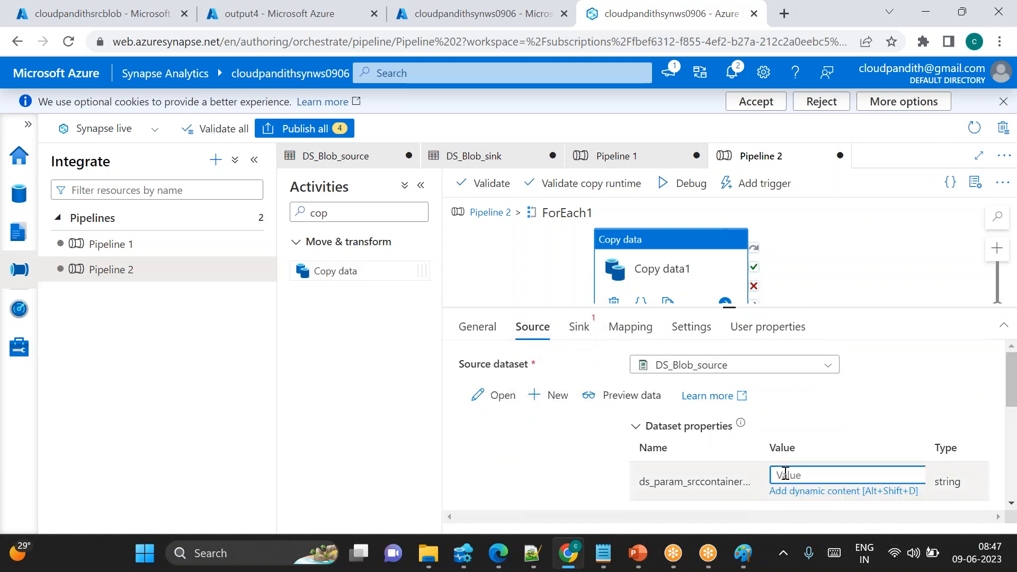
click(807, 491)
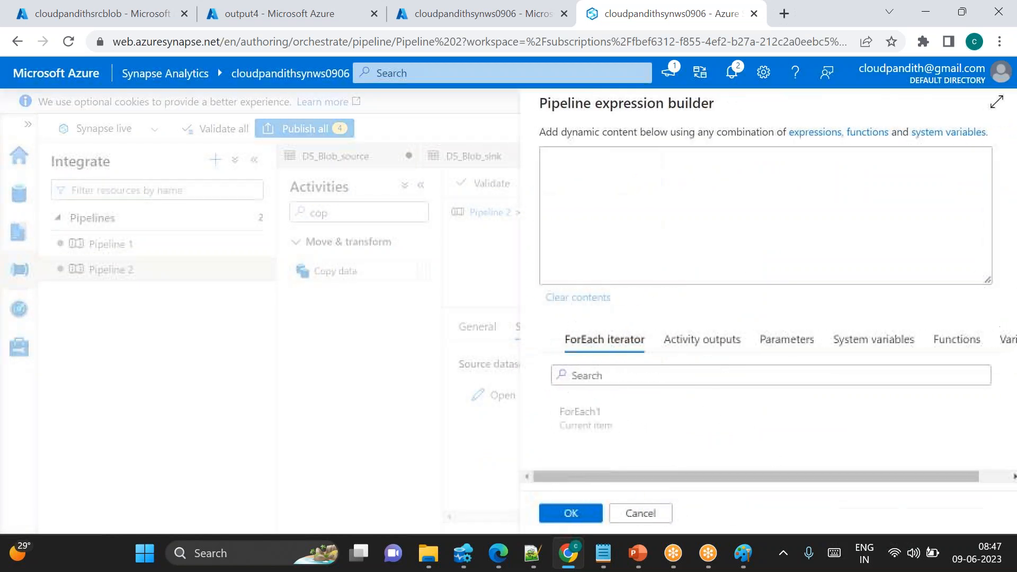
click(580, 418)
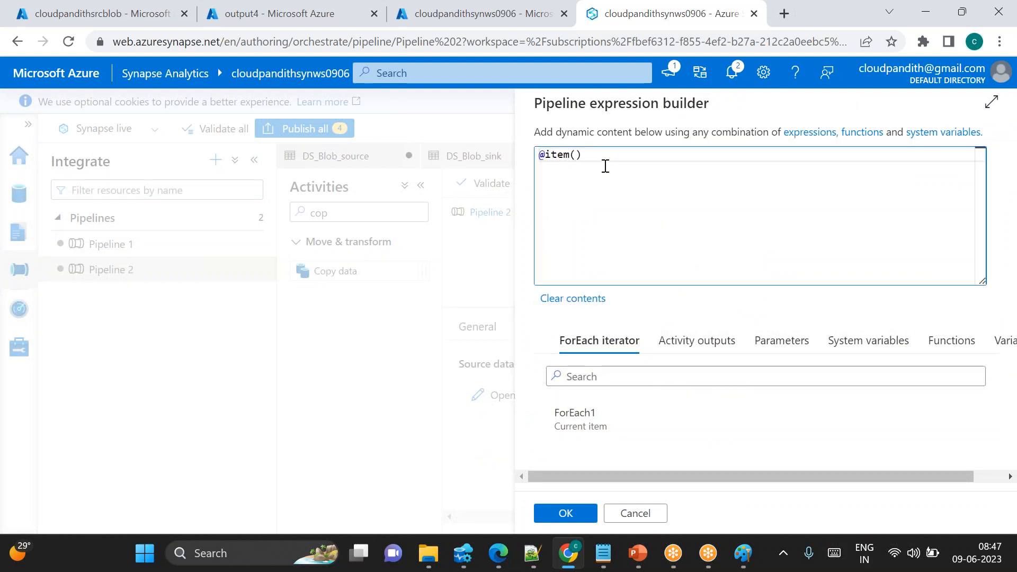
text(.)
key(alt+Tab)
key(alt+Tab)
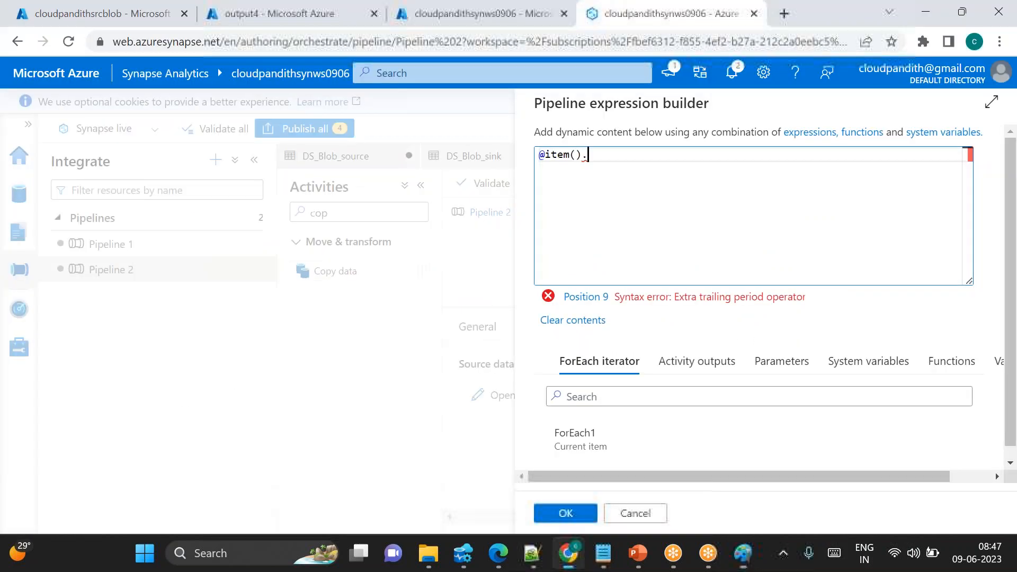
click(605, 555)
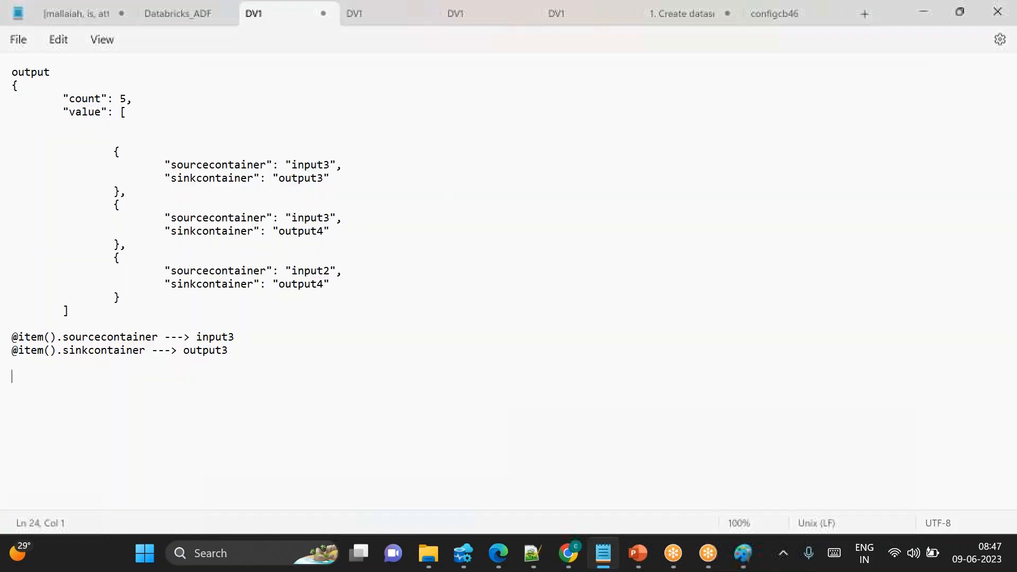
double_click(106, 336)
key(ctrl+c)
key(alt+Tab)
key(ctrl+v)
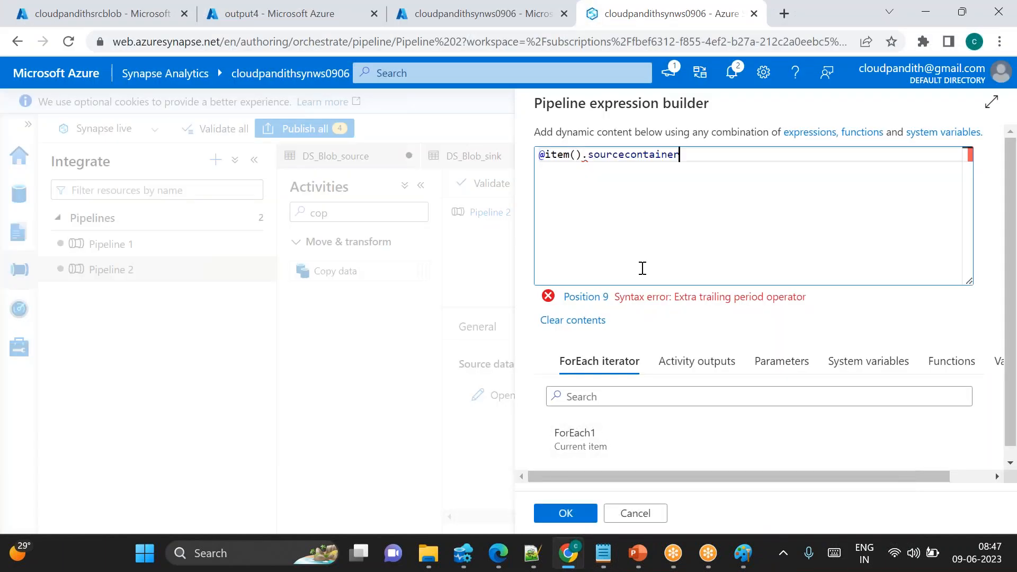
click(565, 515)
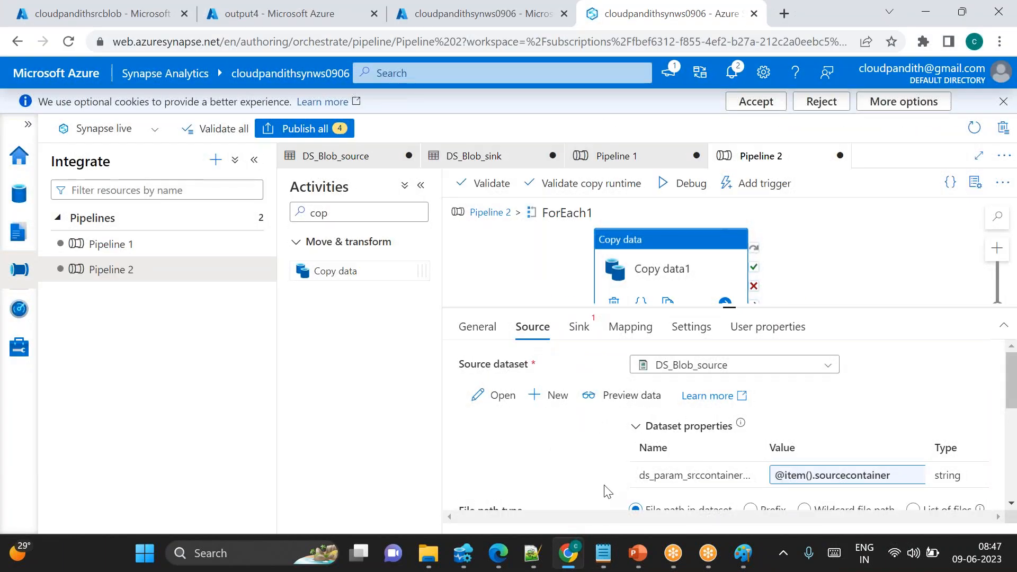
Choose Wildcard file path as the source file path type
scroll(728, 461, down, 1)
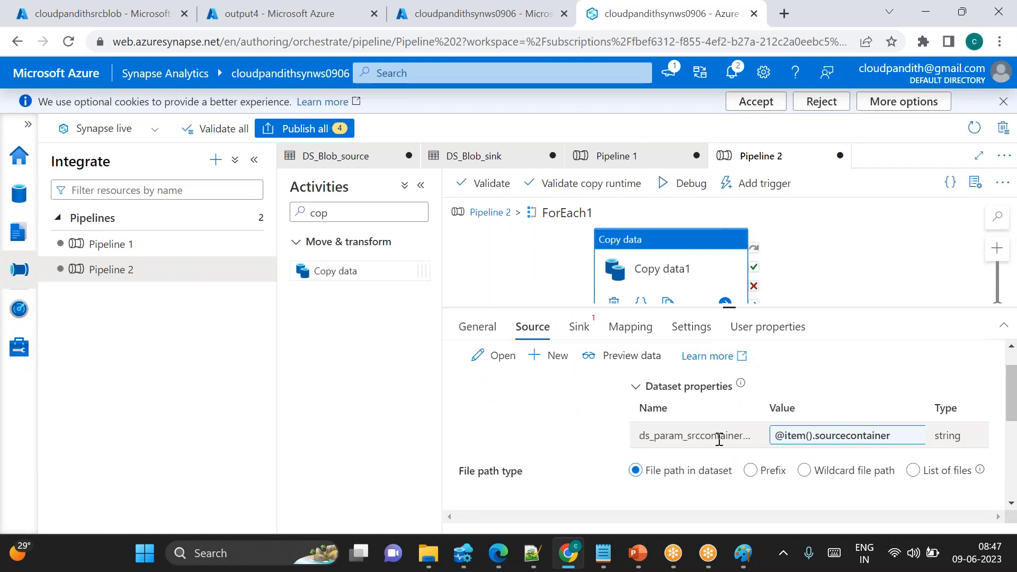
click(805, 471)
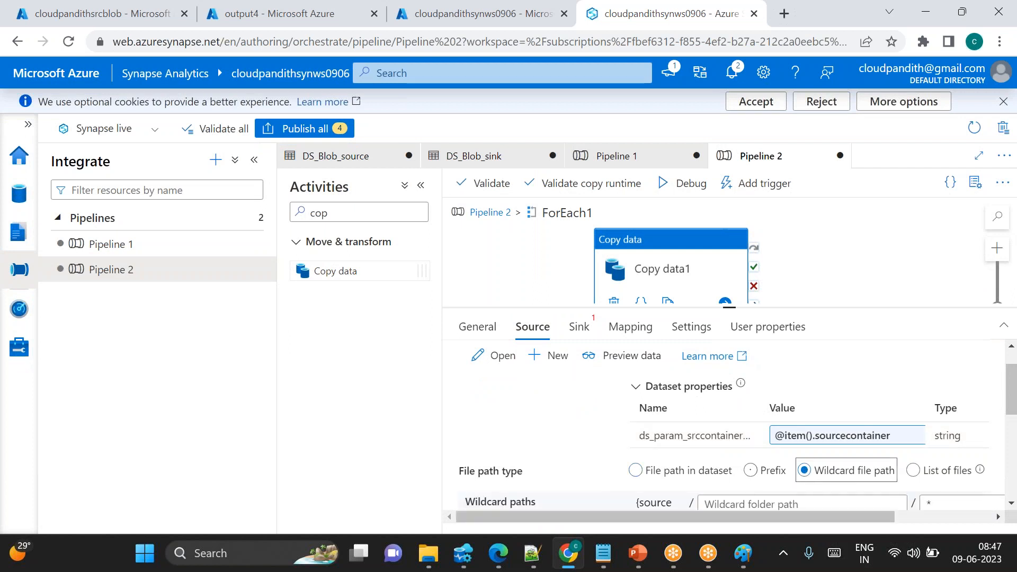
scroll(805, 471, down, 1)
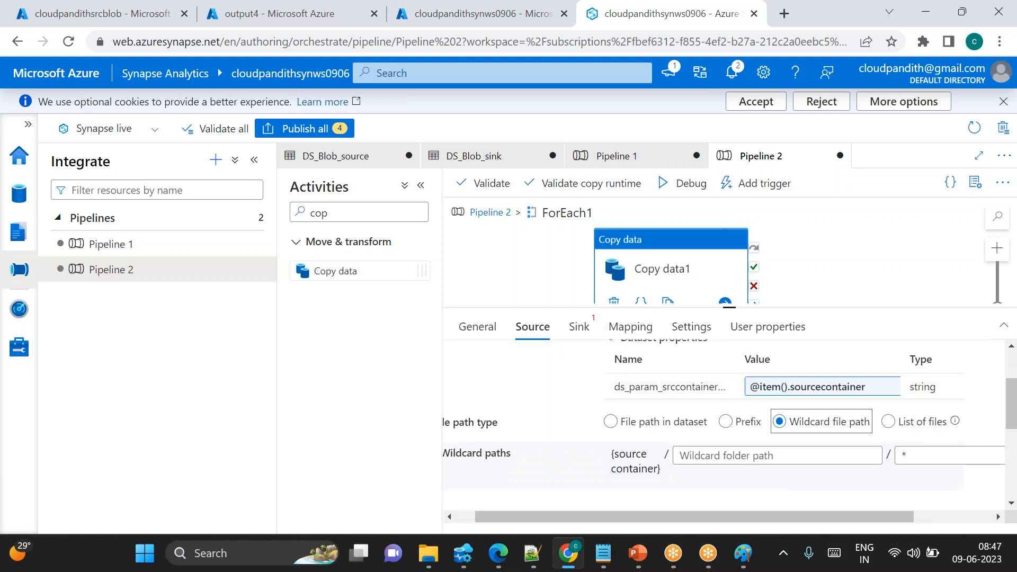
Set Copy data1's sink dataset to DS_Blob_sink
click(579, 335)
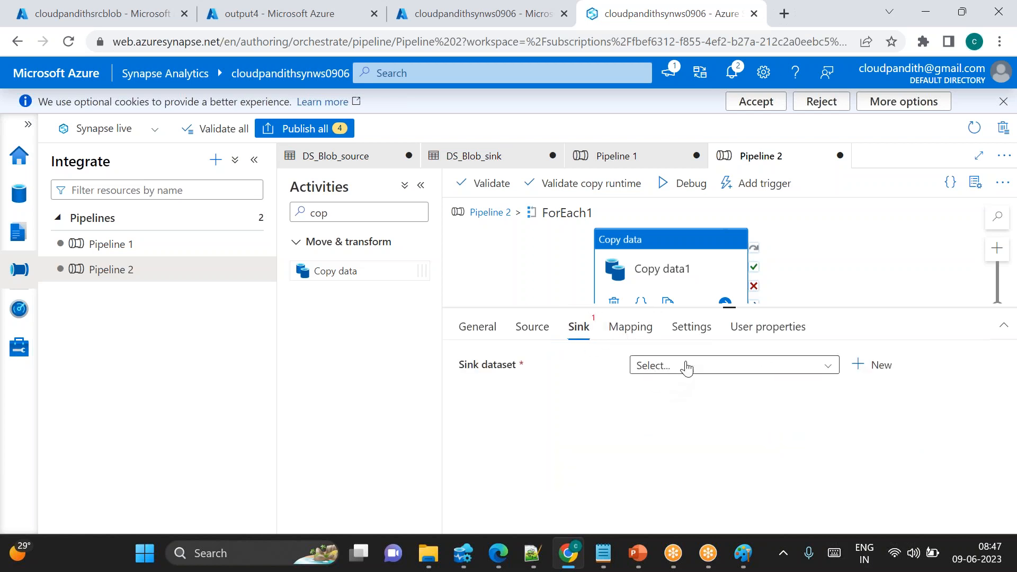
click(686, 365)
click(694, 412)
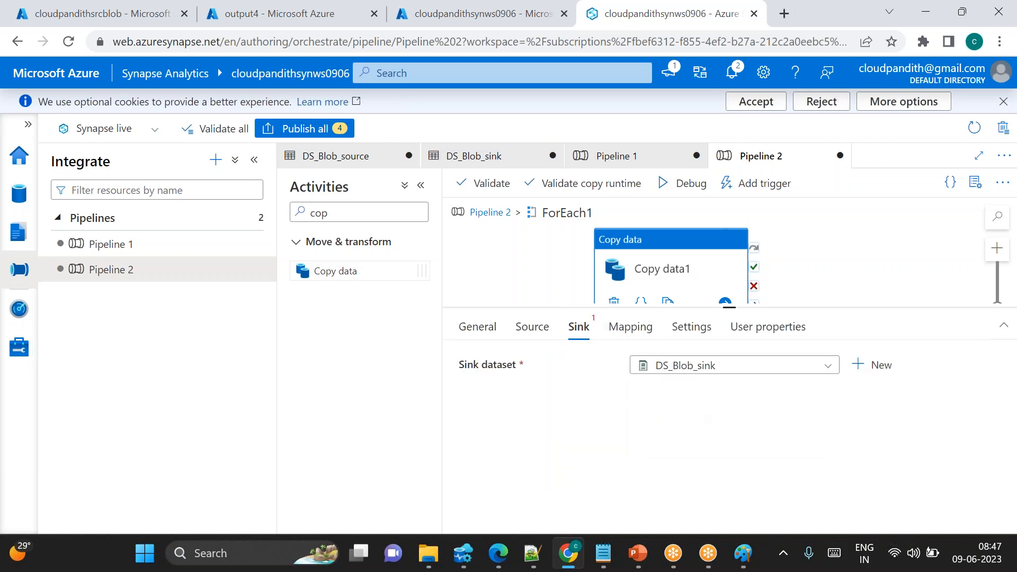
click(813, 472)
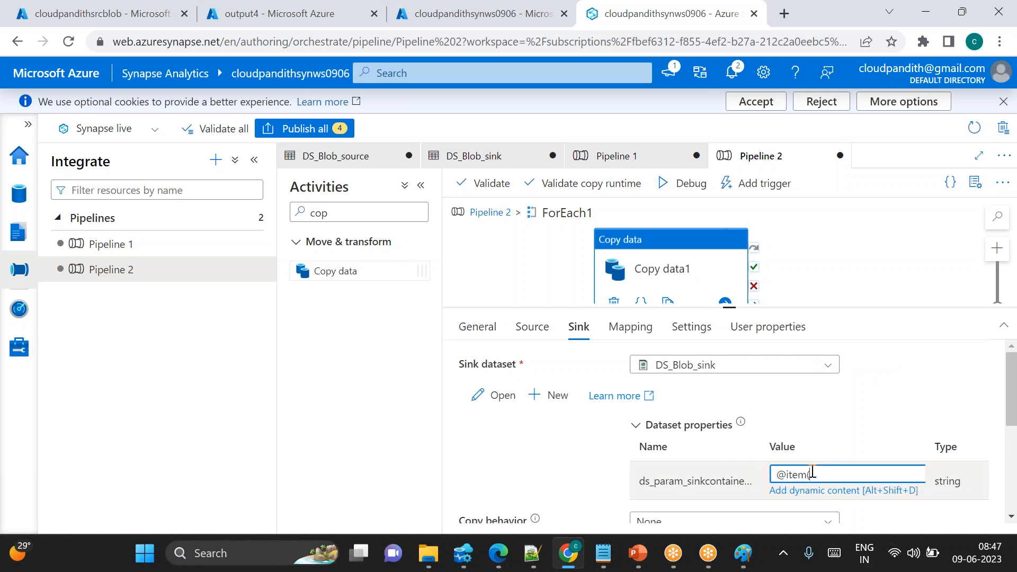
key(ctrl+a)
key(BackSpace)
click(808, 492)
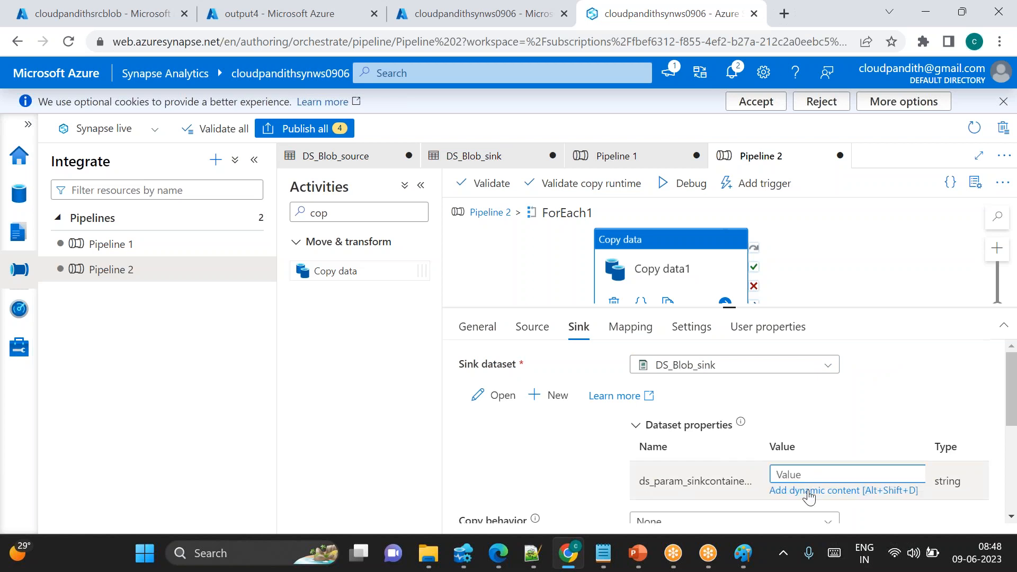
click(608, 428)
click(608, 153)
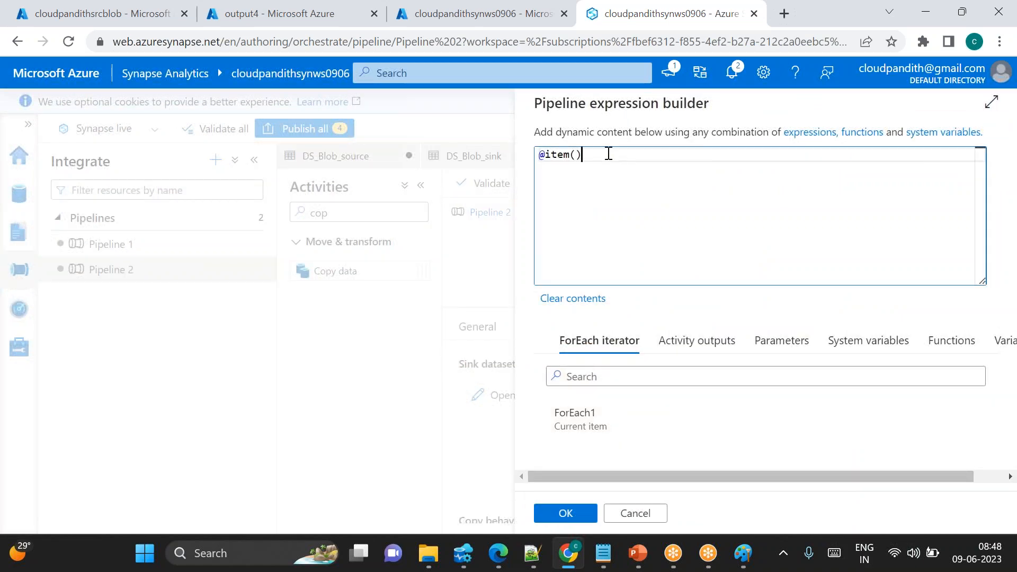
key(alt+Tab)
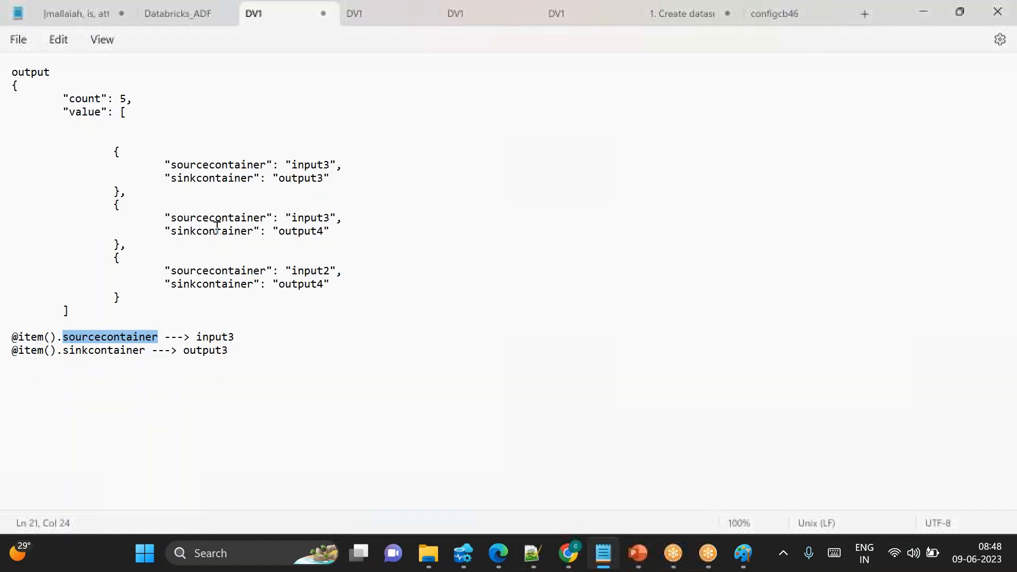
click(96, 352)
double_click(96, 352)
key(ctrl+c)
key(alt+Tab)
key(ctrl+v)
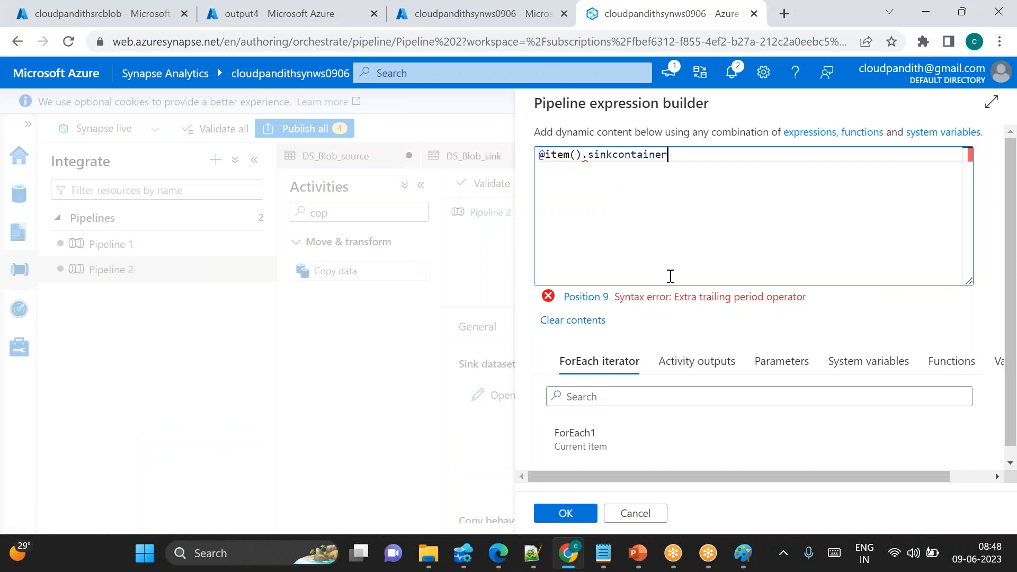
click(567, 512)
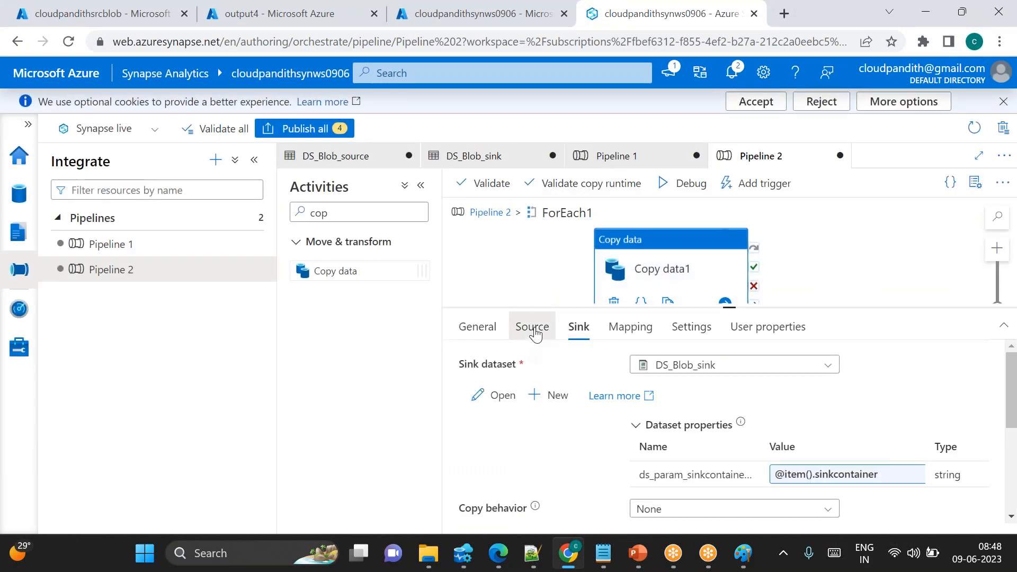
Review the source and sink dataset parameter expressions of Copy data1
click(534, 330)
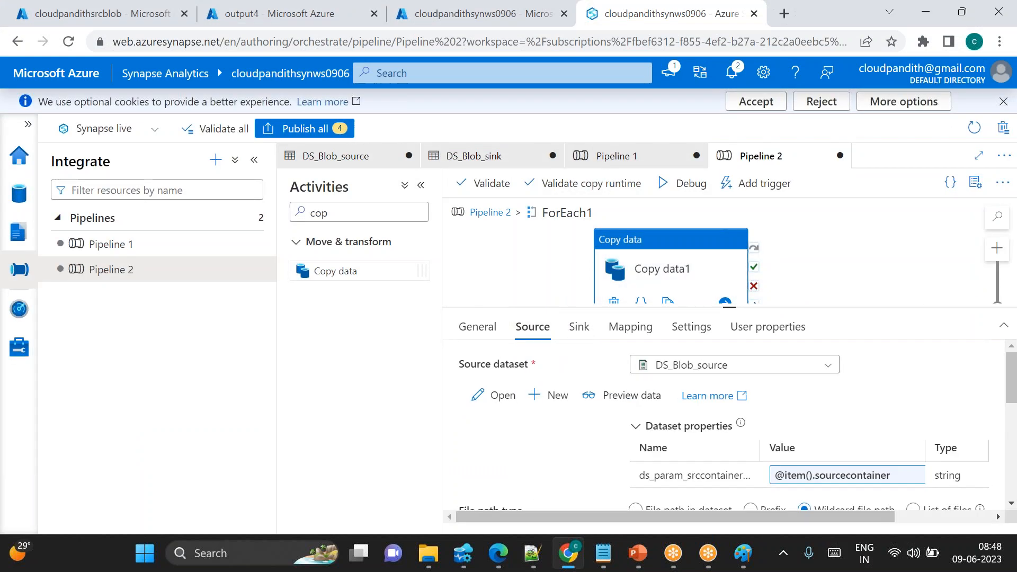
click(582, 334)
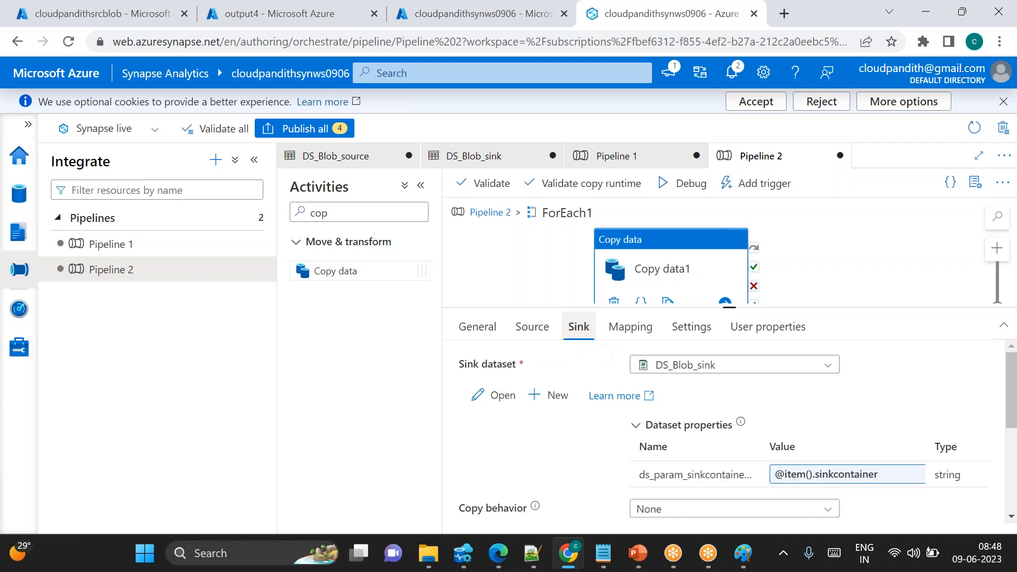
click(529, 324)
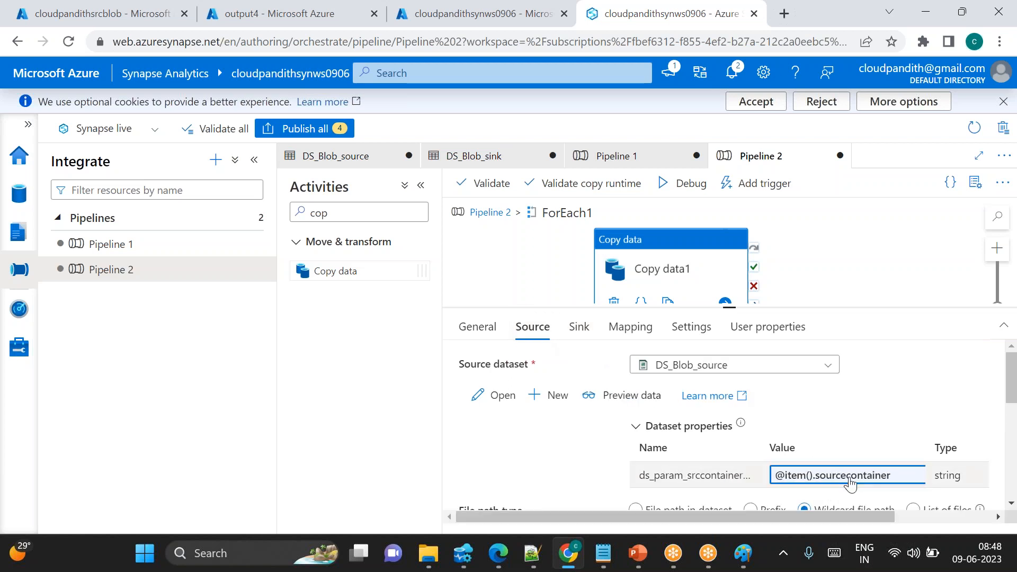
click(579, 329)
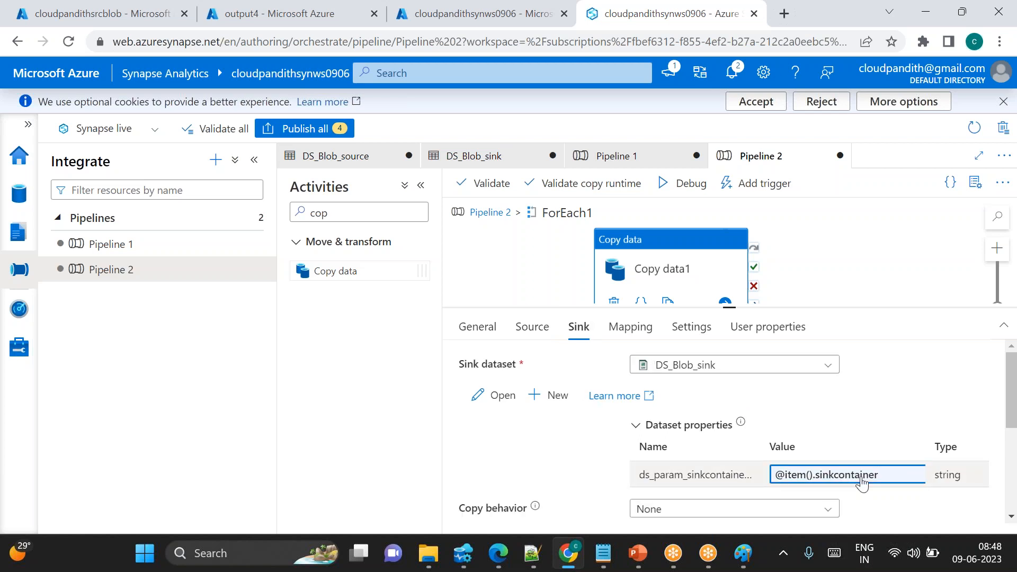
click(532, 327)
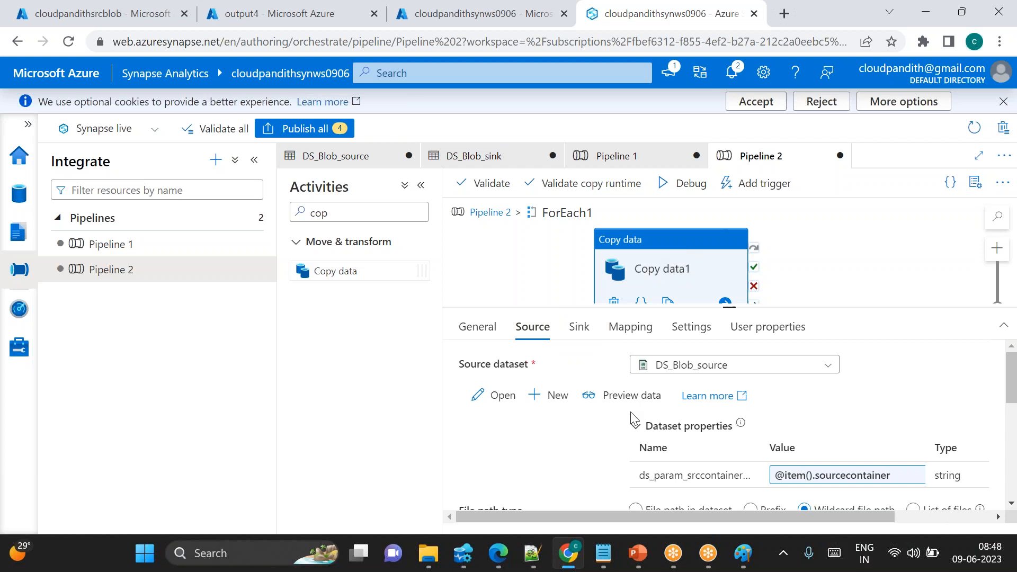
scroll(636, 421, down, 1)
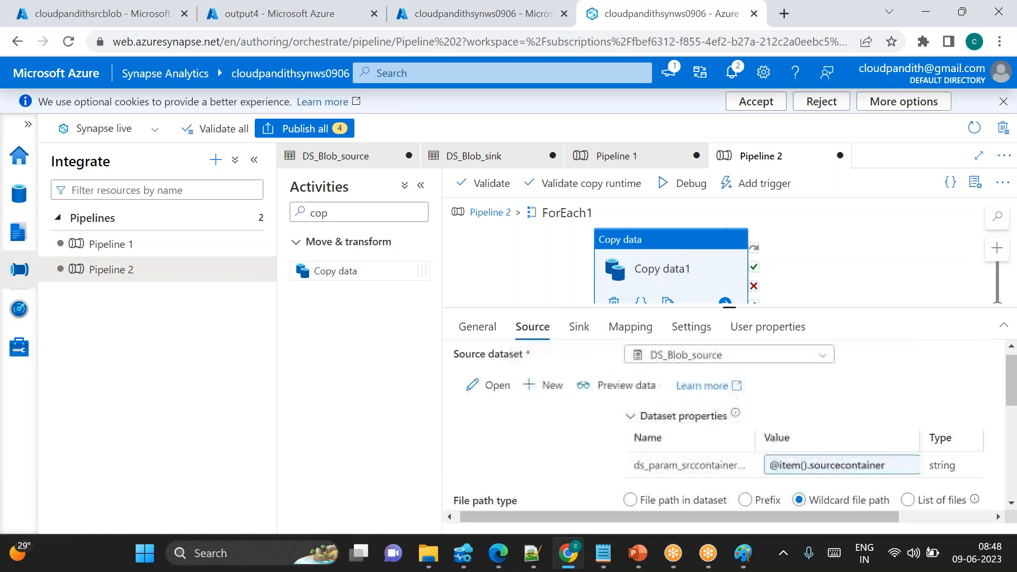
click(577, 326)
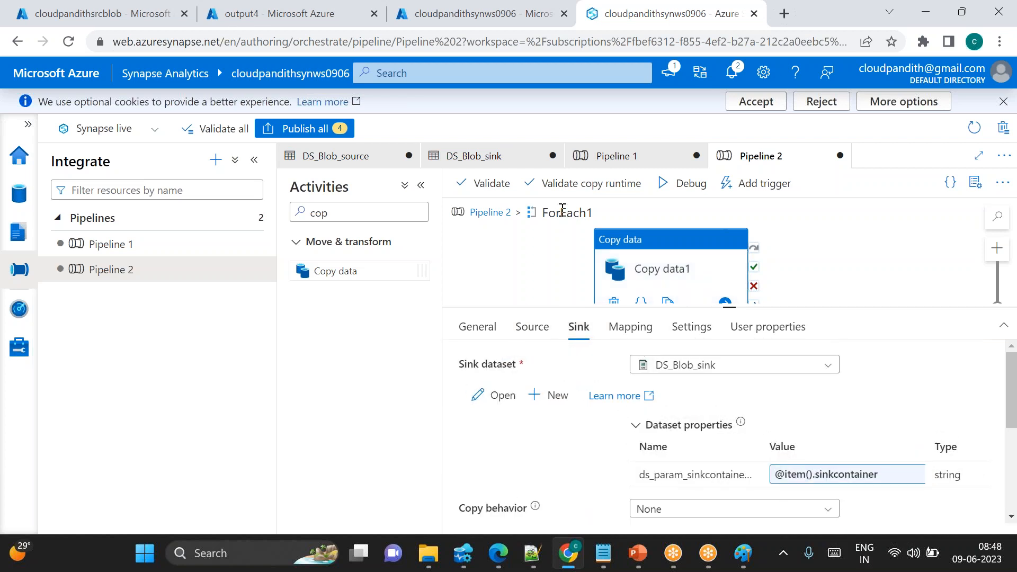
click(533, 325)
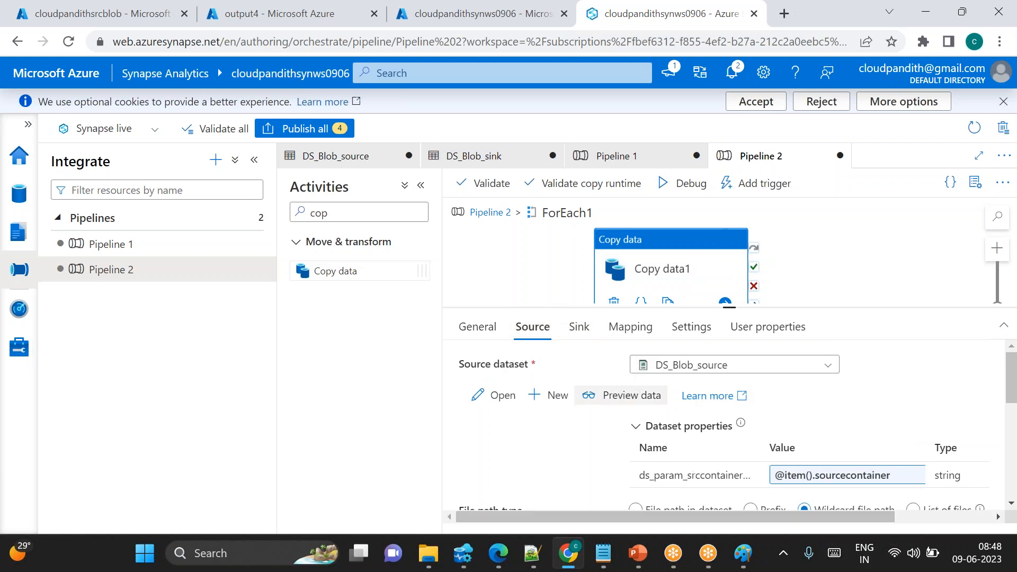
click(579, 327)
mouse_move(740, 422)
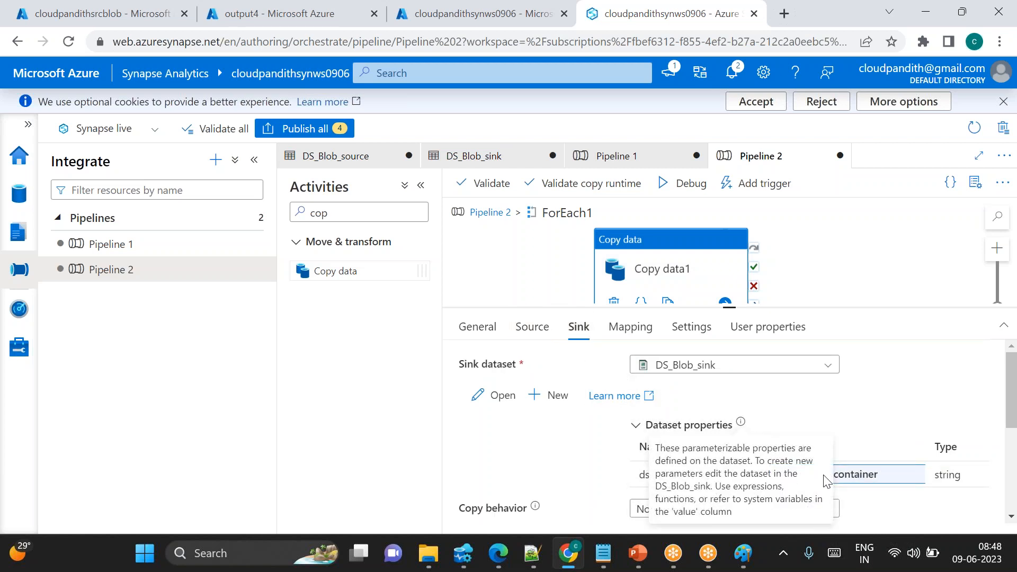
click(532, 328)
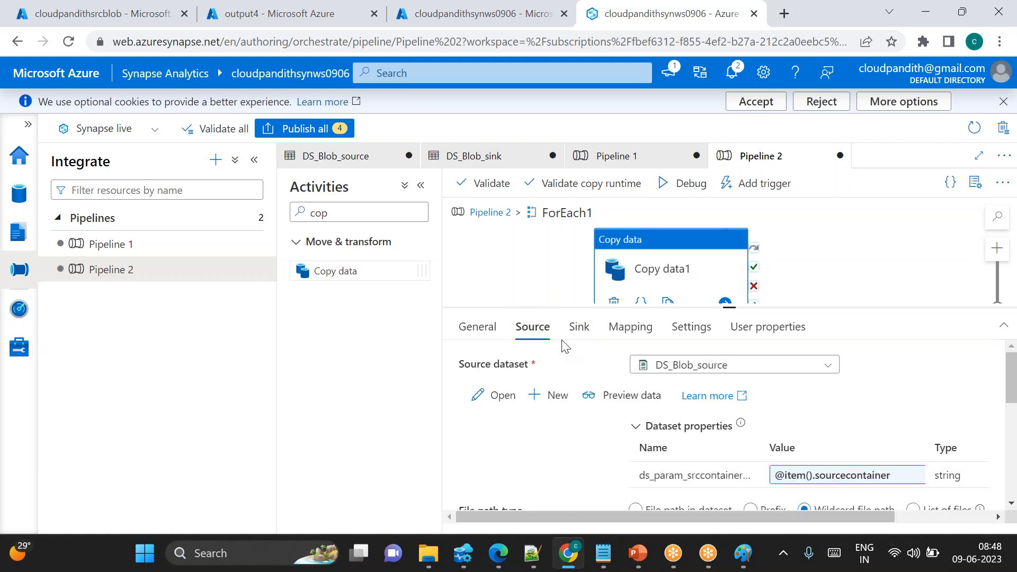
click(578, 327)
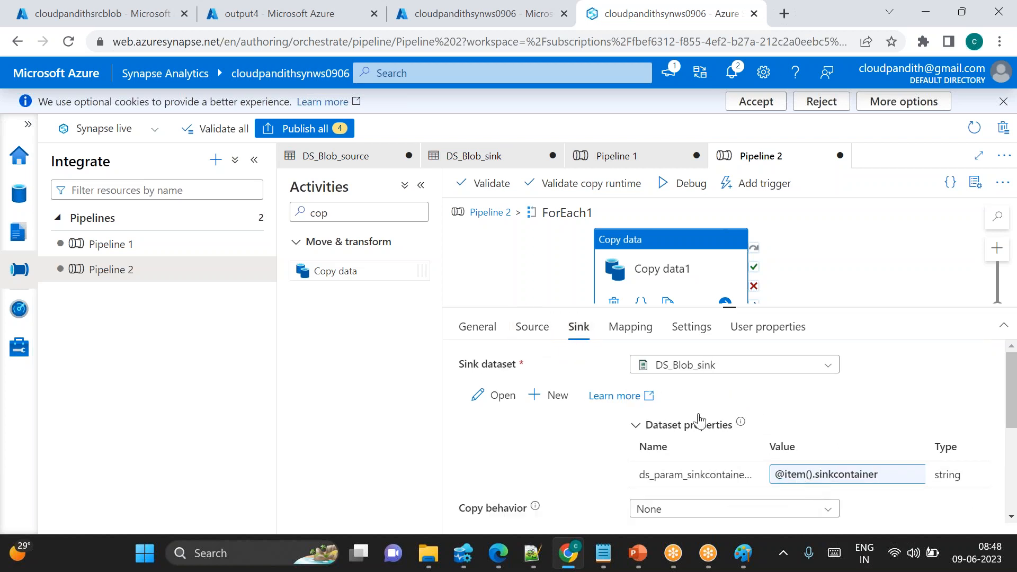
click(532, 328)
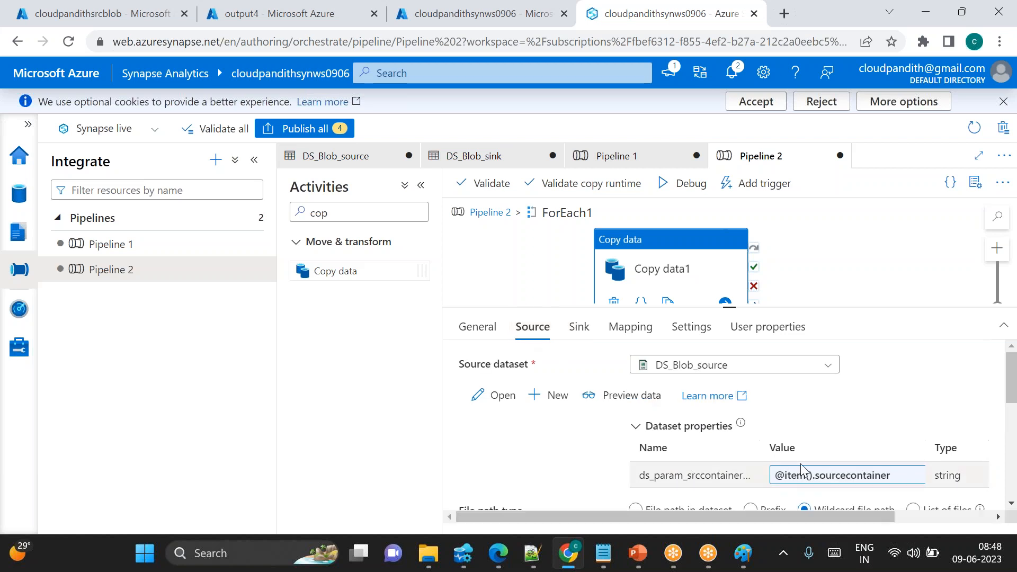
click(579, 327)
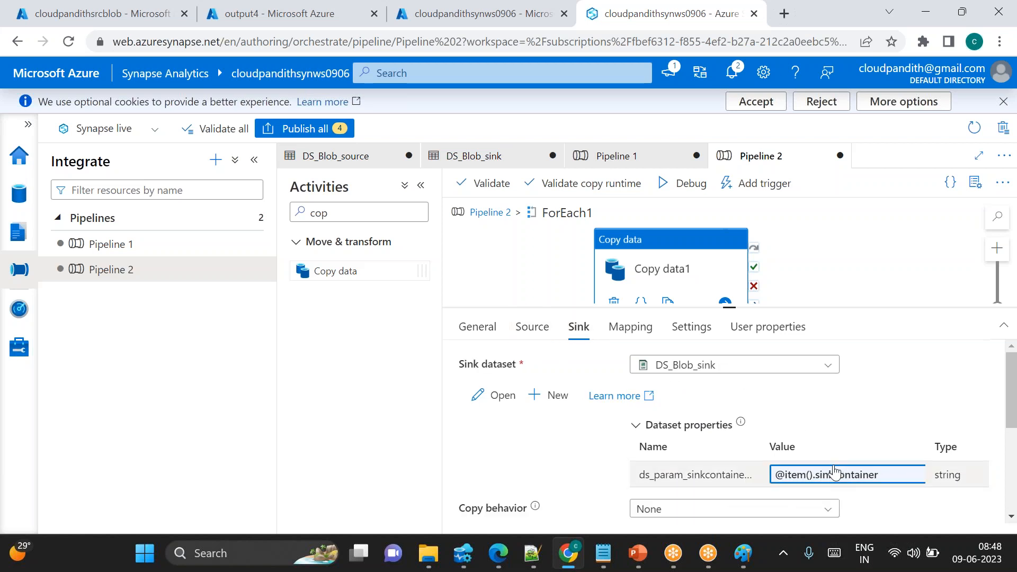
Debug Pipeline 2 and refresh the run output to track the activity runs
click(685, 183)
drag(729, 305, 693, 223)
right_click(692, 223)
click(675, 427)
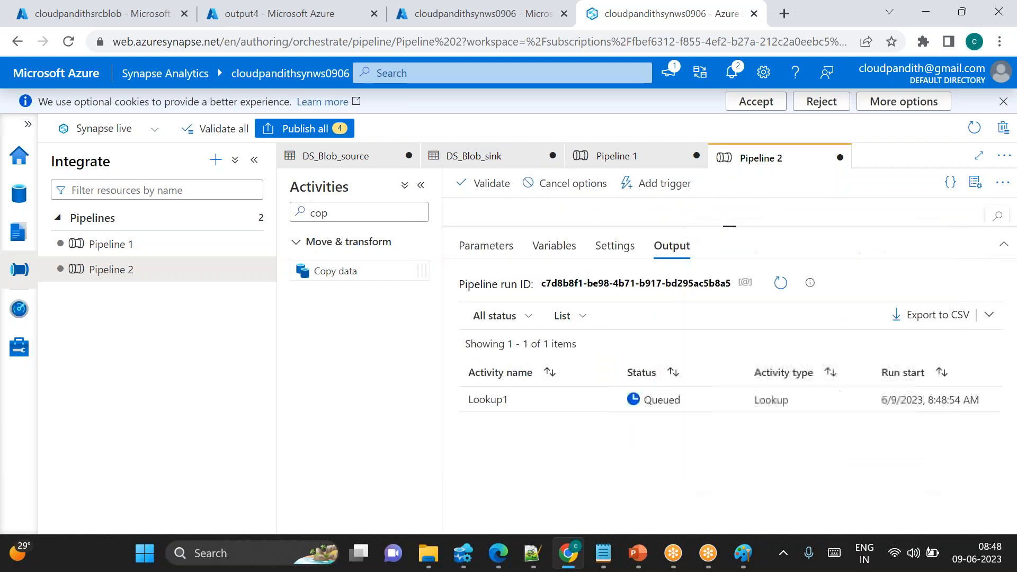
click(781, 293)
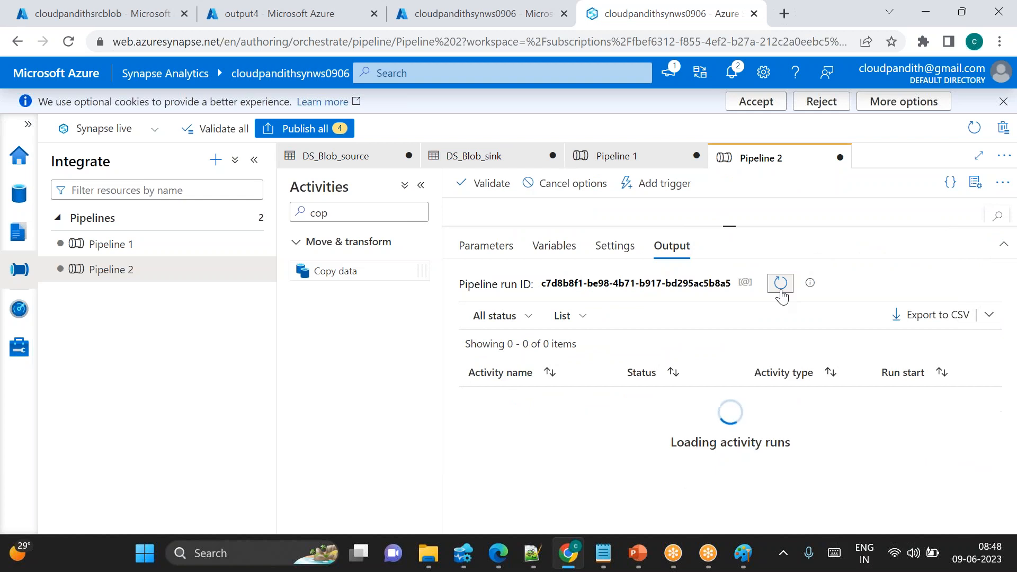
click(782, 293)
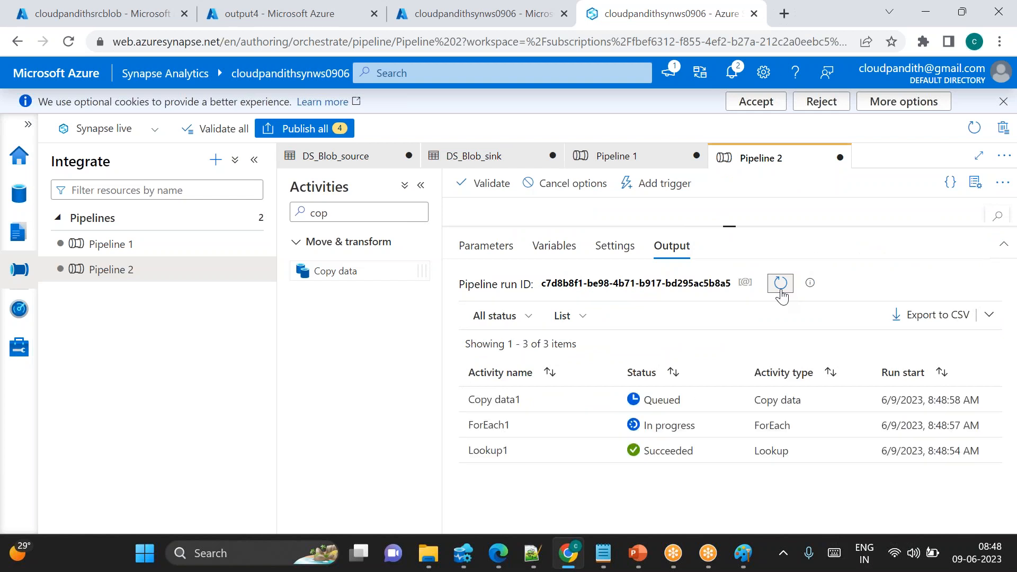
Refresh the debug run output and inspect Lookup1's output JSON listing source and sink container pairs
click(781, 293)
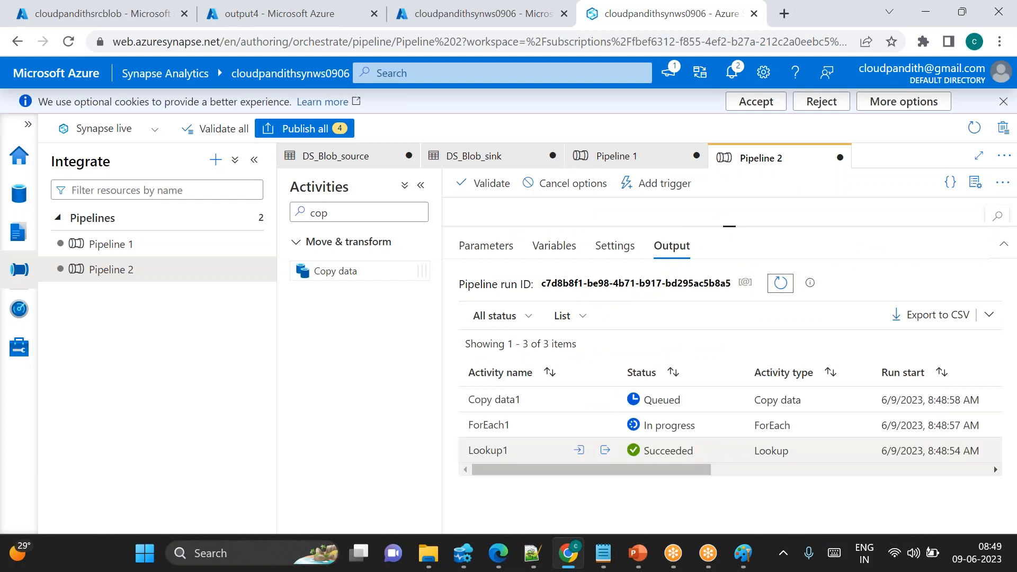
click(605, 450)
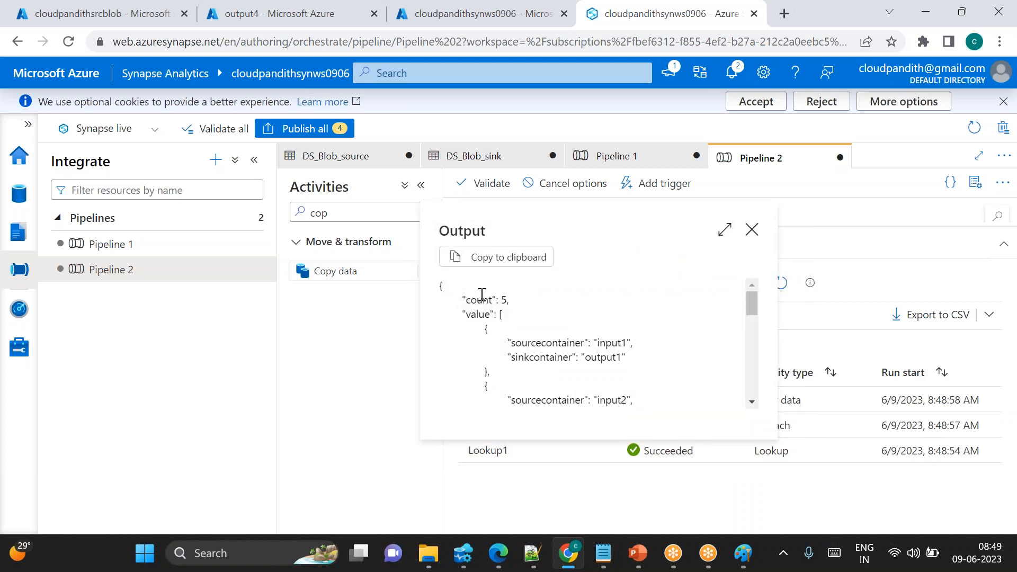
scroll(537, 365, down, 3)
scroll(538, 366, up, 3)
drag(601, 343, 623, 356)
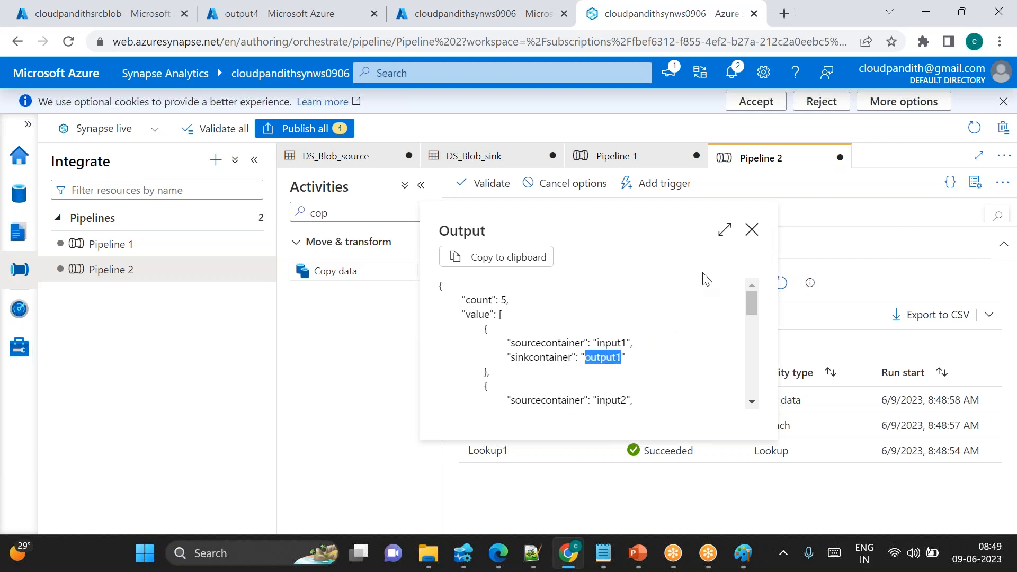
click(751, 229)
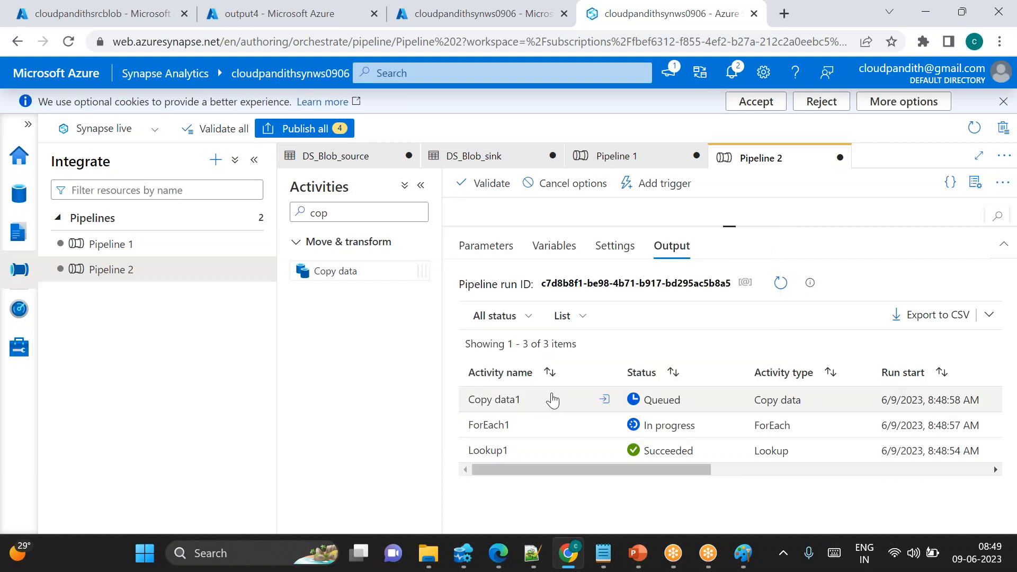
click(780, 283)
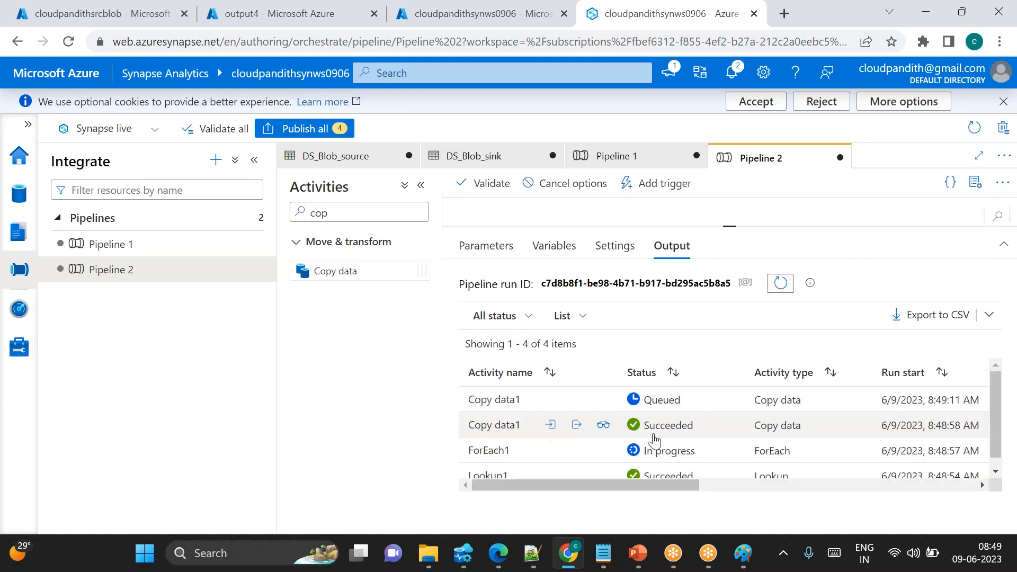
scroll(607, 458, down, 1)
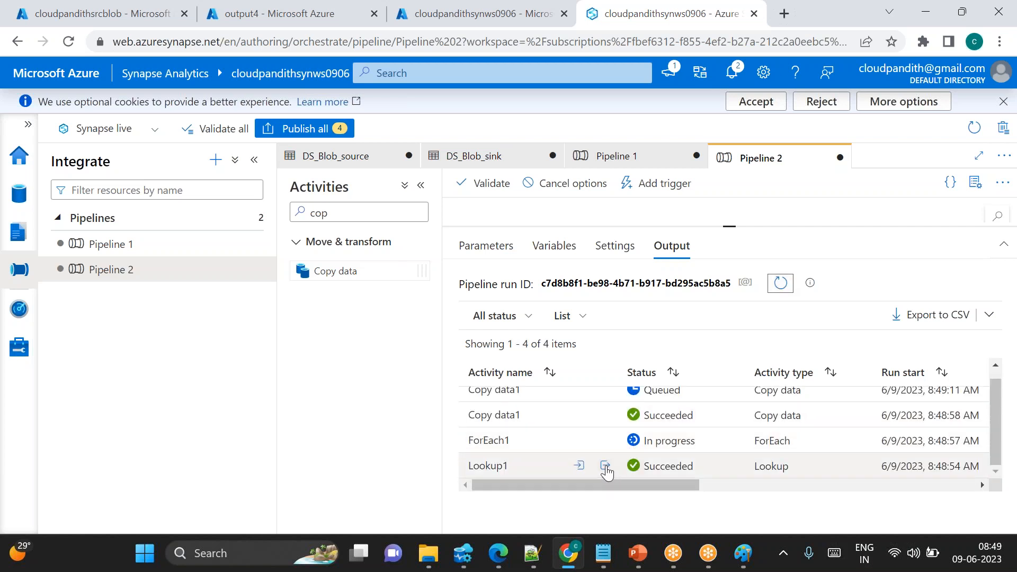
click(605, 466)
scroll(515, 360, down, 2)
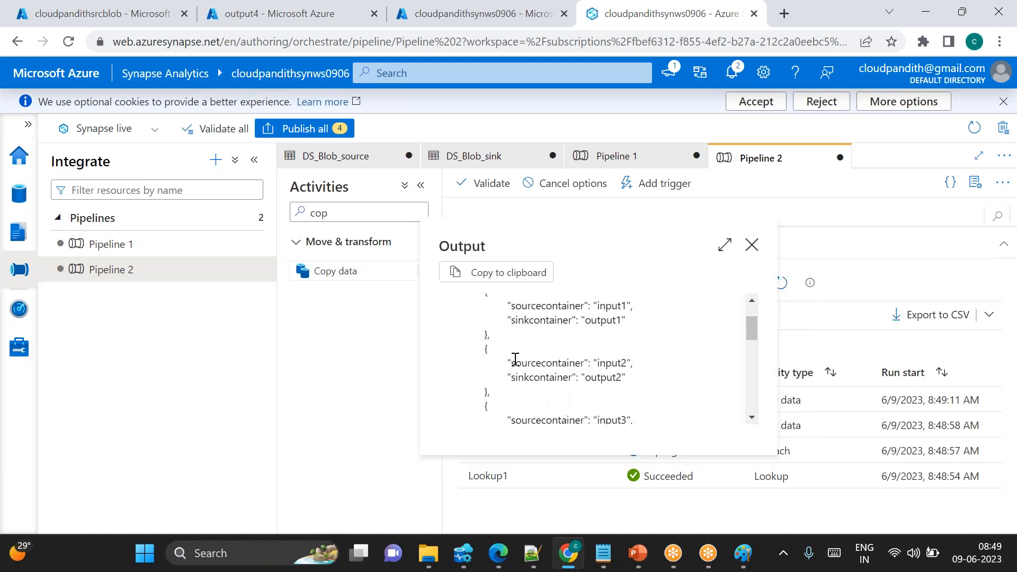
click(752, 245)
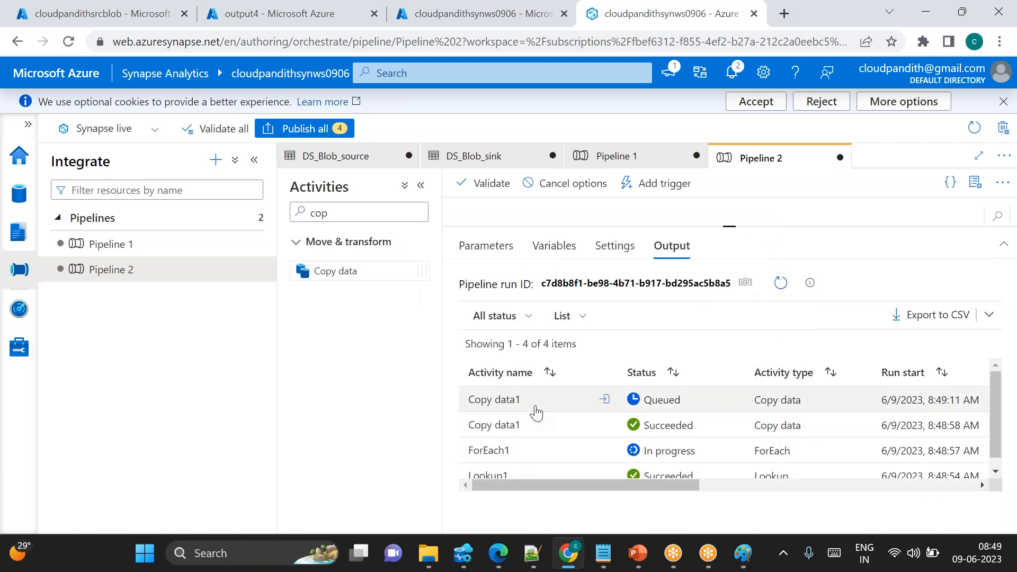
Keep refreshing the debug run output to monitor the successive Copy data1 iterations inside ForEach1
click(787, 285)
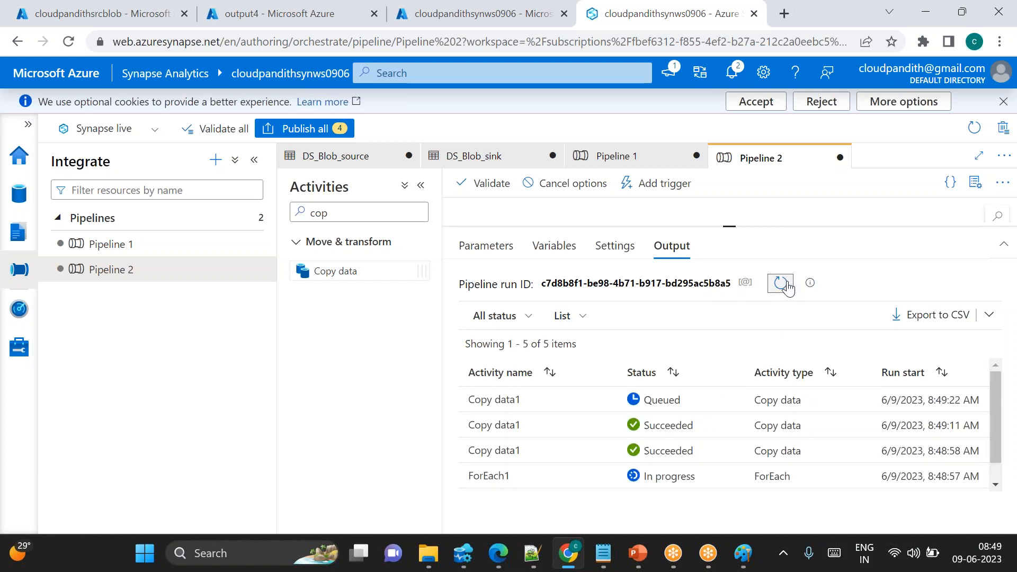
click(787, 285)
click(787, 285)
click(787, 286)
right_click(788, 283)
click(786, 282)
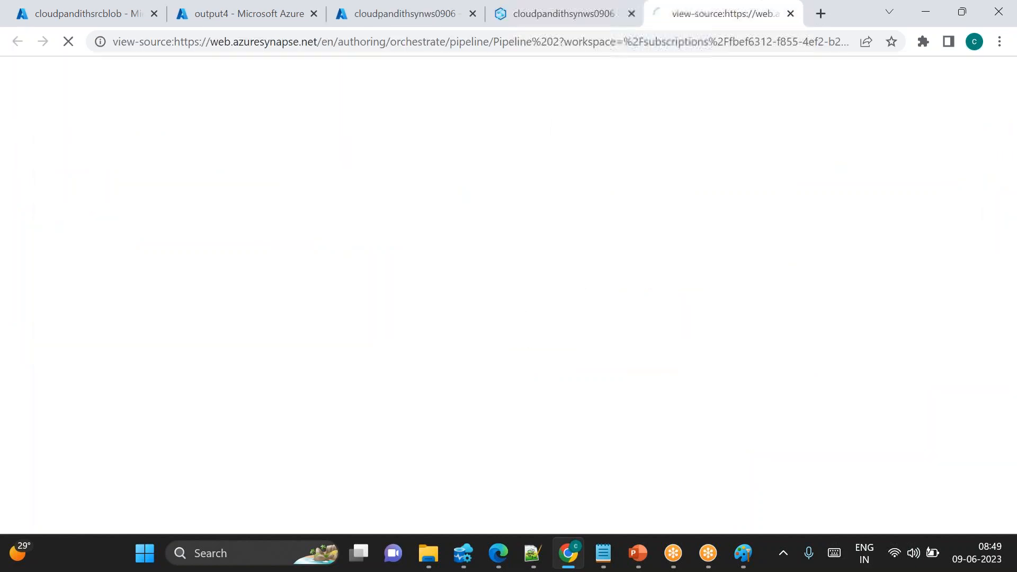
right_click(787, 283)
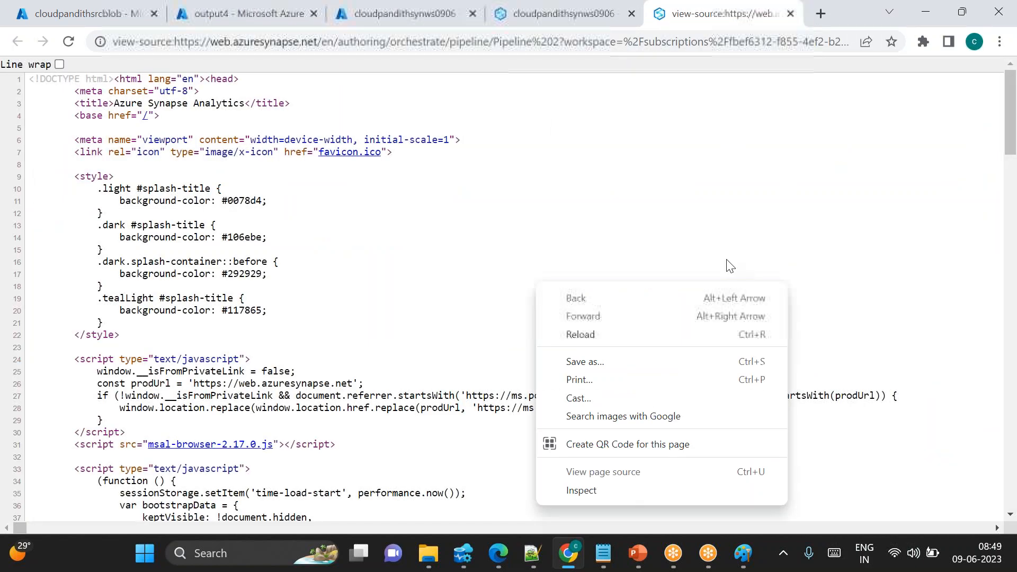
click(526, 23)
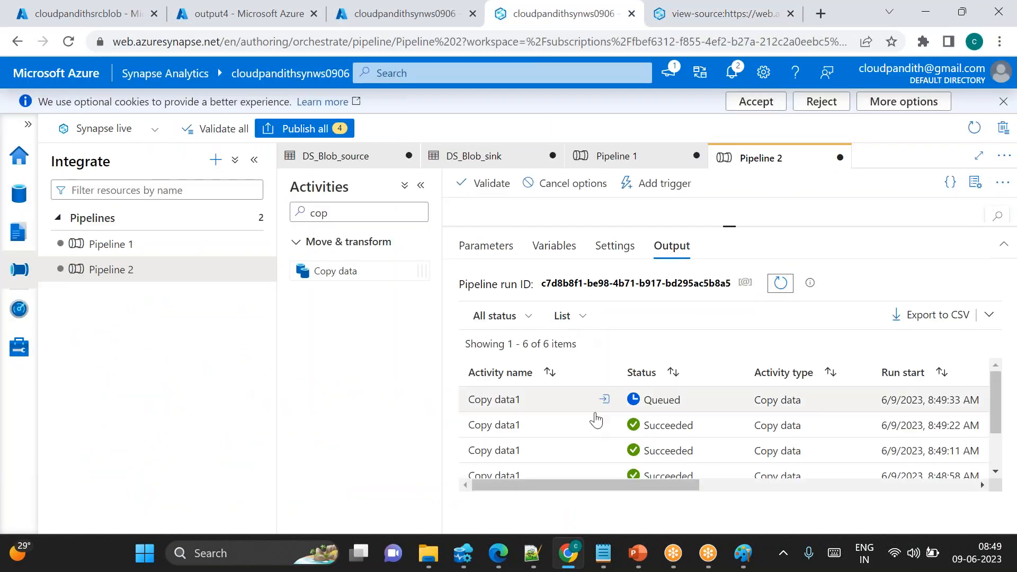
click(786, 288)
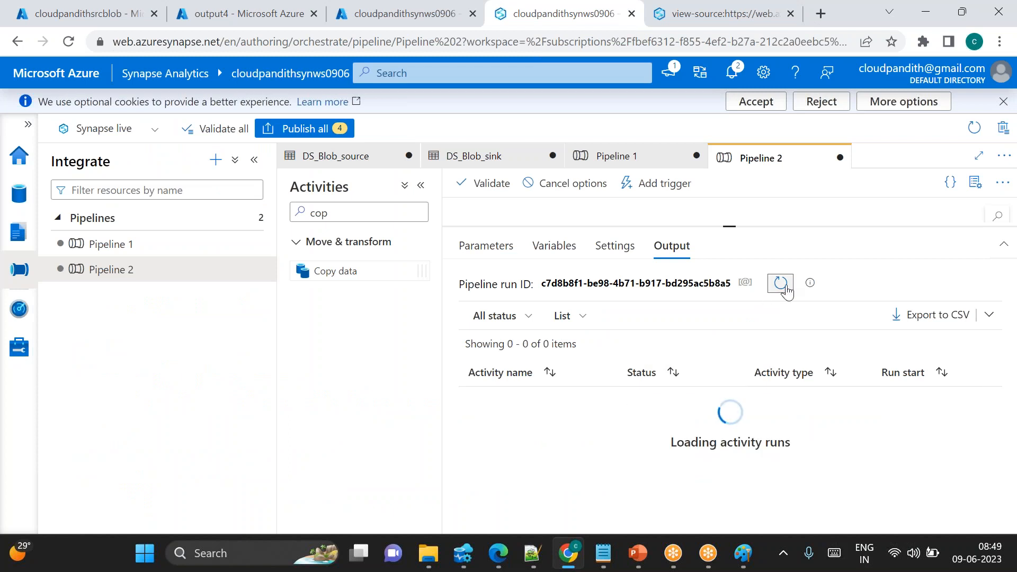
scroll(587, 457, down, 1)
scroll(587, 457, down, 3)
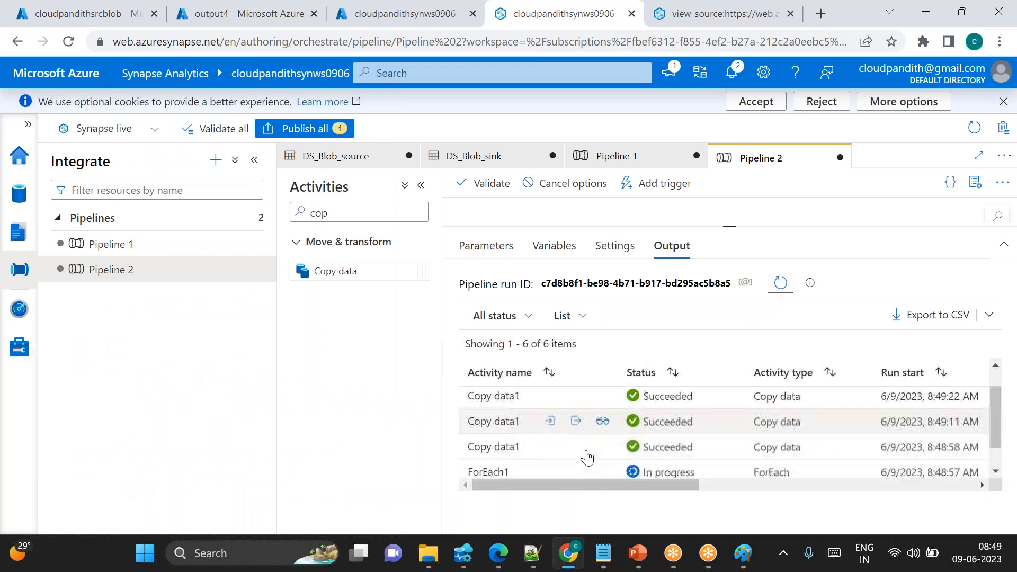
scroll(587, 457, up, 4)
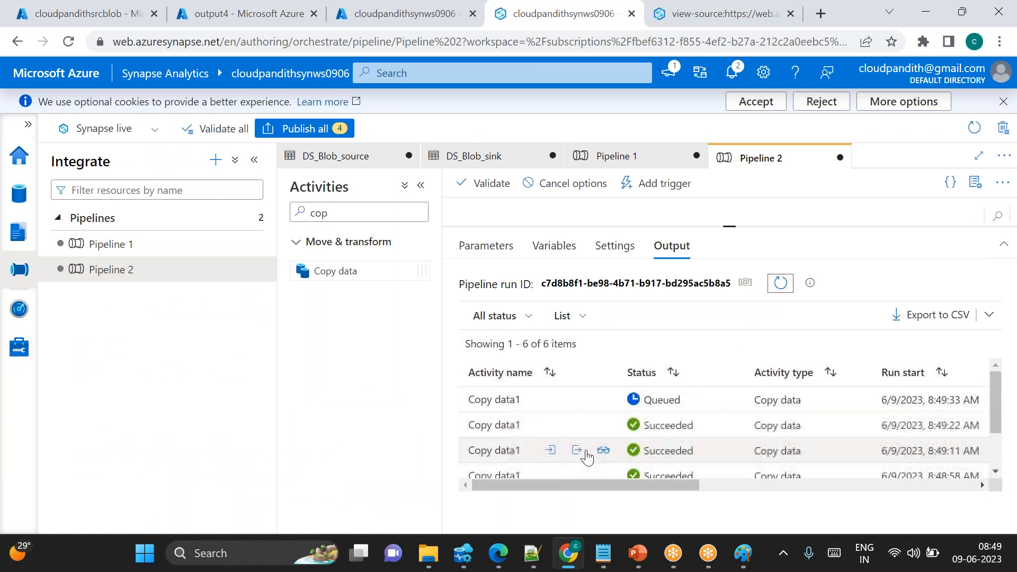
click(791, 283)
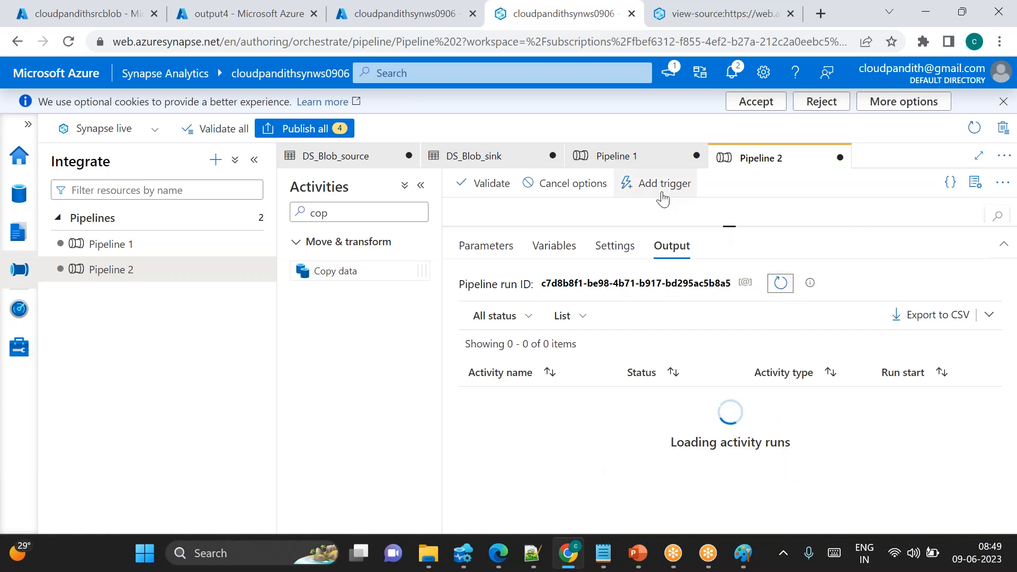
click(782, 290)
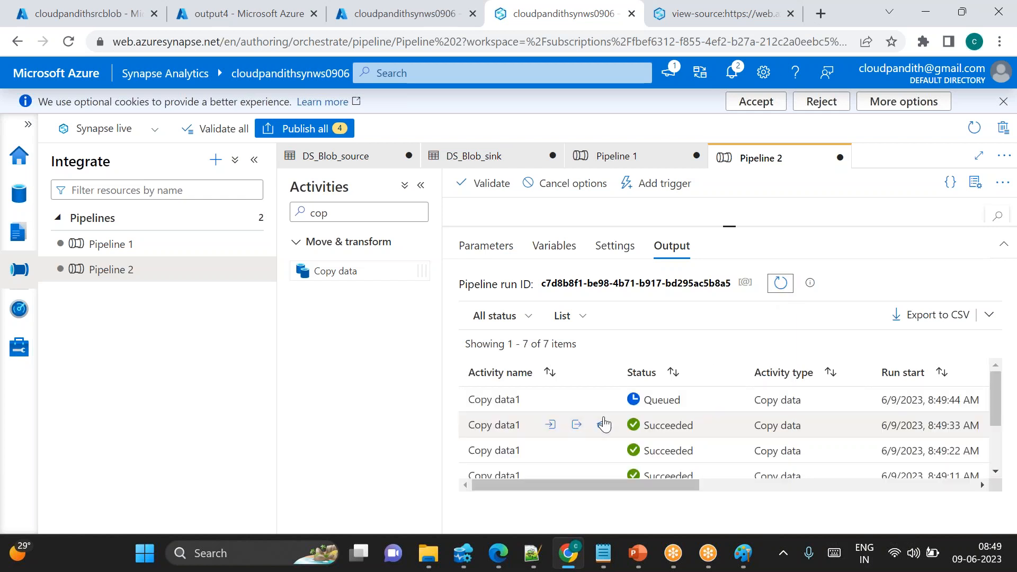
click(779, 286)
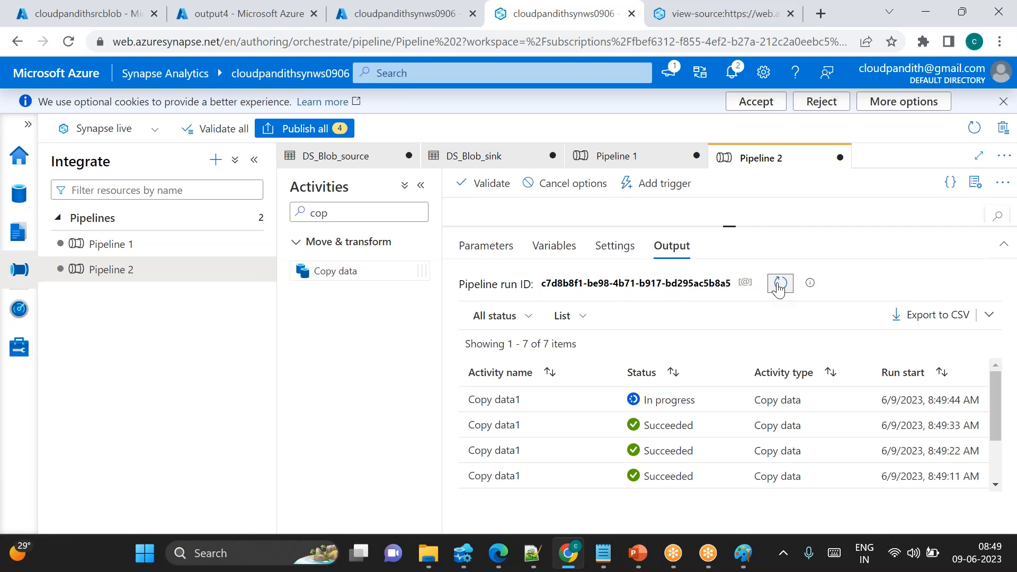
click(779, 287)
Turn off the Sequential option in ForEach1's settings so iterations run in parallel
drag(732, 226, 731, 307)
click(736, 262)
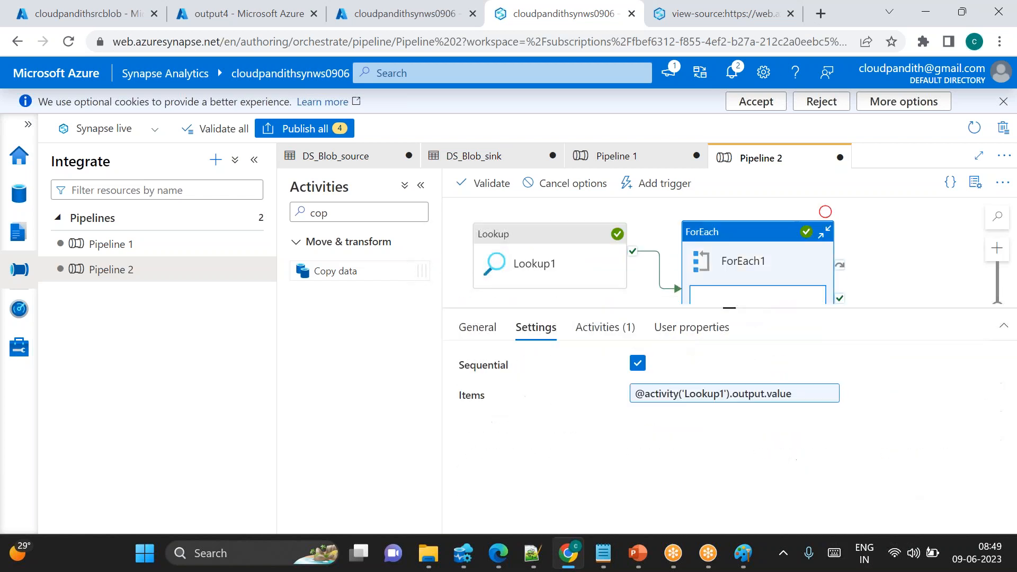
click(637, 369)
click(637, 369)
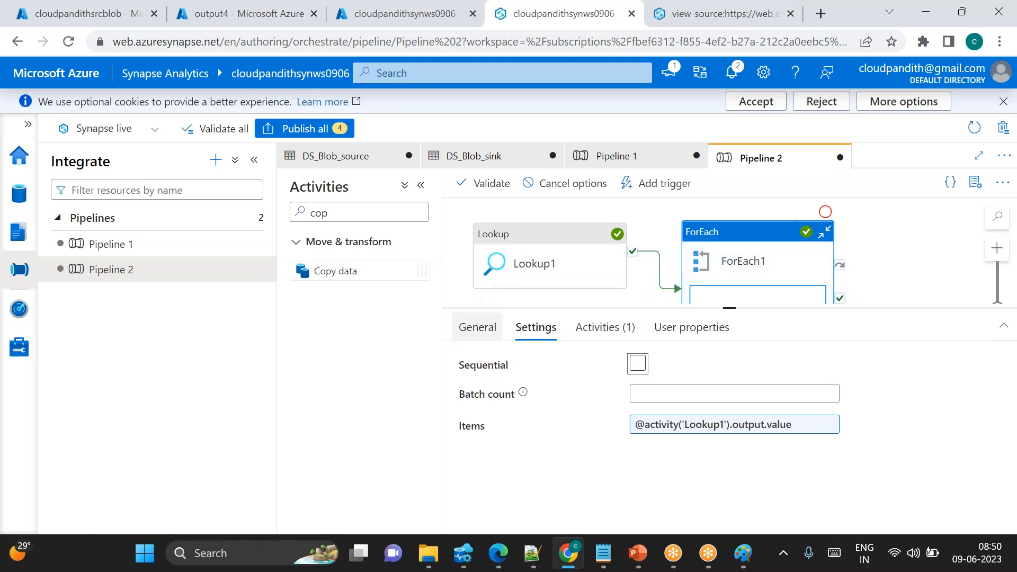
Refresh the output4 container in the sink storage account and review the copied files' modified times
click(226, 17)
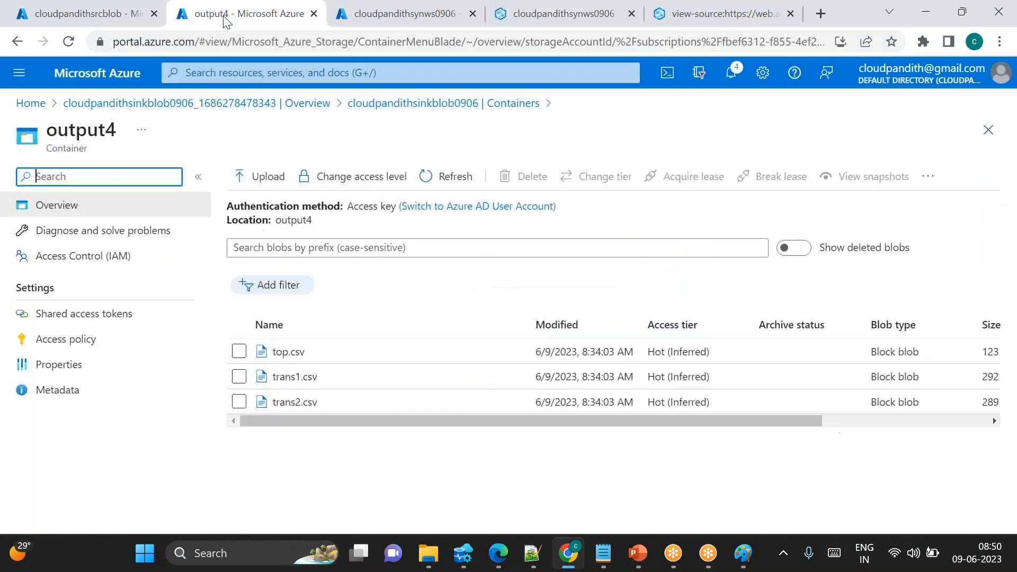
click(451, 176)
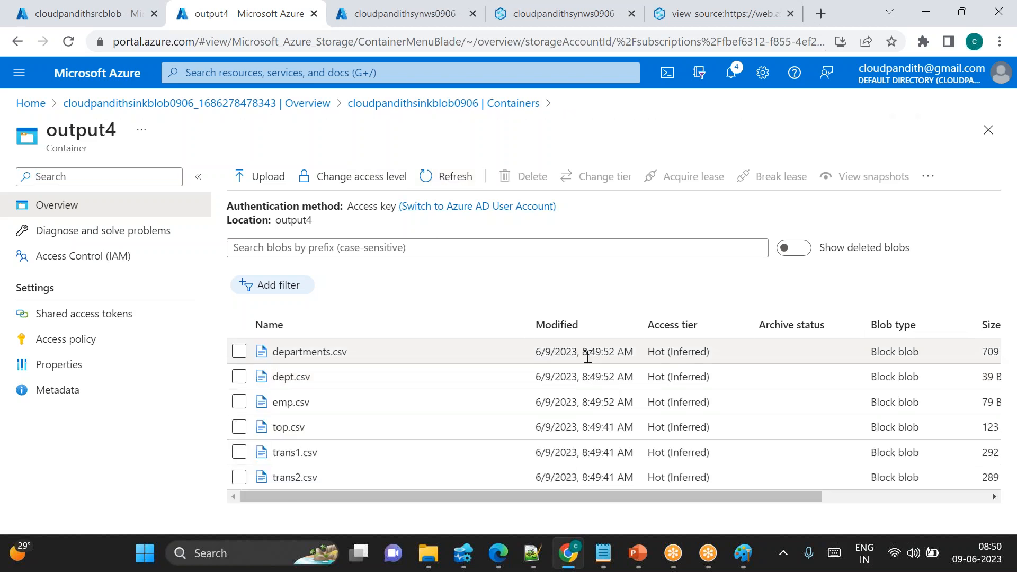
drag(614, 354, 625, 354)
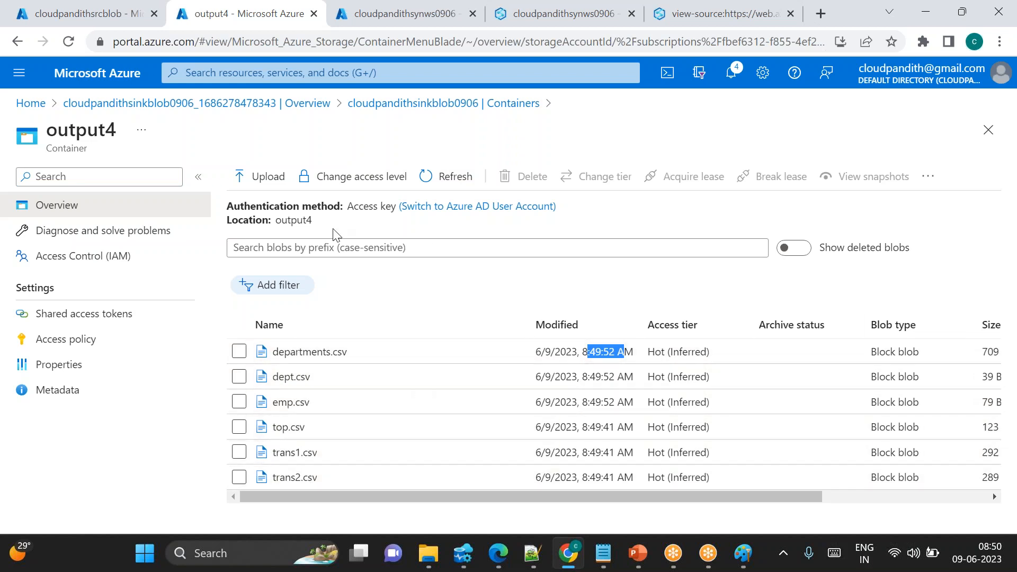
click(288, 222)
double_click(288, 222)
Delete the output1, output2, output3 and output4 containers from the sink storage account and refresh the container list
click(463, 103)
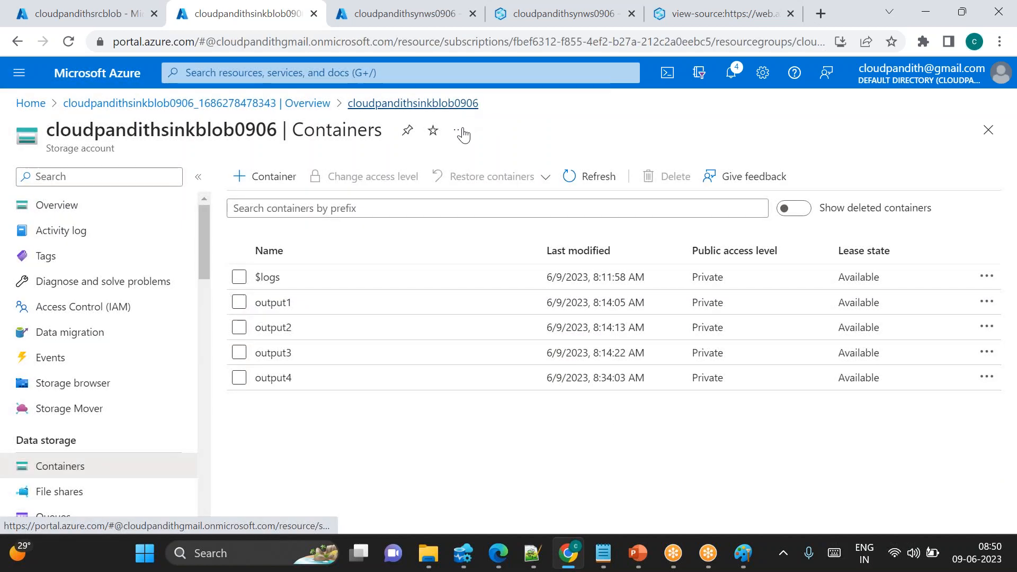
click(239, 302)
click(239, 327)
click(239, 352)
click(239, 379)
click(668, 177)
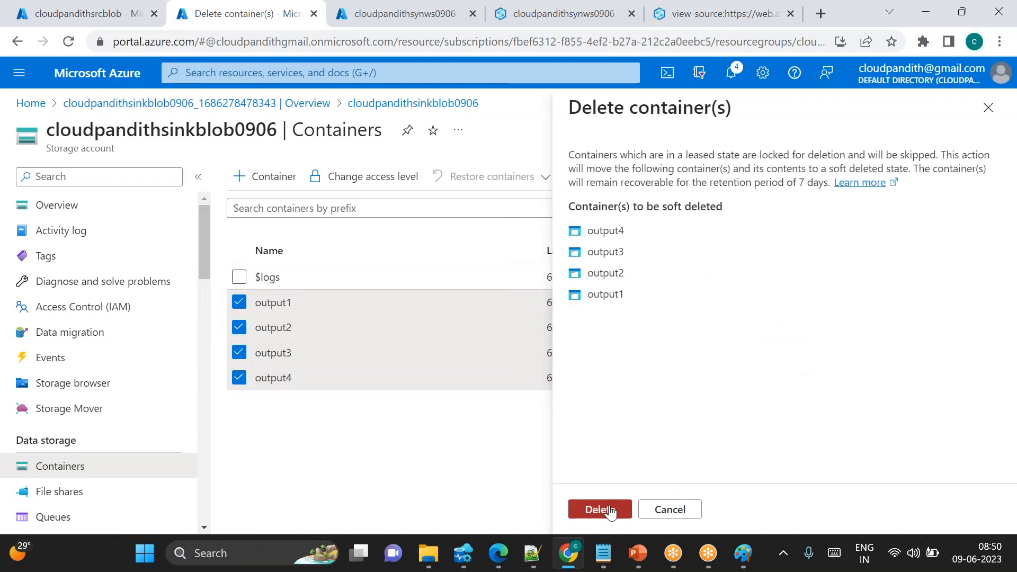
click(609, 511)
click(725, 370)
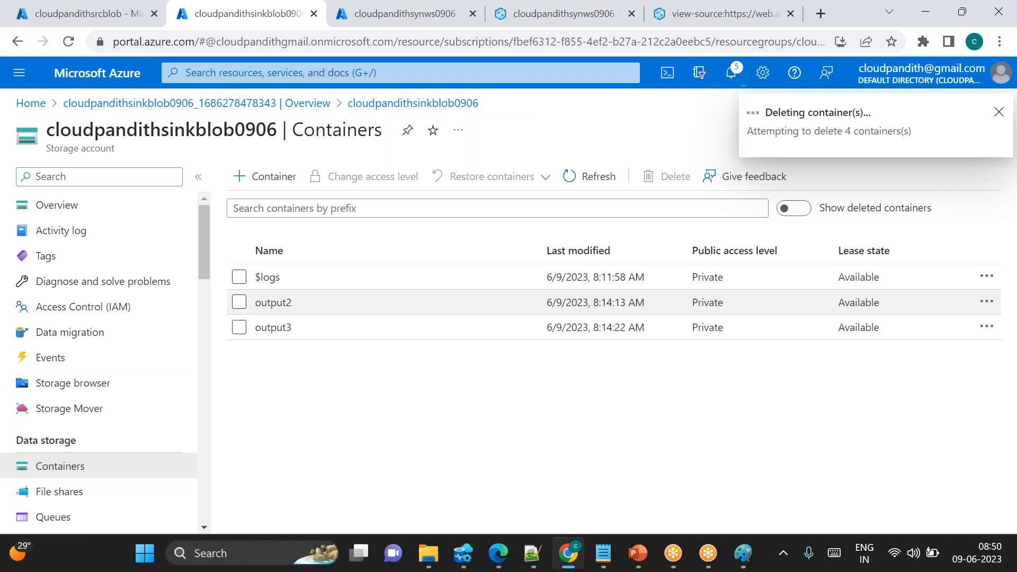
click(591, 178)
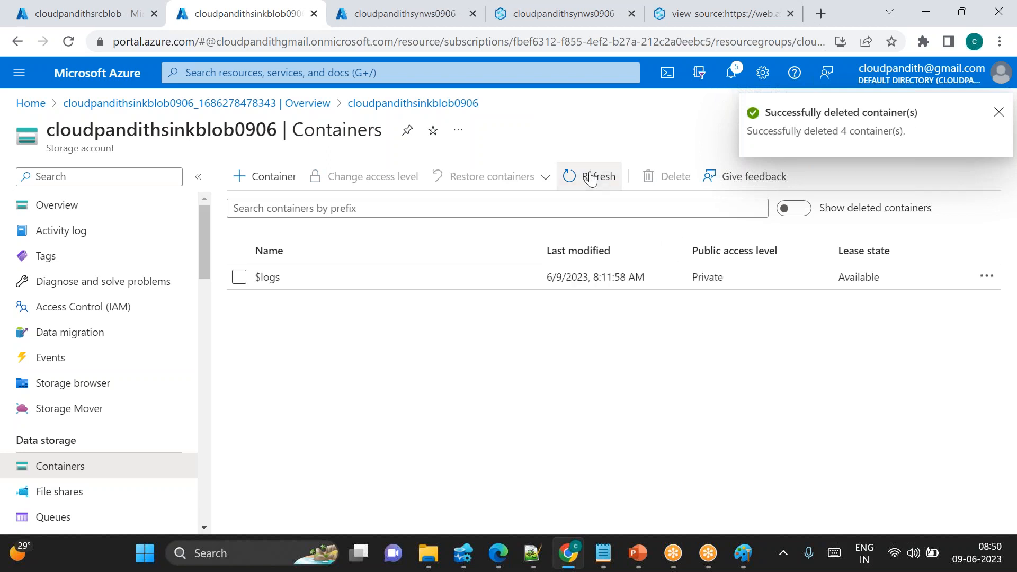
click(592, 178)
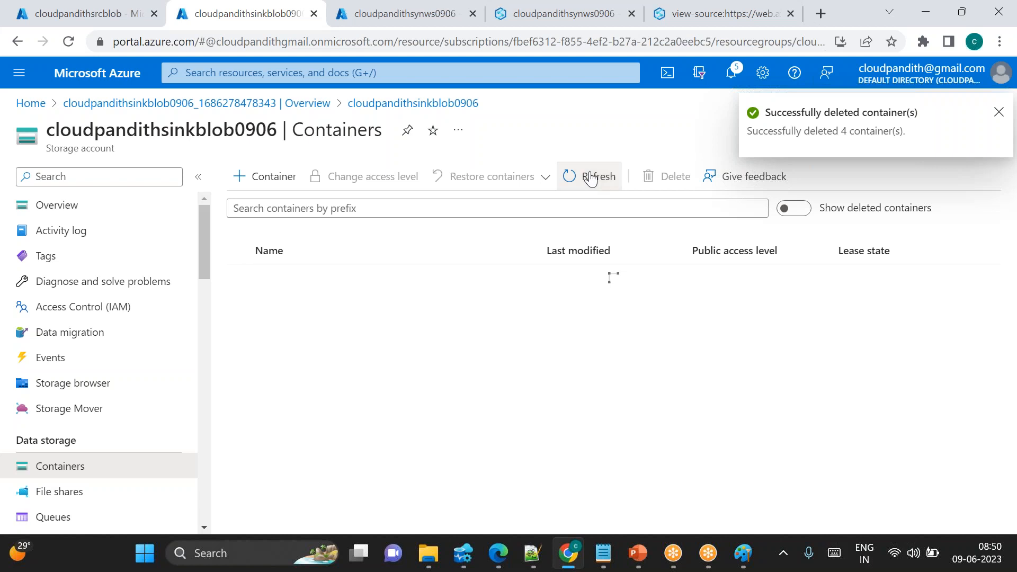
click(592, 178)
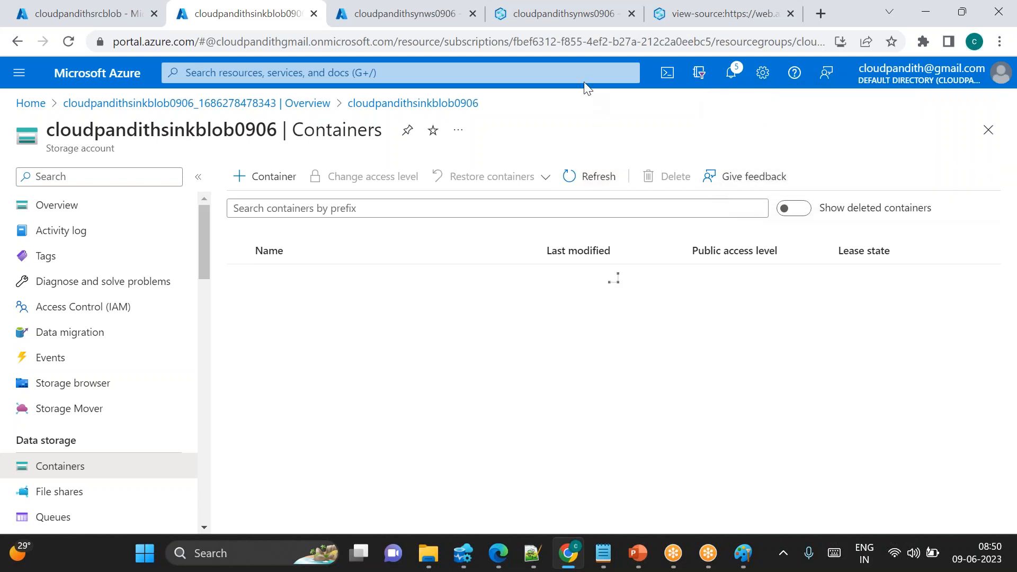
Check the sink storage account's container list and start a new debug run of Pipeline 2
click(532, 21)
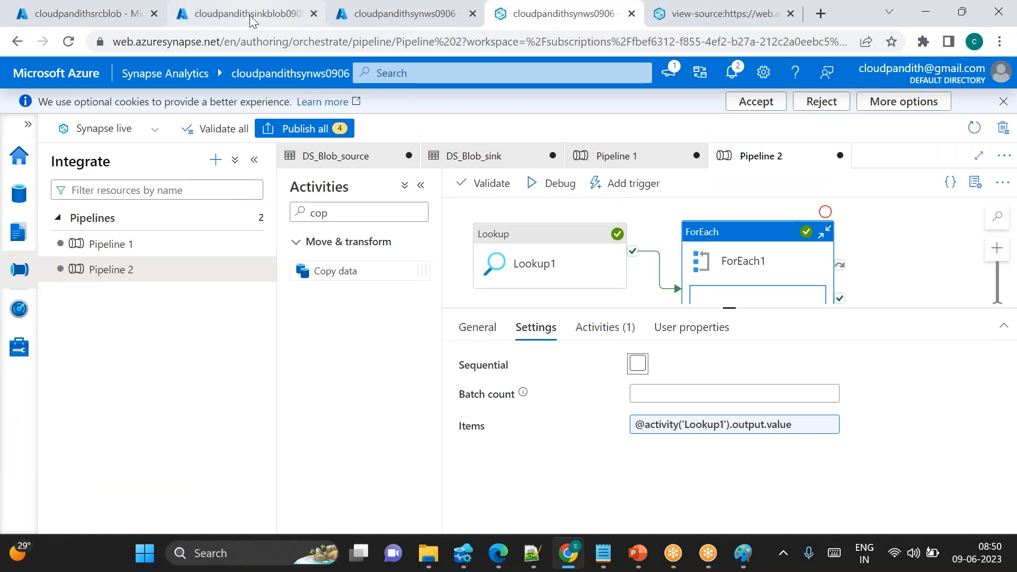
click(652, 213)
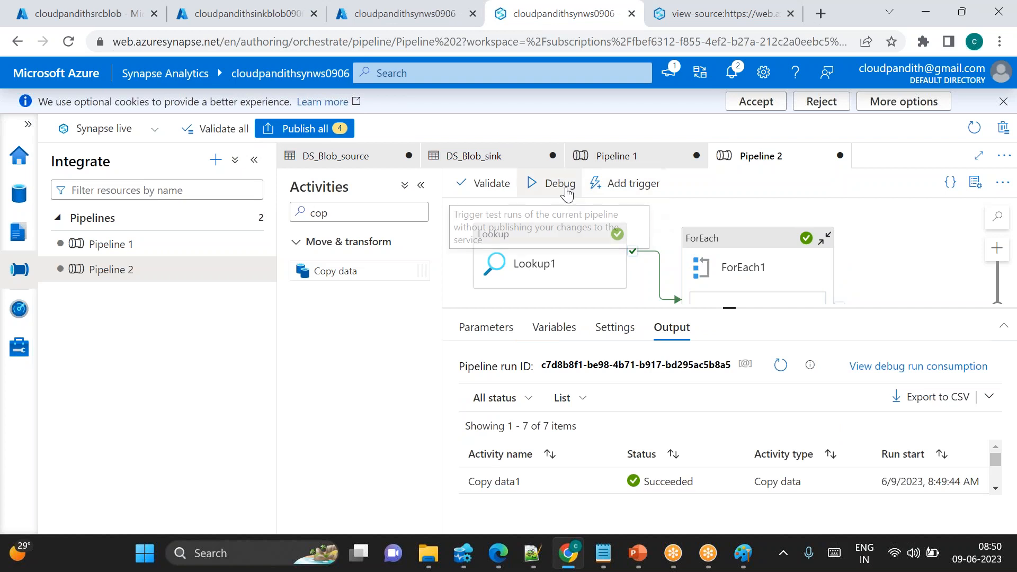
click(251, 15)
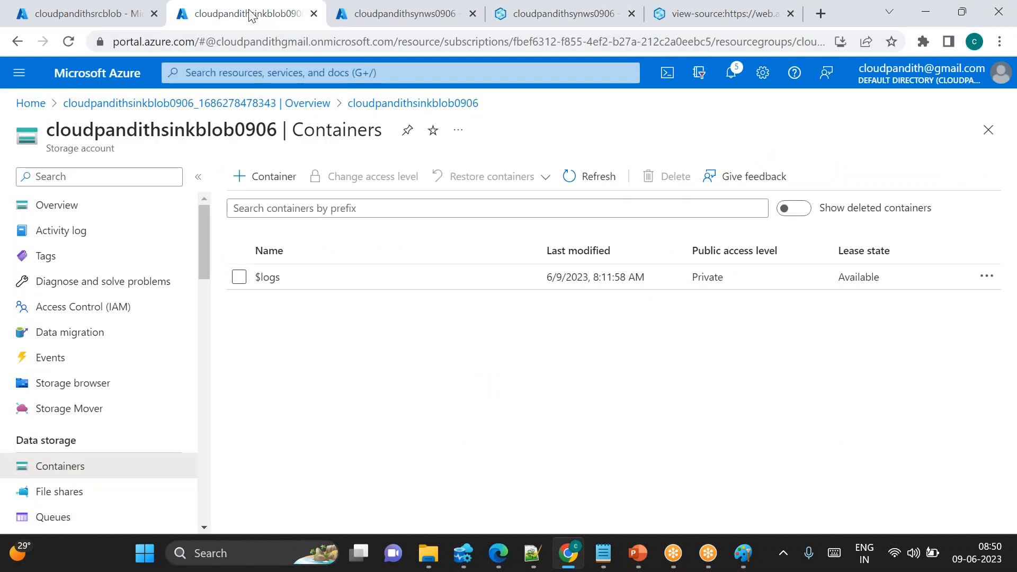
click(580, 178)
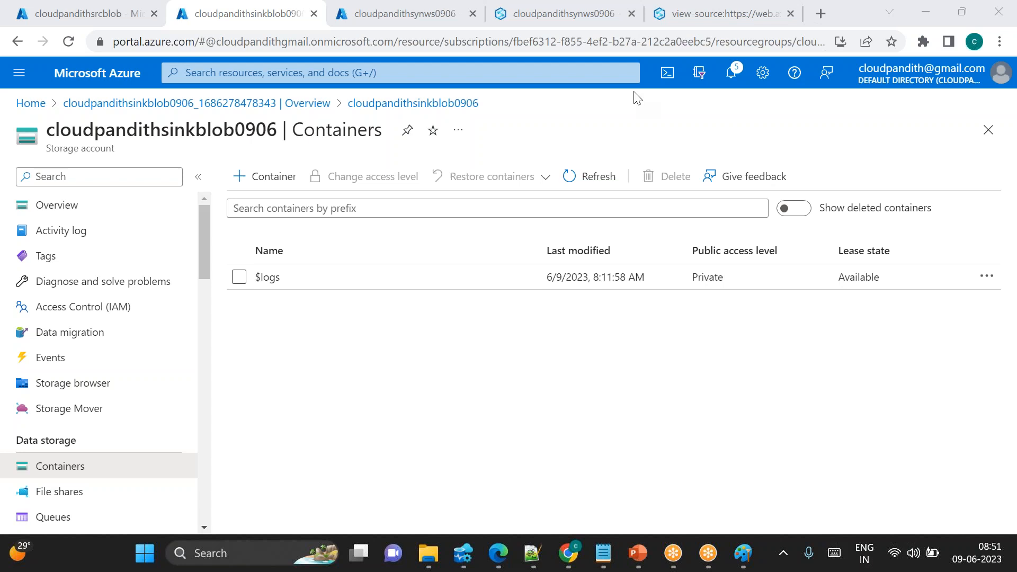
click(576, 24)
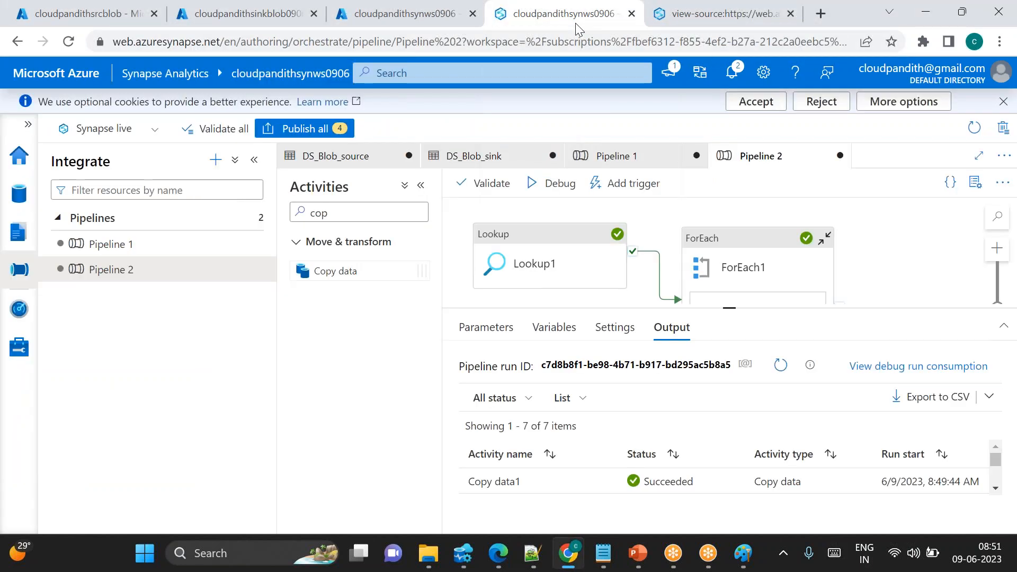
click(554, 183)
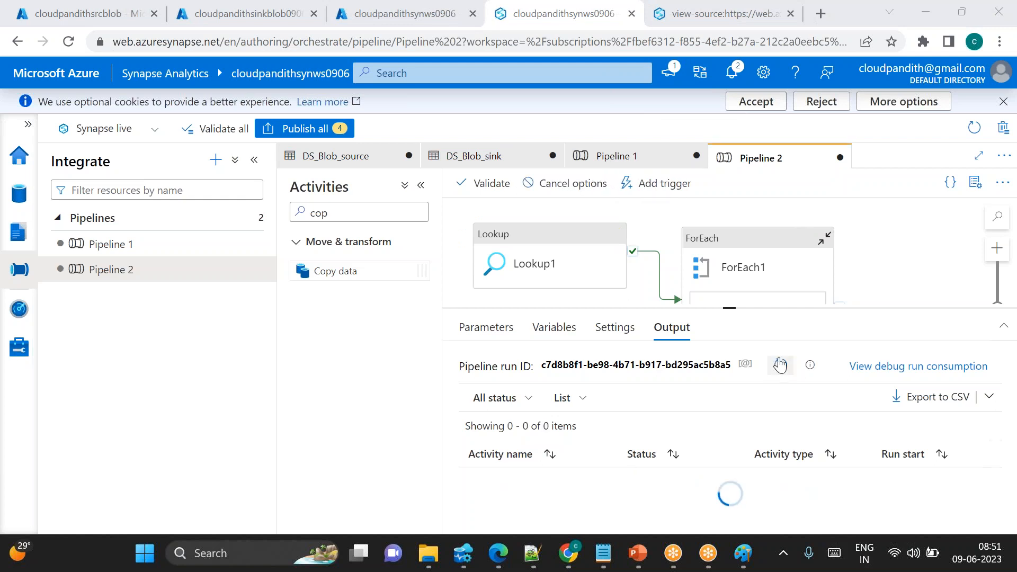
Refresh the Pipeline 2 debug run output and review the status of its Copy data, ForEach1 and Lookup1 activity runs
drag(730, 307, 730, 271)
click(777, 331)
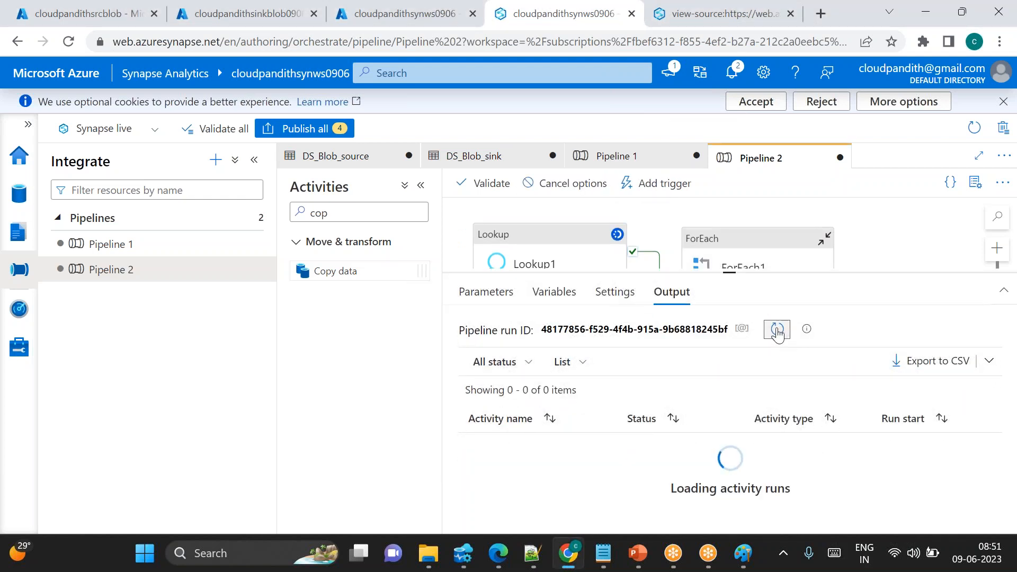
click(777, 331)
drag(731, 273, 729, 202)
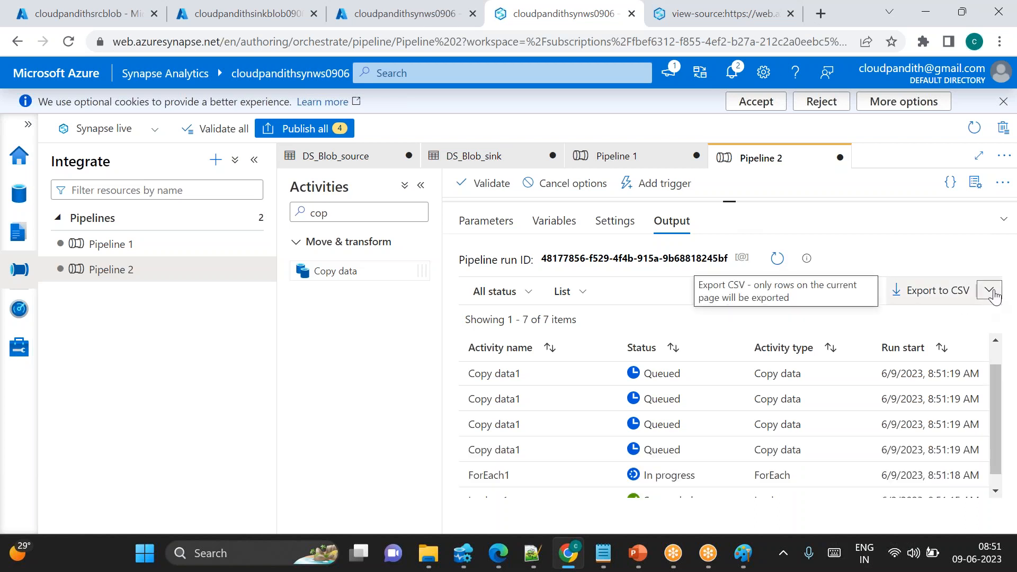
click(986, 293)
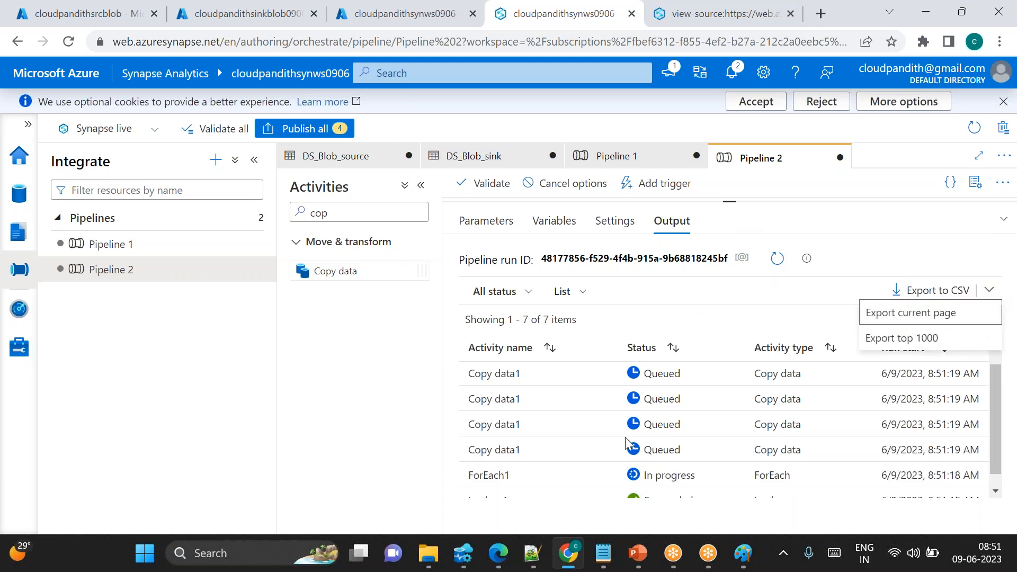
click(547, 452)
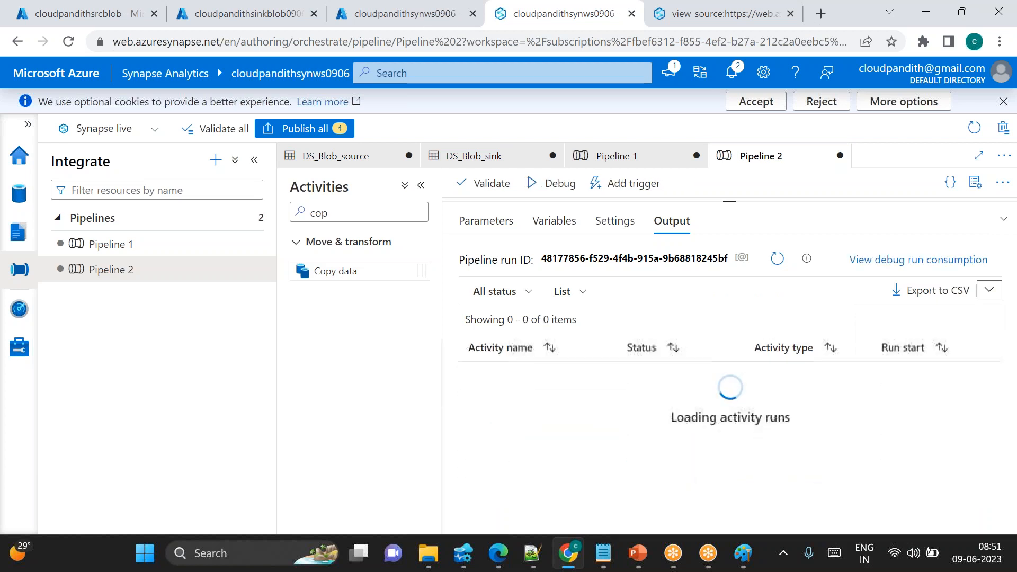
scroll(550, 451, down, 2)
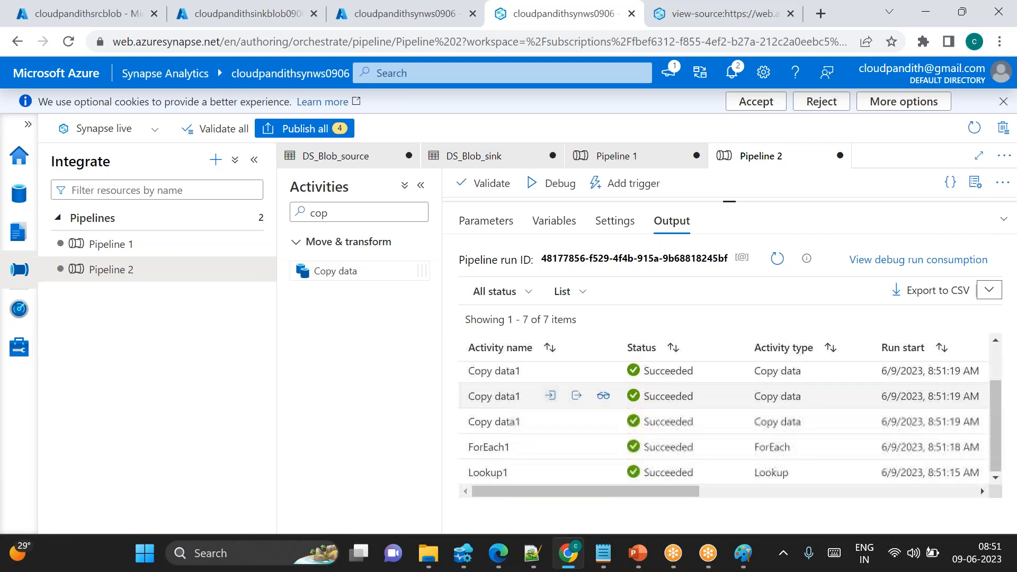
scroll(551, 451, up, 2)
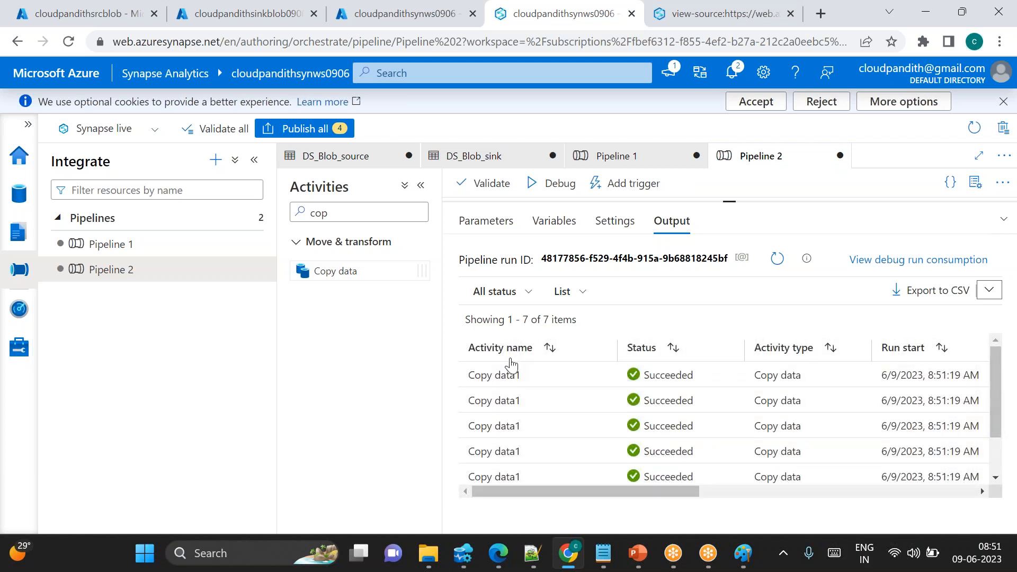
scroll(565, 468, down, 1)
scroll(565, 468, up, 1)
Refresh the sink storage account's containers and inspect the copied files in output4, output3, output2 and output1
click(250, 19)
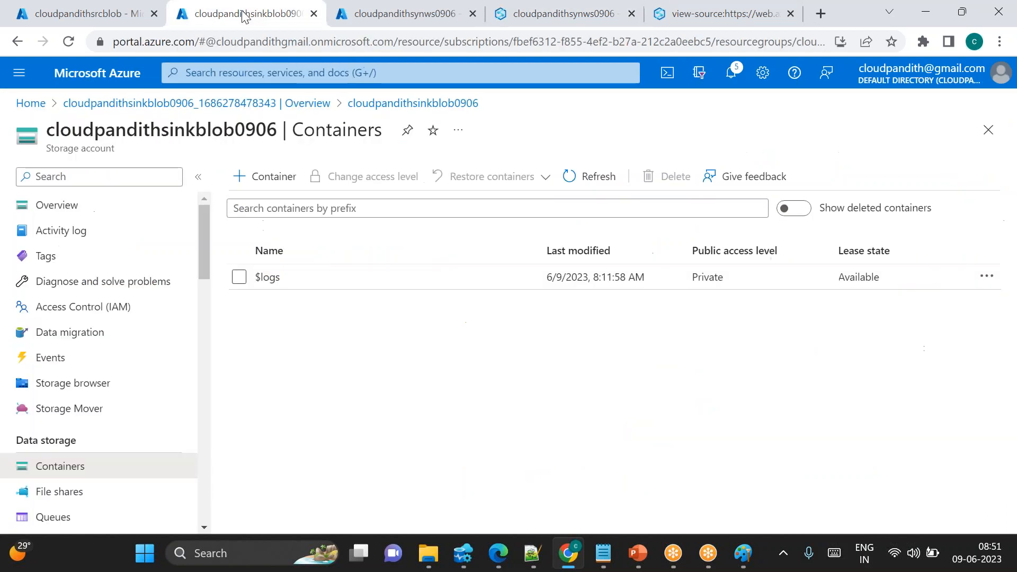
click(589, 176)
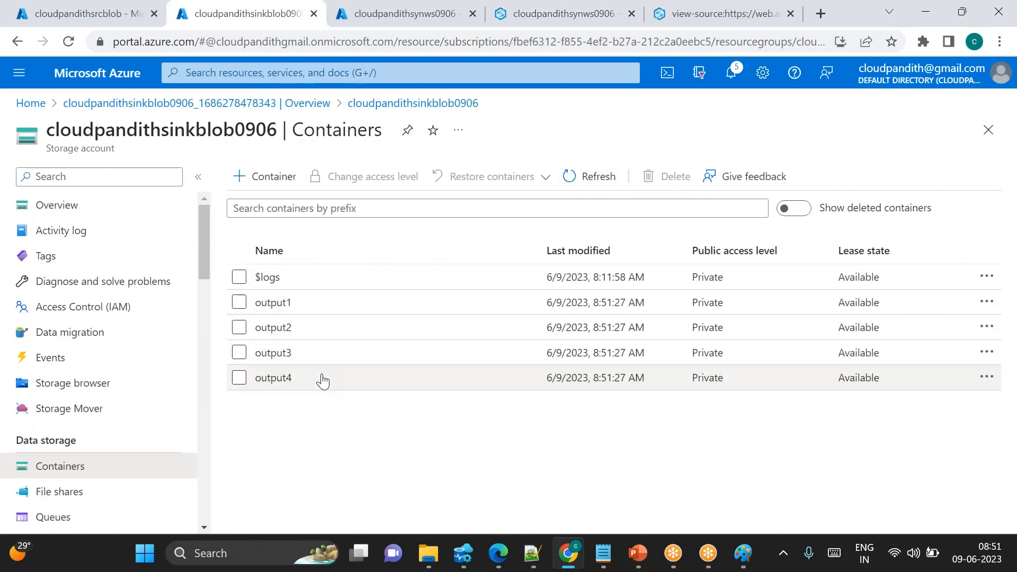
double_click(607, 302)
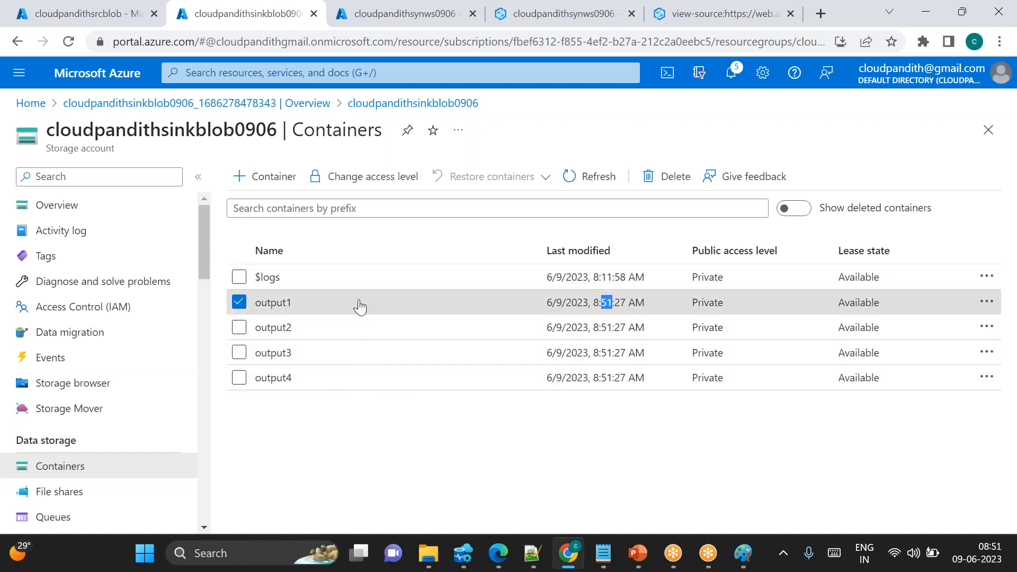
click(341, 386)
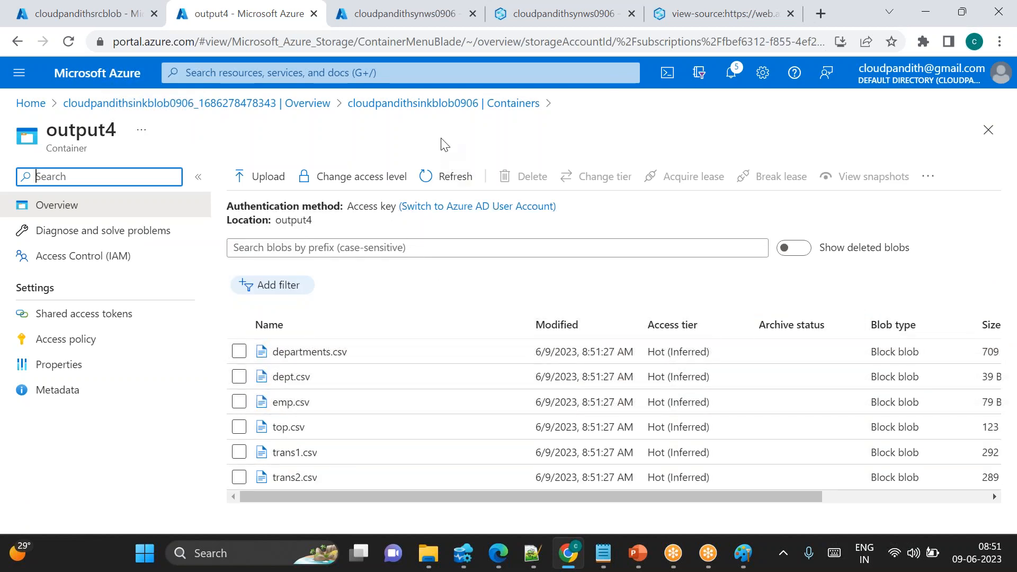
click(470, 104)
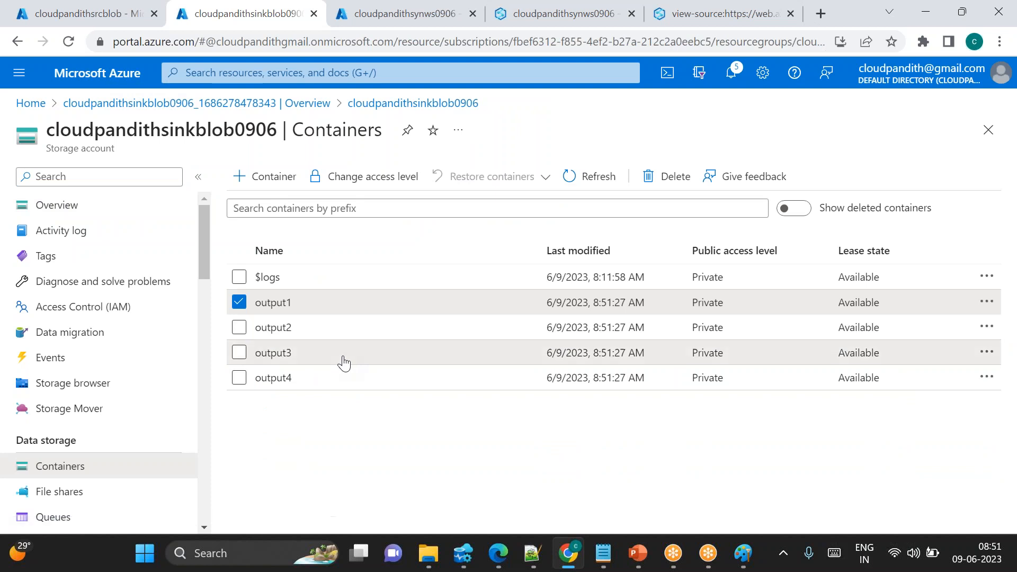
click(262, 352)
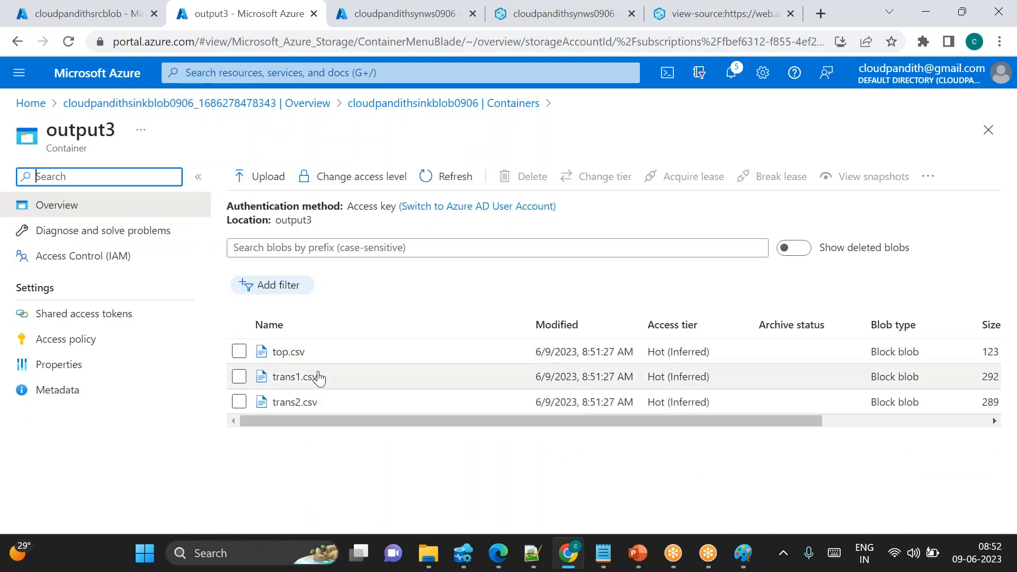
click(486, 104)
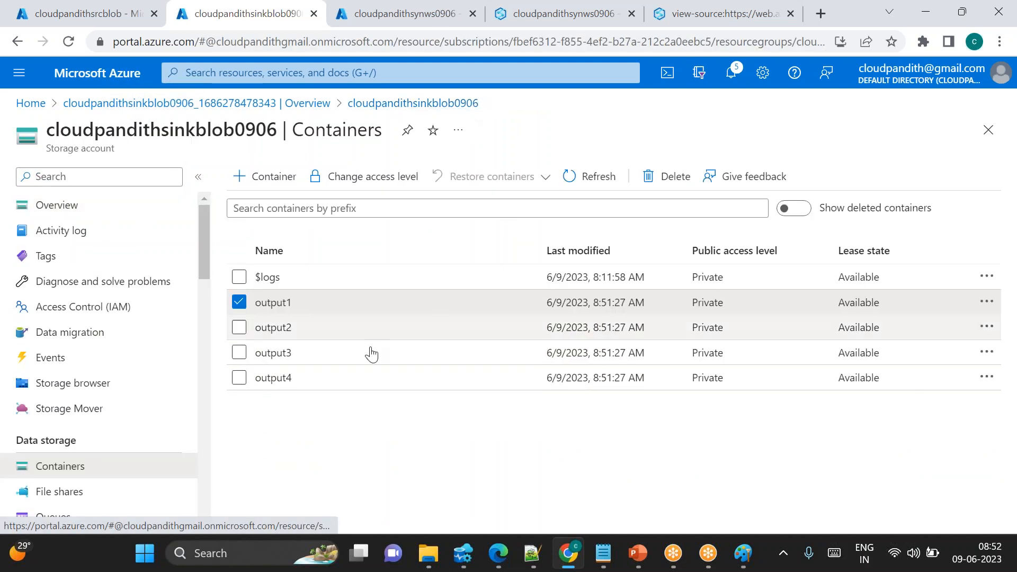
click(273, 327)
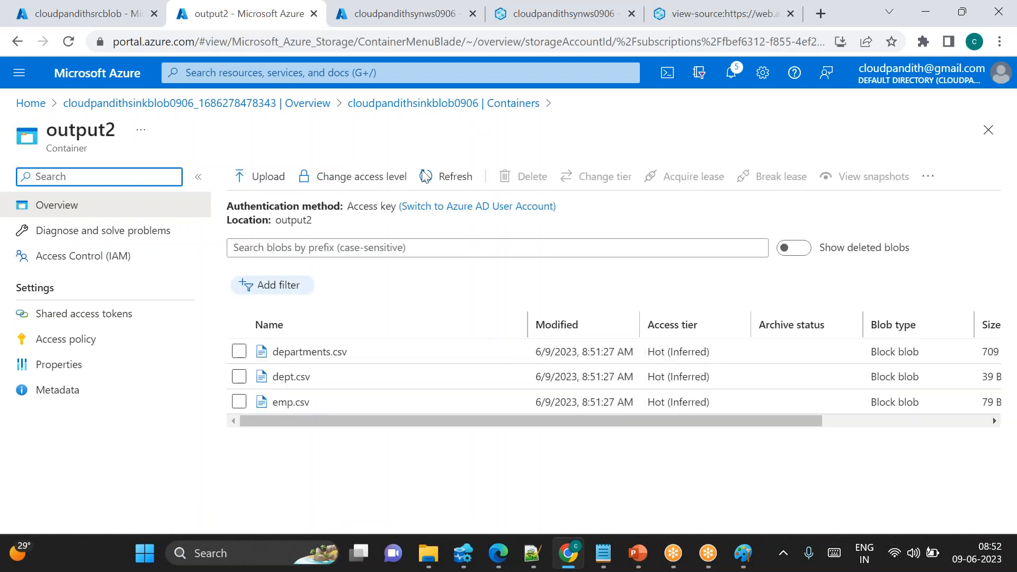
click(477, 105)
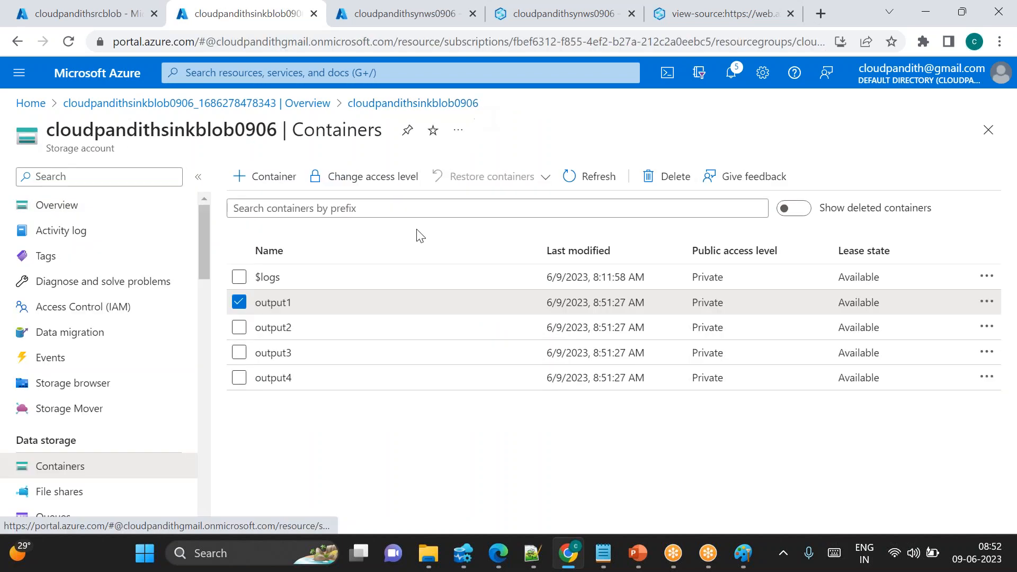
click(348, 308)
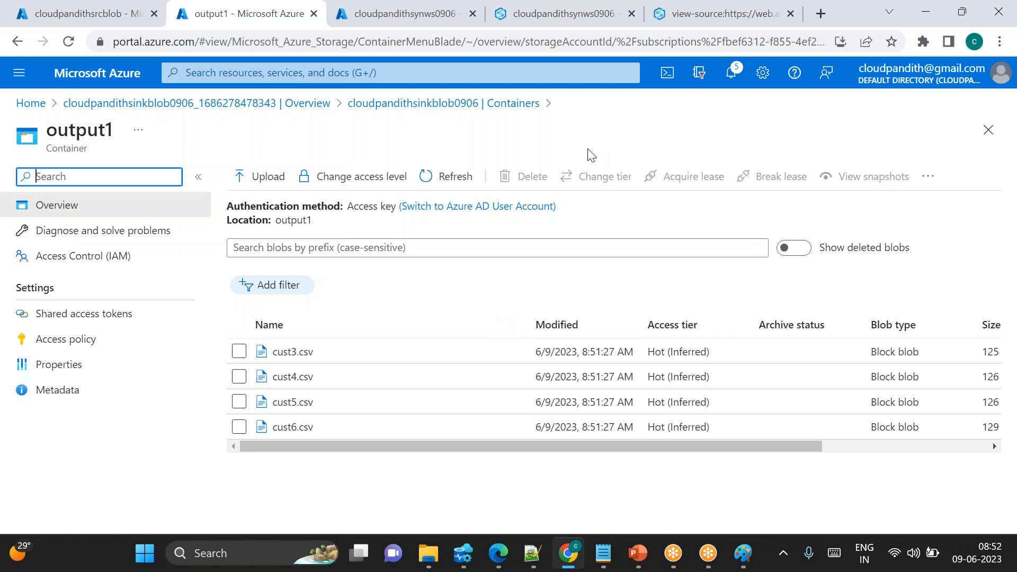
Return to the Pipeline 2 canvas in Synapse Studio and enlarge the canvas area above the output pane
click(424, 25)
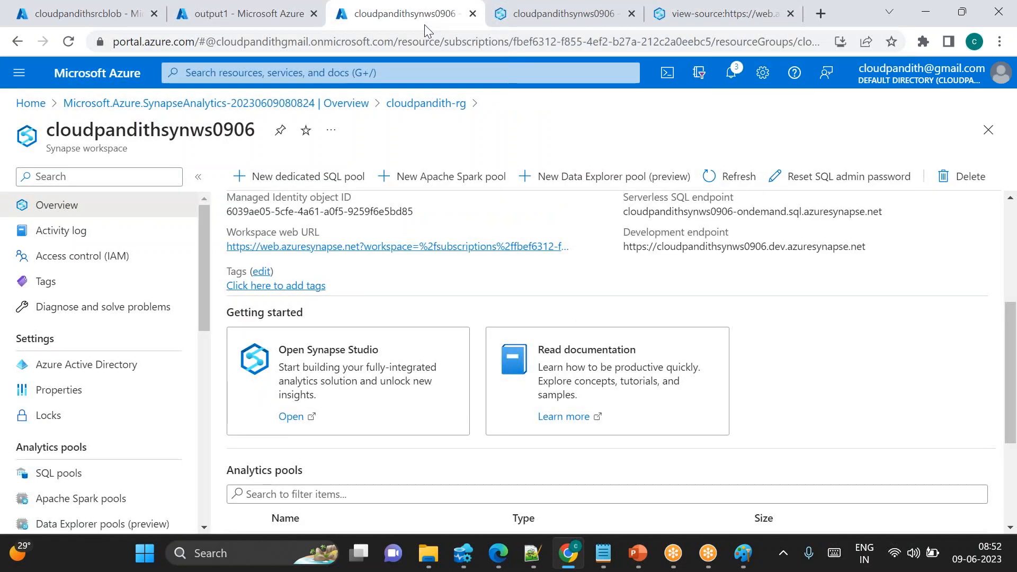
click(505, 23)
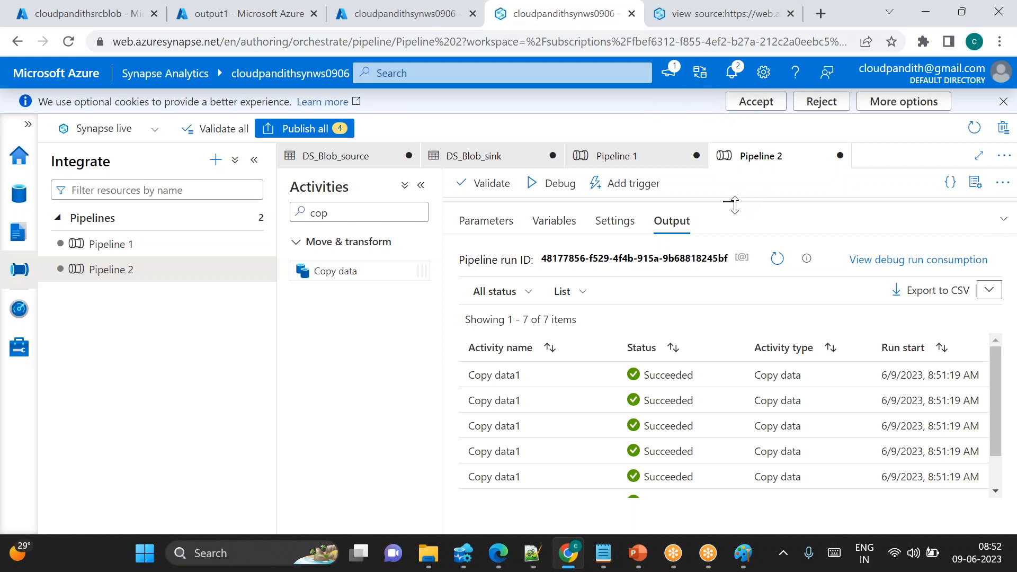
drag(731, 204, 759, 366)
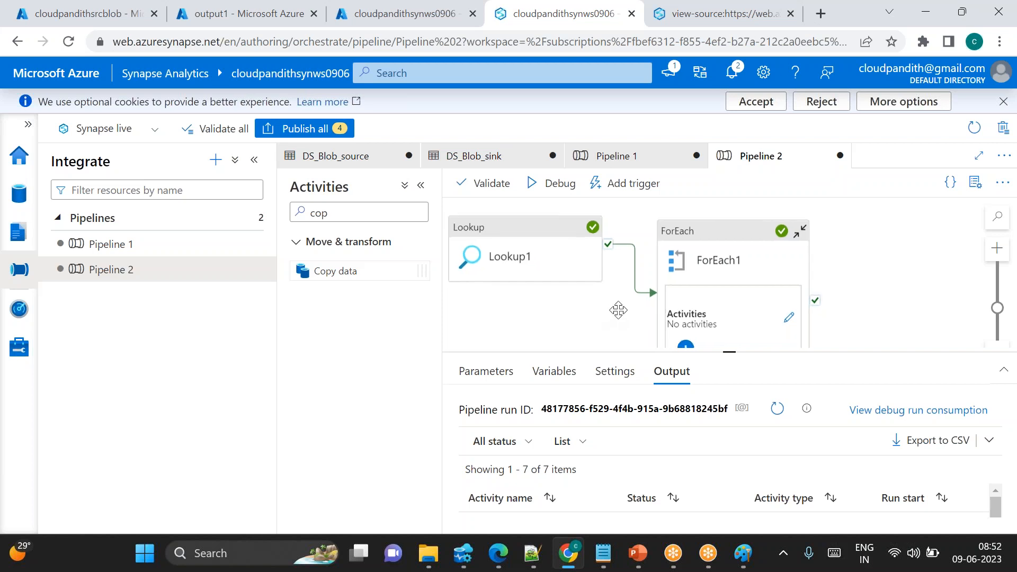
drag(639, 307, 595, 309)
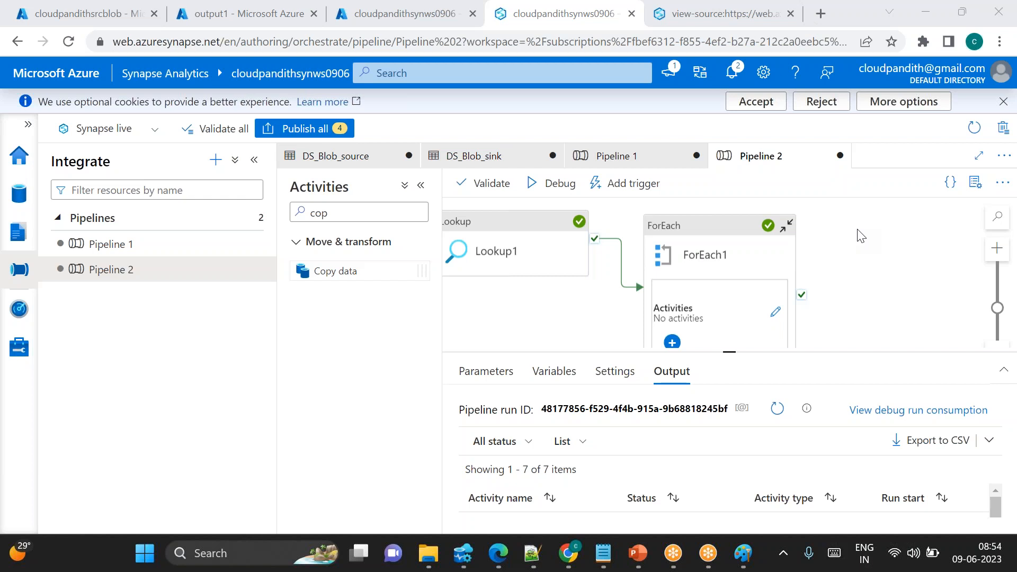
Return to the sink storage account's container list and clear all container selections
click(241, 13)
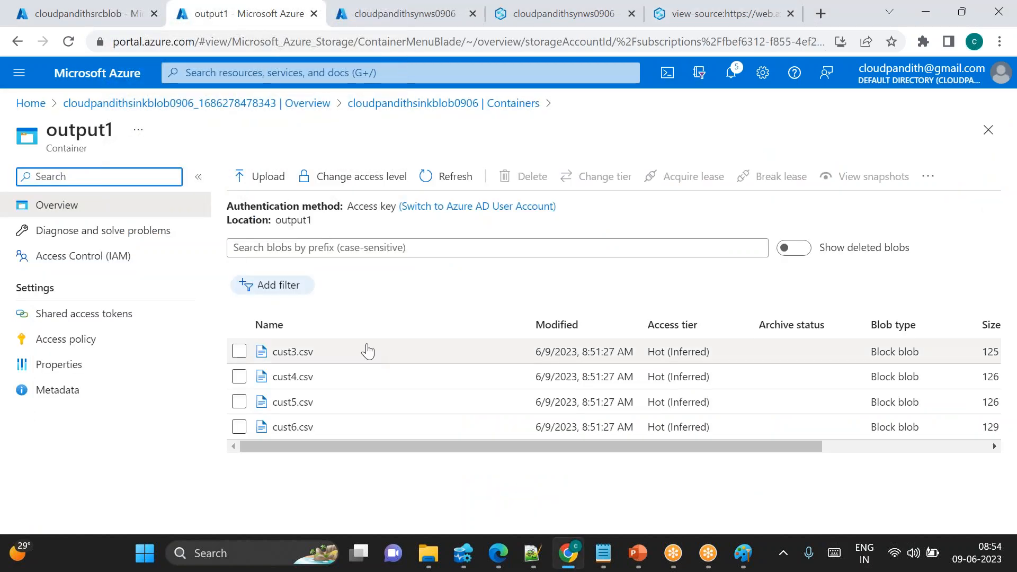
double_click(290, 222)
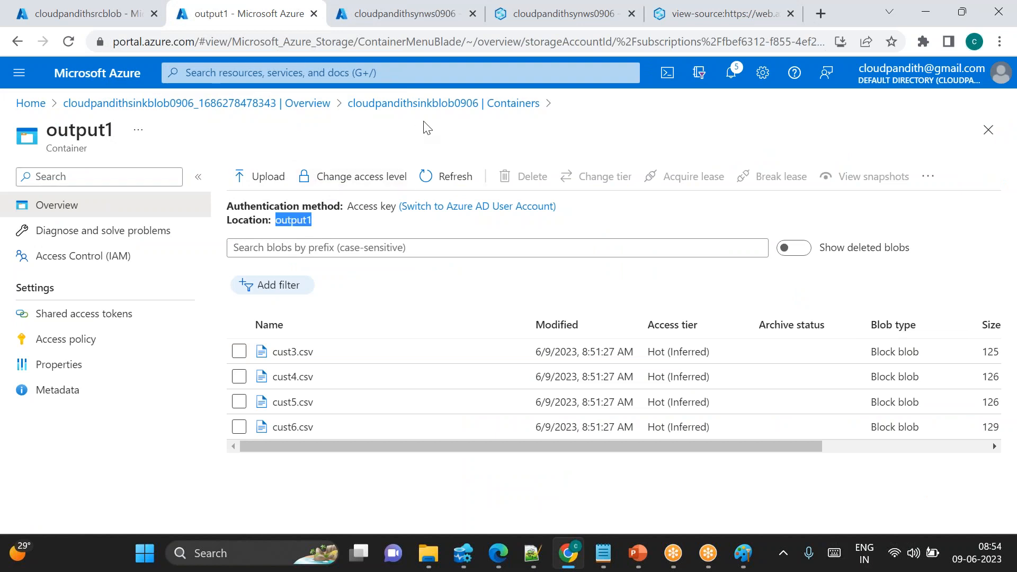
click(439, 104)
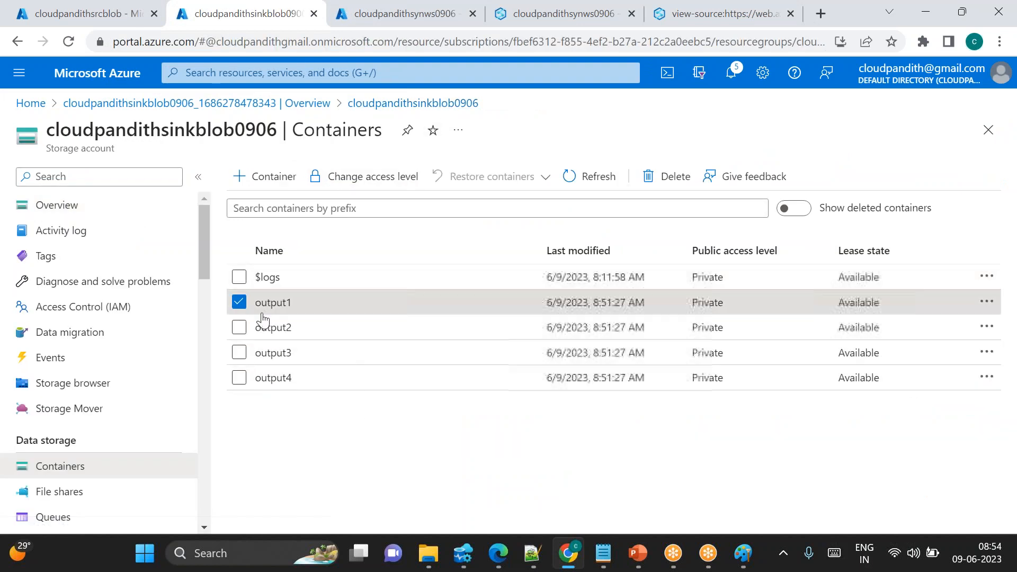
click(239, 302)
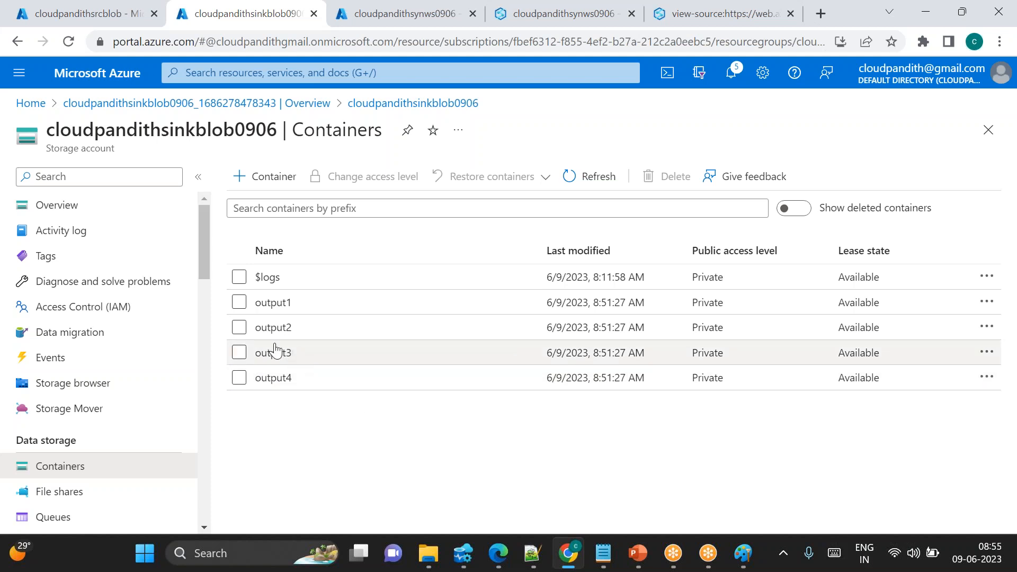
click(239, 353)
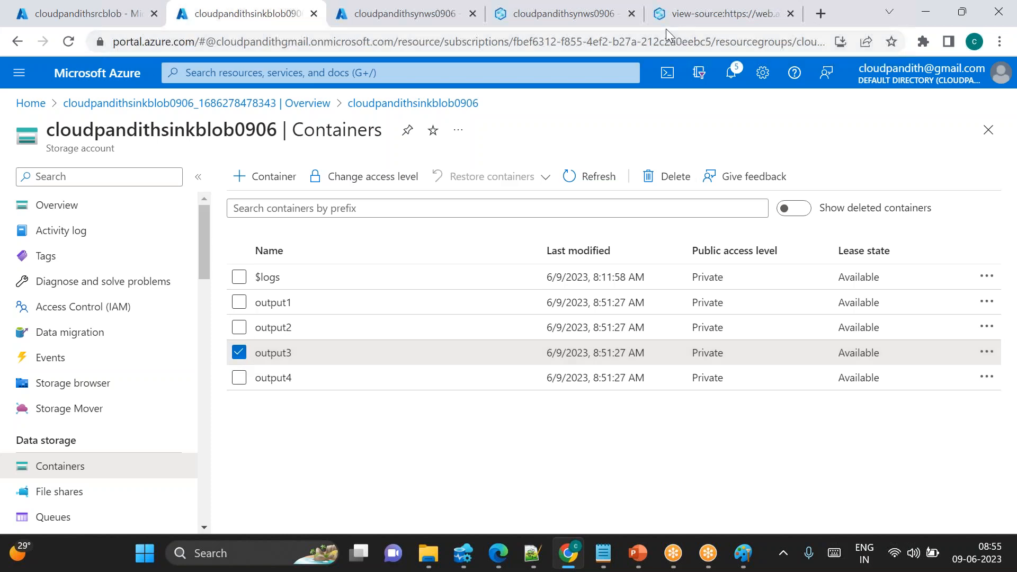
click(238, 353)
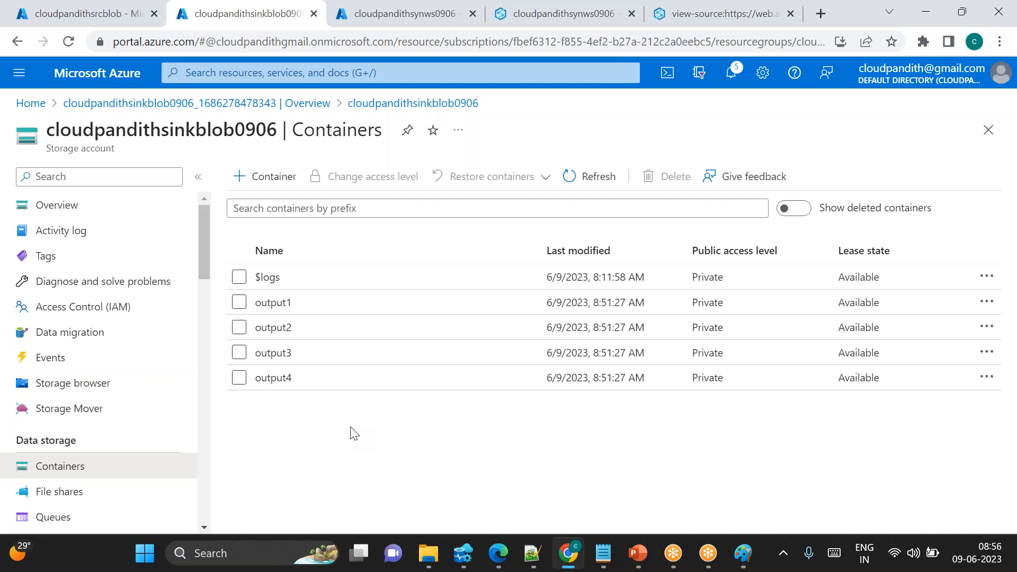
Select Lookup1 in Pipeline 2 and review its settings, including the source dataset and container parameter
click(570, 21)
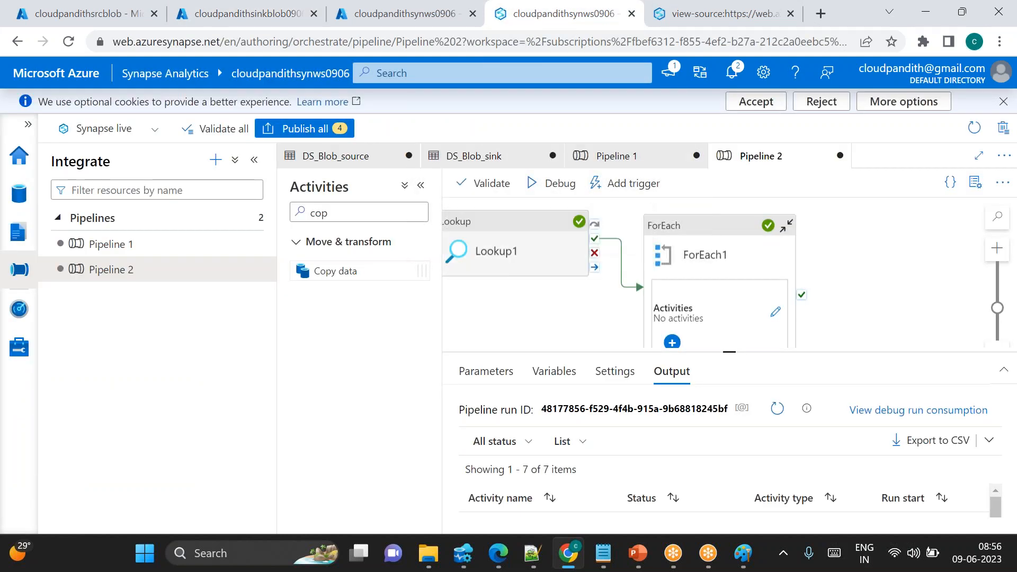
click(513, 251)
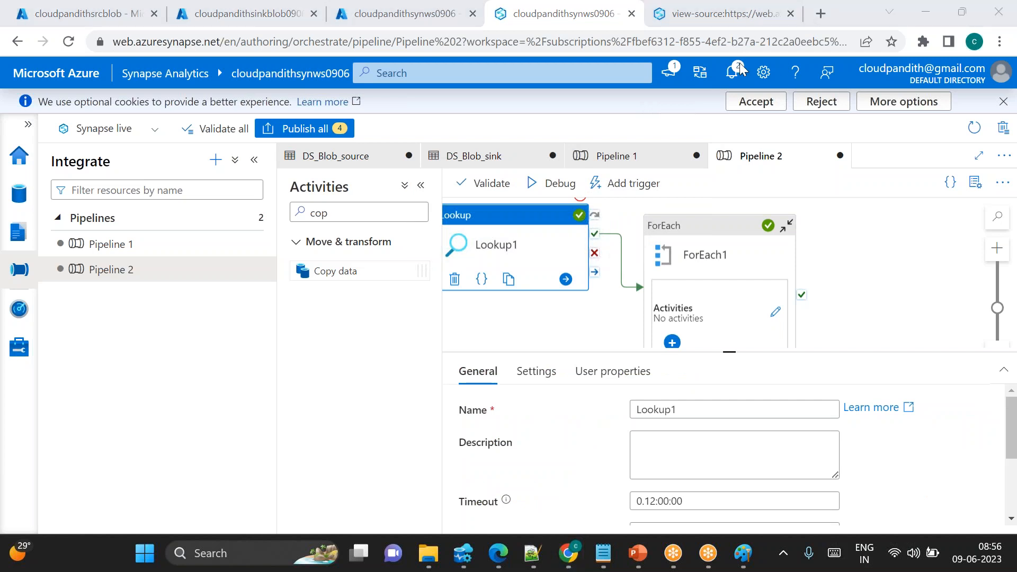
click(536, 370)
scroll(726, 450, down, 5)
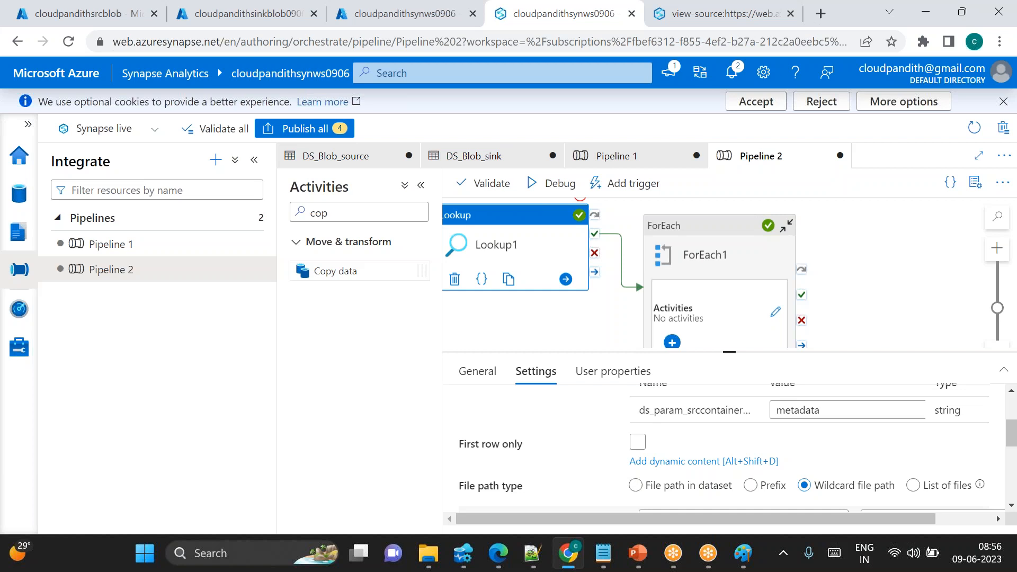
scroll(477, 456, up, 3)
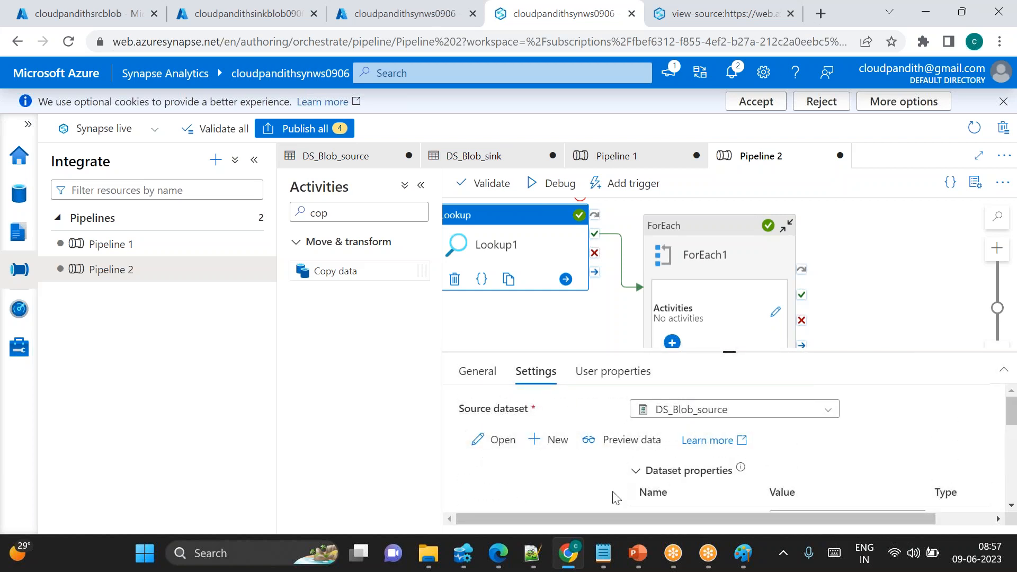
scroll(526, 471, down, 1)
scroll(526, 471, down, 1)
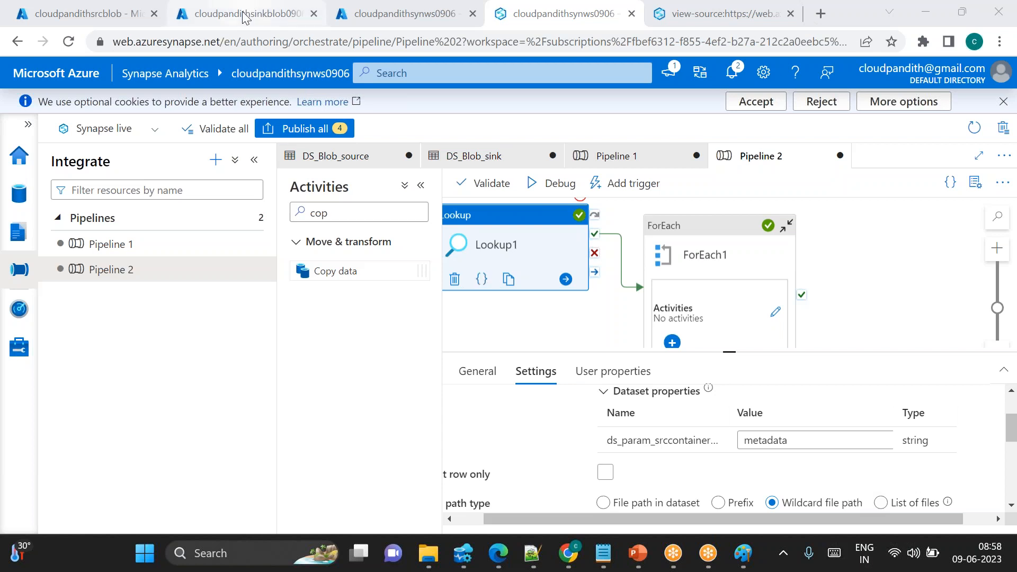
Open configcb46.csv in the source account's metadata container and view its contents in the editor
click(85, 13)
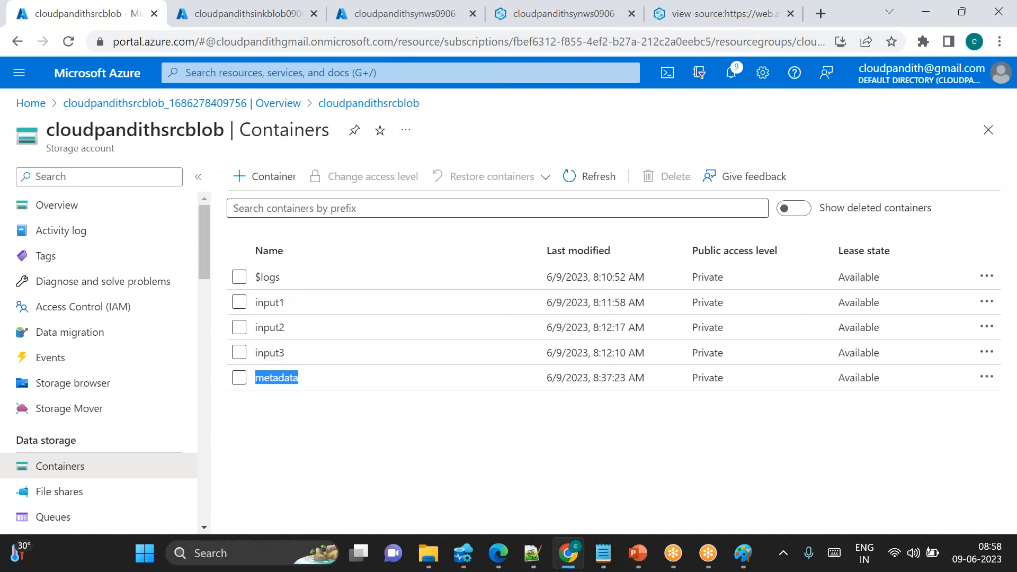
click(319, 379)
click(319, 379)
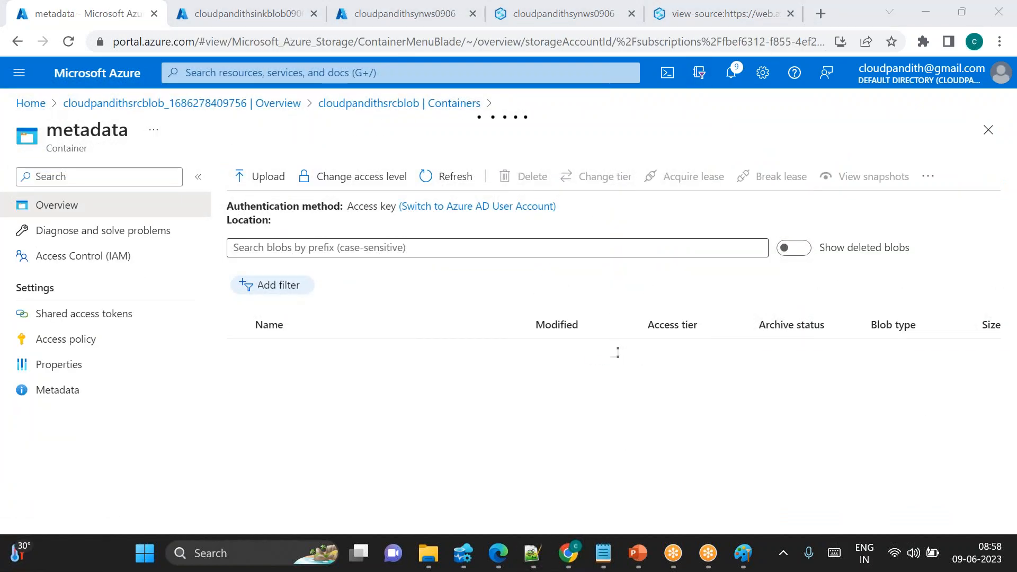
double_click(306, 352)
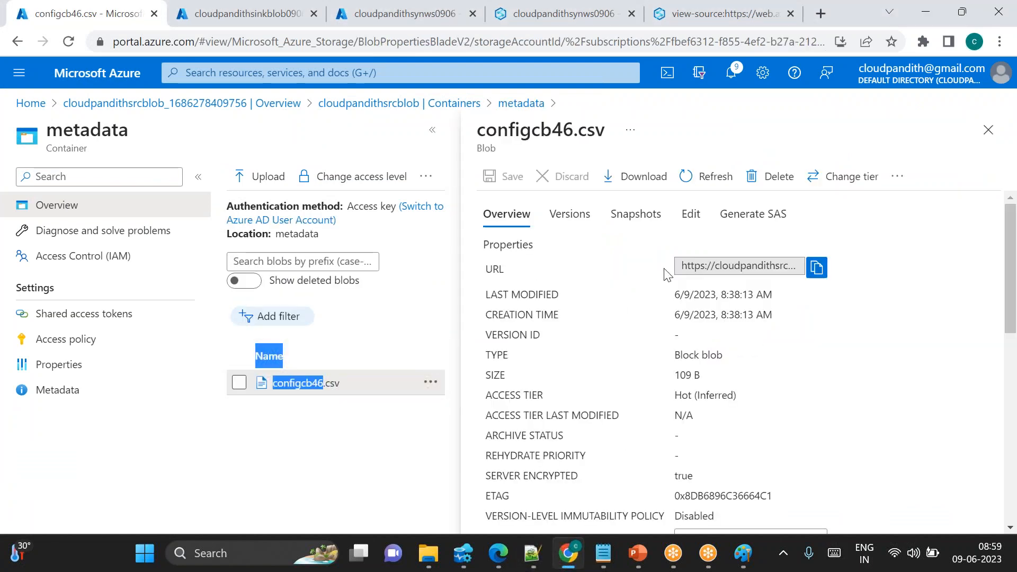
click(687, 216)
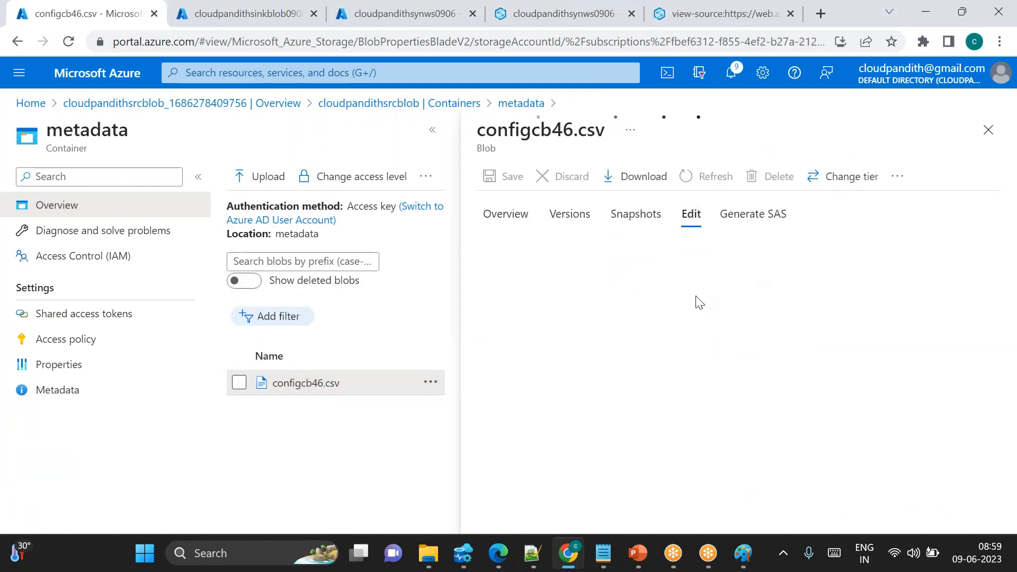
Misspell line 6's sink container in configcb46.csv as ouptut4
click(631, 326)
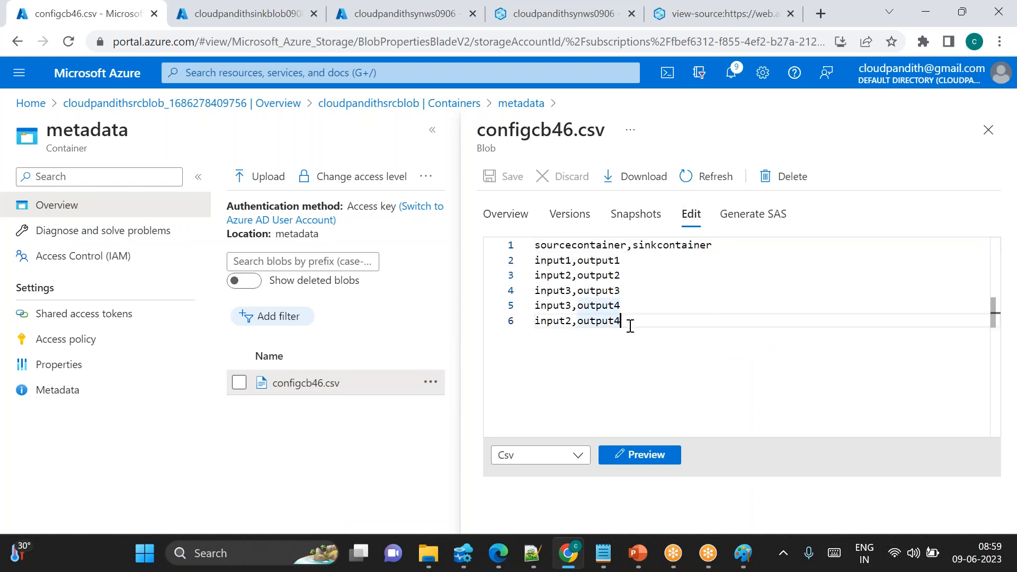
key(shift+Home)
key(End)
key(Left)
key(Left)
key(Left)
key(Left)
key(BackSpace)
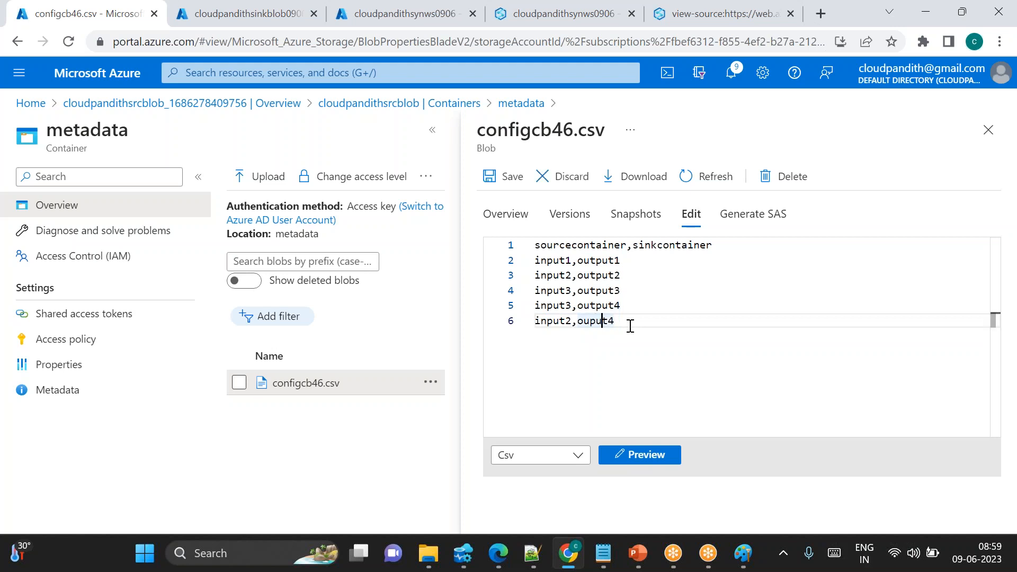
text(t)
drag(631, 325, 526, 320)
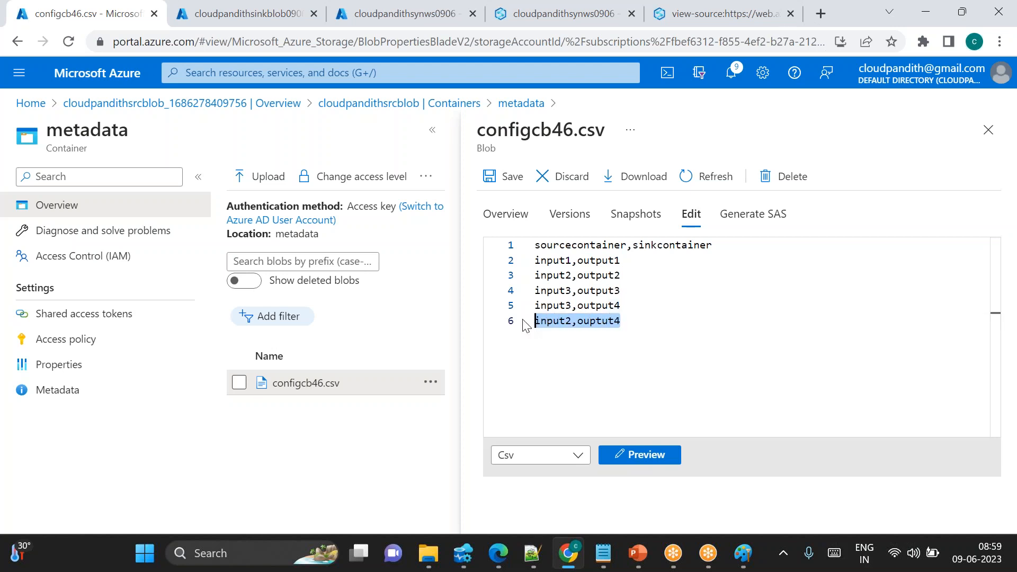
click(684, 366)
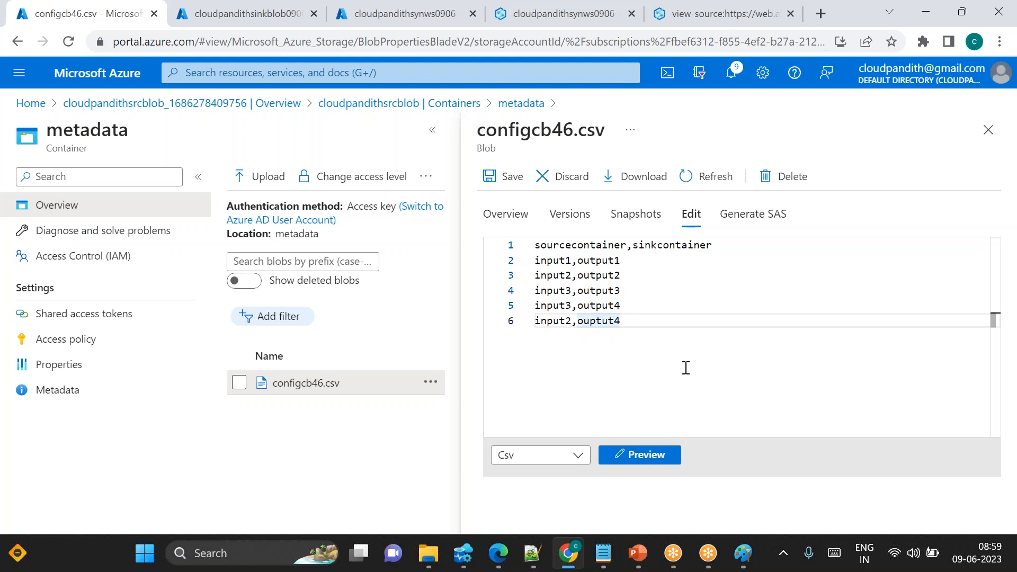
Add a new line input5,outout5 to configcb46.csv and save the file
key(Return)
text(input)
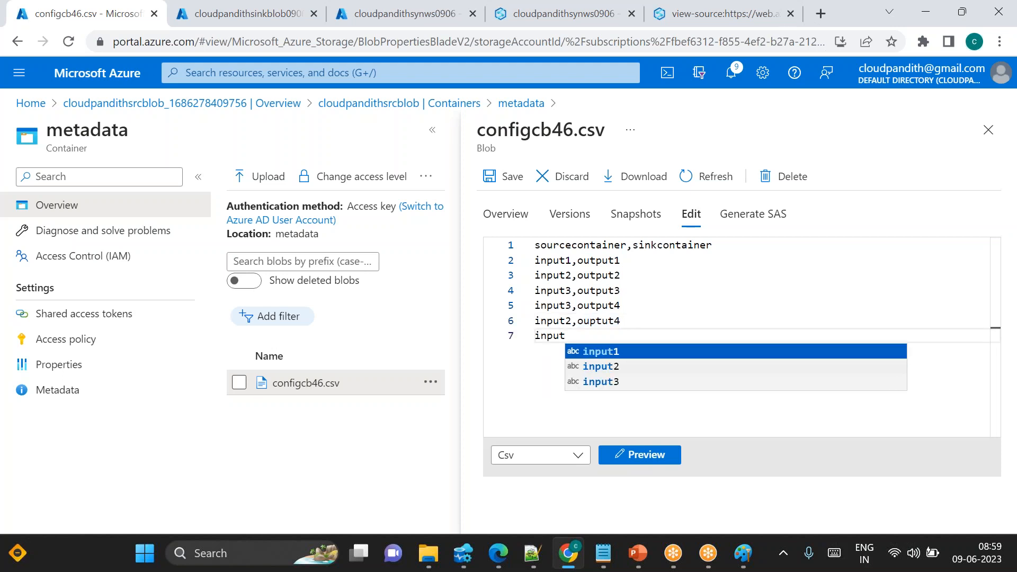
text(5,outout5)
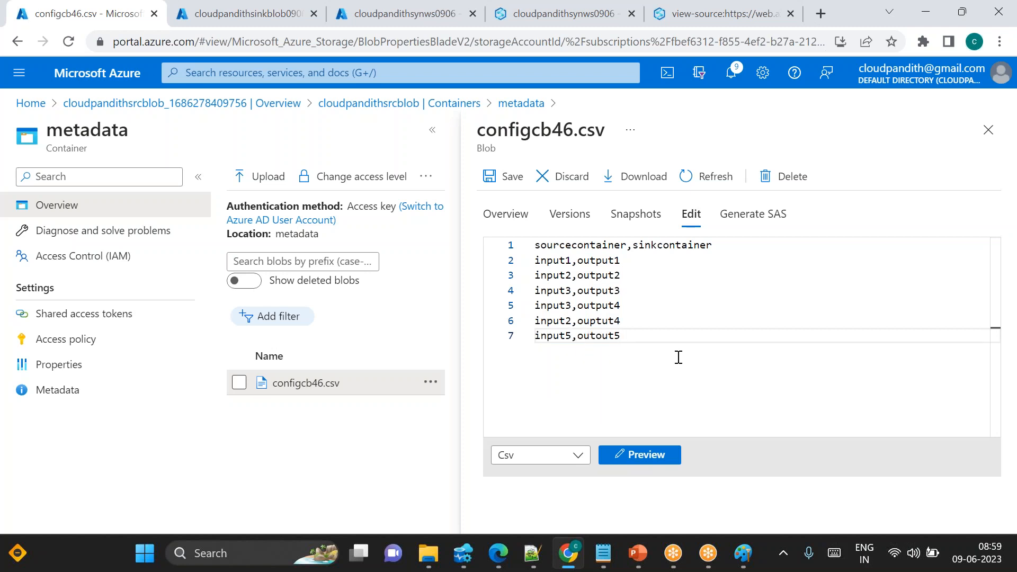
click(512, 174)
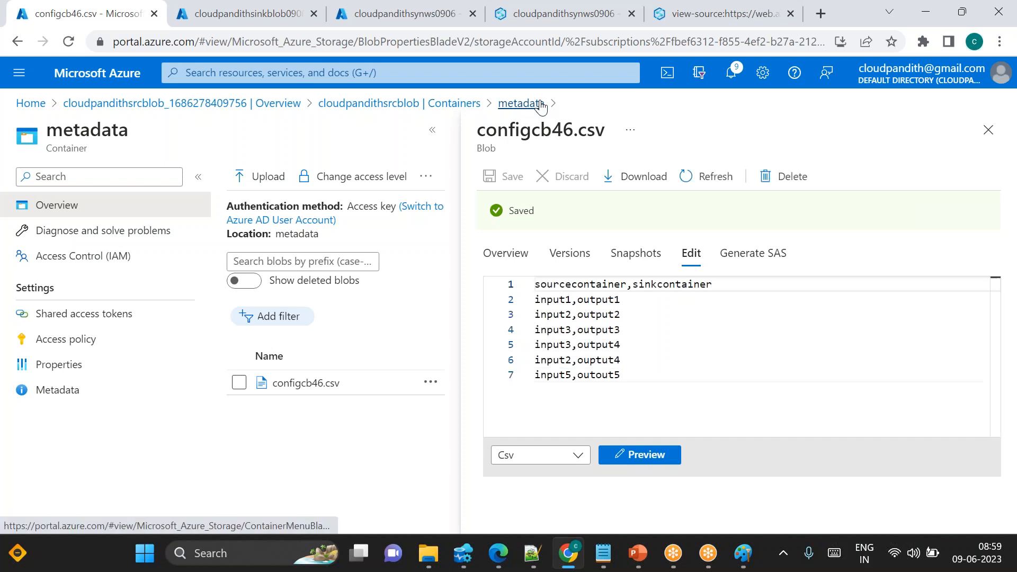
Debug Pipeline 2 in Synapse Studio and repeatedly refresh the activity run output
click(527, 24)
click(554, 183)
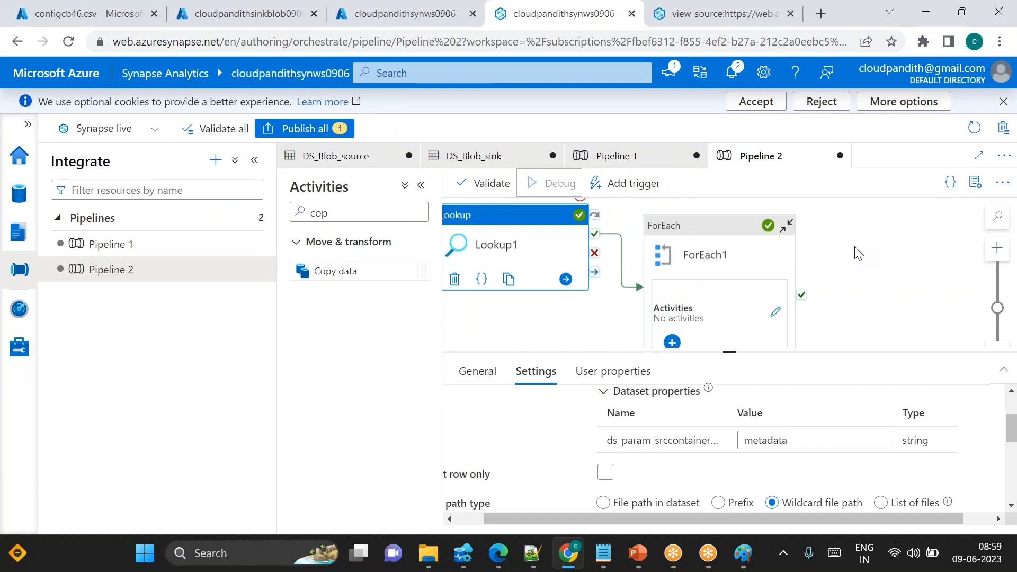
drag(728, 349, 727, 292)
click(774, 349)
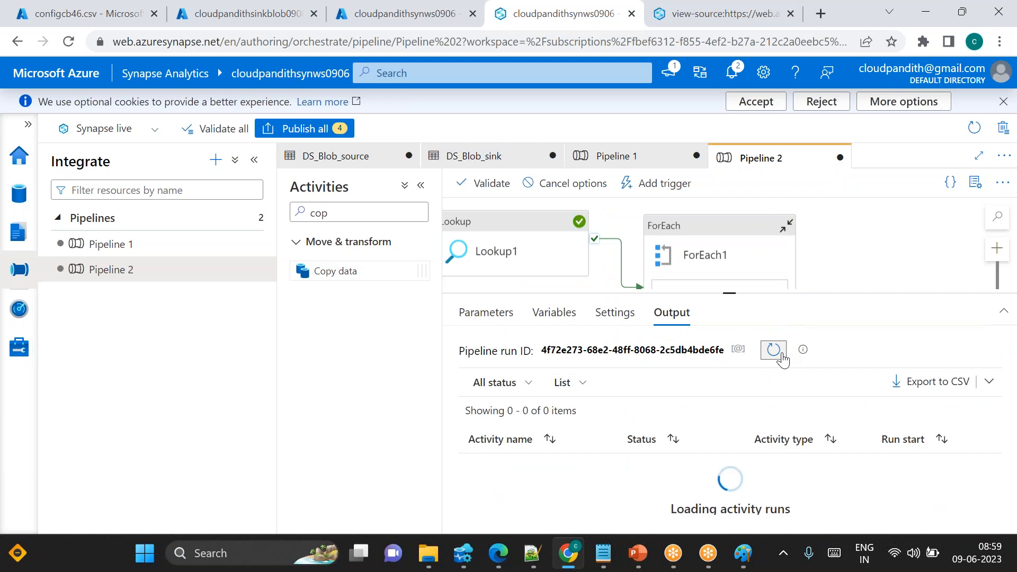
click(773, 350)
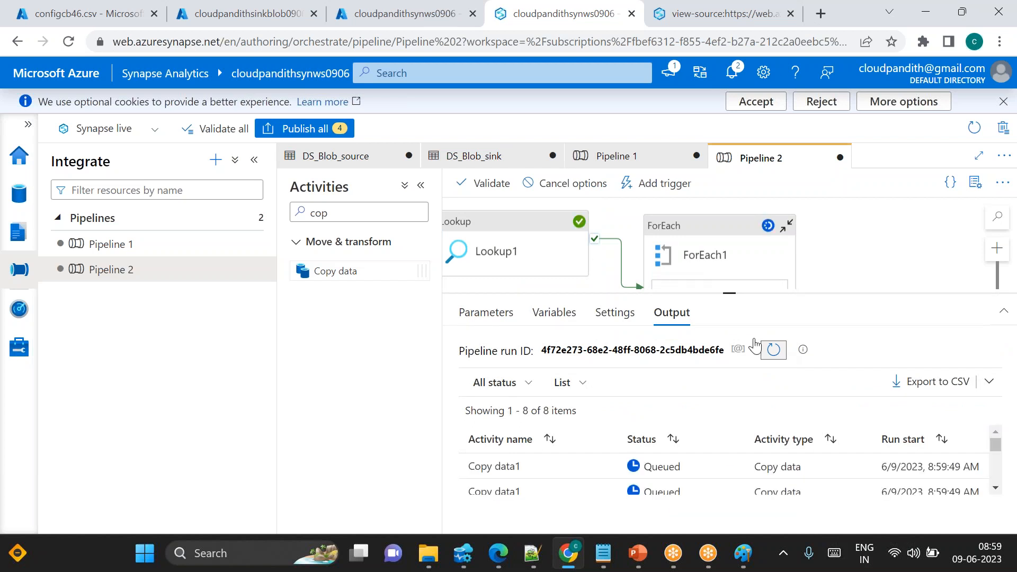
drag(729, 293, 729, 220)
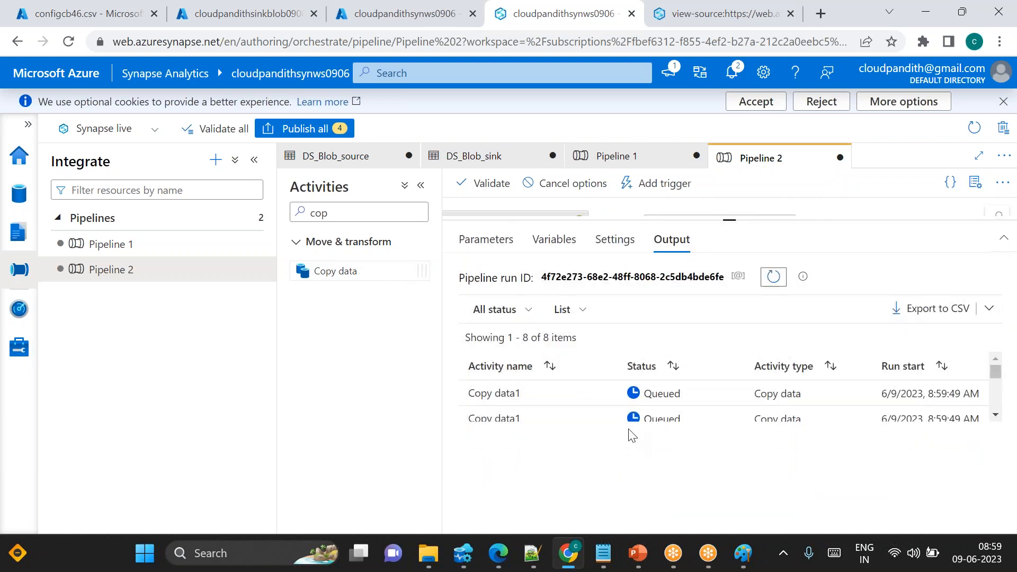
click(766, 285)
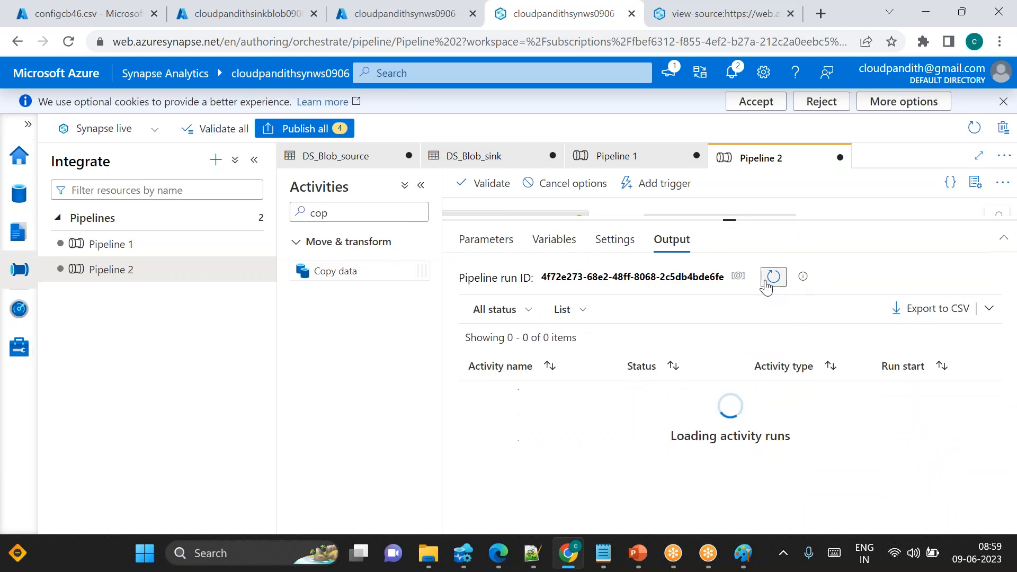
click(766, 285)
click(766, 285)
click(766, 285)
scroll(600, 428, down, 3)
scroll(601, 430, up, 3)
click(773, 281)
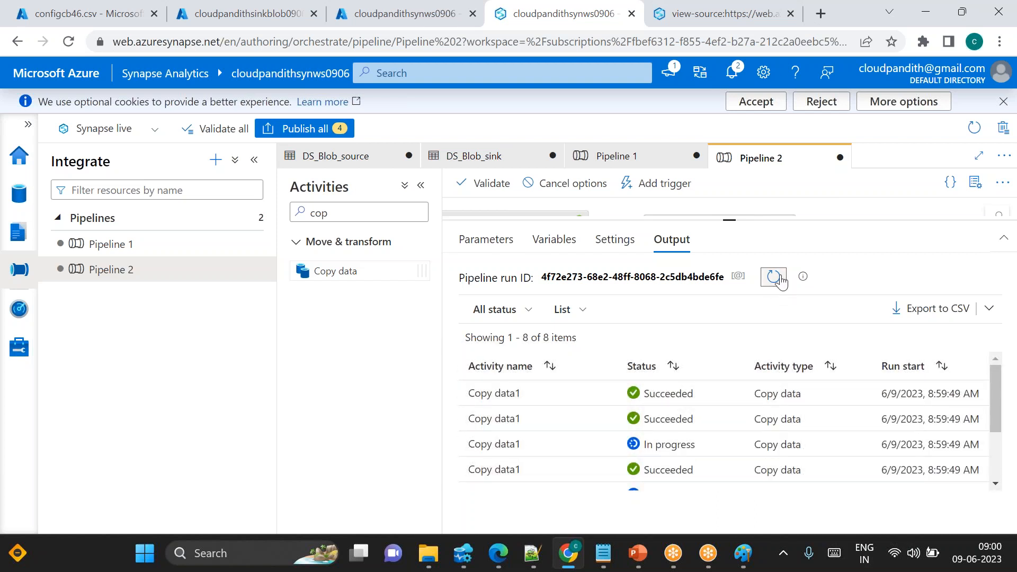
click(777, 278)
click(777, 278)
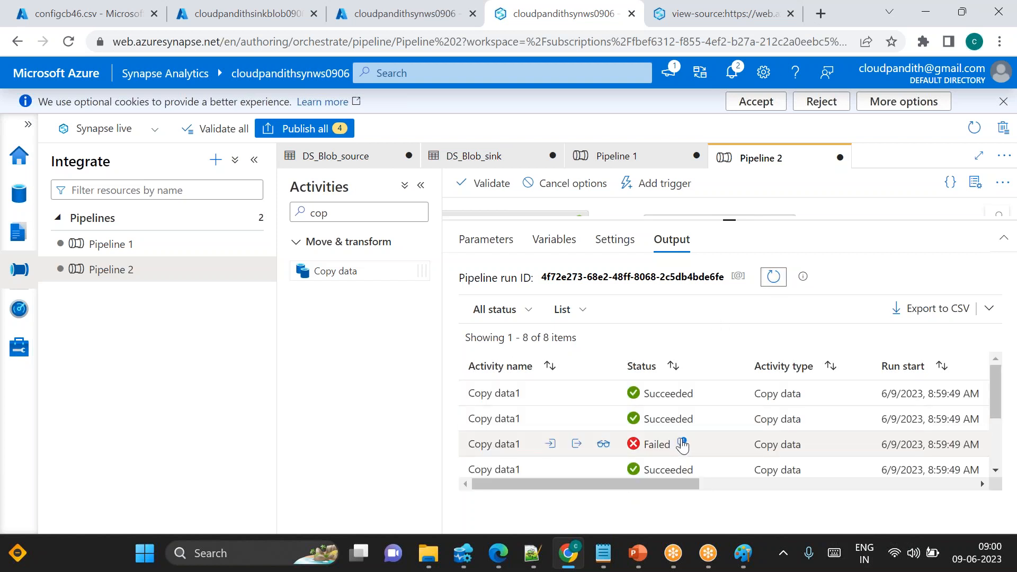
Open and read the error details of the failed Copy data1 run, then close them
click(683, 445)
scroll(641, 349, down, 2)
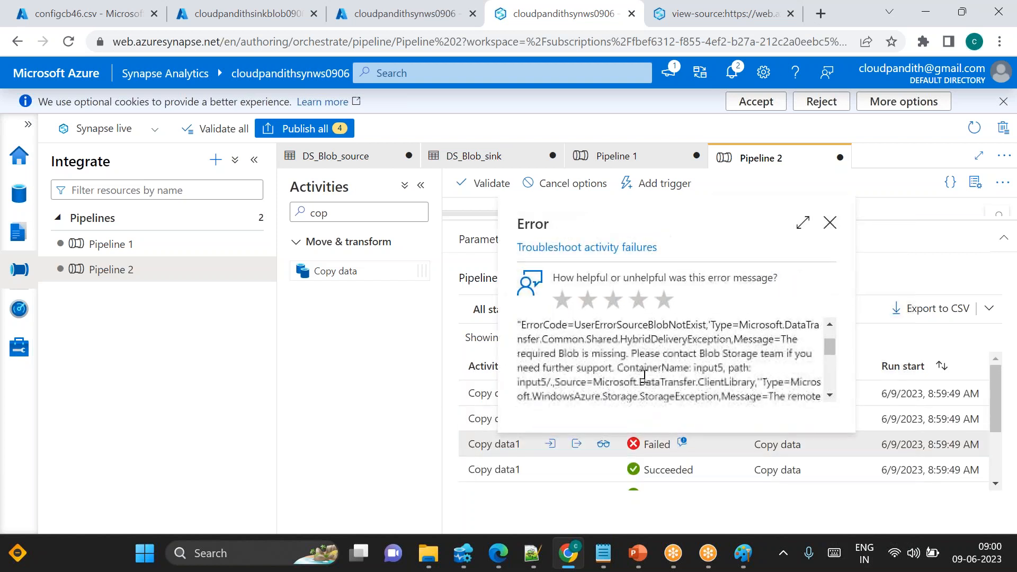
drag(654, 350, 612, 364)
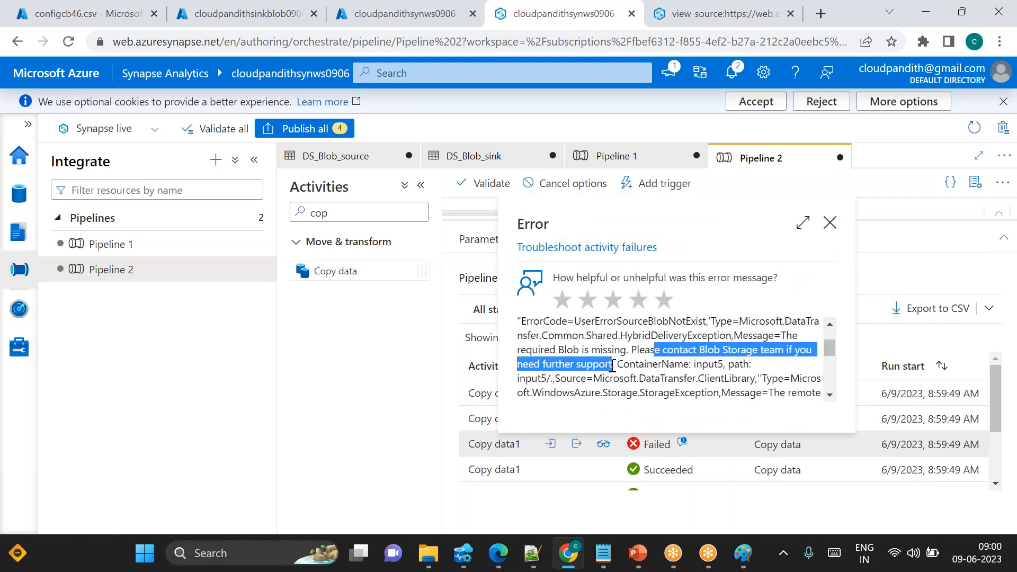
drag(532, 349, 626, 352)
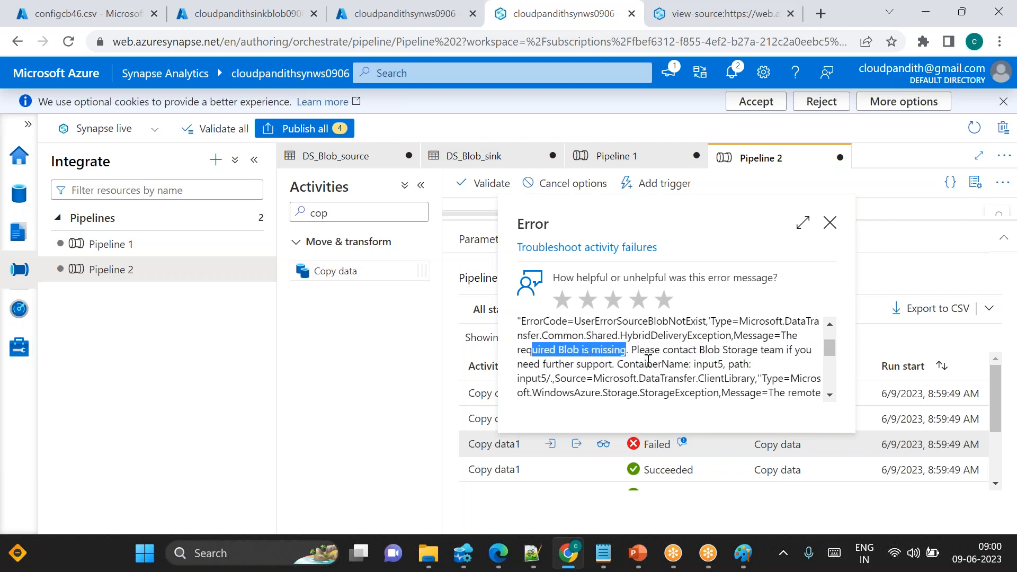
double_click(648, 364)
double_click(709, 364)
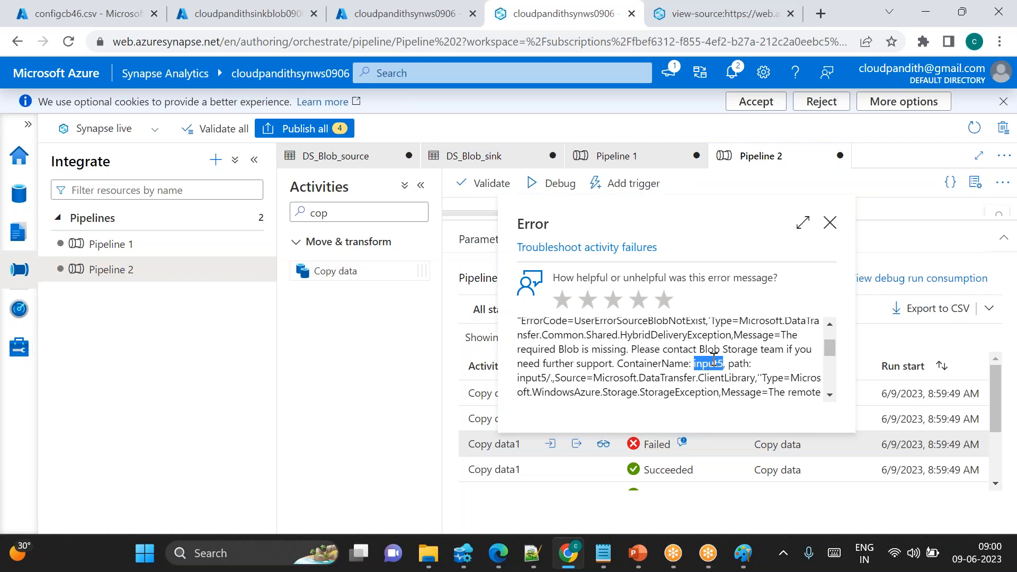
drag(550, 350, 606, 351)
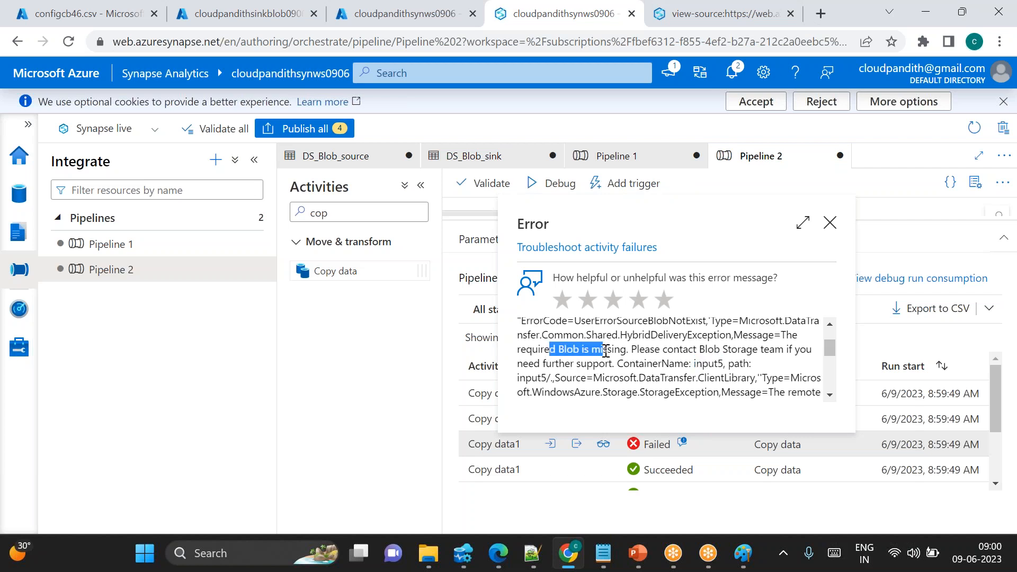
double_click(709, 364)
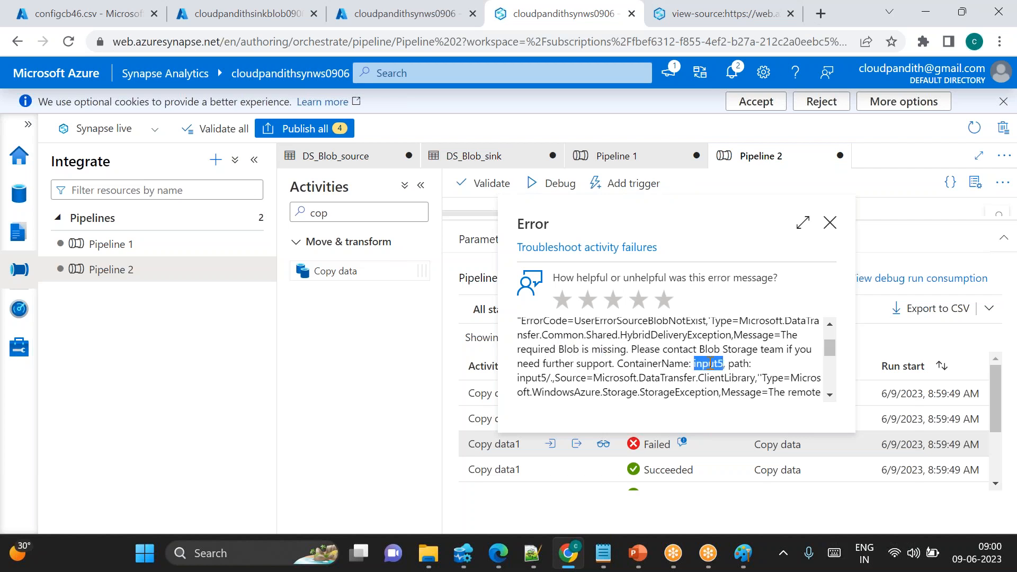
click(830, 223)
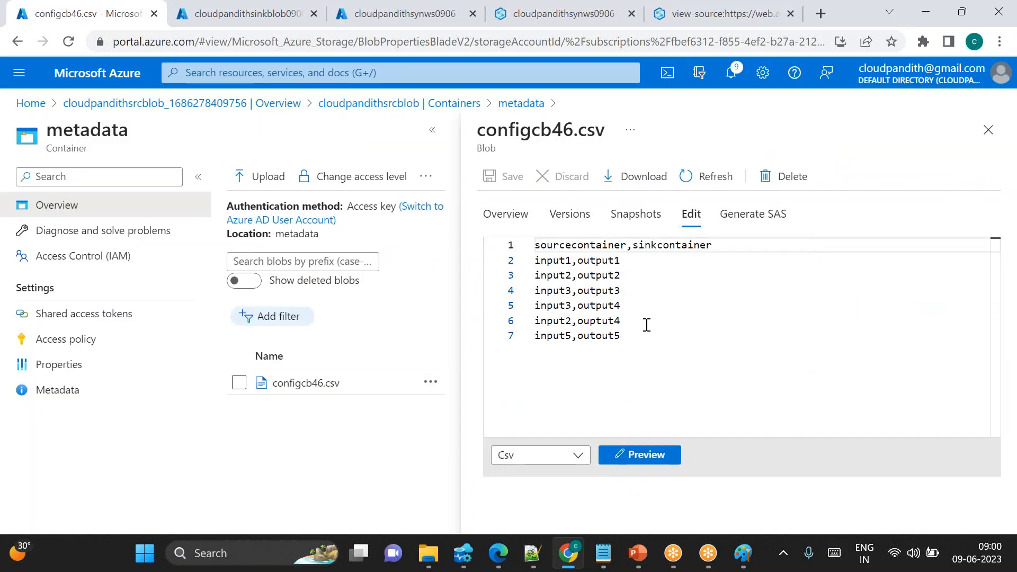
Delete the input5,outout5 line from configcb46.csv
drag(628, 339, 555, 326)
click(513, 336)
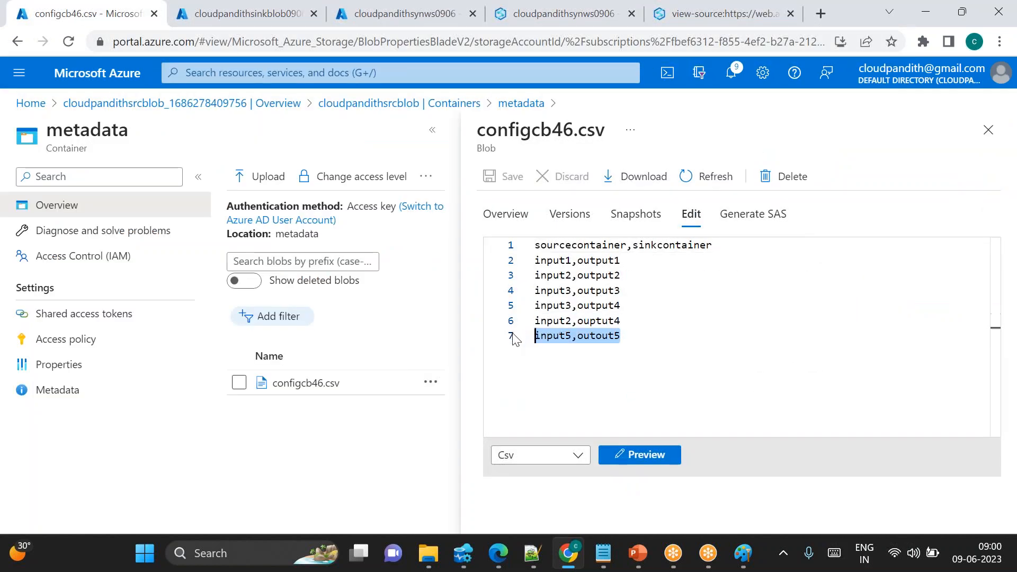
key(BackSpace)
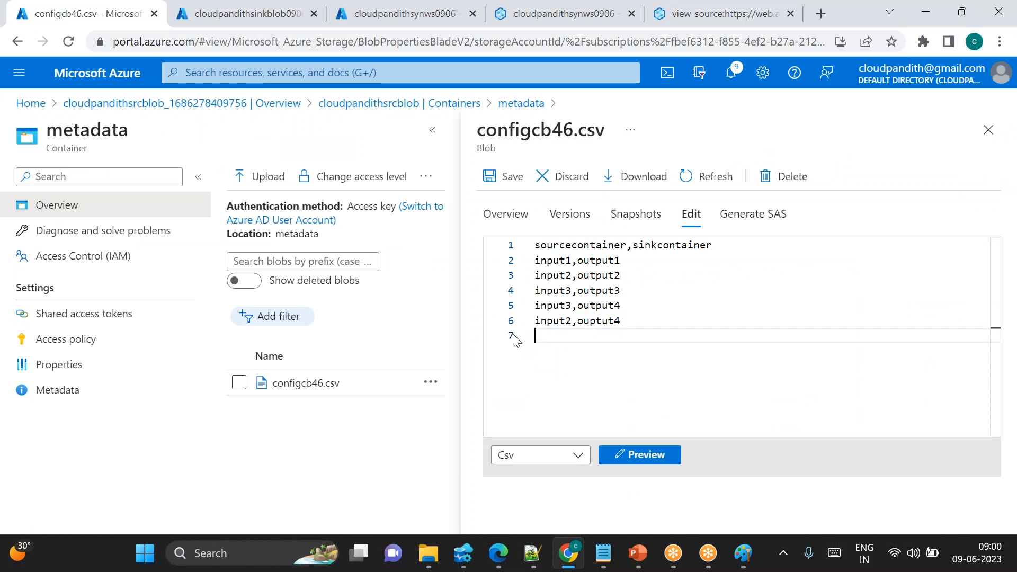
Set line 3's sink container to Output8 and save configcb46.csv
double_click(587, 278)
text(Output2)
drag(624, 275, 534, 275)
click(630, 276)
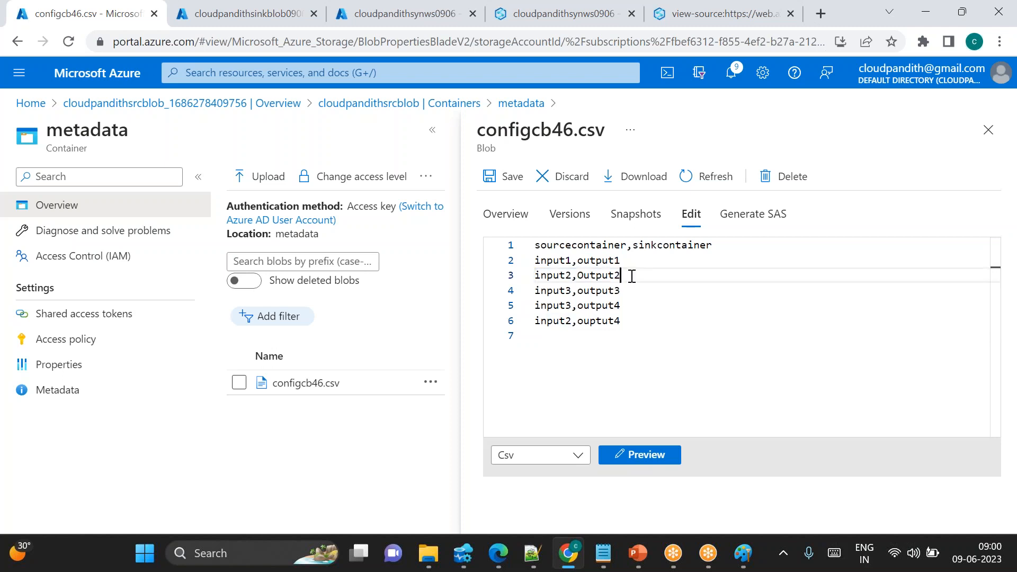
key(BackSpace)
text(5)
key(BackSpace)
text(8)
click(512, 176)
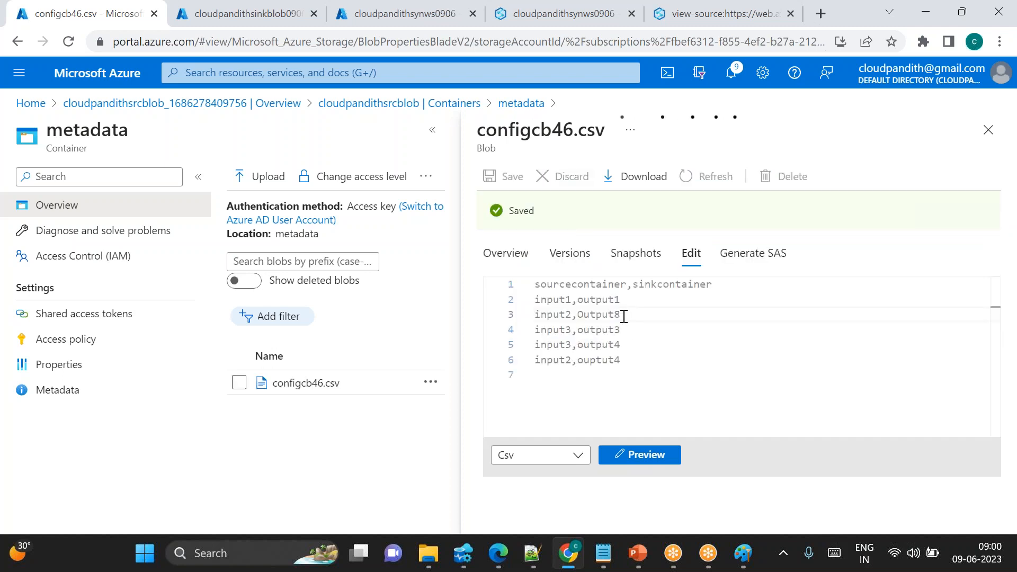
drag(623, 315, 535, 315)
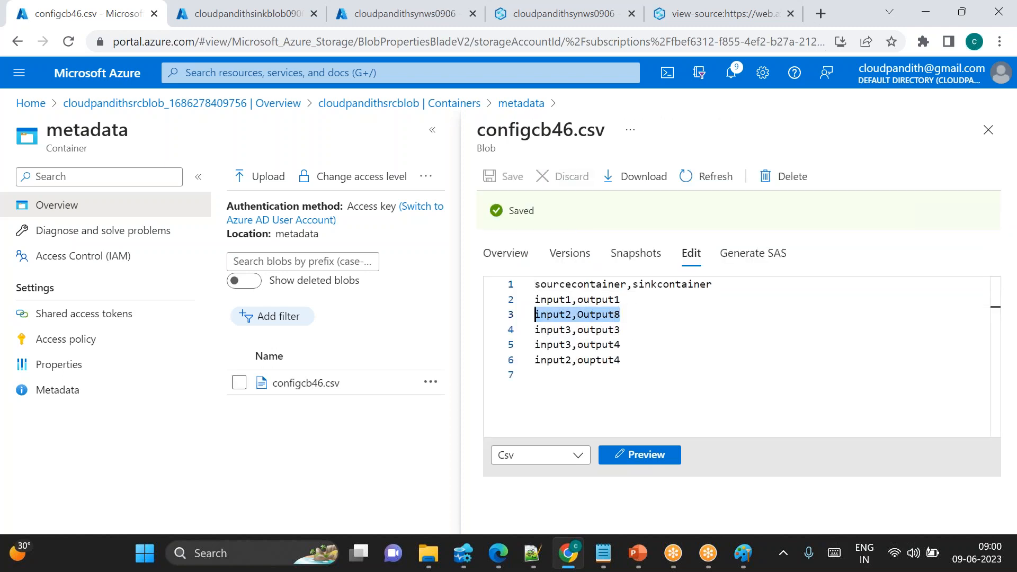
Debug Pipeline 2 again and repeatedly refresh the activity run output
click(576, 24)
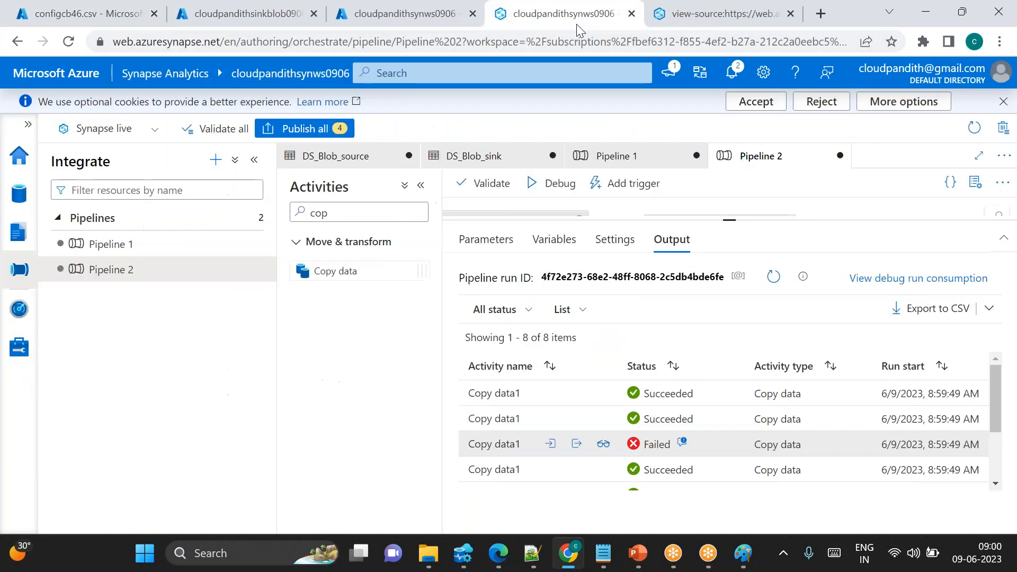
click(555, 183)
click(776, 280)
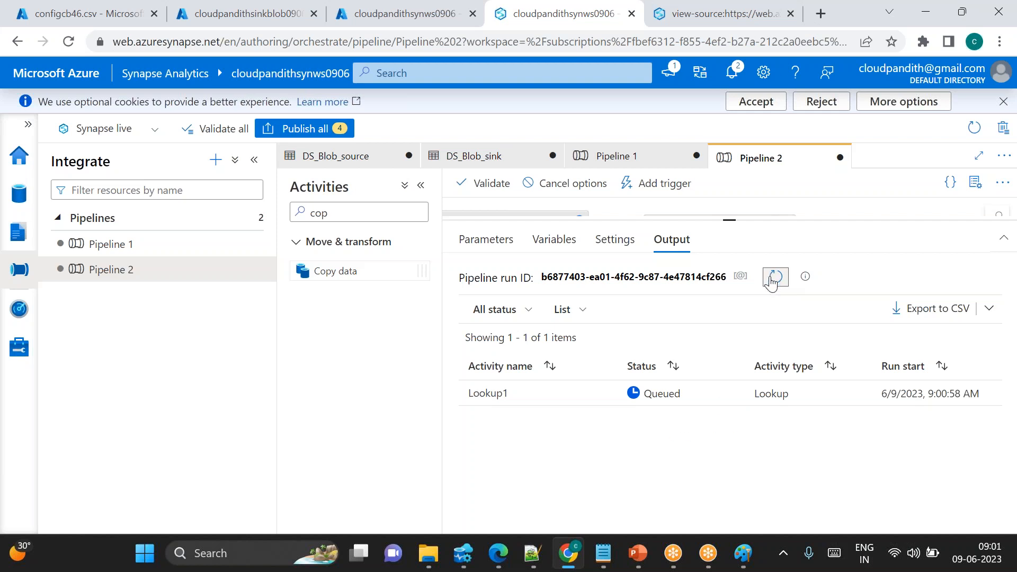
click(774, 277)
click(773, 279)
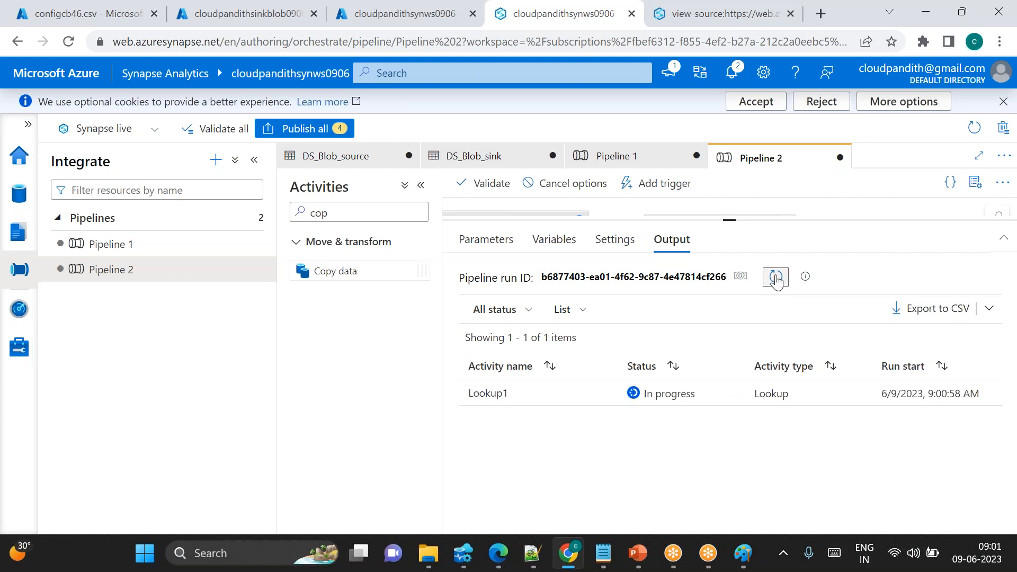
click(776, 280)
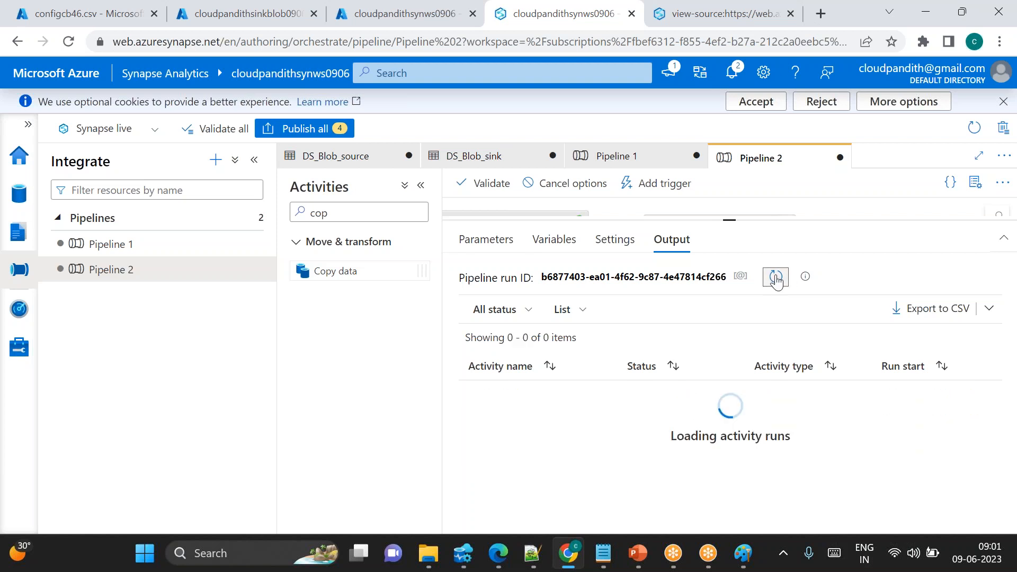
click(776, 280)
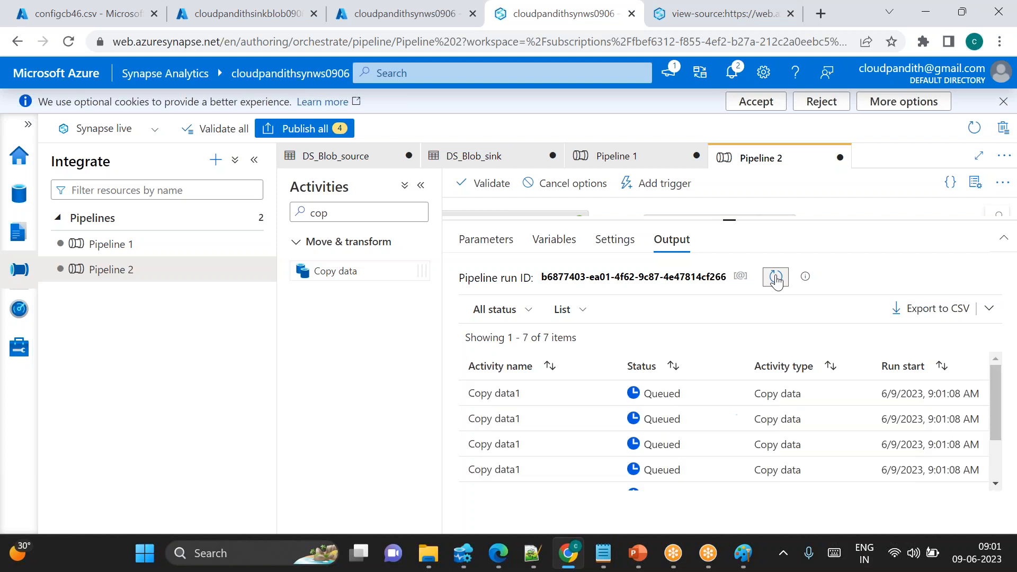
click(776, 281)
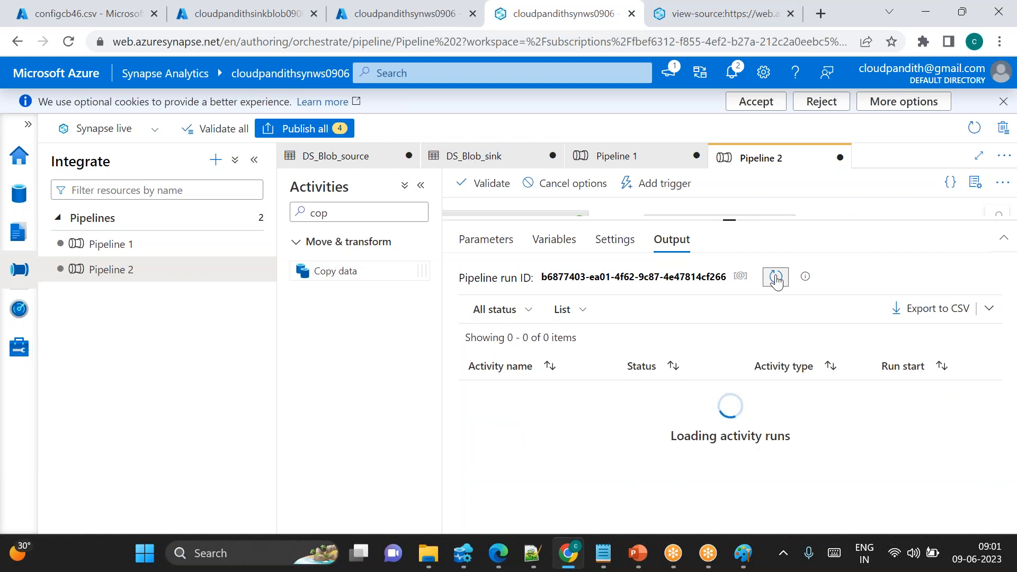
click(776, 280)
click(776, 280)
click(776, 280)
click(776, 280)
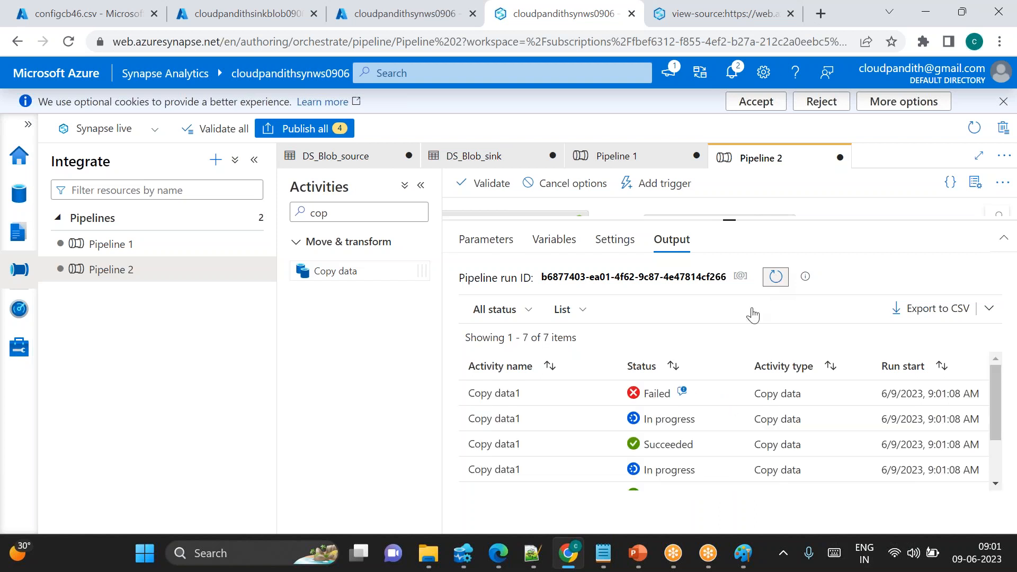
Open the error details of the failed Copy data1 run and read the message
click(683, 391)
scroll(702, 325, down, 2)
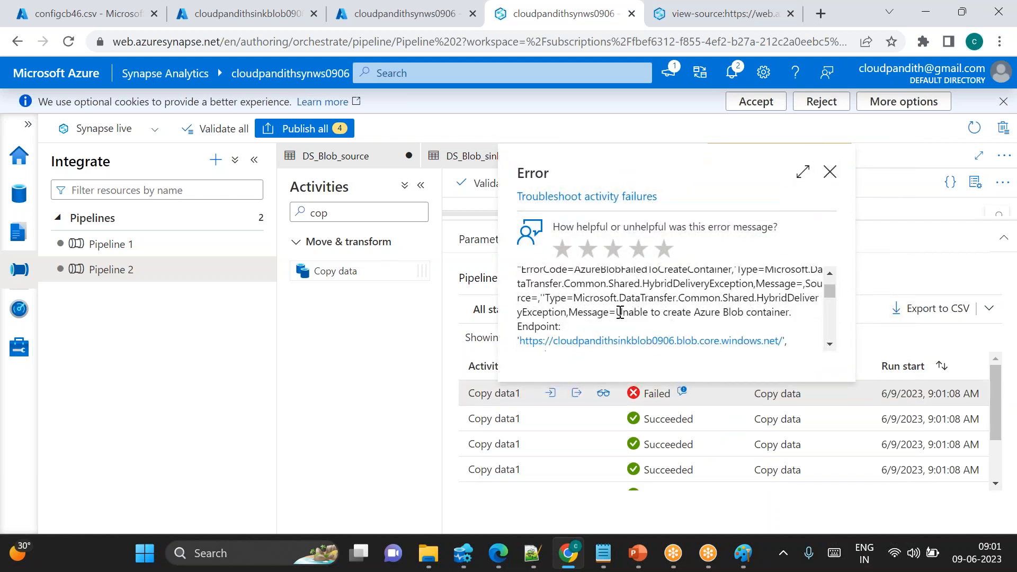
right_click(751, 312)
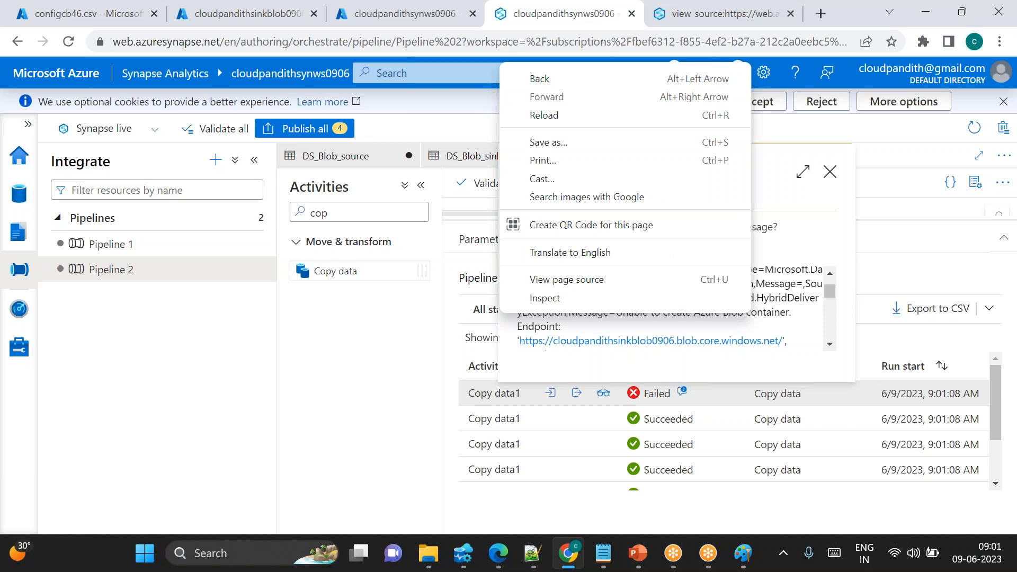
Expand the Copy data1 error details to full screen, examine the container name and failure message, and close the dialog
click(802, 175)
click(803, 172)
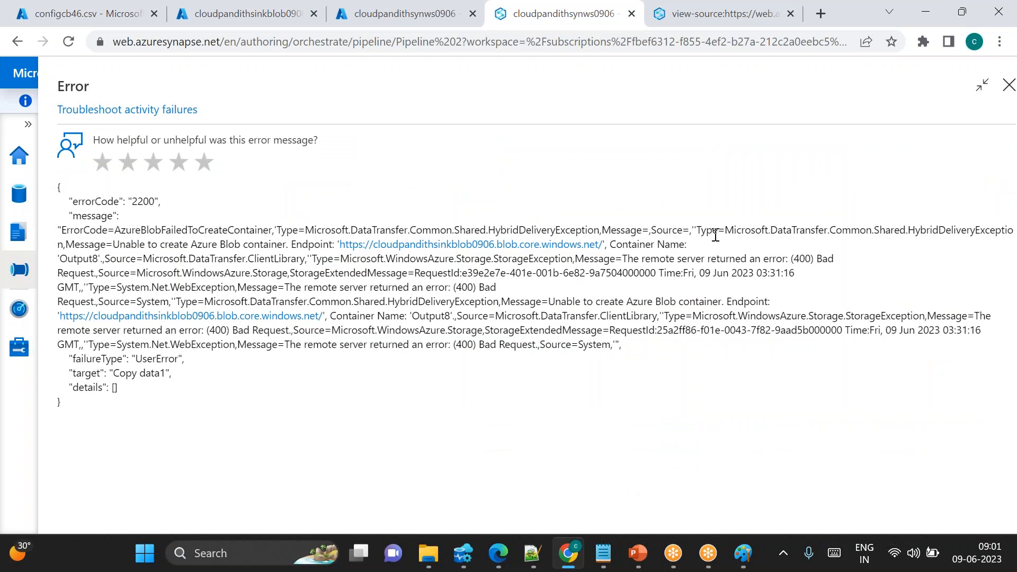
double_click(632, 244)
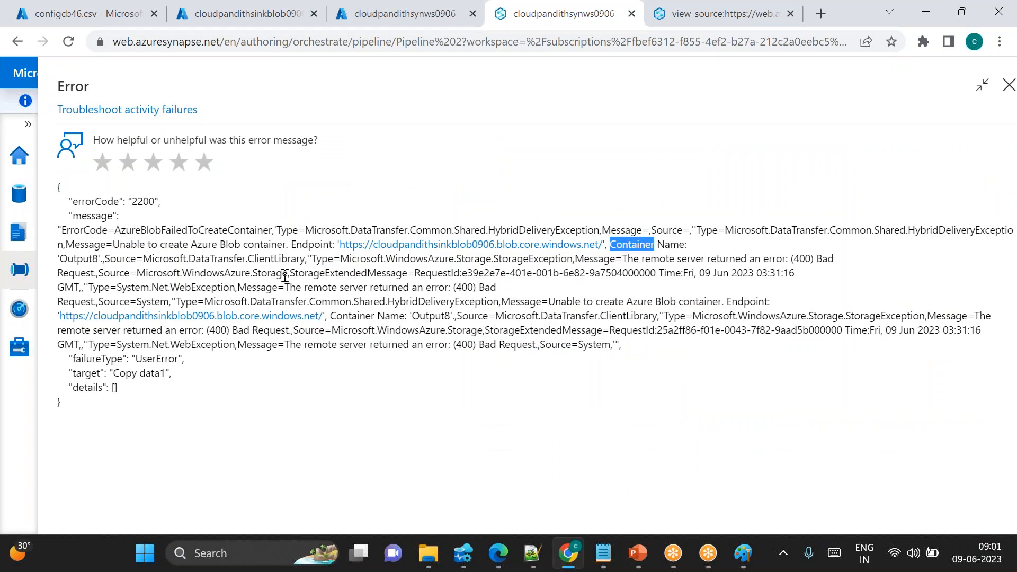
double_click(99, 259)
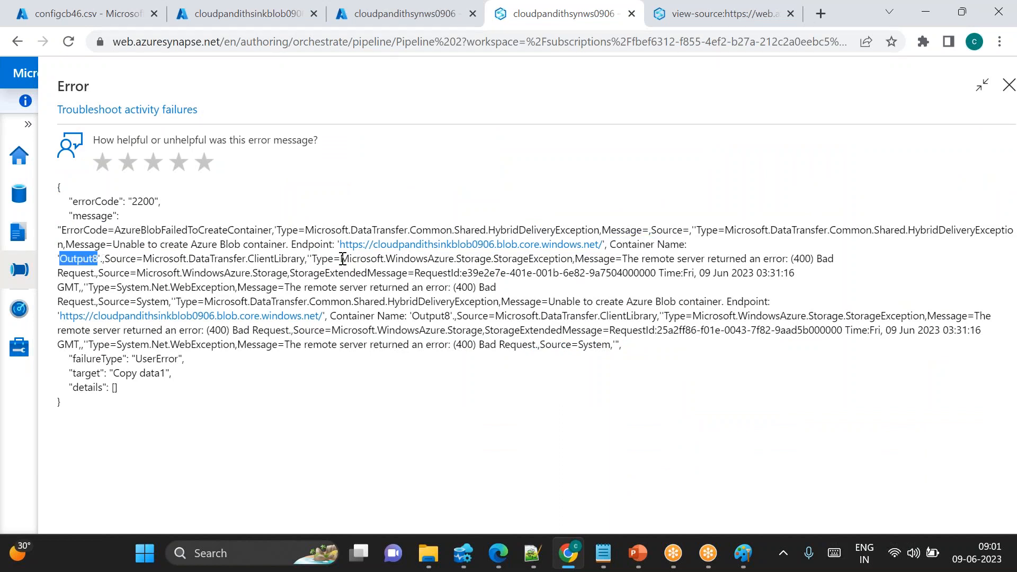
drag(120, 245, 281, 243)
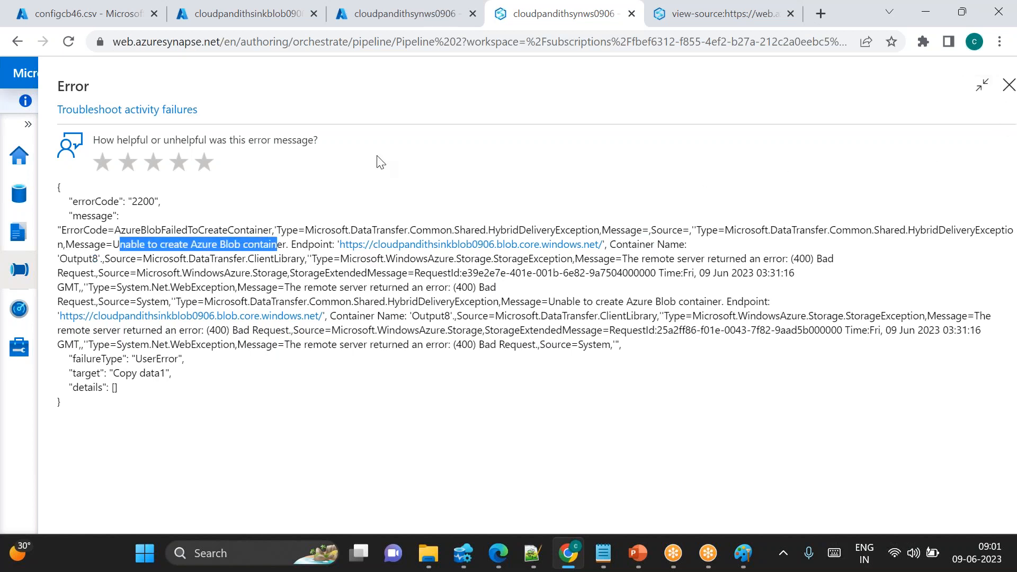
double_click(62, 256)
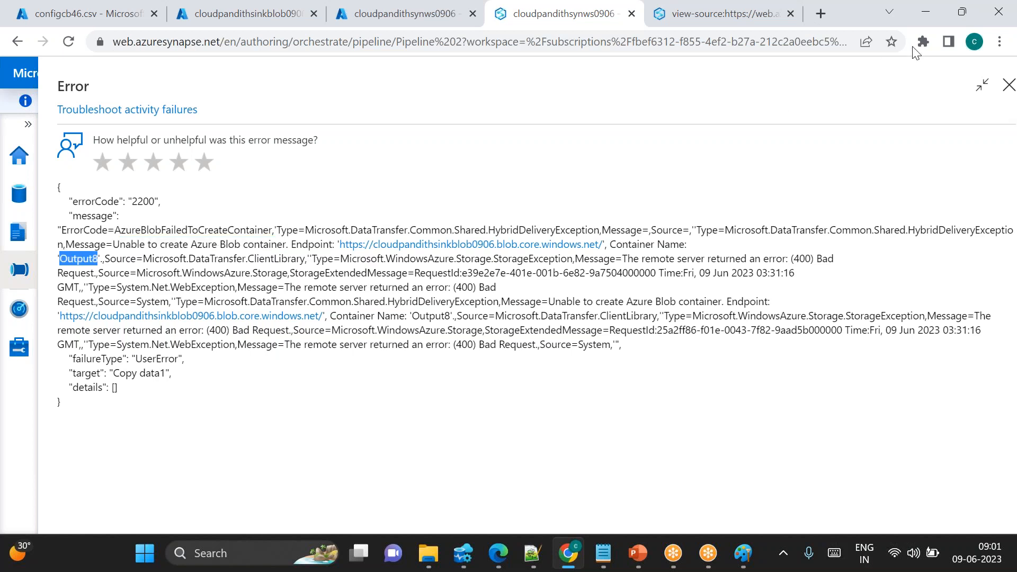
click(1008, 84)
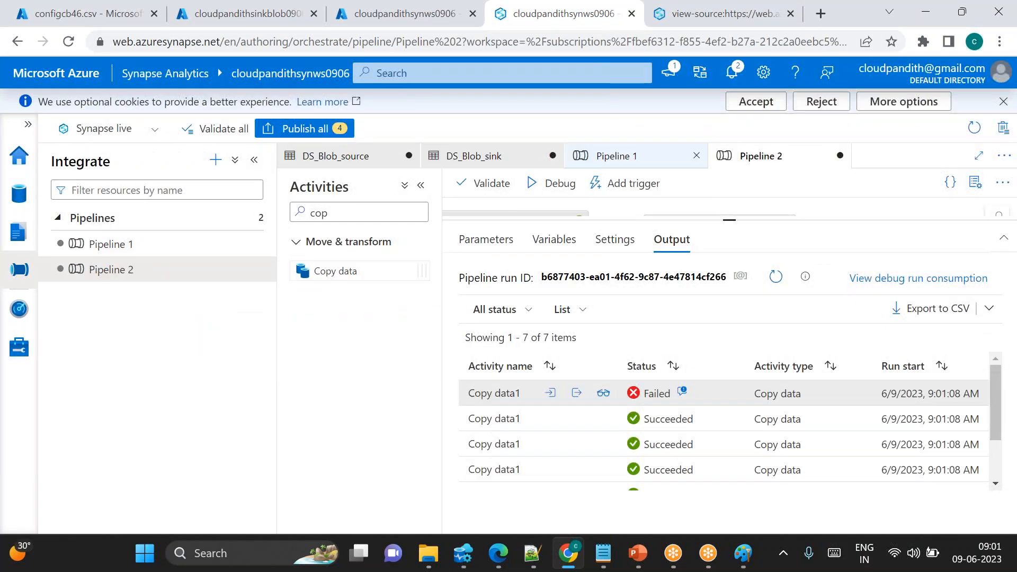